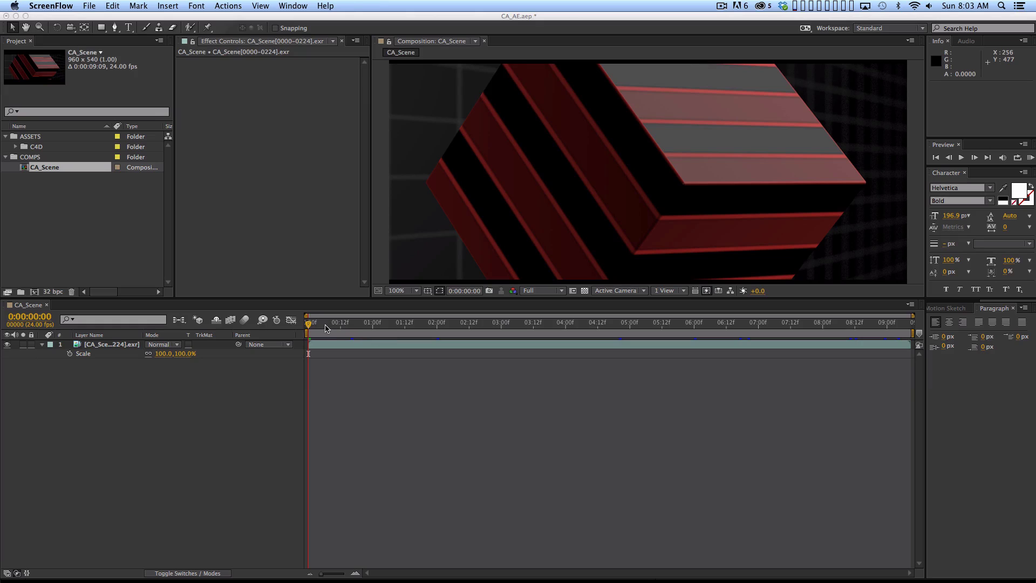
- Scrub through the CA_Scene composition to preview the striped cubes animation, stopping at 0:00:05:16
click(322, 328)
drag(318, 328, 816, 353)
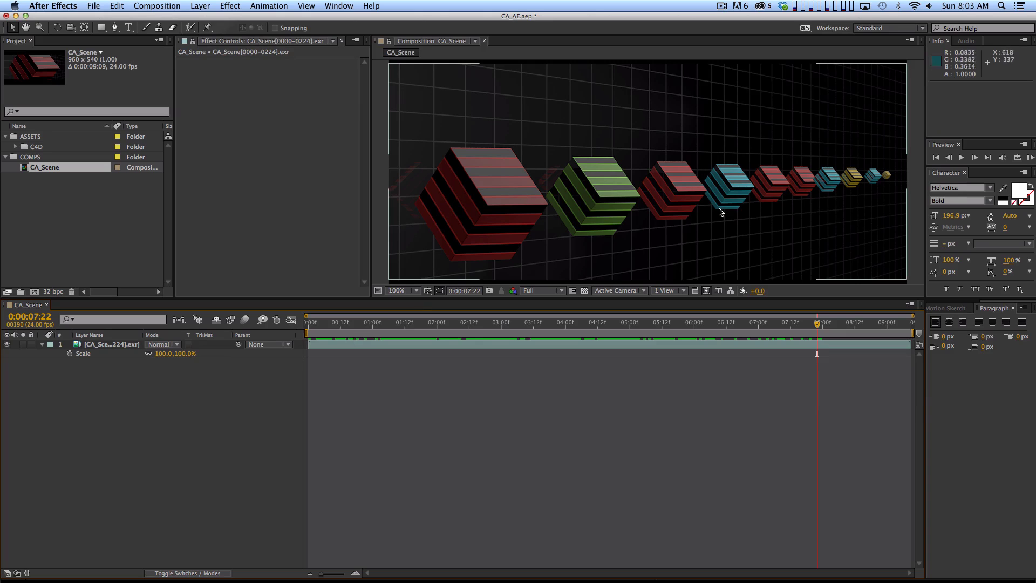
drag(459, 340, 480, 351)
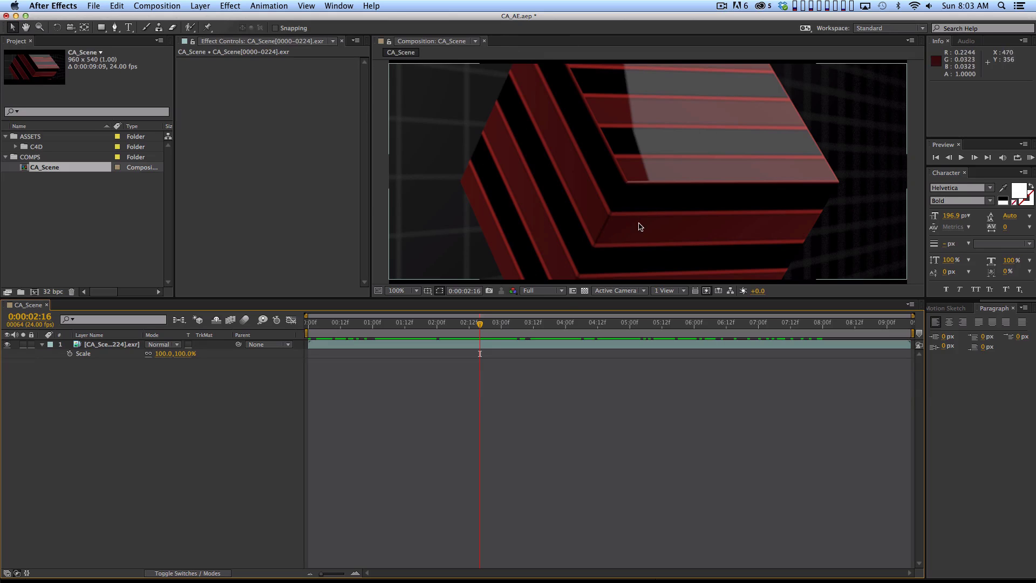
drag(480, 324, 673, 353)
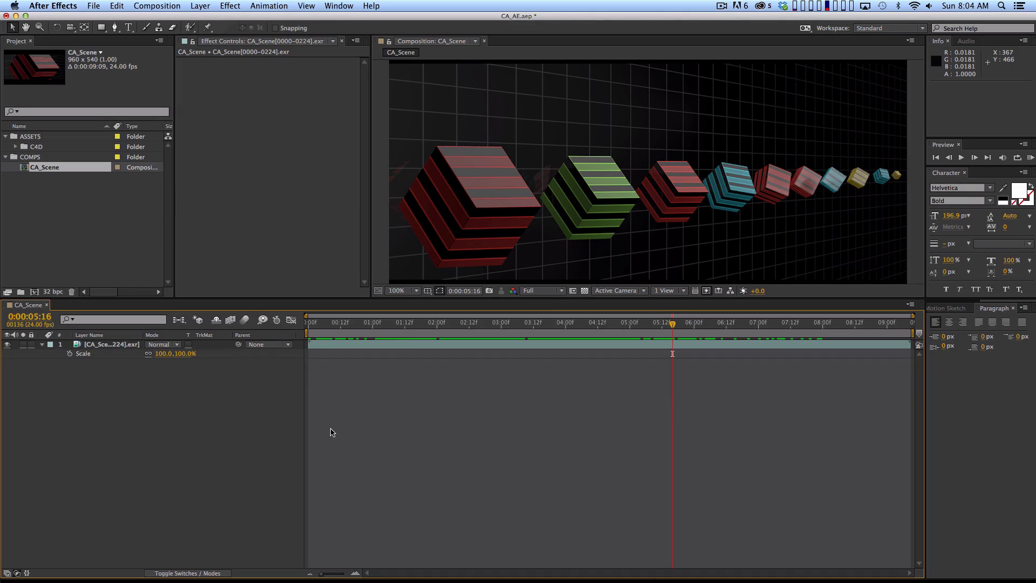
click(490, 199)
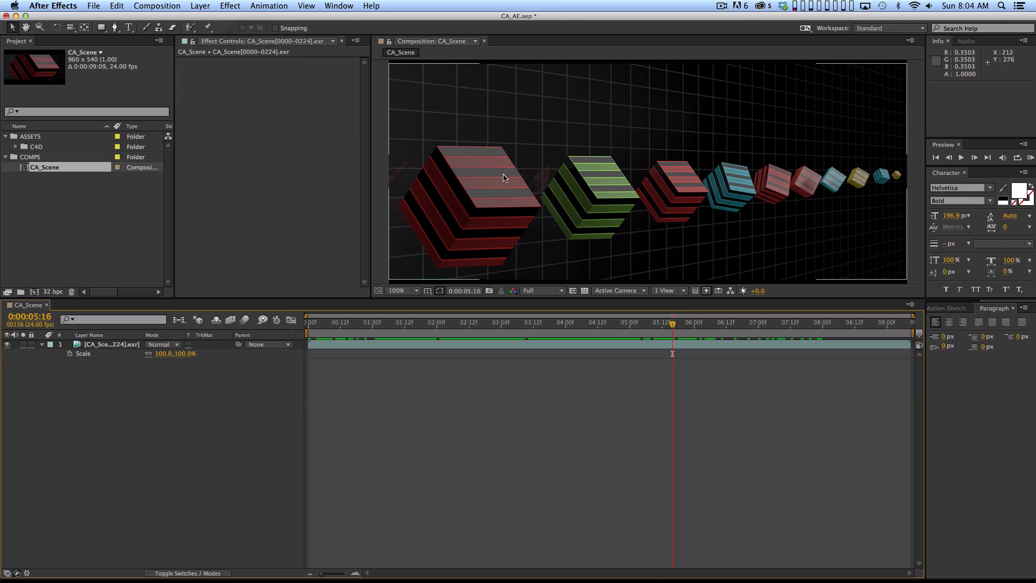
click(523, 281)
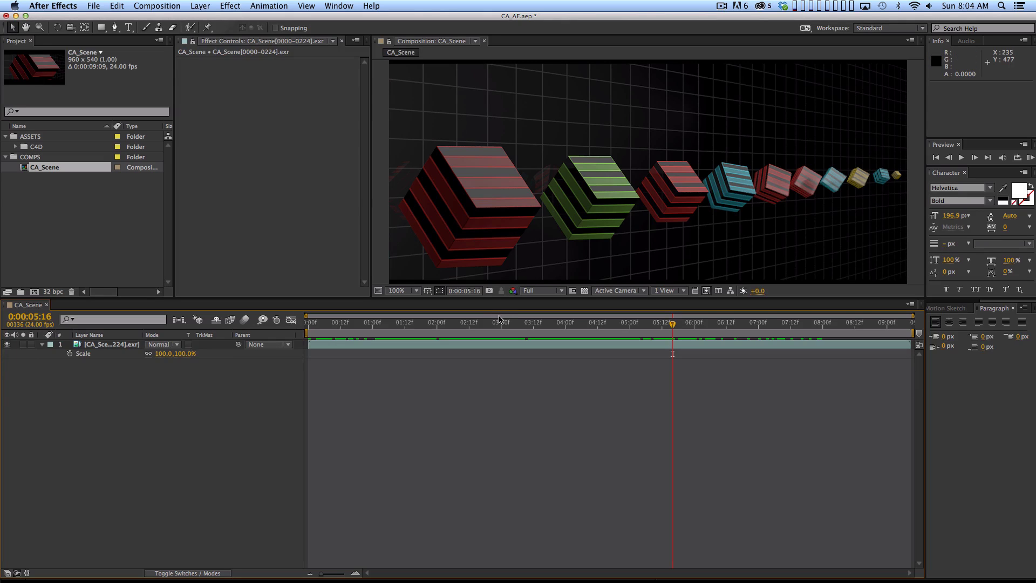
click(503, 348)
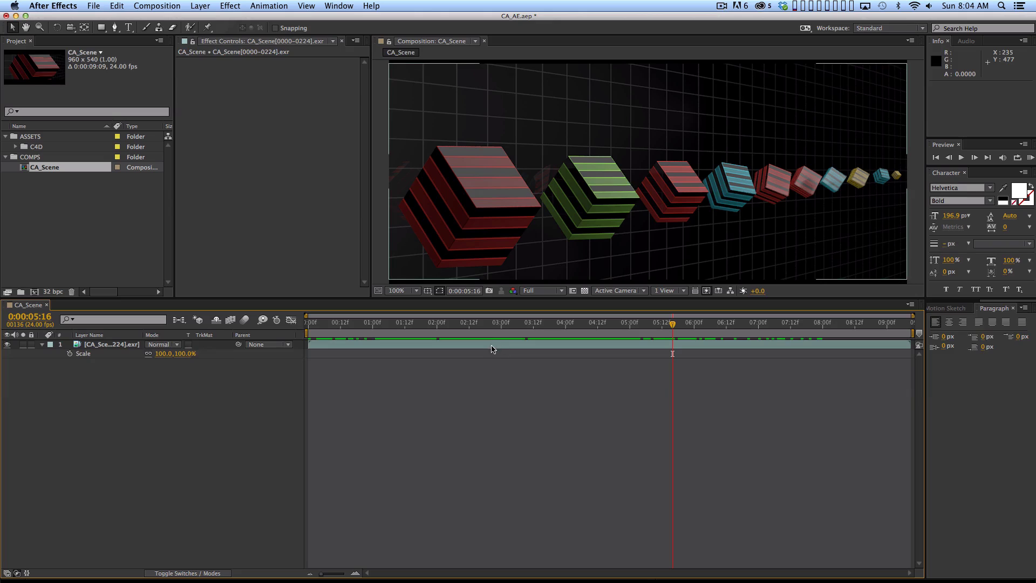
click(513, 319)
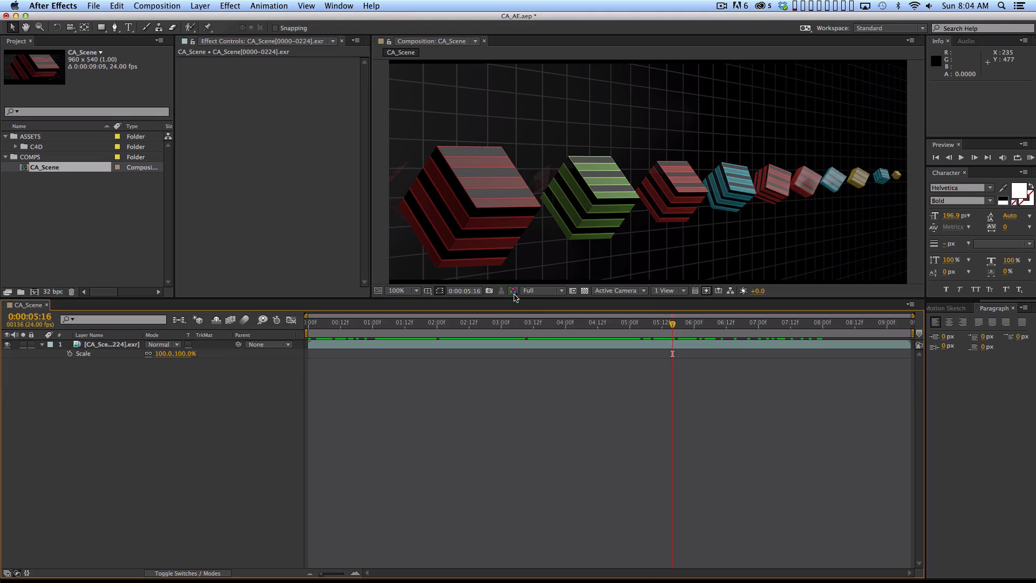
- Display the composition's red, green, blue and alpha channels individually to examine how each one is stored
click(513, 292)
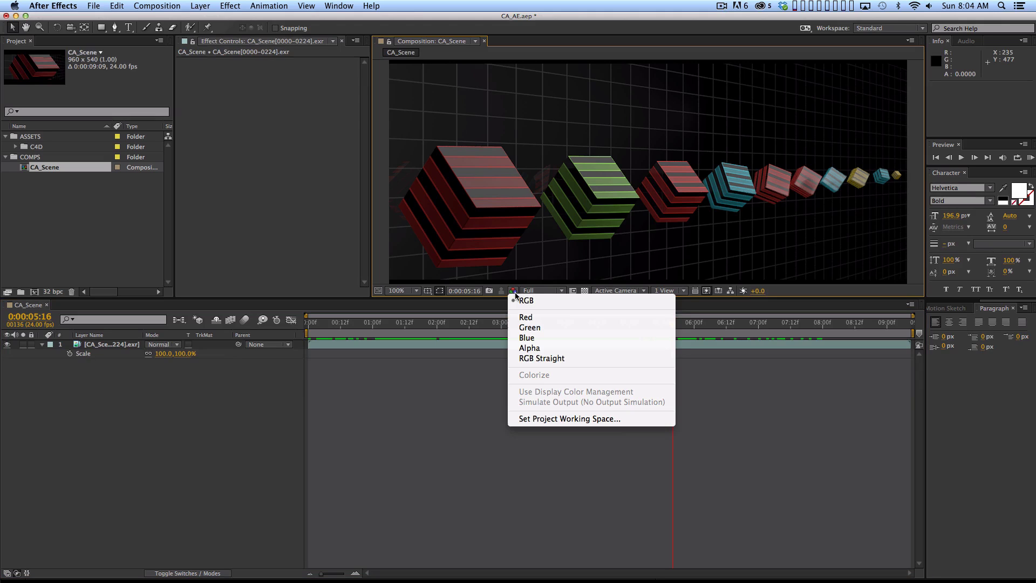
click(539, 319)
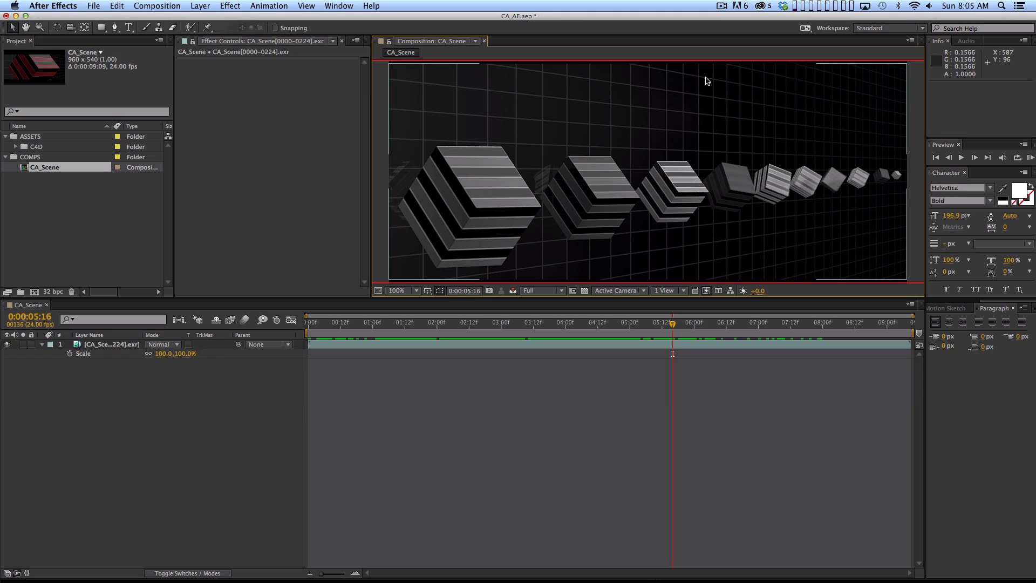
key(alt)
key(alt+2)
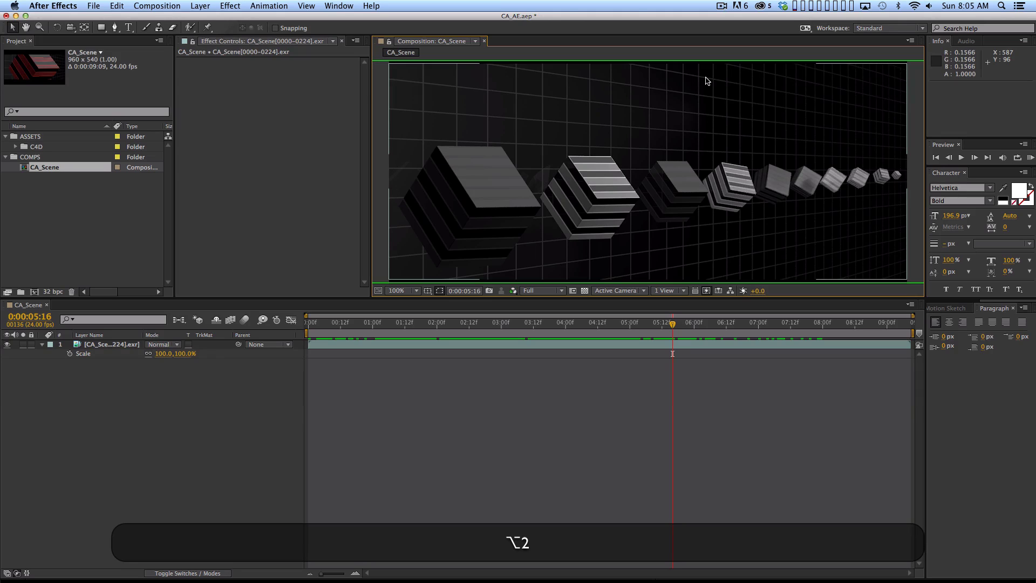
key(alt+3)
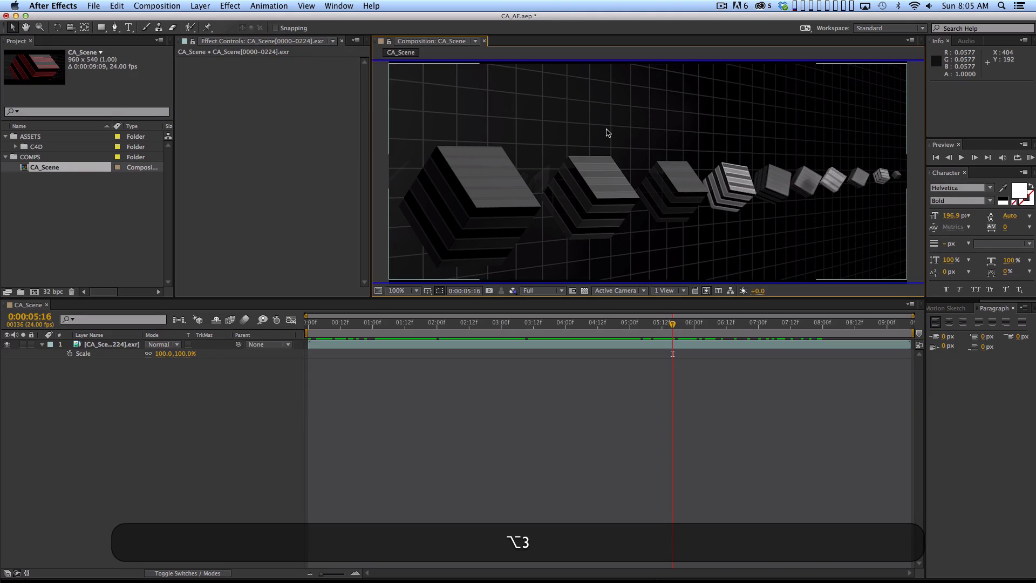
key(alt+1)
key(alt+4)
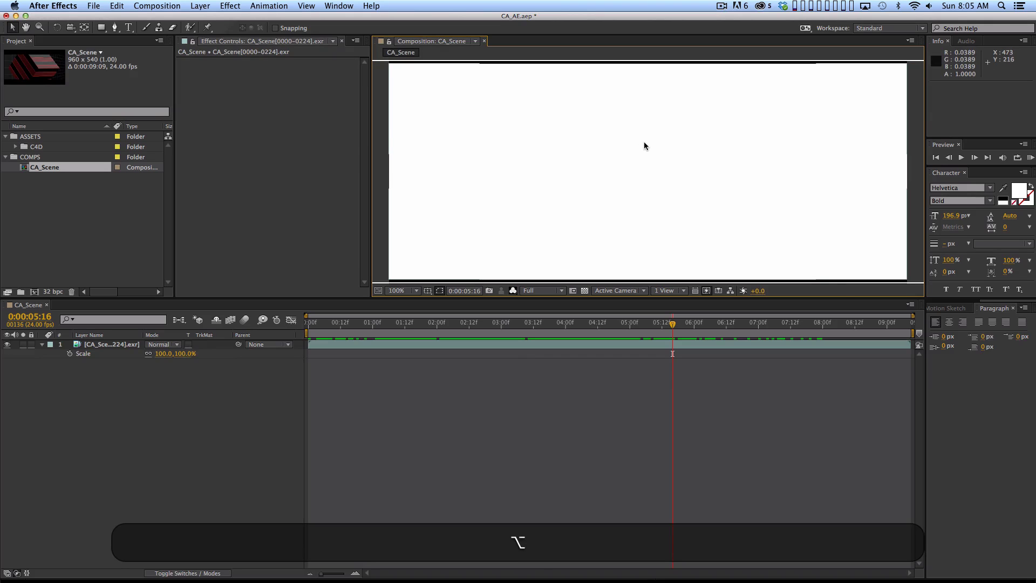
- Cycle through the four single-channel views once more and return the composition to the full RGB display
key(alt+1)
key(alt+2)
key(alt+3)
key(alt+4)
key(alt+1)
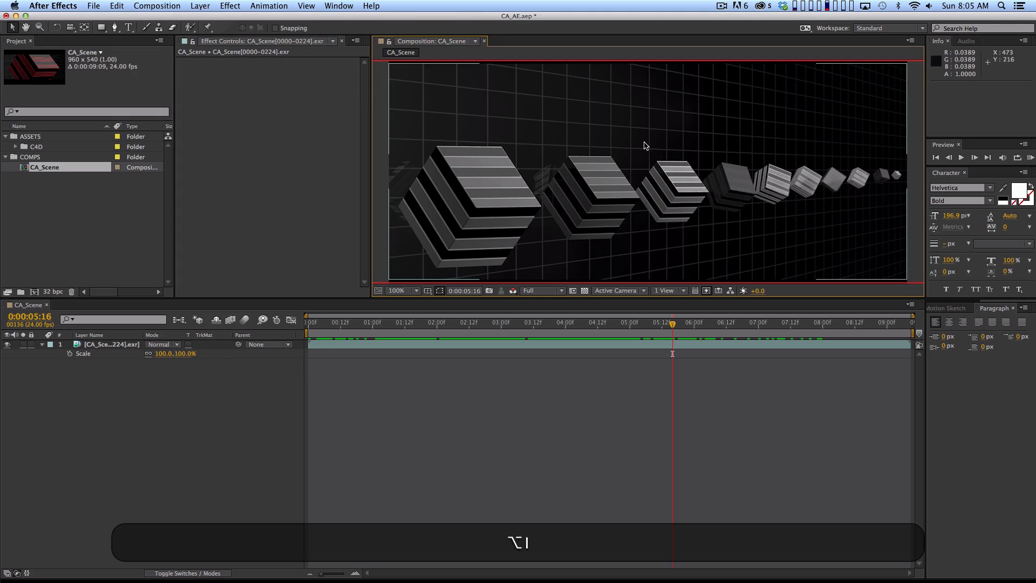
key(alt+1)
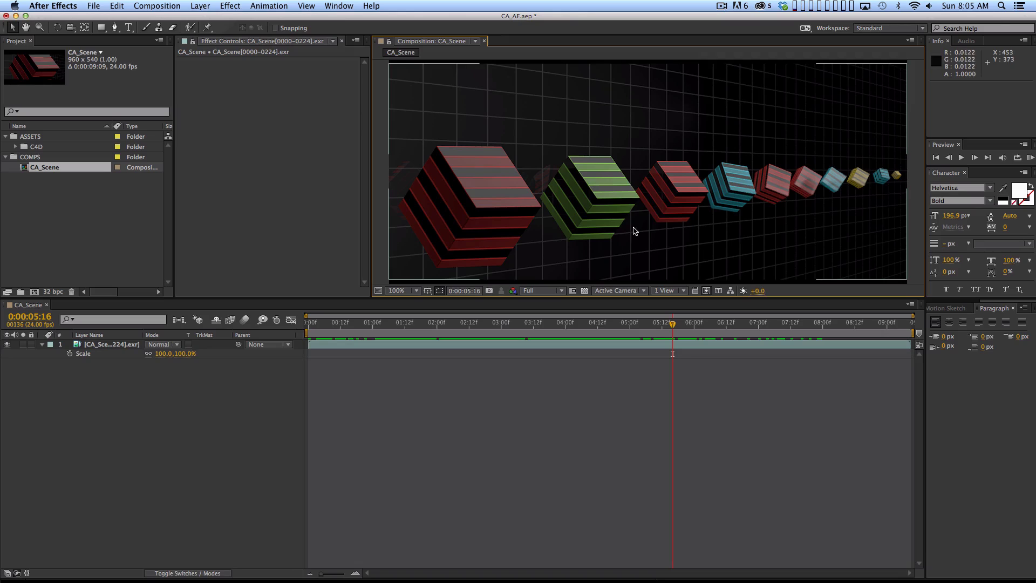
- Compare the green, blue, alpha and red channels of the cubes, ending in the full-colour RGB view
key(alt+2)
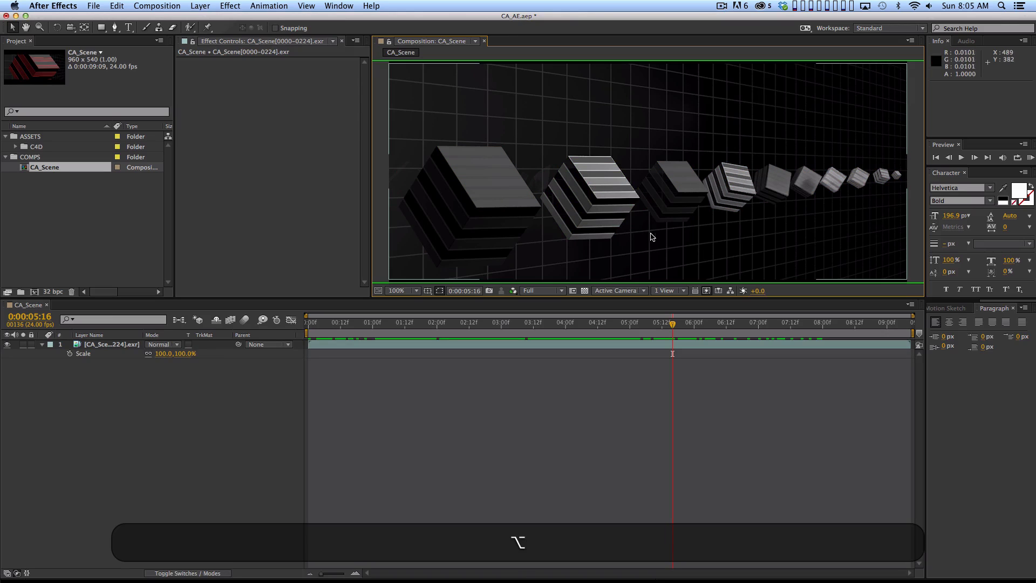
key(alt+3)
key(alt+4)
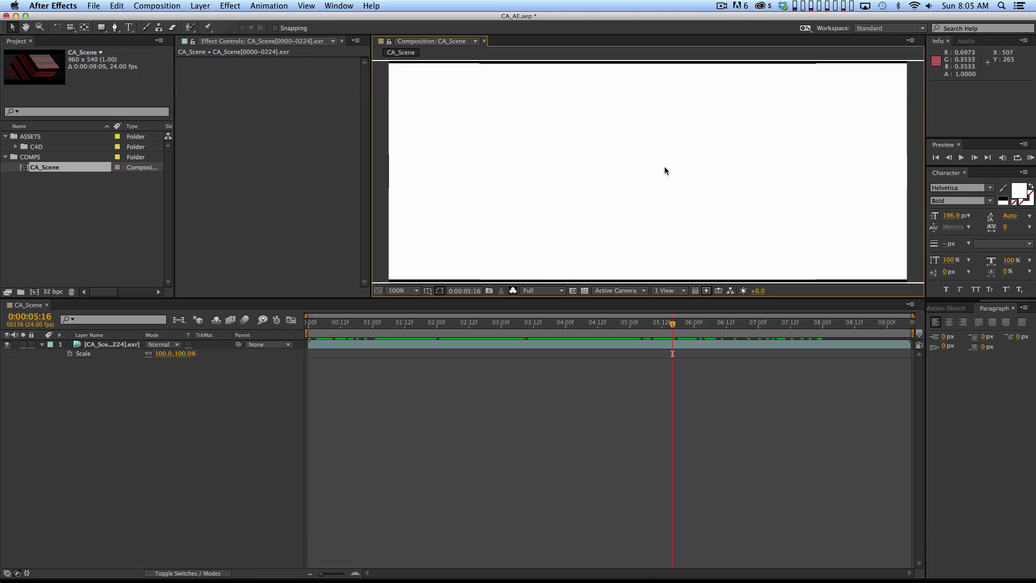
key(alt)
key(alt+1)
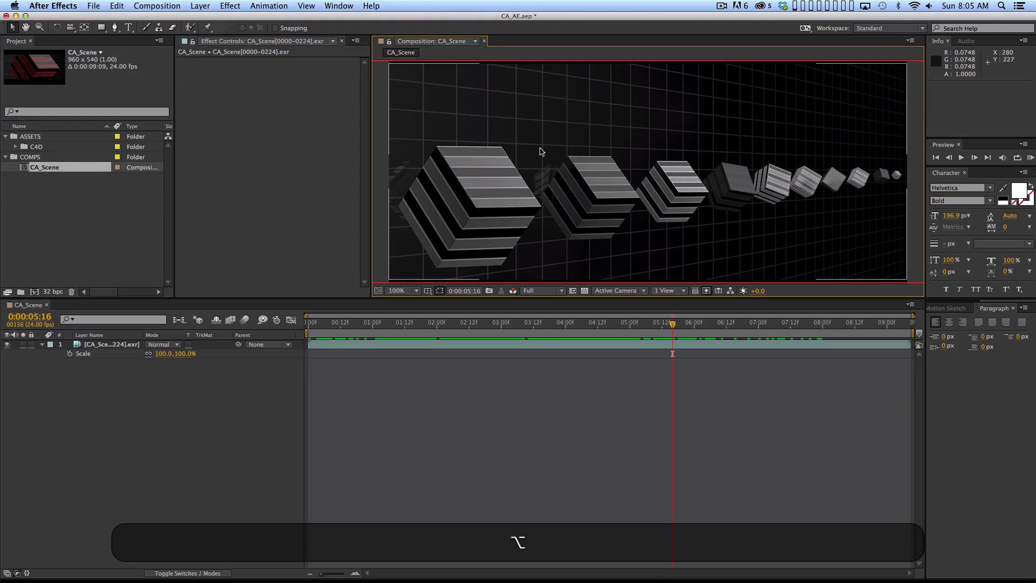
key(alt+1)
drag(157, 414, 89, 332)
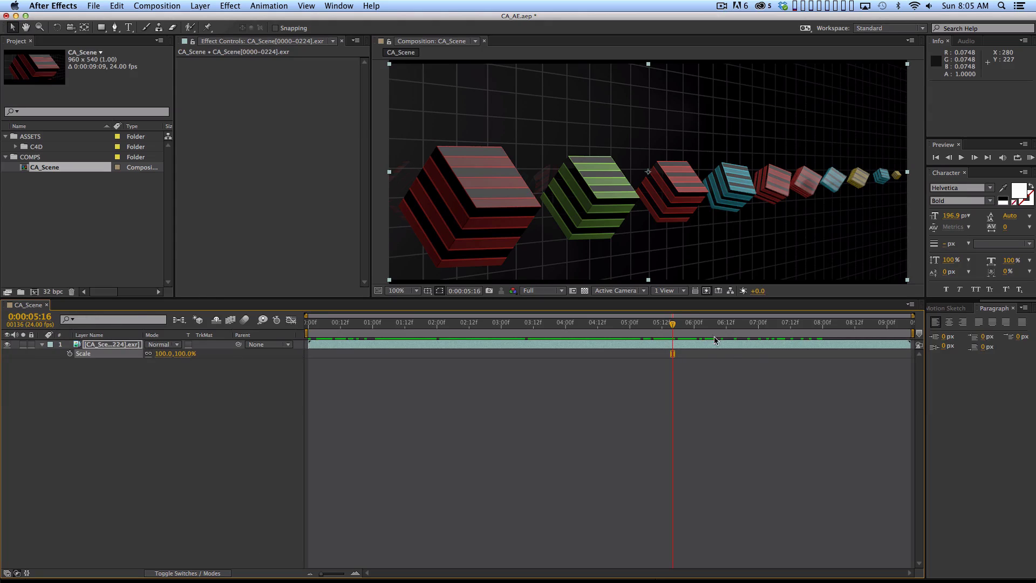
click(278, 491)
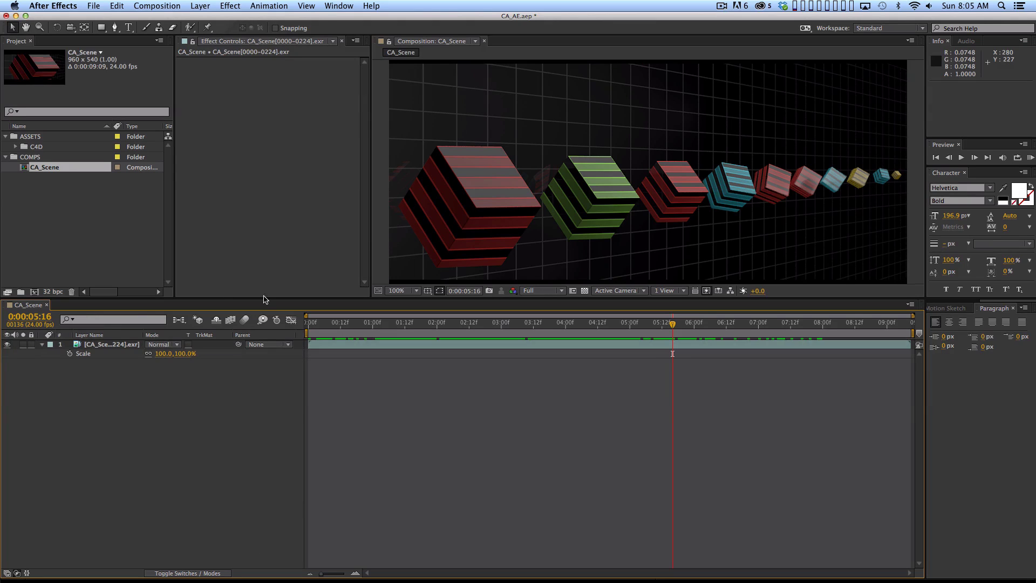
double_click(123, 344)
key(super+w)
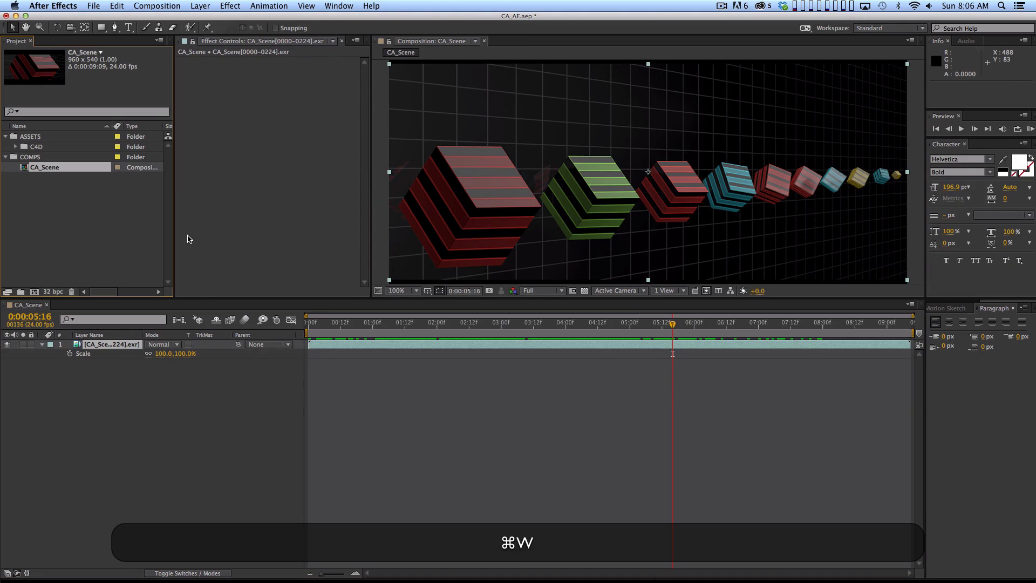
- Apply the Levels effect to the CA_Scene EXR layer with Input White at 0.7922 and Gamma at 1.10
drag(155, 412, 76, 341)
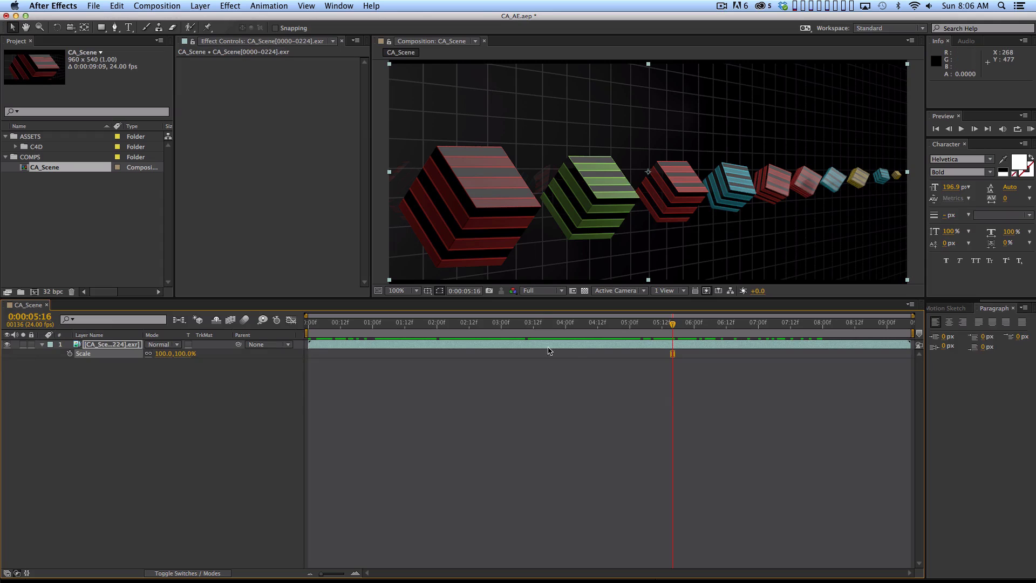
click(230, 6)
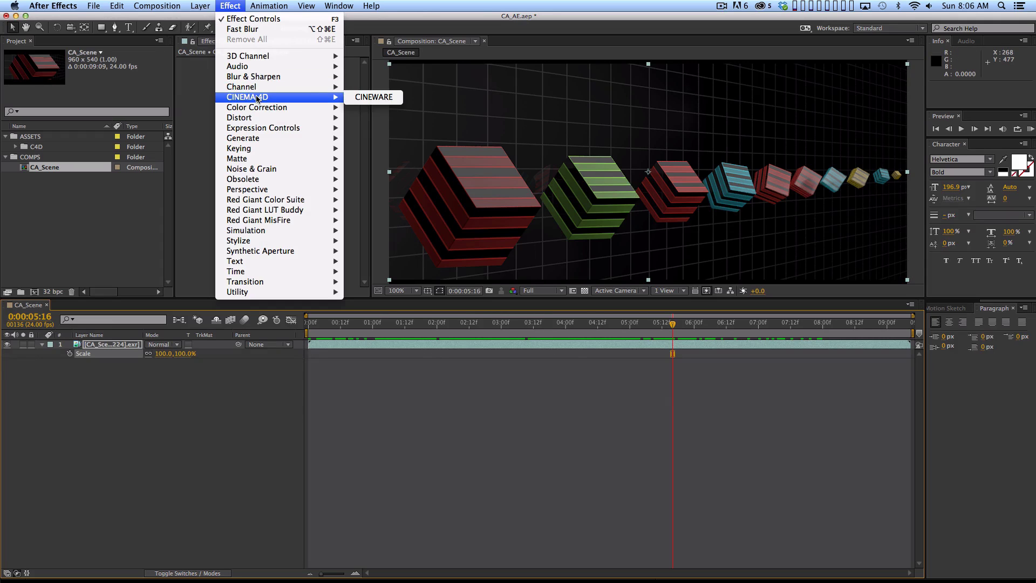
mouse_move(261, 108)
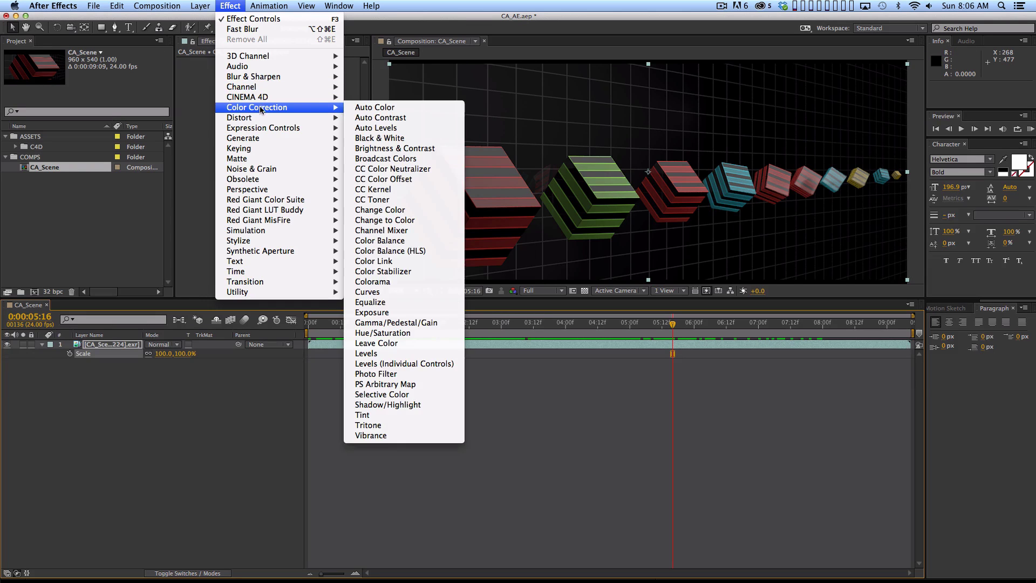
click(413, 353)
drag(344, 124, 258, 129)
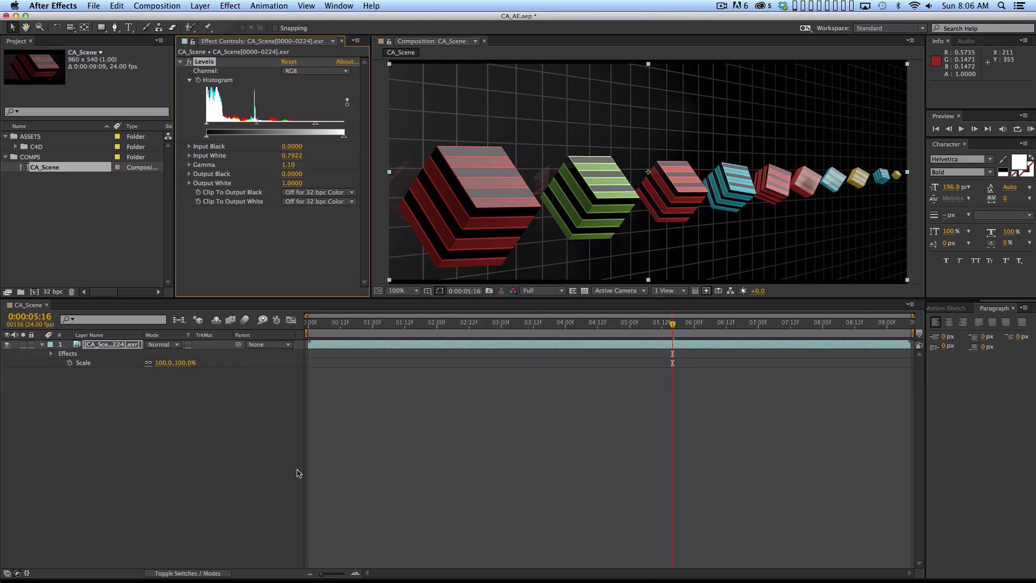
click(214, 394)
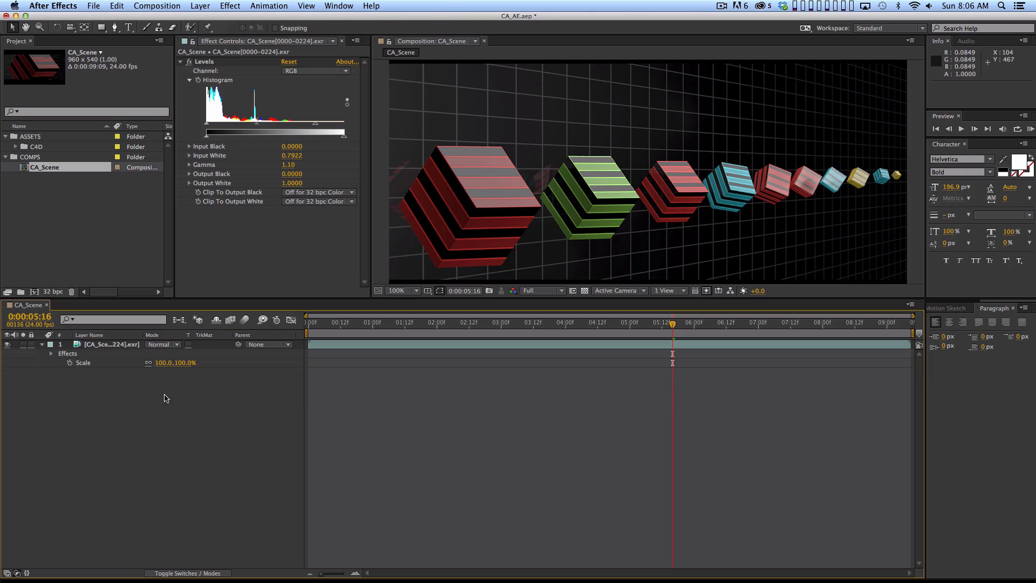
- Duplicate the EXR sequence layer and set the upper copy's blending mode to Add
drag(143, 399, 115, 326)
key(super+d)
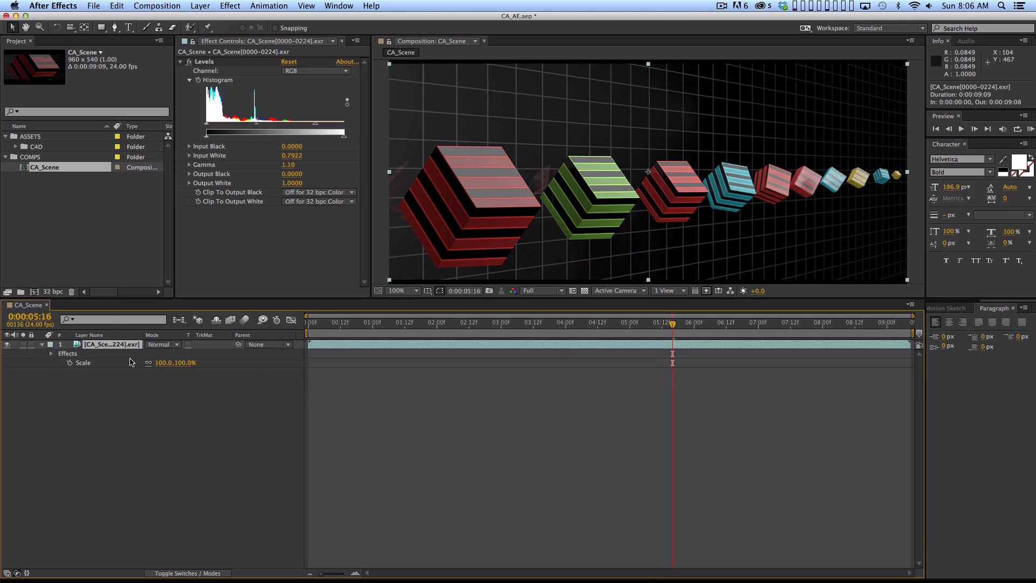
click(162, 344)
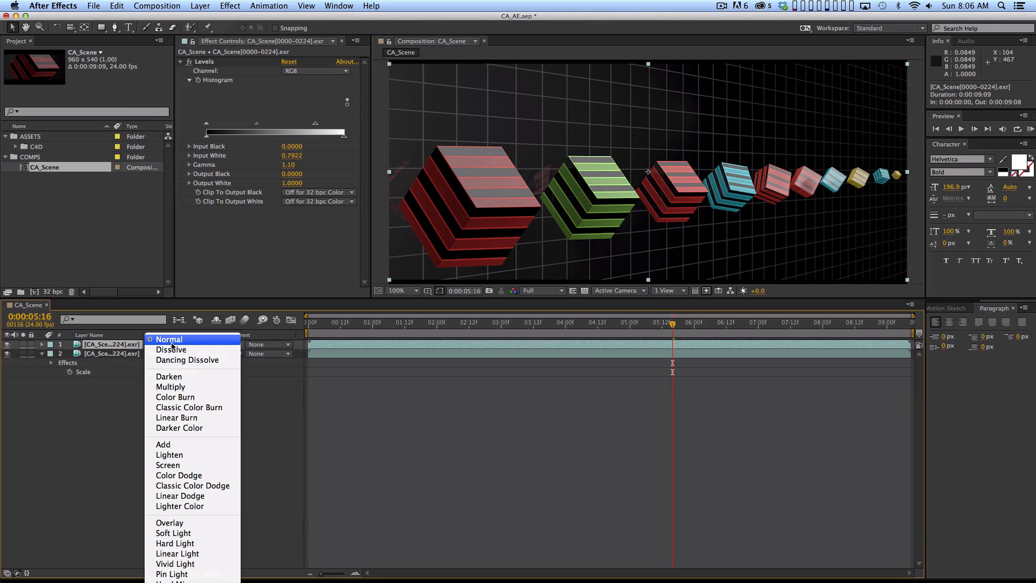
click(185, 443)
- Add a Fast Blur effect to the upper copy and set its Blurriness to 30
click(231, 6)
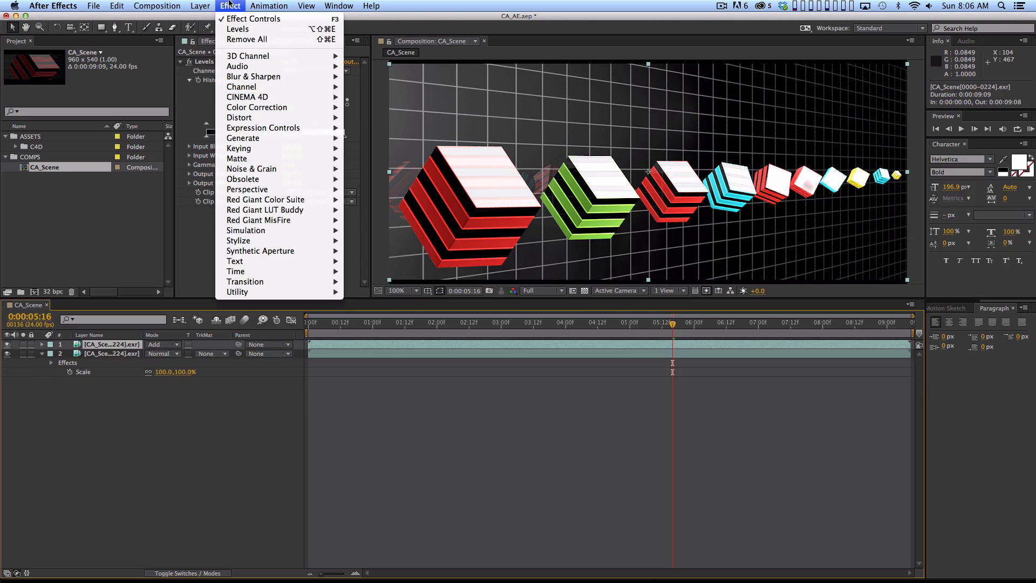
mouse_move(261, 118)
mouse_move(254, 77)
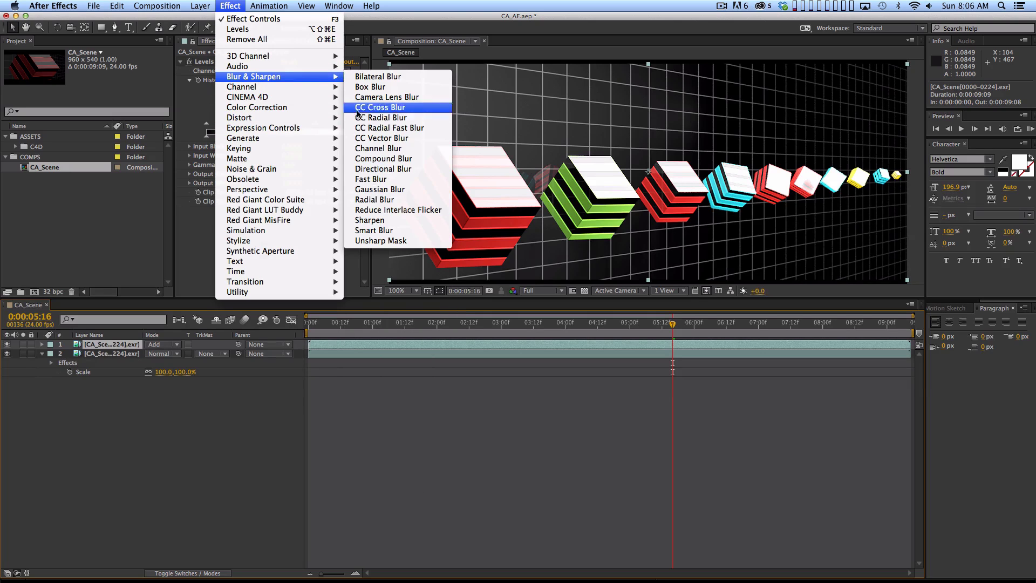
click(370, 180)
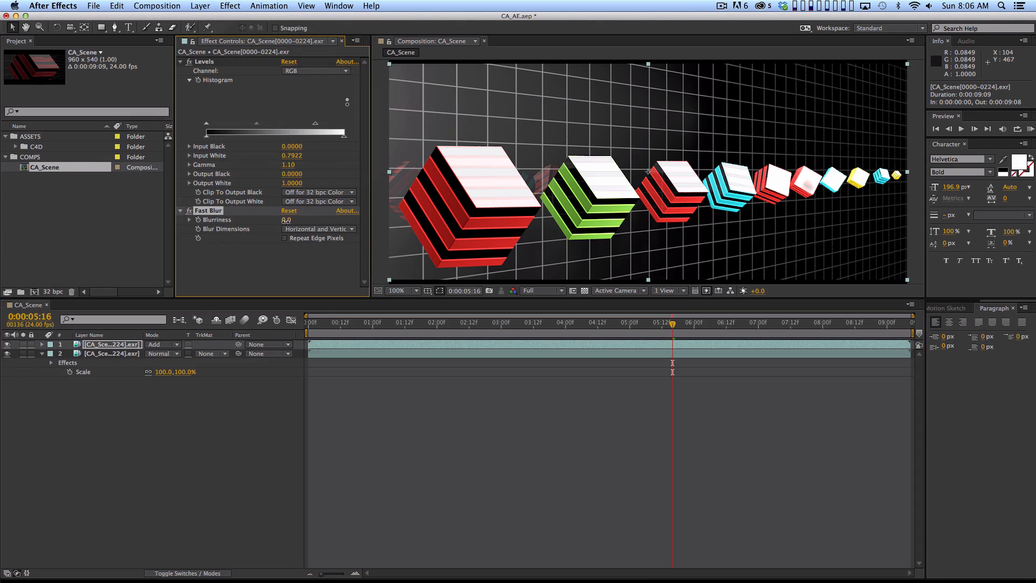
drag(286, 220, 305, 229)
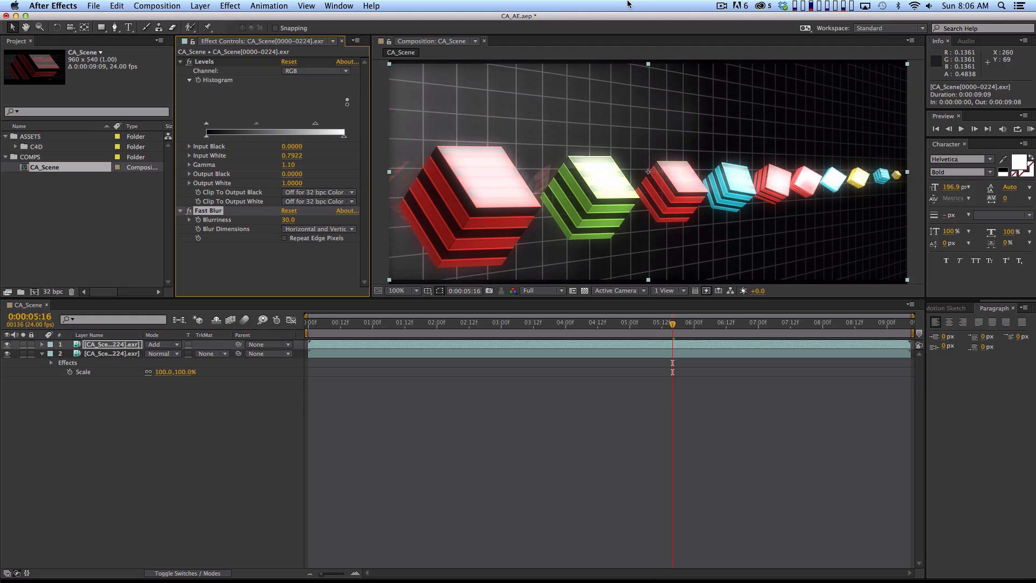
- Draw a closed nine-point Pen mask on the upper copy around the distant cubes and the background grid above them
key(comma)
key(g)
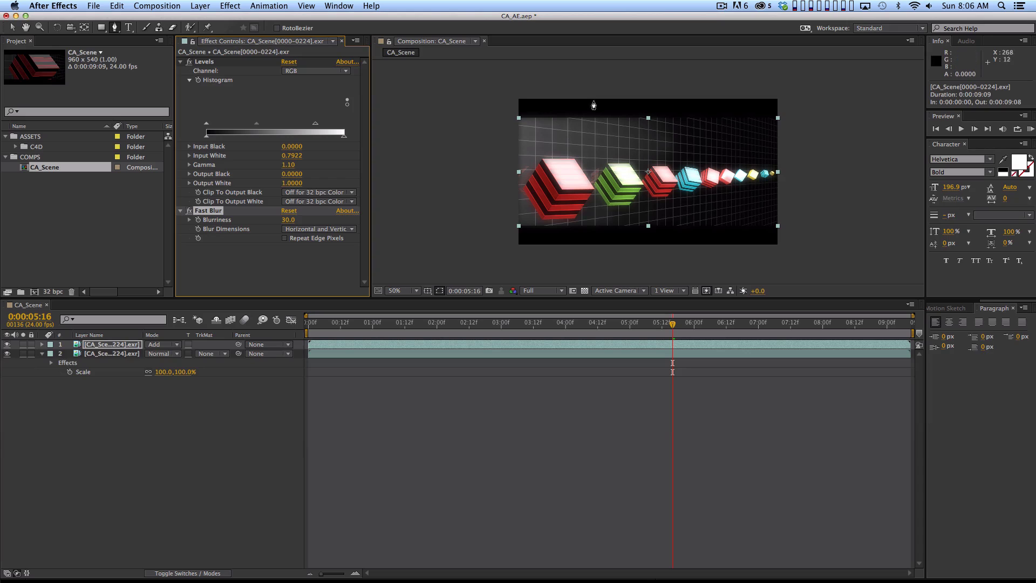
click(644, 86)
click(606, 143)
click(630, 168)
click(710, 177)
click(753, 174)
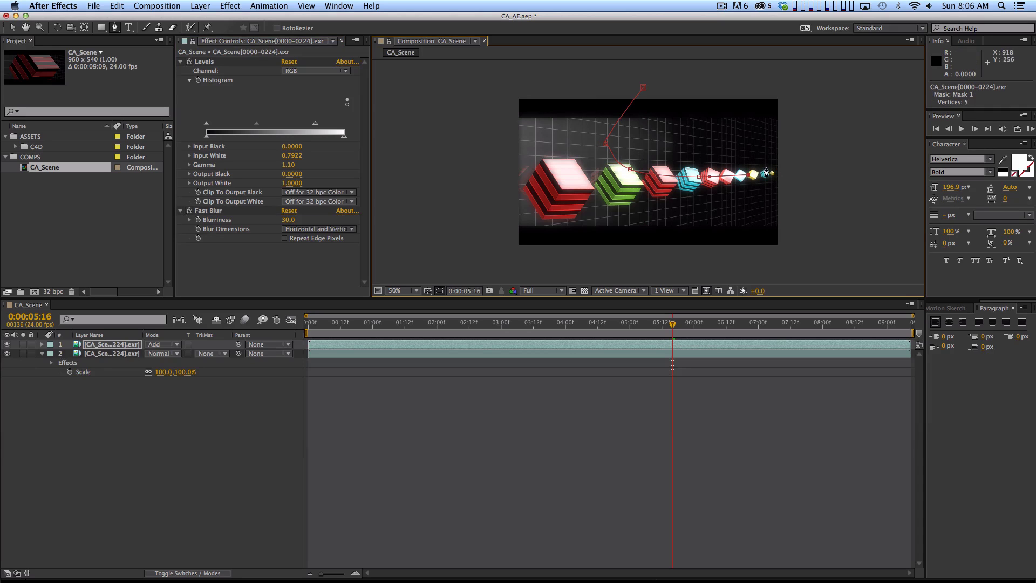
click(766, 158)
click(768, 133)
click(741, 87)
click(721, 82)
click(708, 80)
click(643, 89)
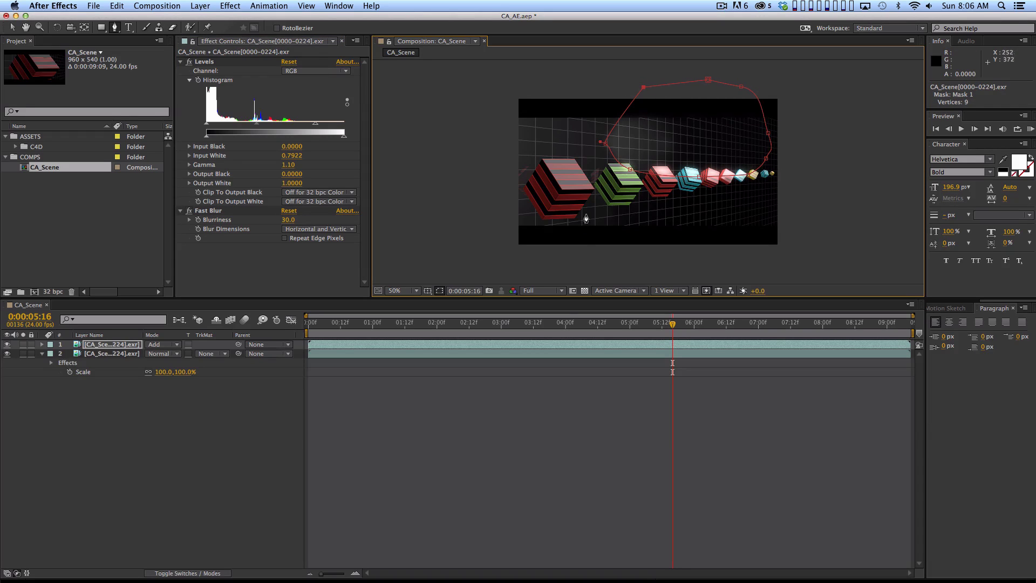
- Feather the upper EXR copy's mask by 75 pixels and deselect the layer
key(f)
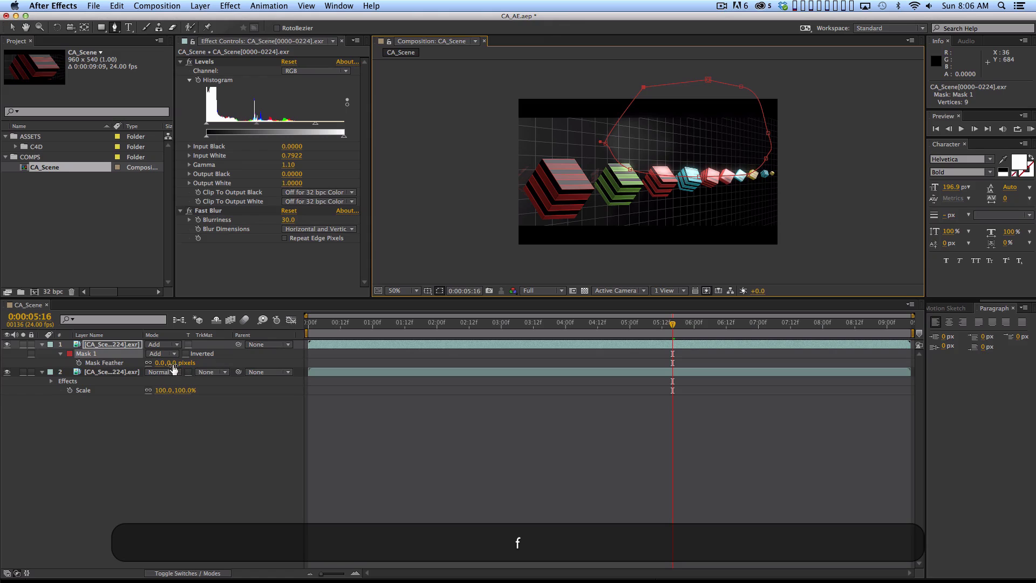
drag(171, 363, 209, 363)
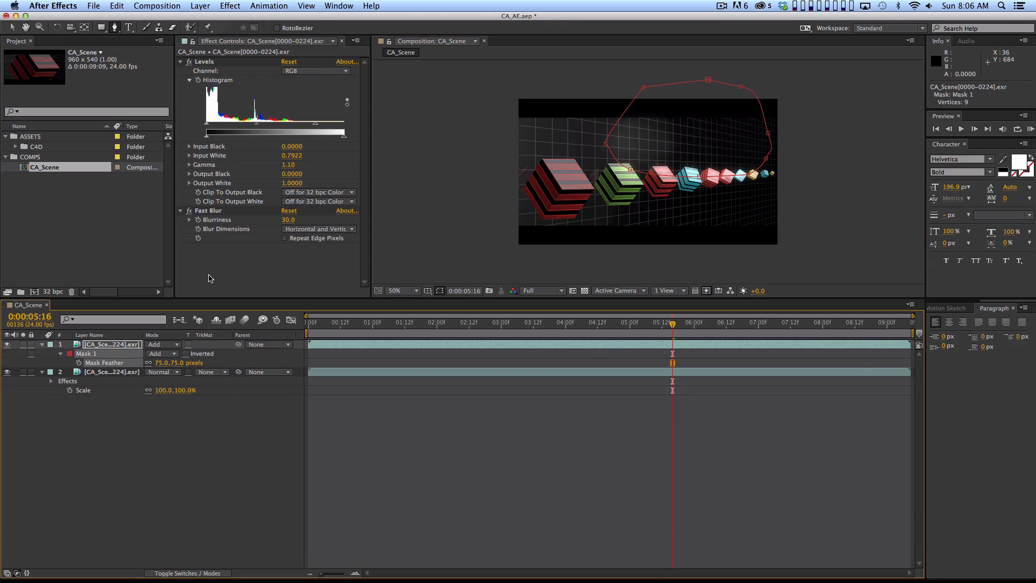
key(.)
key(v)
click(550, 495)
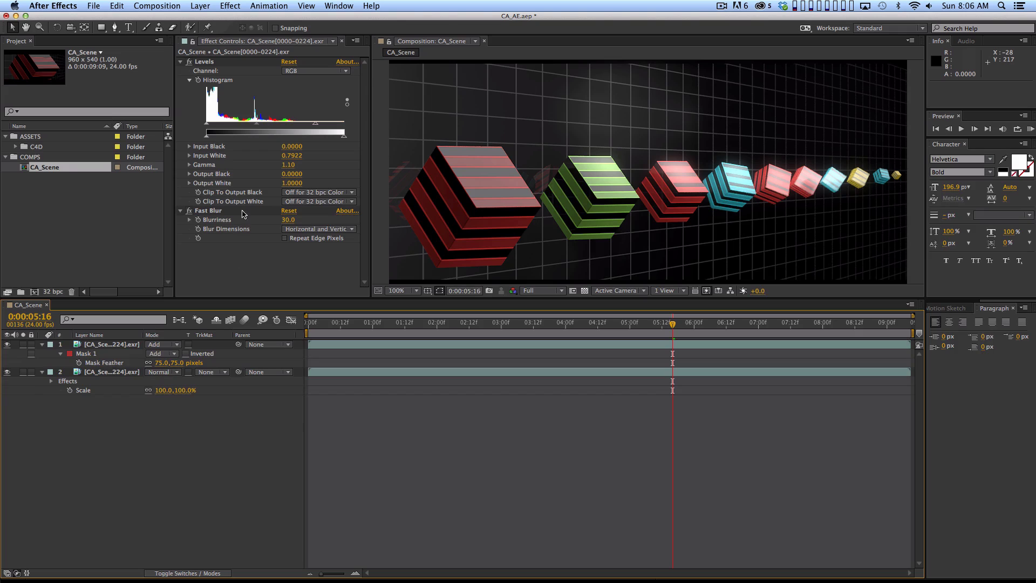
- Set the upper EXR copy's Levels Input Black to 0.0902 and toggle that layer's visibility to compare the result
click(132, 345)
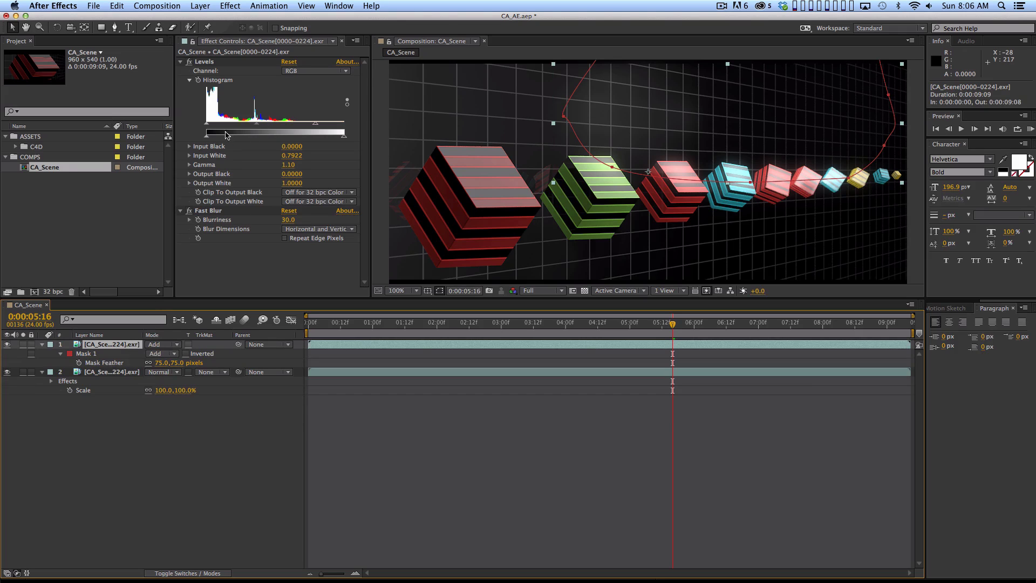
drag(208, 129, 220, 128)
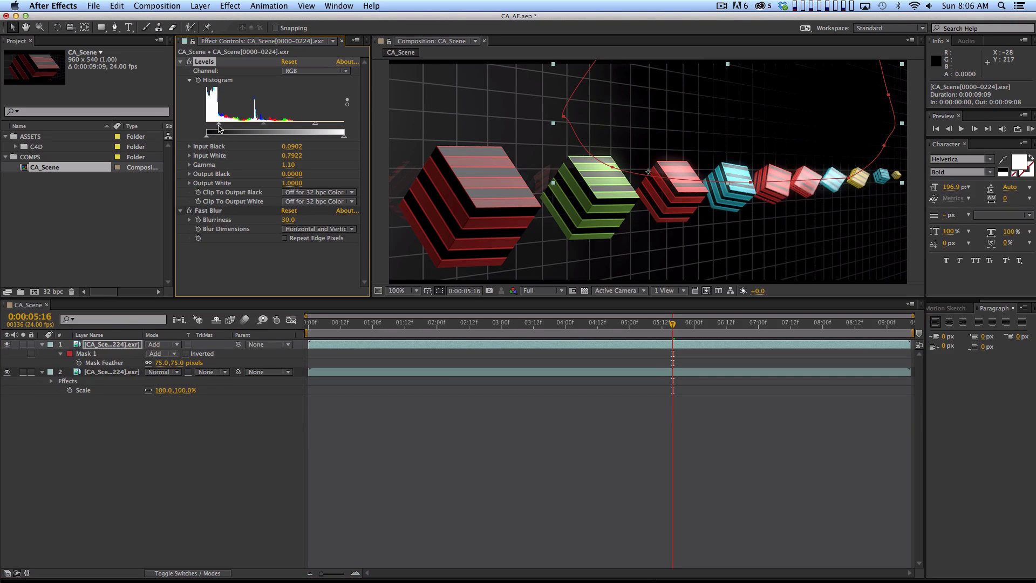
click(224, 435)
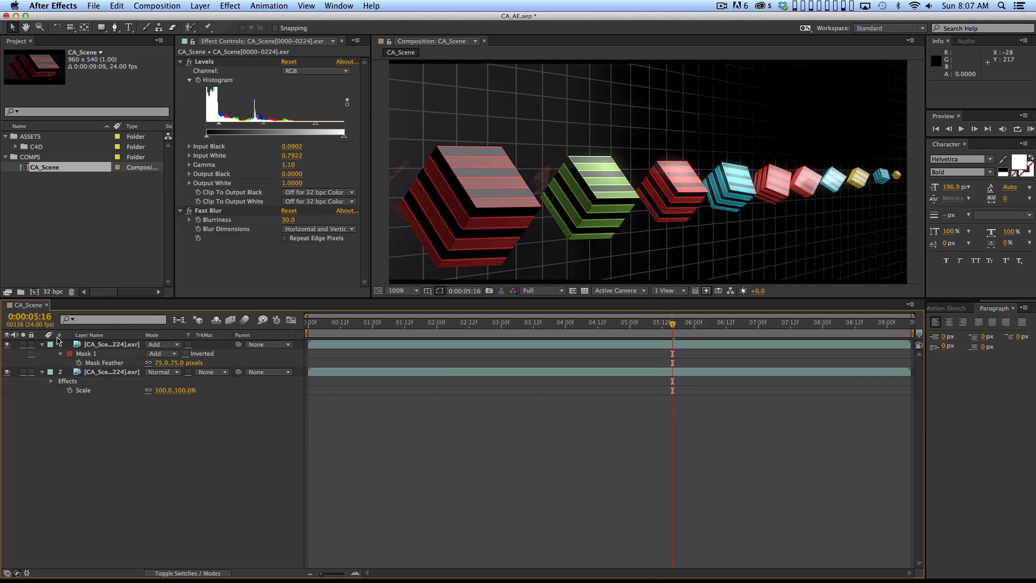
click(8, 346)
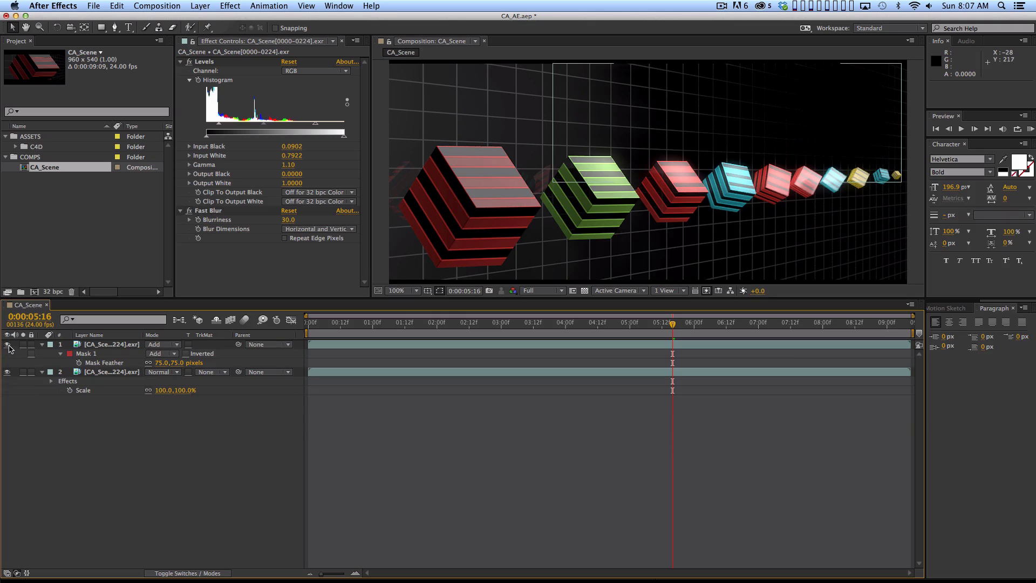
click(7, 345)
click(8, 346)
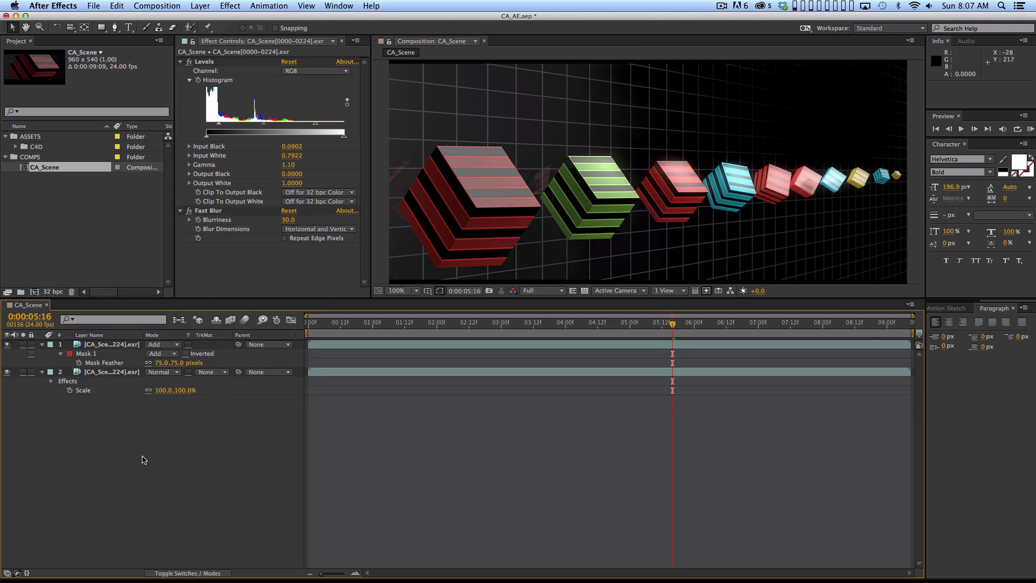
- Create a 960 x 540 solid named Adjust above the EXR layers and make it an adjustment layer
key(super+y)
text(Adjust)
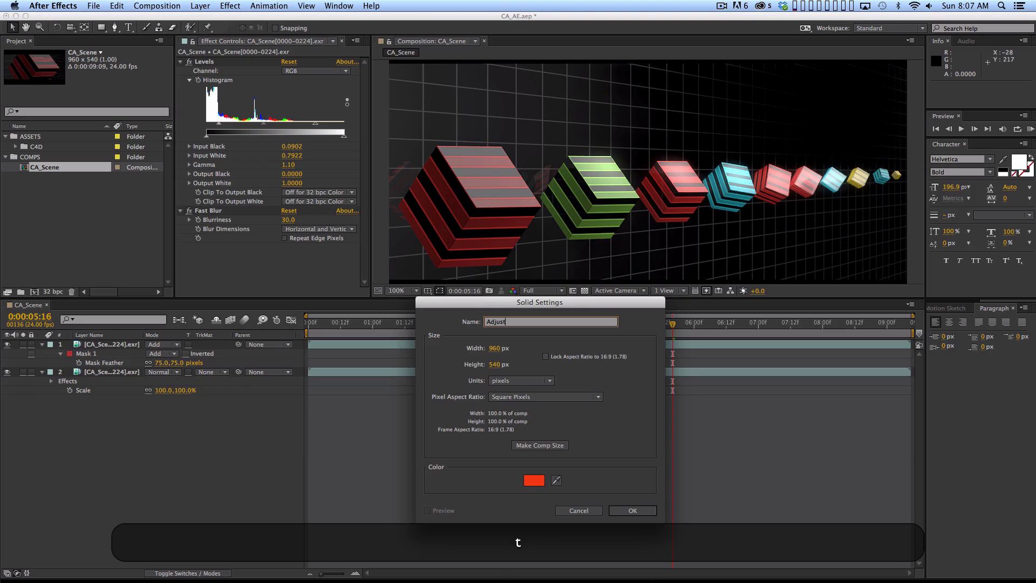
key(Return)
key(F4)
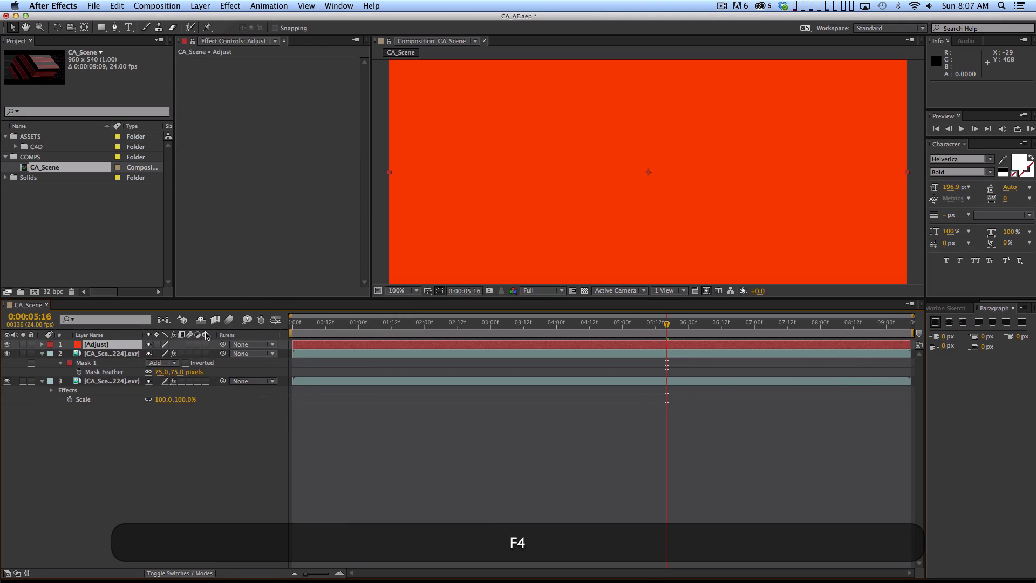
click(198, 345)
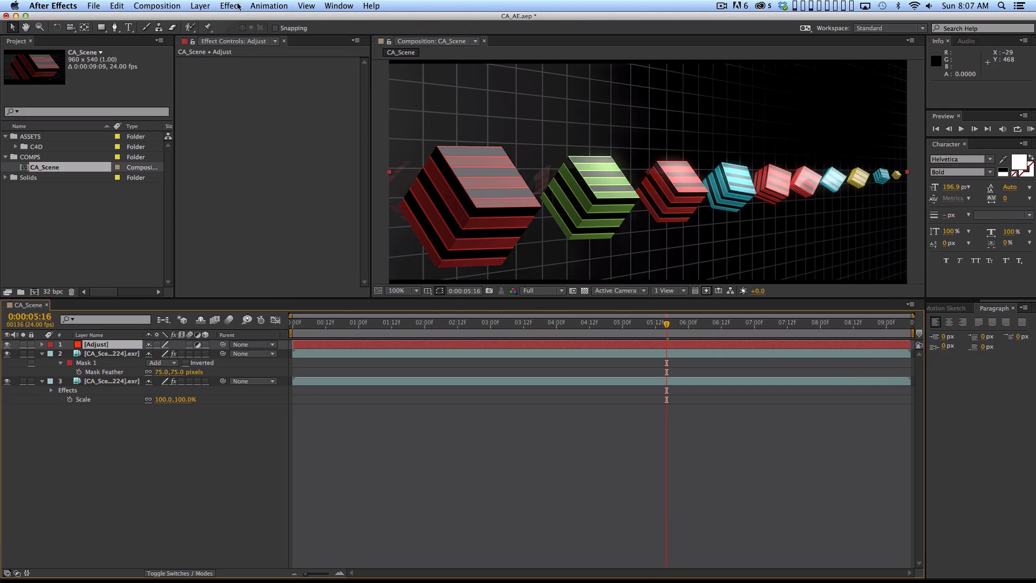
- Apply Color Balance to the Adjust layer with Shadow Blue at 15, Midtone Green at 13 and Highlight Blue at 12
click(231, 6)
mouse_move(254, 108)
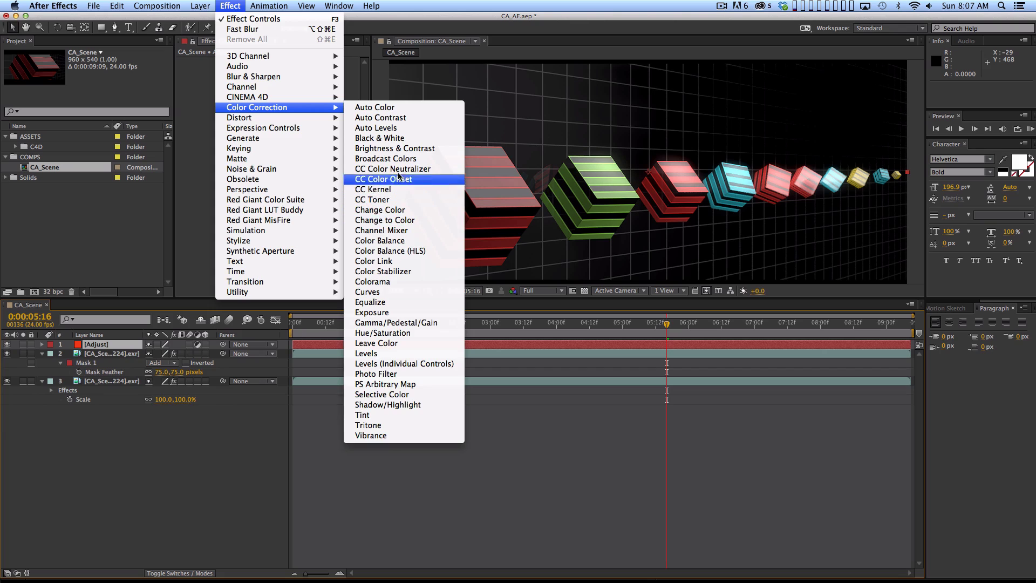
click(399, 241)
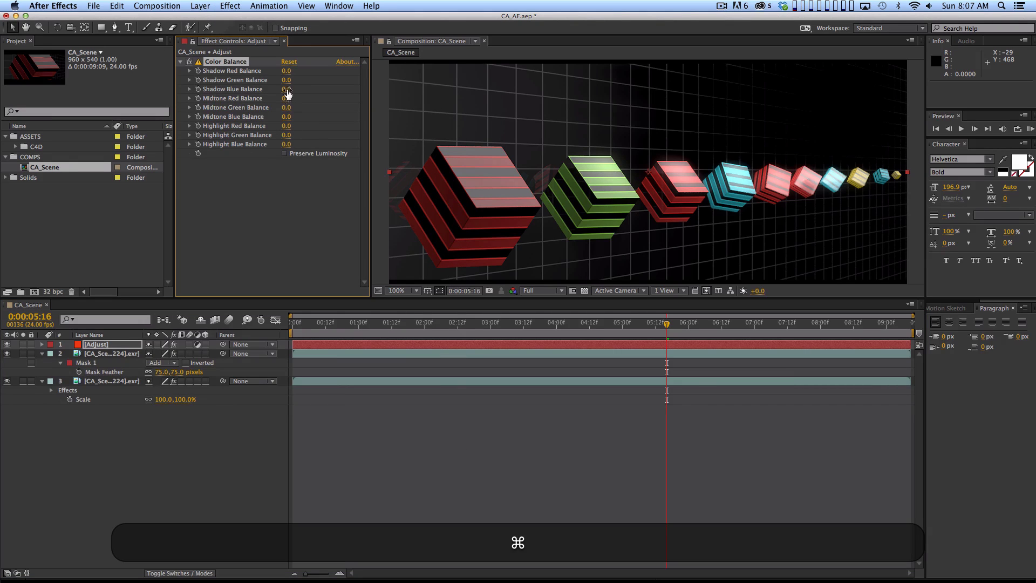
drag(286, 89, 324, 89)
drag(286, 107, 290, 108)
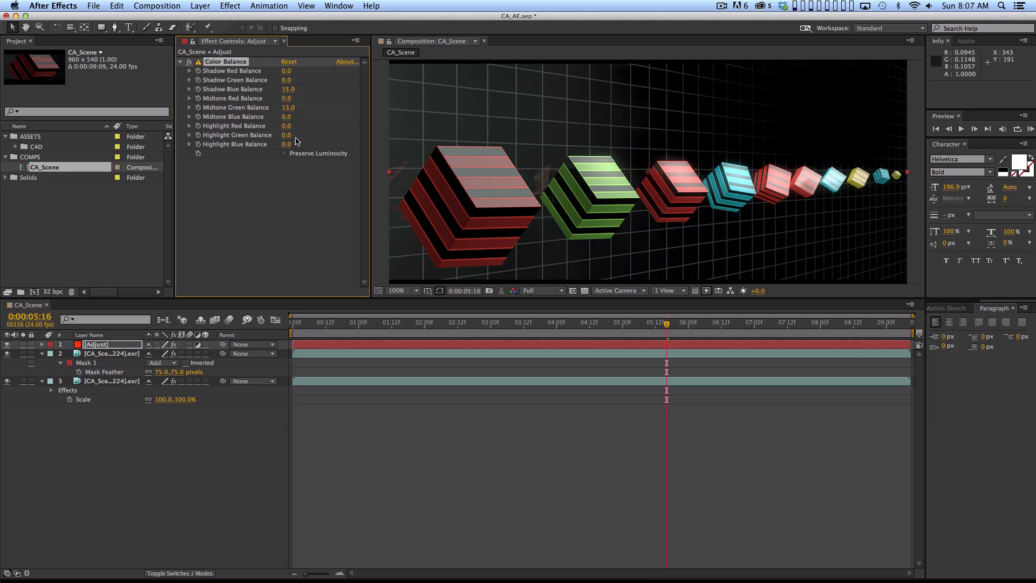
drag(288, 144, 299, 143)
click(520, 517)
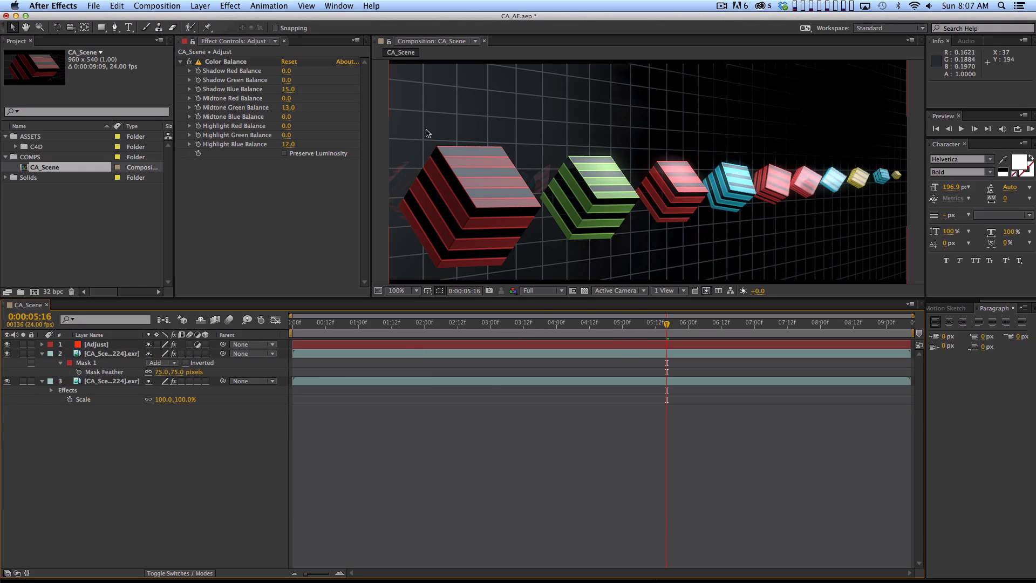
- Collapse both EXR layers' properties and review the effects applied to each of the three layers
click(42, 354)
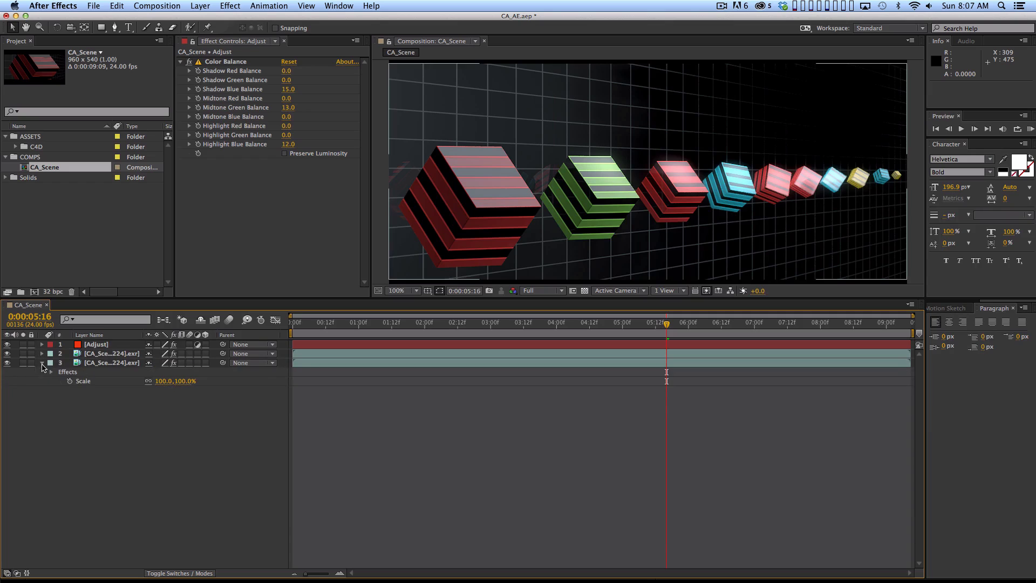
click(42, 362)
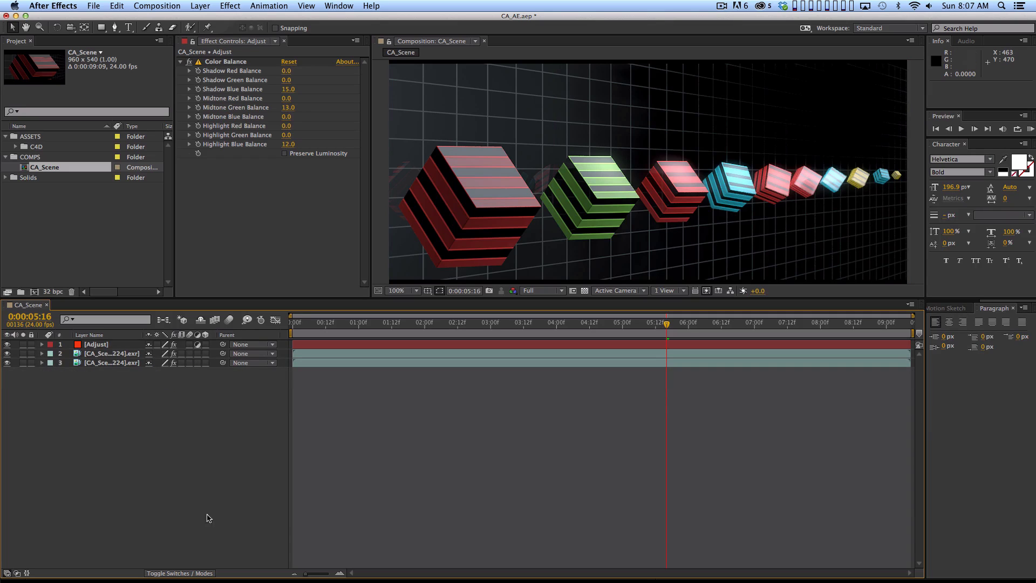
drag(169, 436, 82, 324)
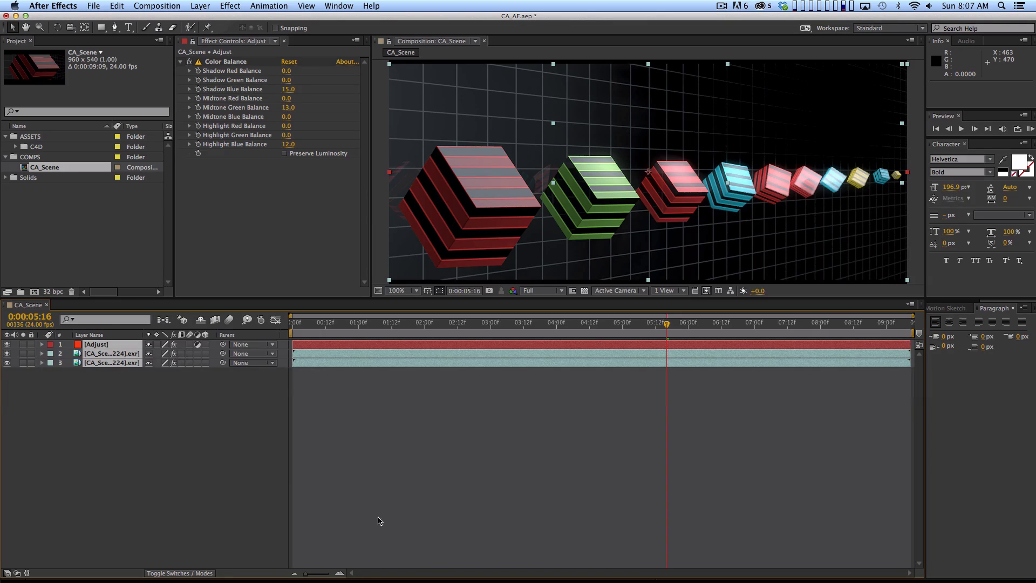
click(157, 429)
click(126, 366)
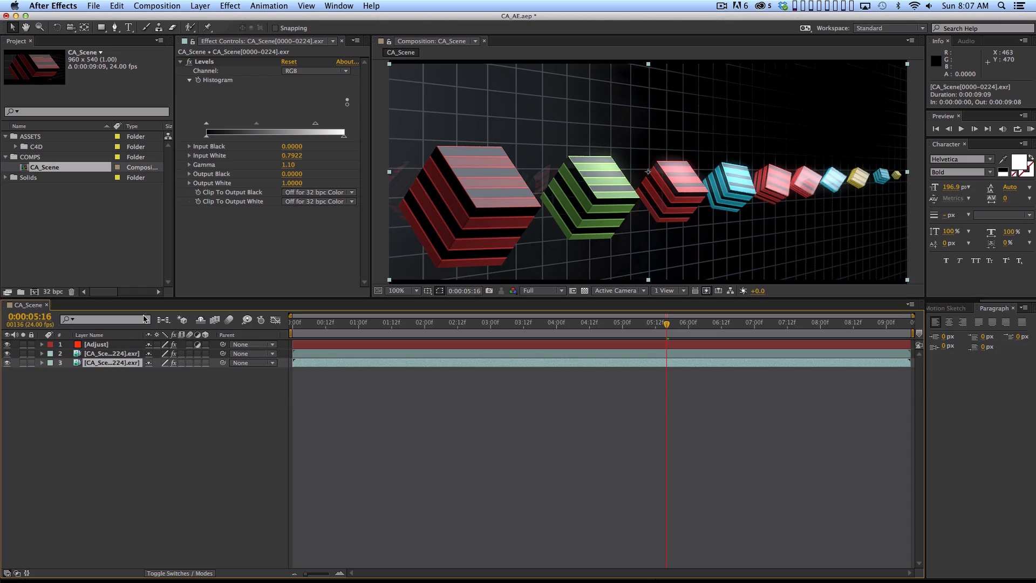
click(125, 354)
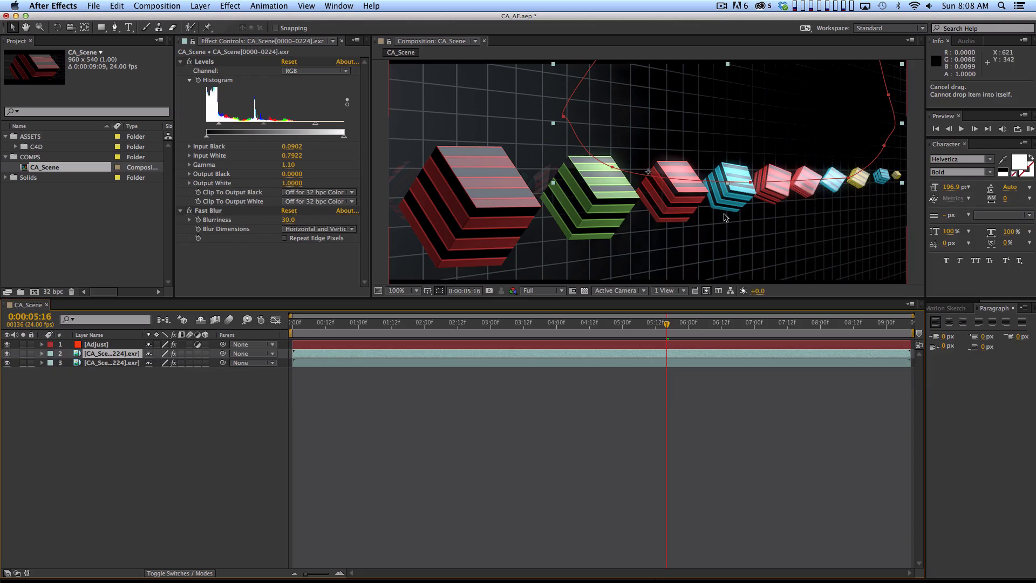
click(126, 346)
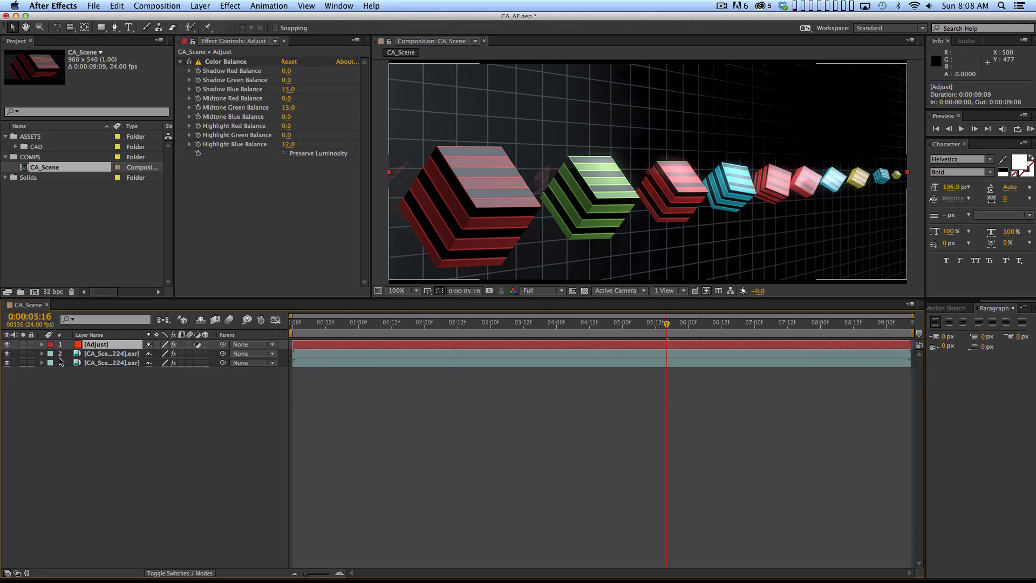
click(126, 363)
click(122, 353)
click(121, 345)
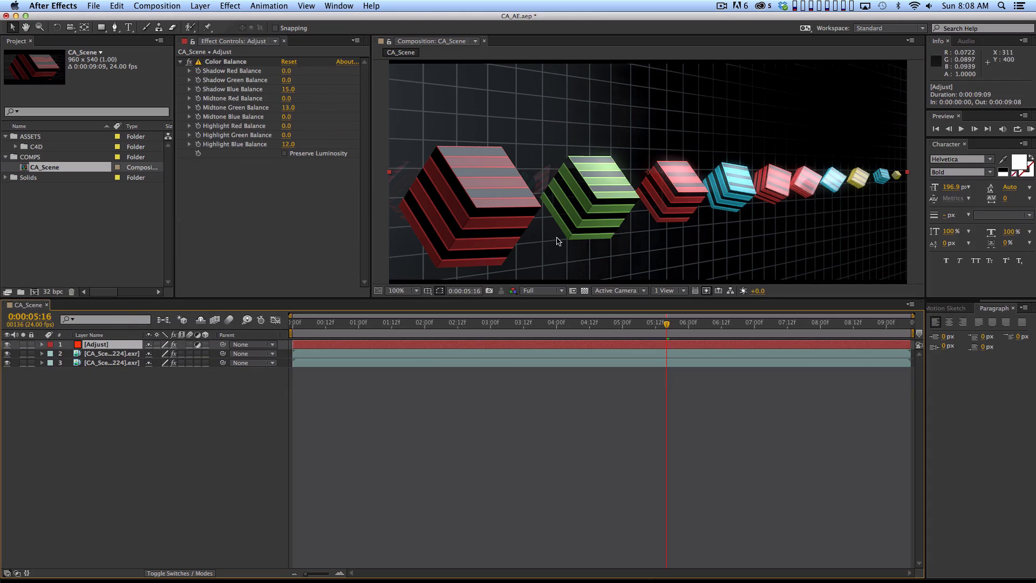
- Try the Preserve Luminosity option in the Adjust layer's Color Balance effect
click(294, 154)
click(296, 157)
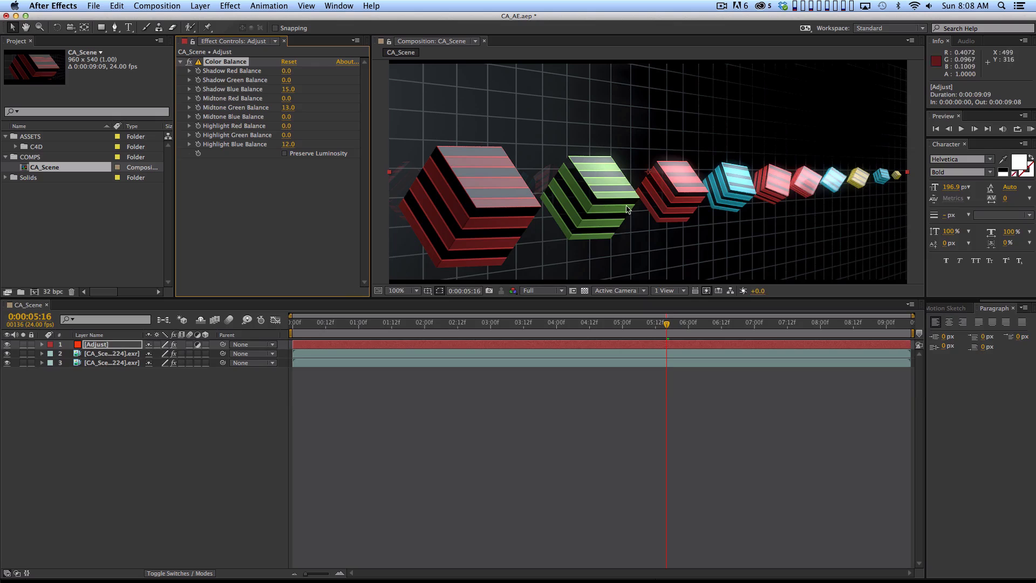
click(145, 437)
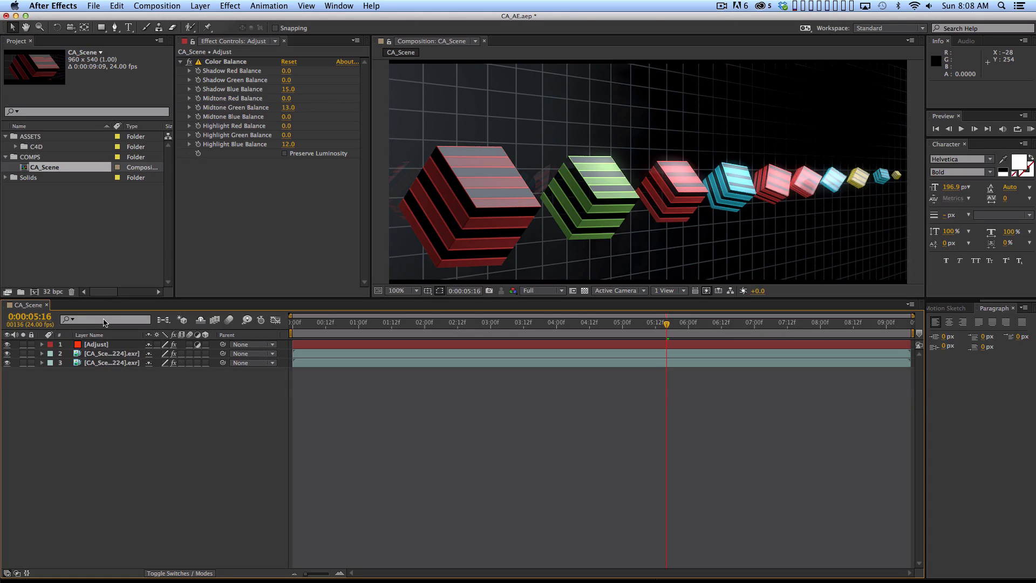
- Pre-compose the Adjust layer and both EXR layers into a composition named Image, moving all attributes into it
drag(167, 416, 77, 320)
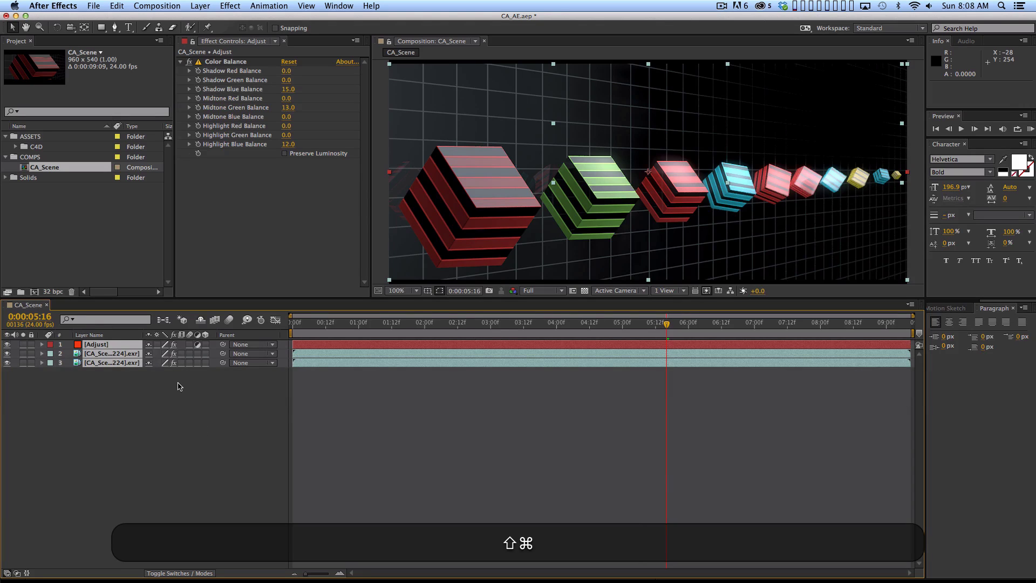
key(super+shift+c)
drag(563, 315, 555, 209)
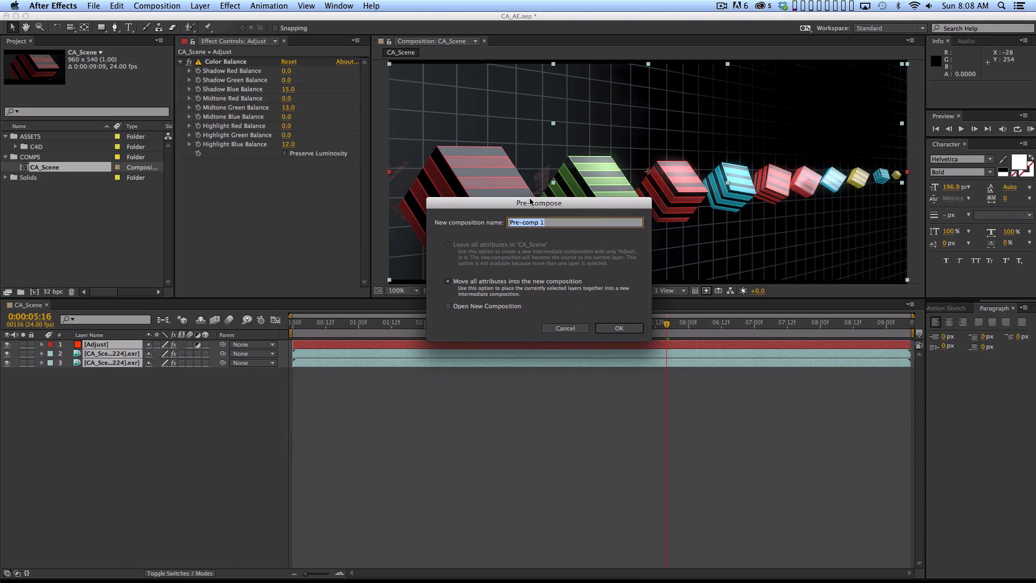
key(shift)
text(Image)
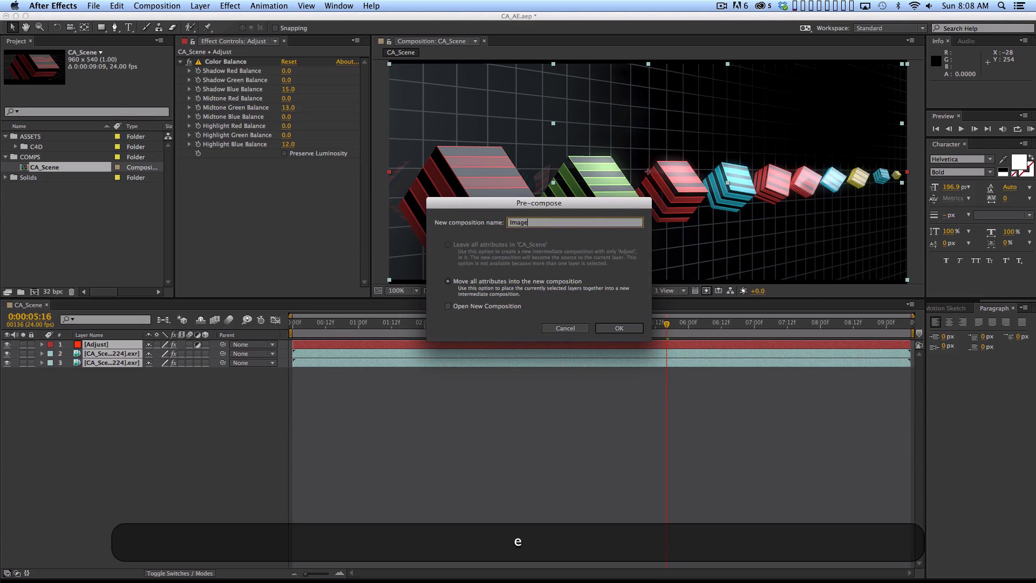
key(Return)
click(290, 402)
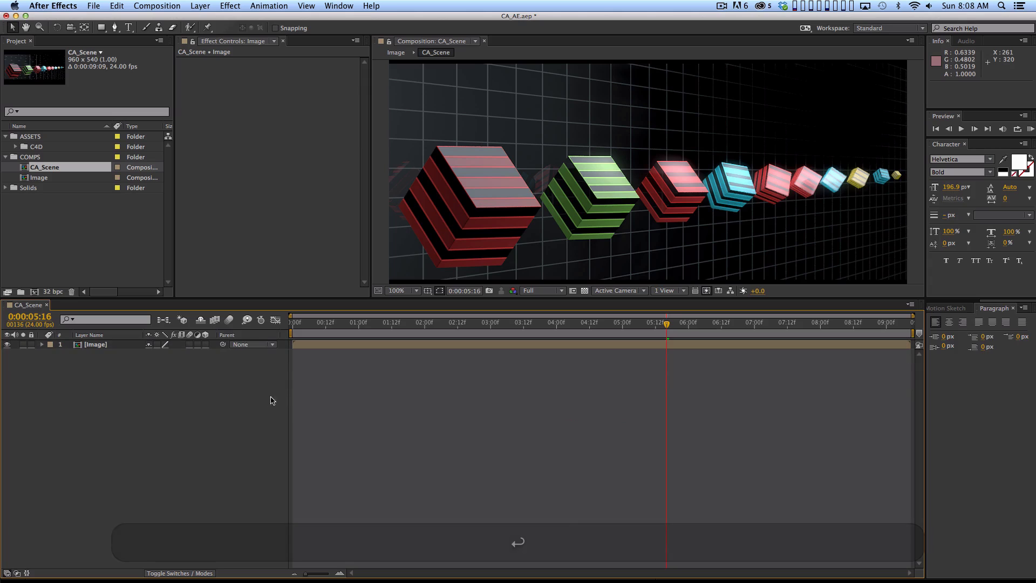
- Rename the Image pre-comp layer in CA_Scene as RED
click(109, 347)
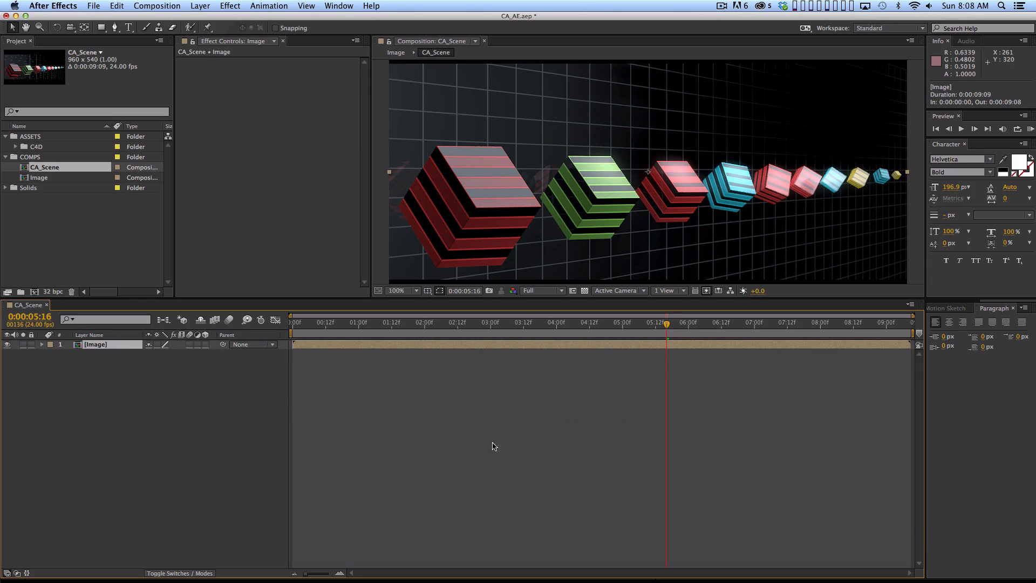
drag(108, 344, 94, 328)
key(Return)
text(RED)
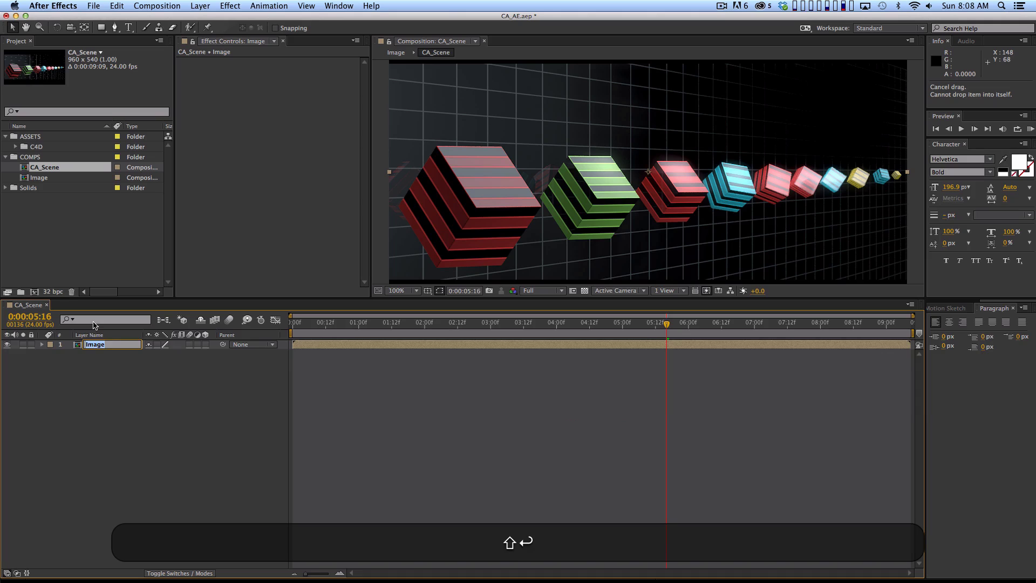
key(shift+Return)
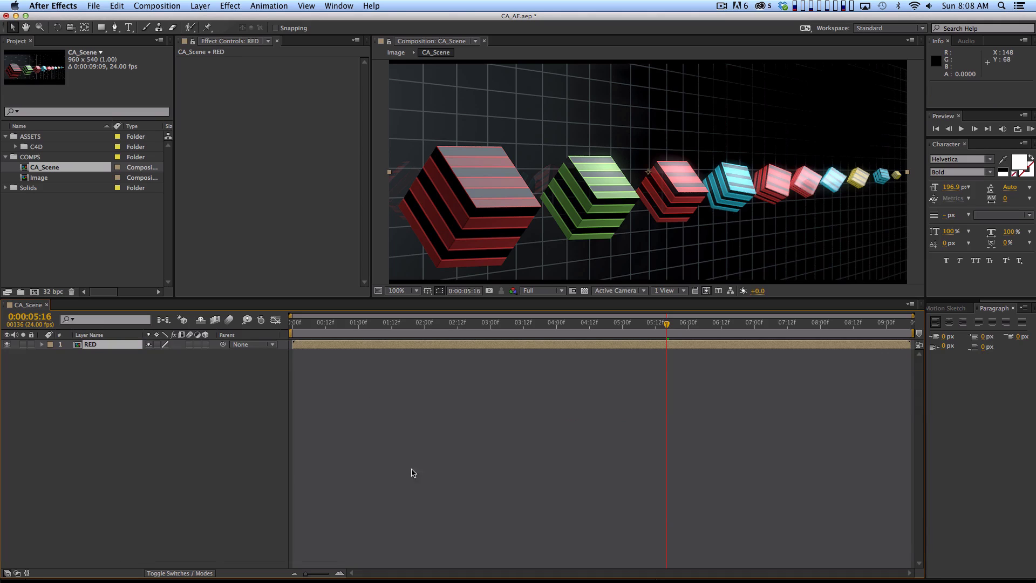
- Apply the Shift Channels effect to the RED layer and display only the red channel in the composition view
click(233, 5)
mouse_move(231, 5)
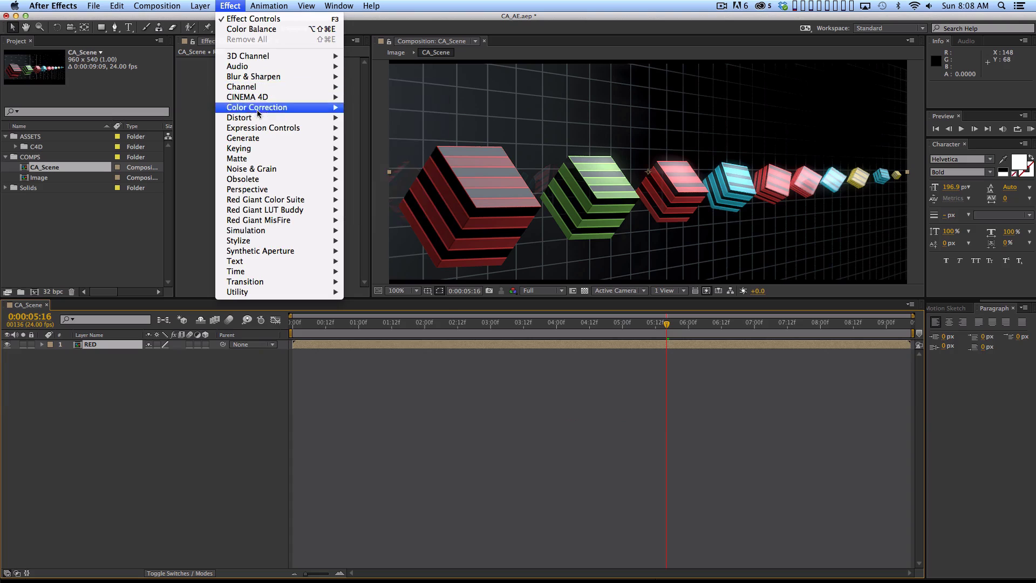
mouse_move(247, 89)
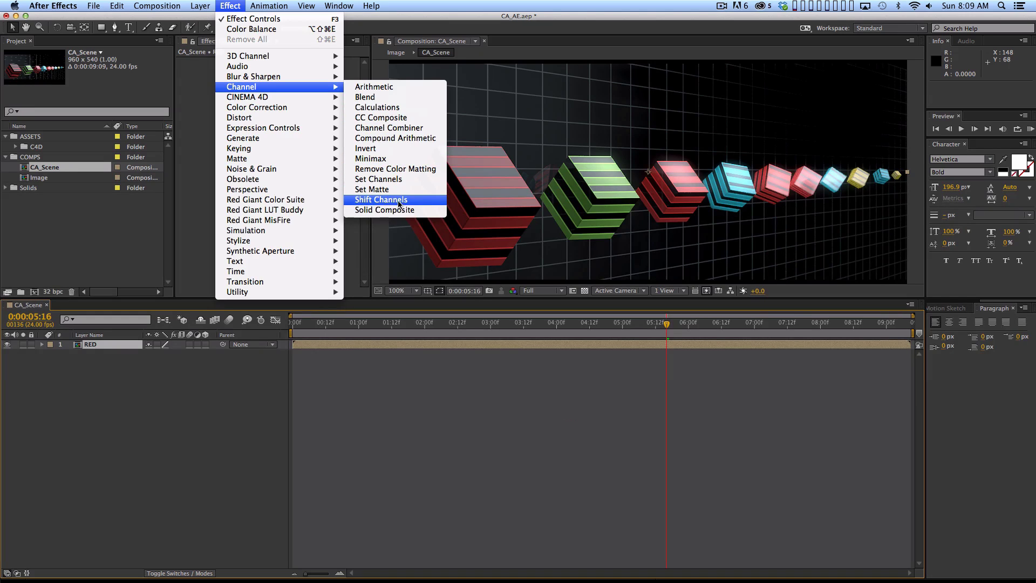
click(383, 200)
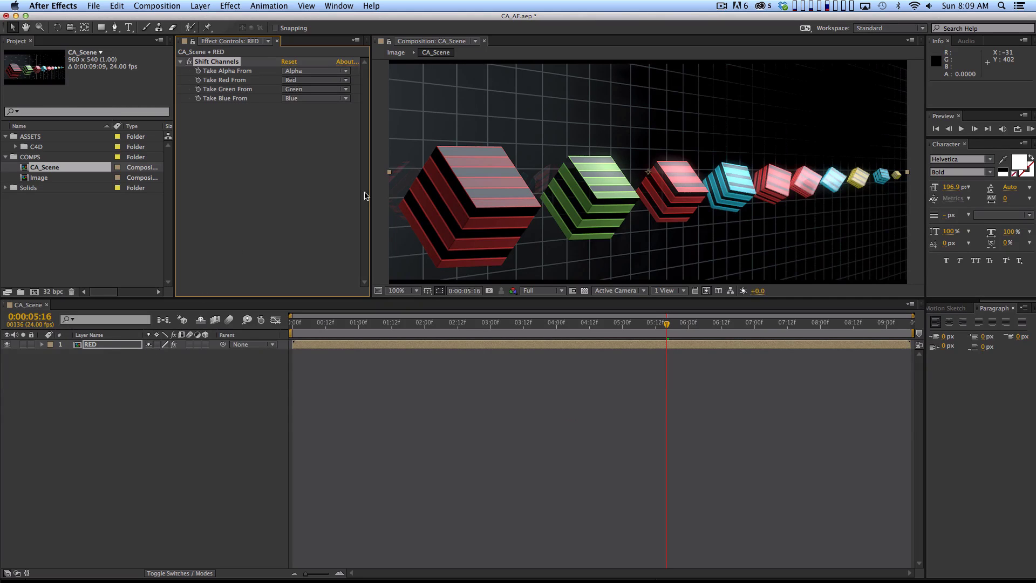
key(alt)
key(alt+1)
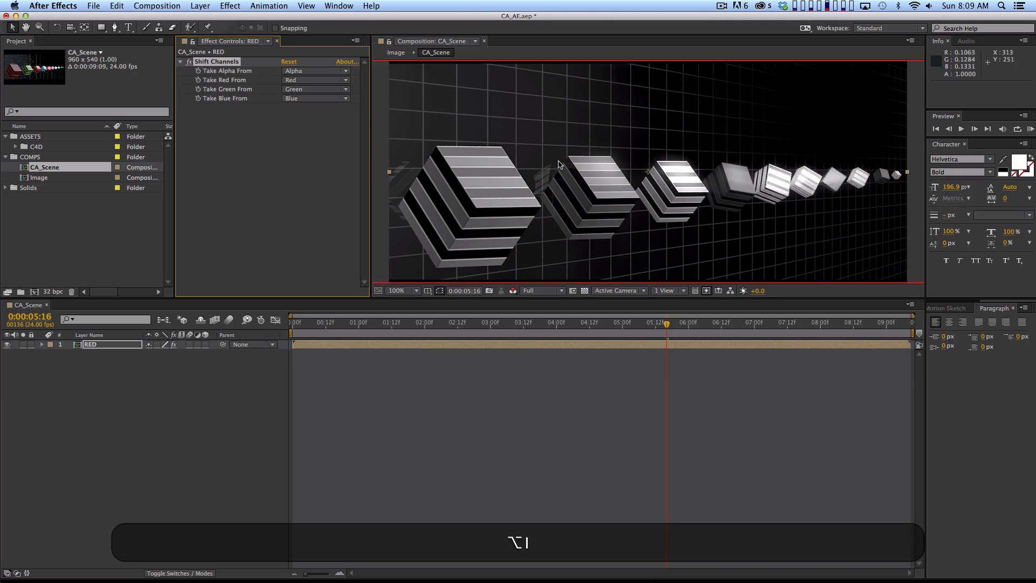
- Inspect the green and blue channels of the composition individually, then return the view to full colour
key(alt+2)
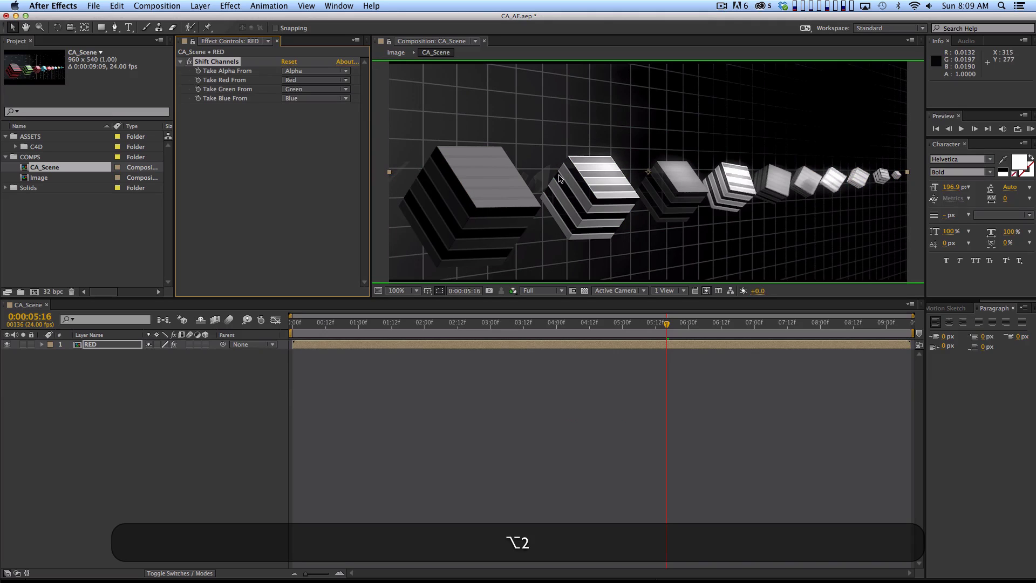
key(alt+3)
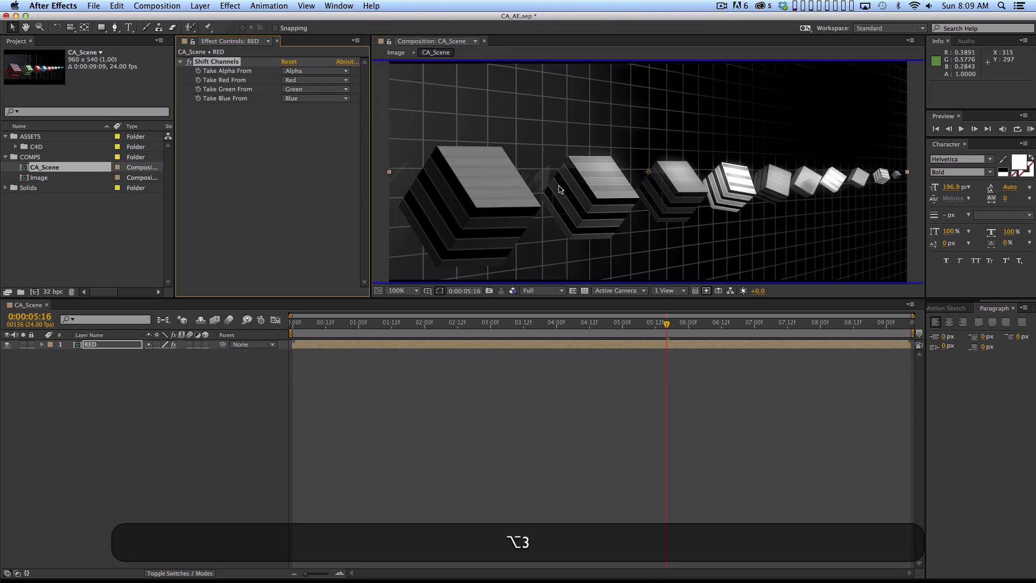
key(alt+3)
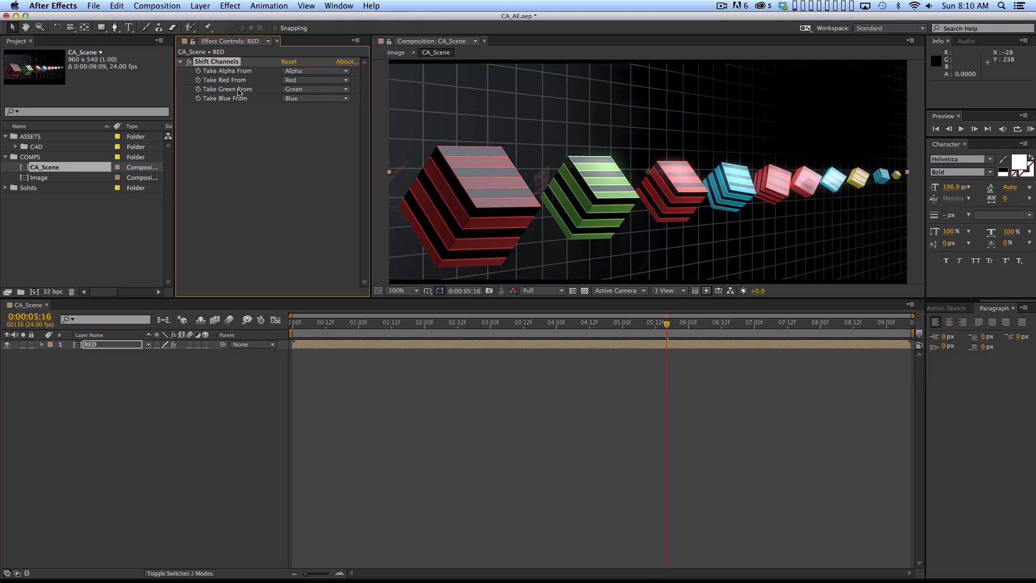
- Set the RED layer's Shift Channels effect to take both green and blue from Red
click(307, 89)
click(311, 111)
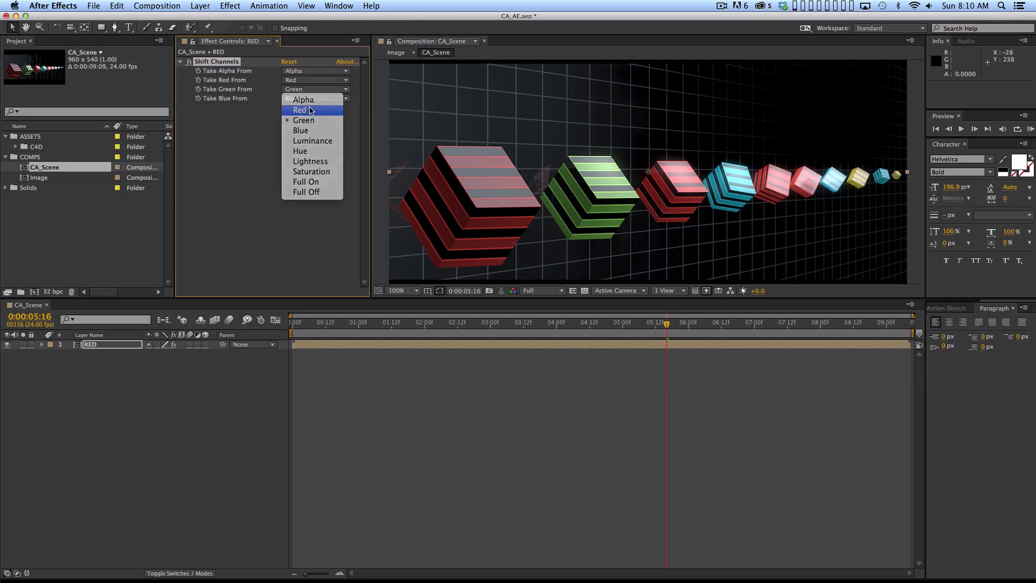
click(308, 98)
click(313, 119)
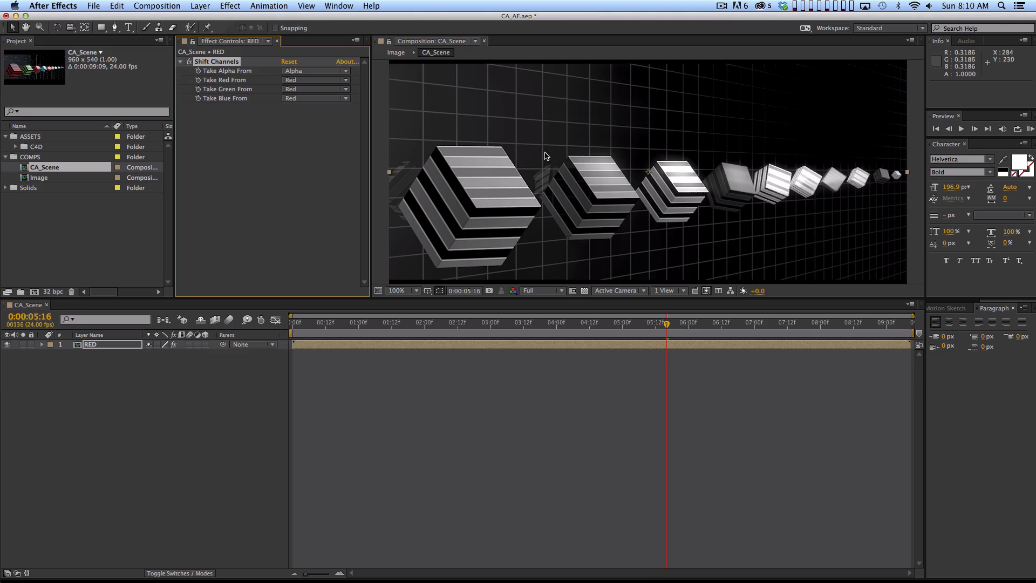
key(alt)
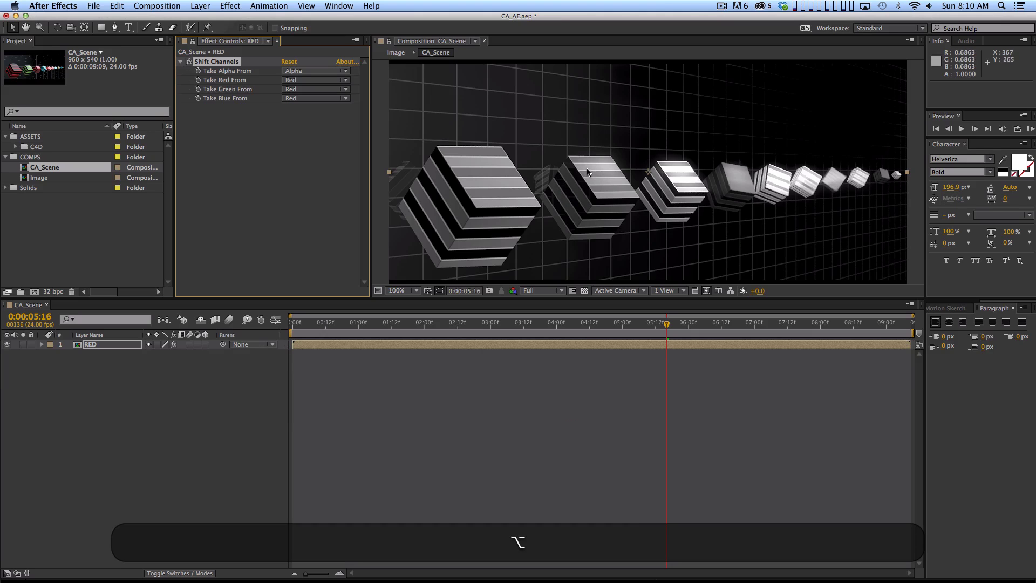
key(alt+1)
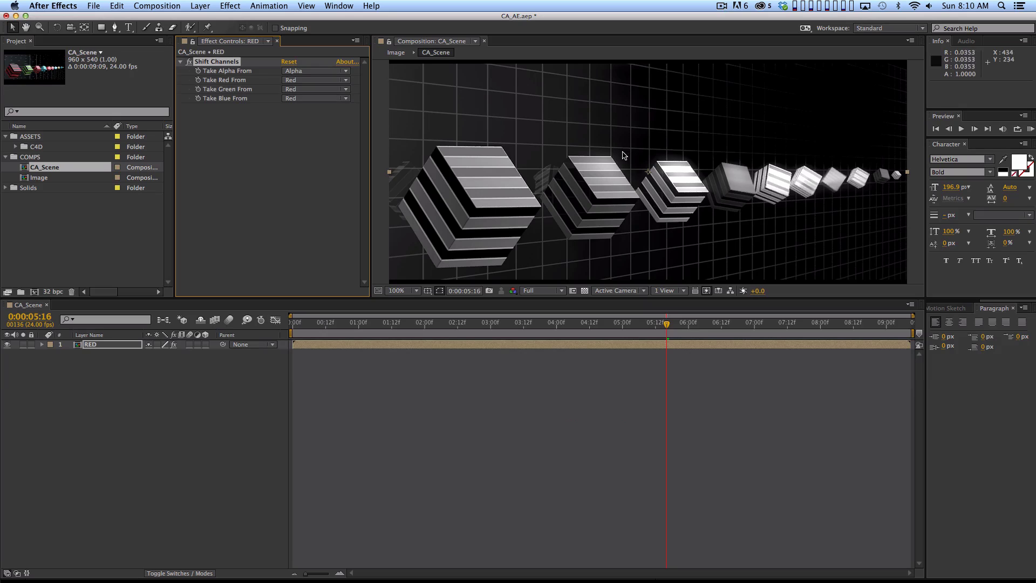
- Duplicate the RED layer and rename the copy GREEN
click(98, 354)
click(100, 345)
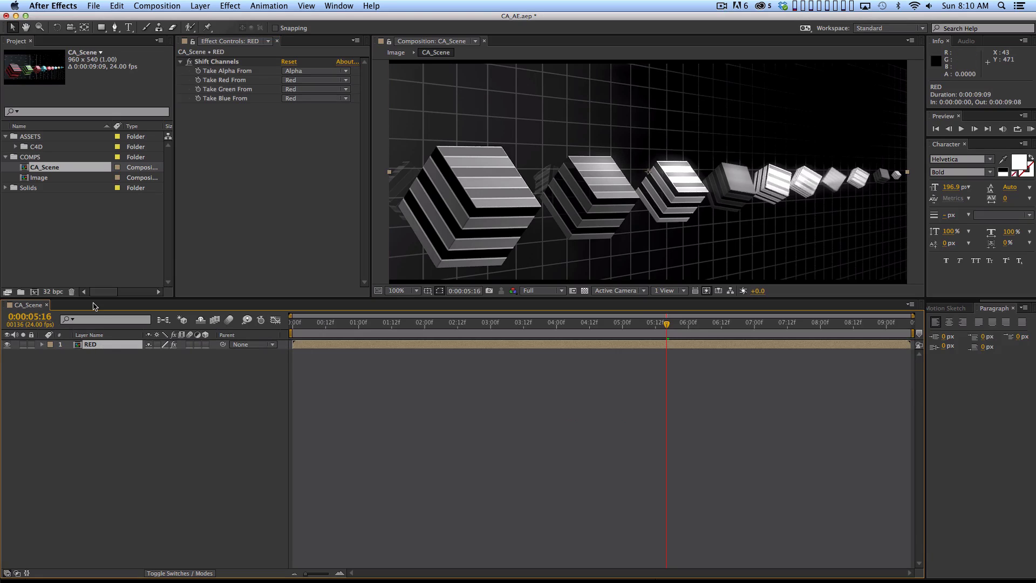
key(super)
key(super+d)
key(Return)
text(GREEN)
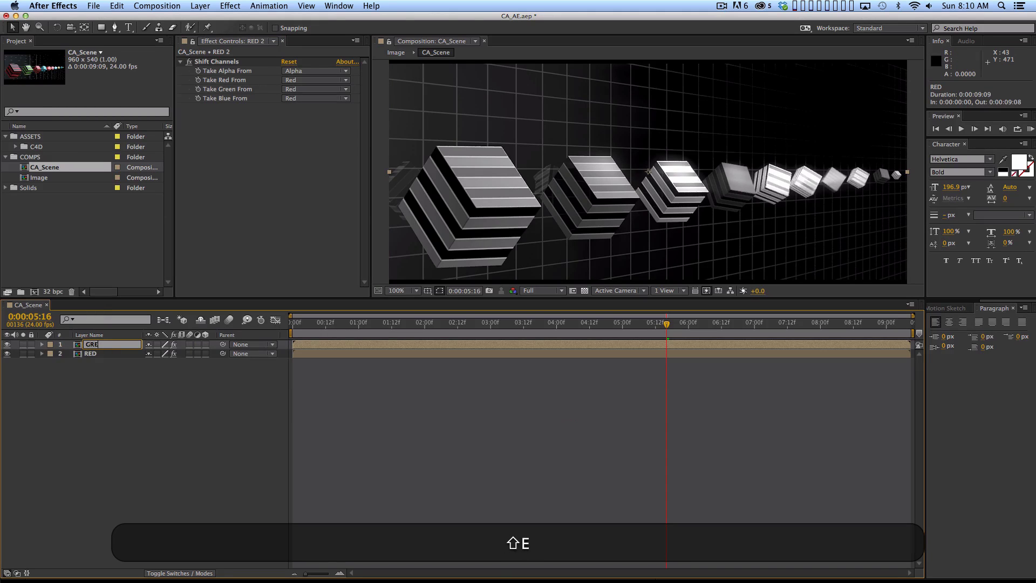
key(Return)
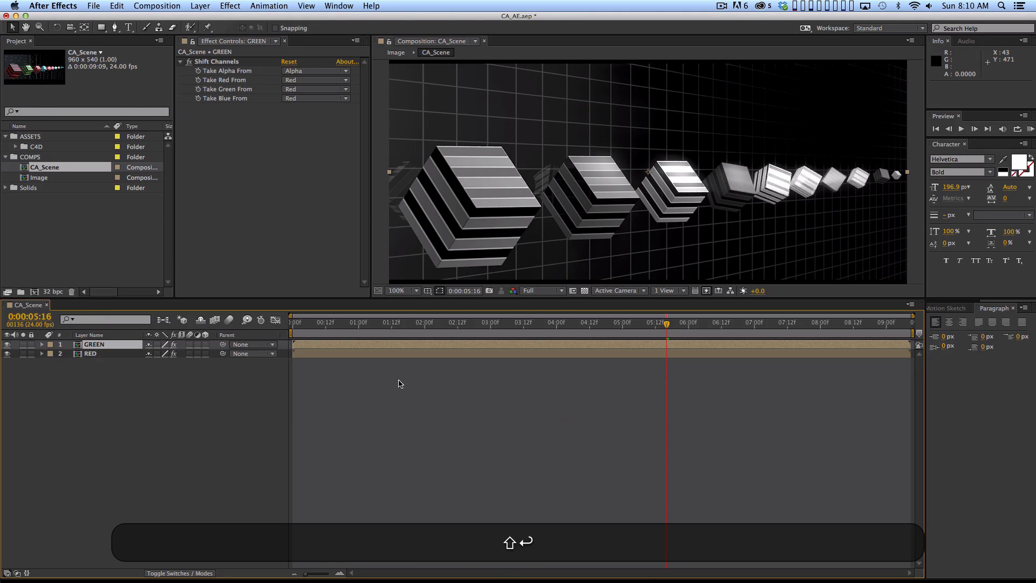
- Set the GREEN layer's Shift Channels effect to take red, green and blue all from Green
click(311, 80)
click(324, 110)
click(318, 89)
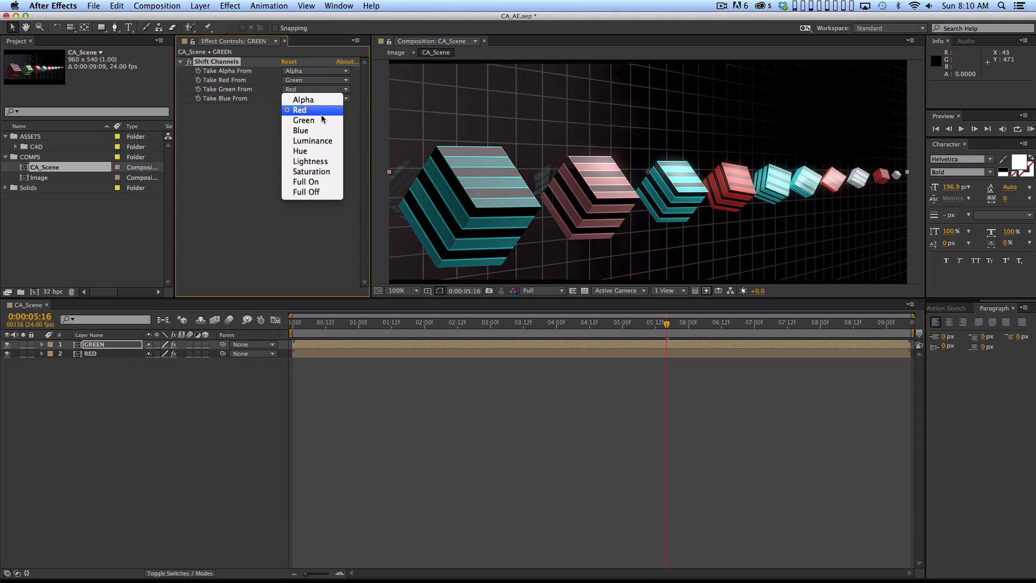
click(316, 120)
click(321, 99)
click(323, 130)
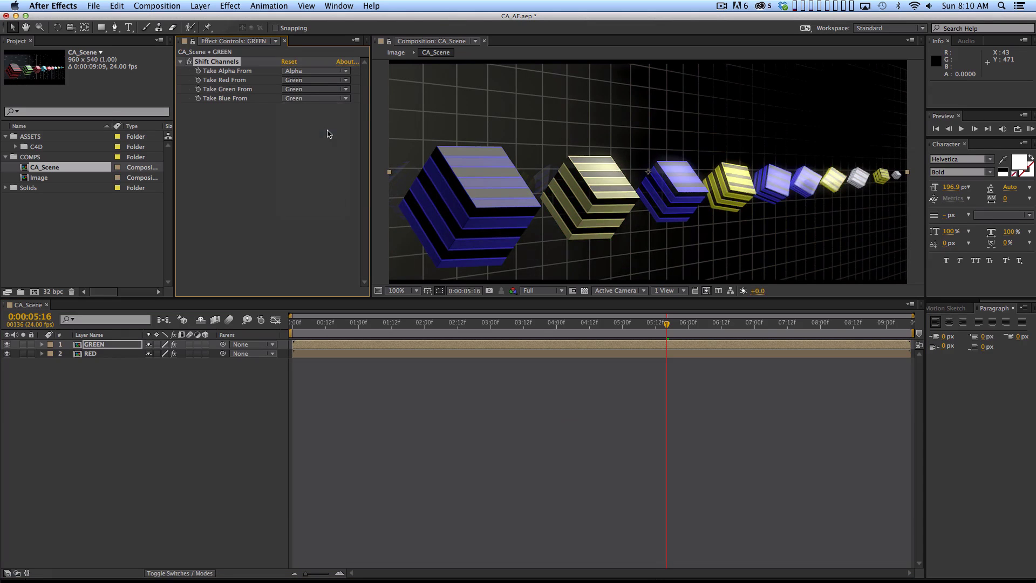
- Duplicate the GREEN layer and rename the copy BLUE
click(128, 345)
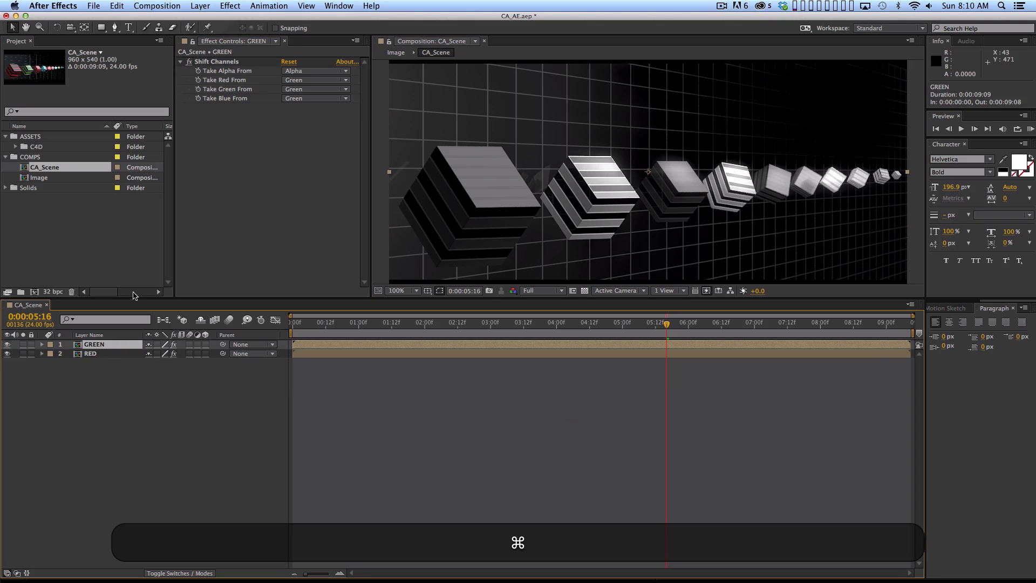
key(super+d)
key(Return)
text(BLUE)
key(shift+Return)
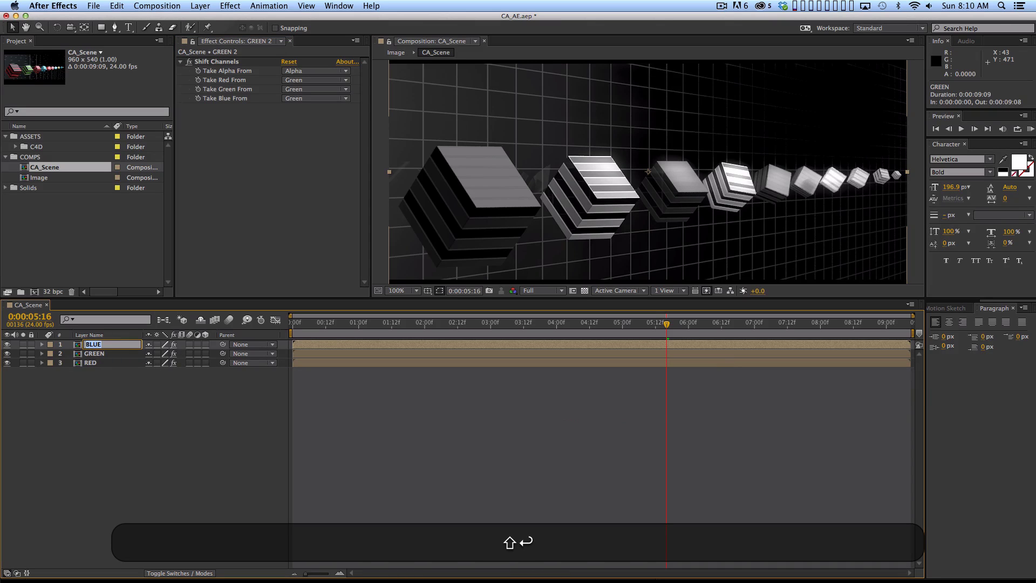
- Set the BLUE layer's Shift Channels effect to take red, green and blue all from Blue
click(302, 79)
click(305, 121)
click(310, 90)
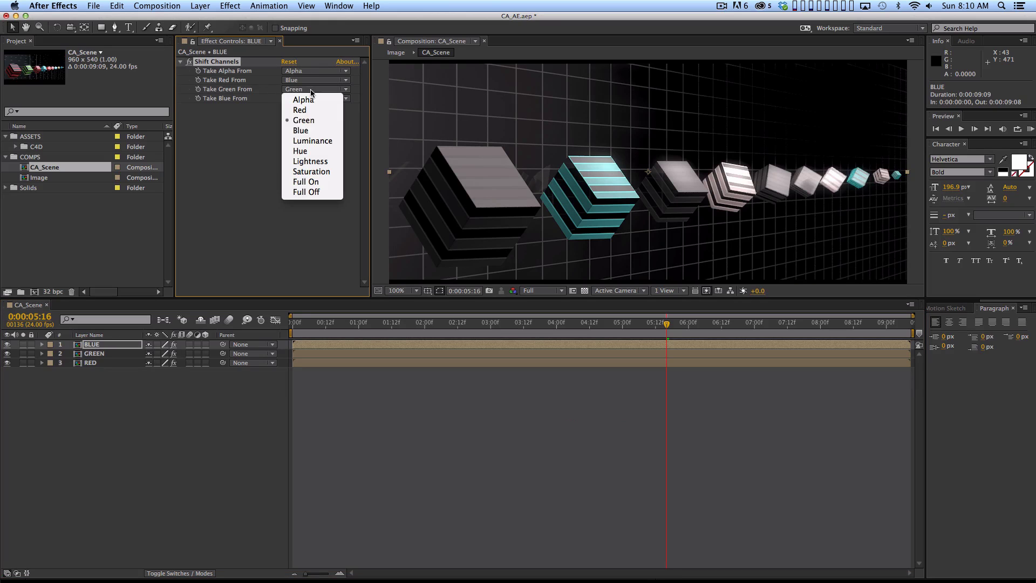
click(318, 131)
click(314, 99)
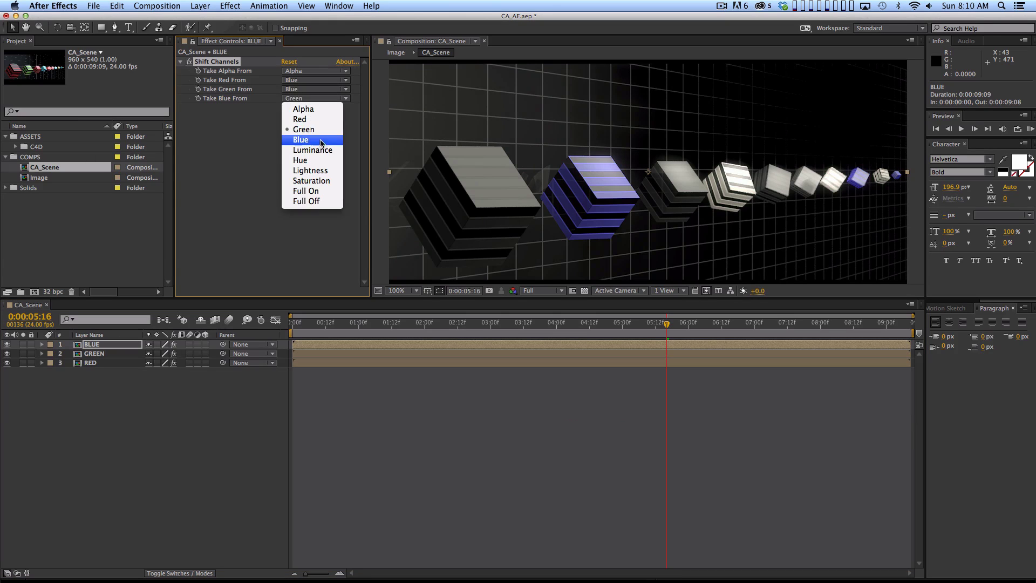
click(320, 142)
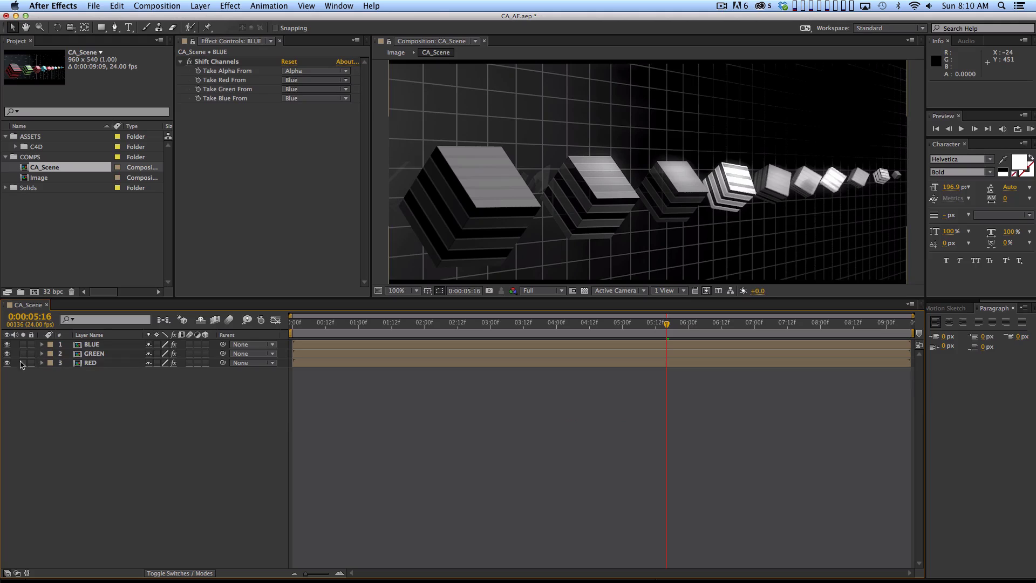
- Hide the GREEN and BLUE layers and apply the Tint color correction effect to the RED layer
drag(8, 354, 8, 344)
click(100, 365)
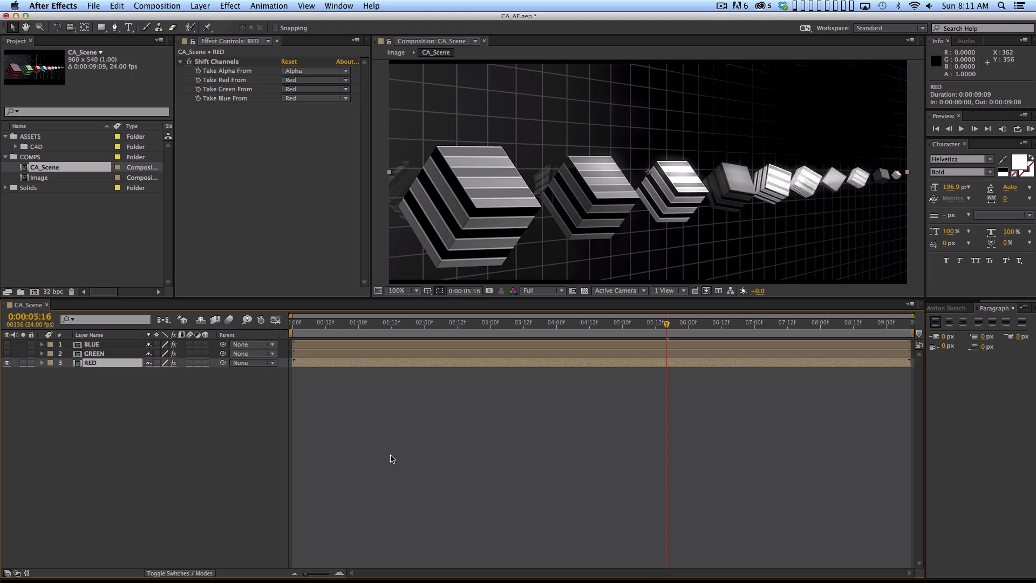
click(230, 5)
mouse_move(246, 58)
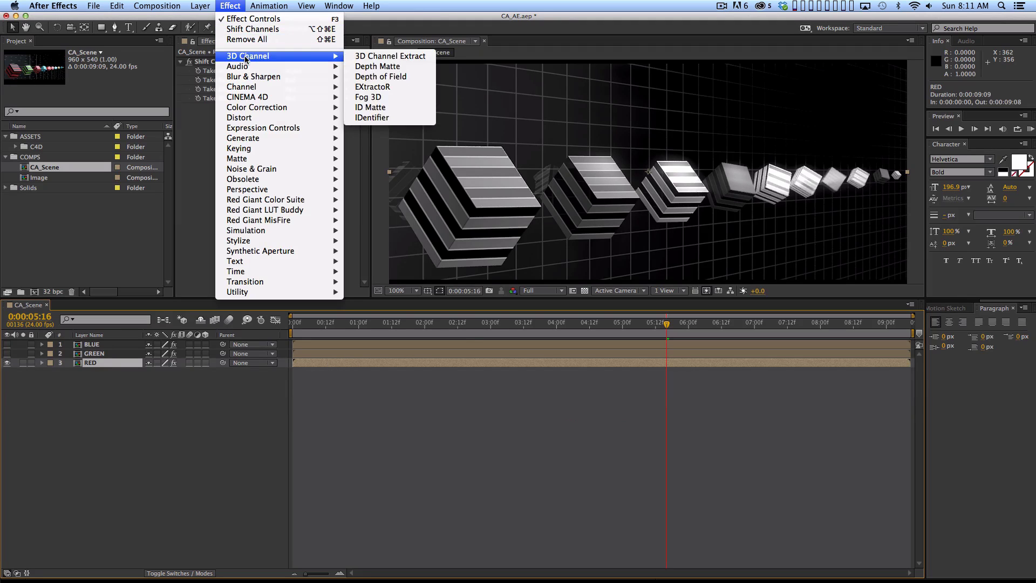
mouse_move(257, 110)
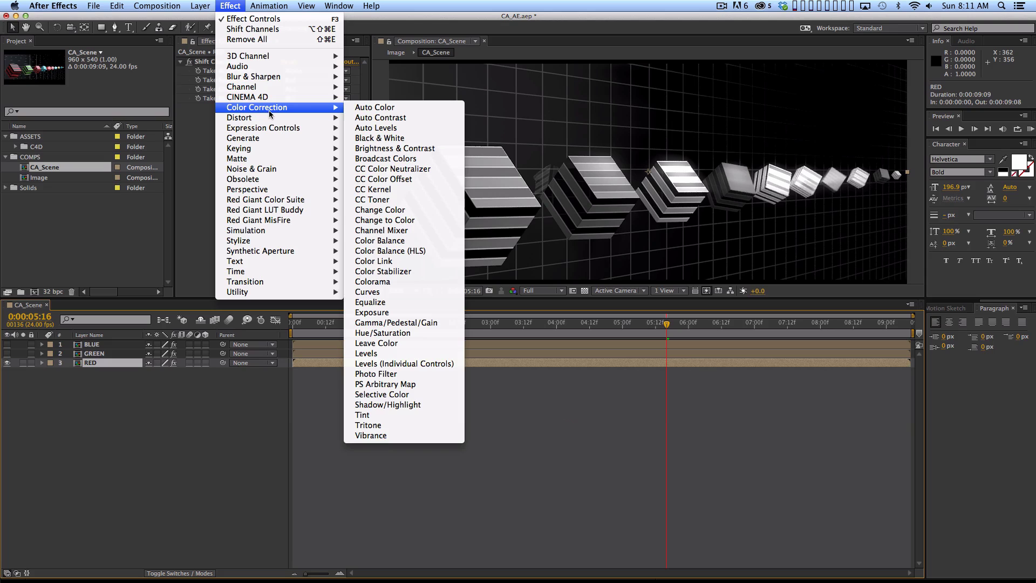
click(396, 416)
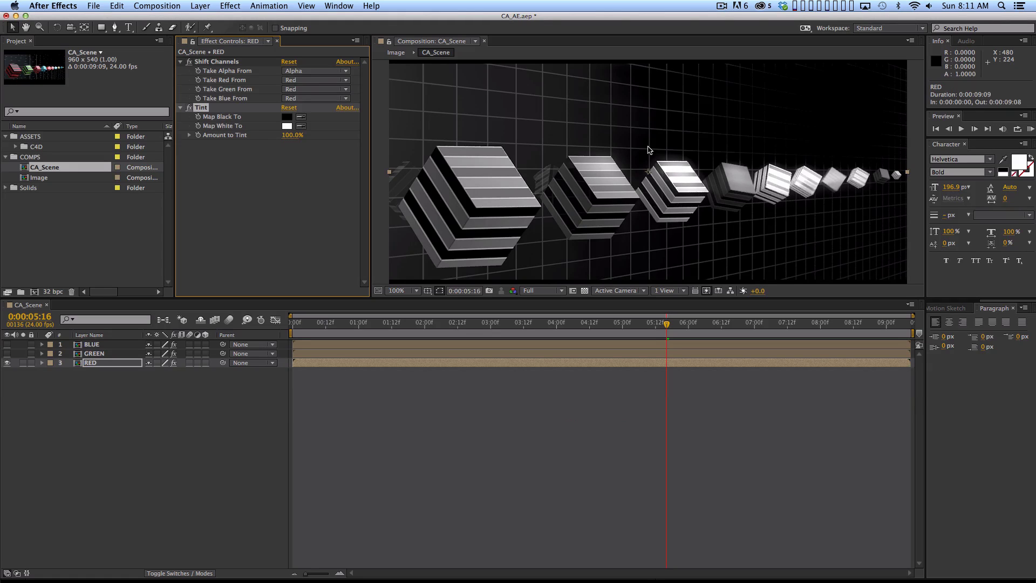
- Set the RED layer's Tint to map white to pure red, with R 1, G 0 and B 0
click(286, 126)
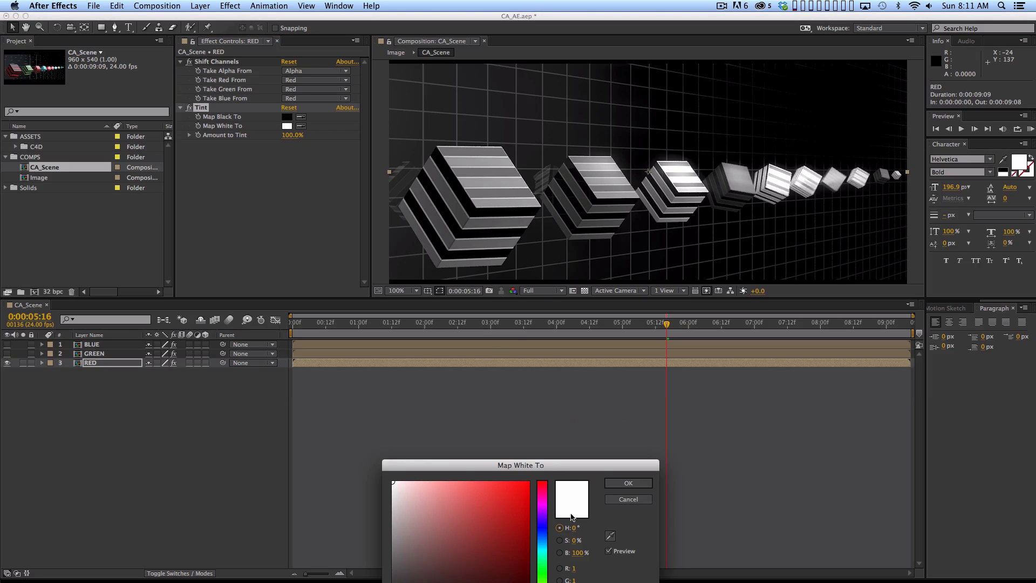
drag(579, 469, 543, 236)
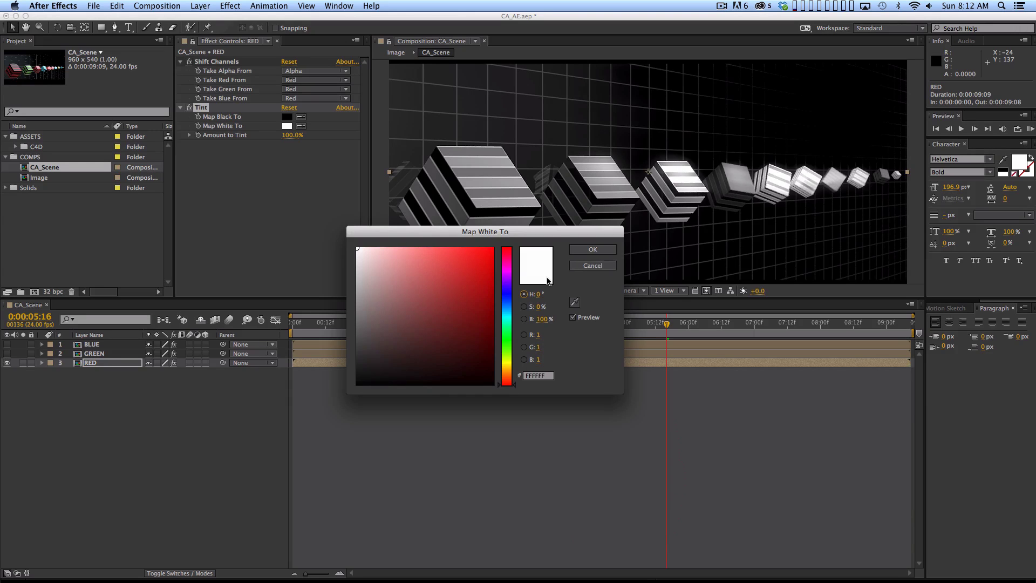
drag(539, 231, 594, 373)
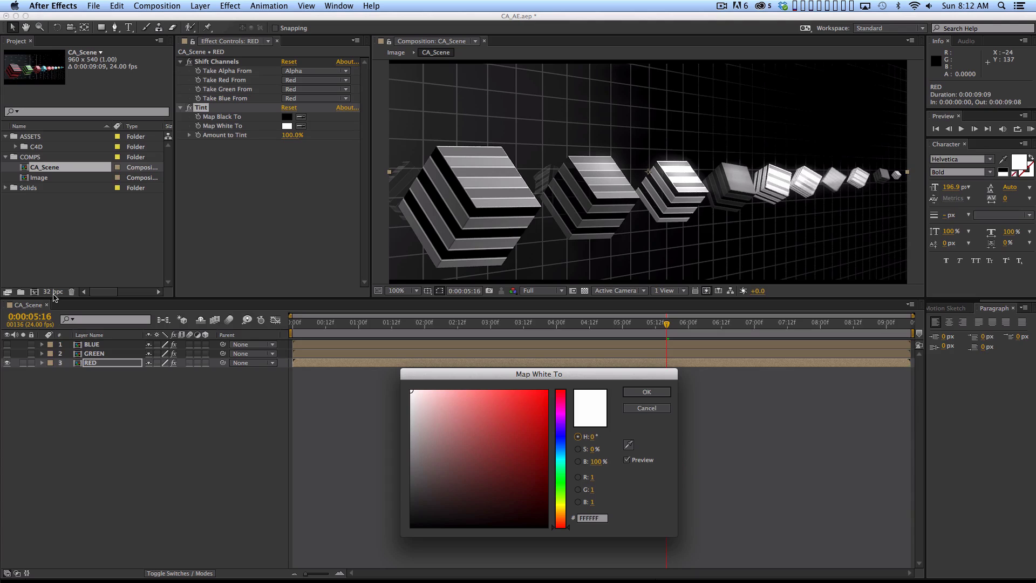
click(593, 489)
text(0)
key(Tab)
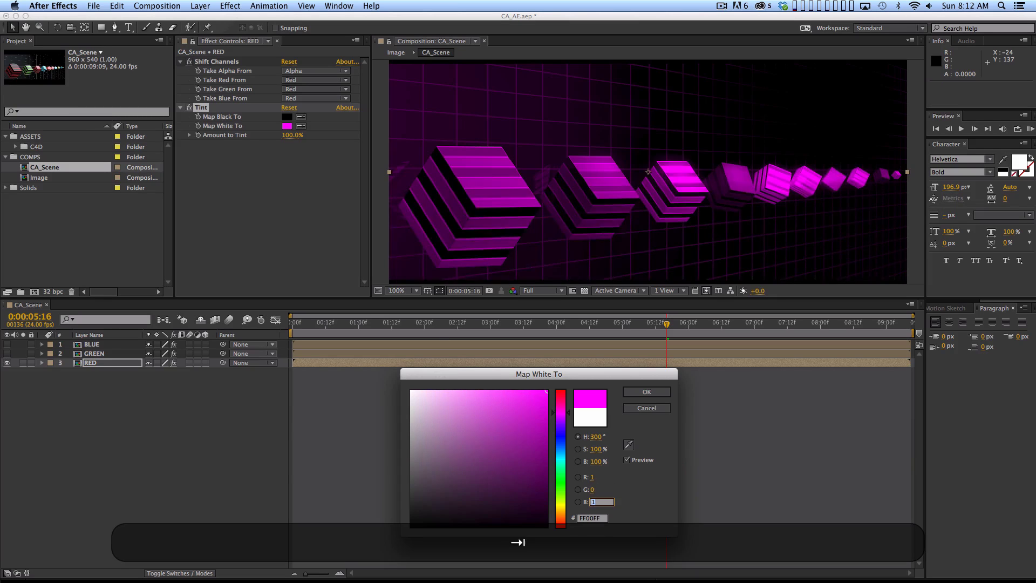
text(0)
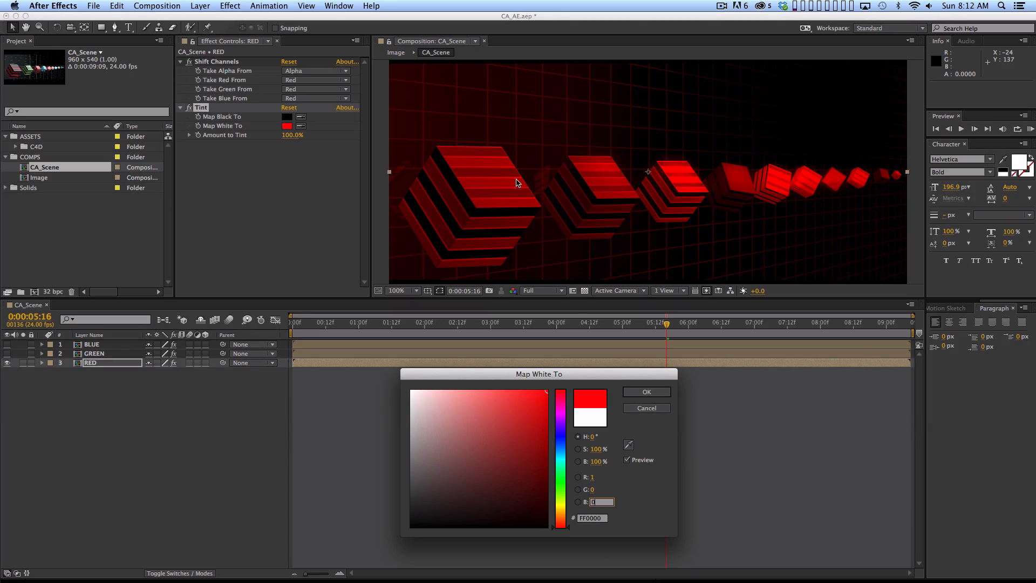
click(645, 395)
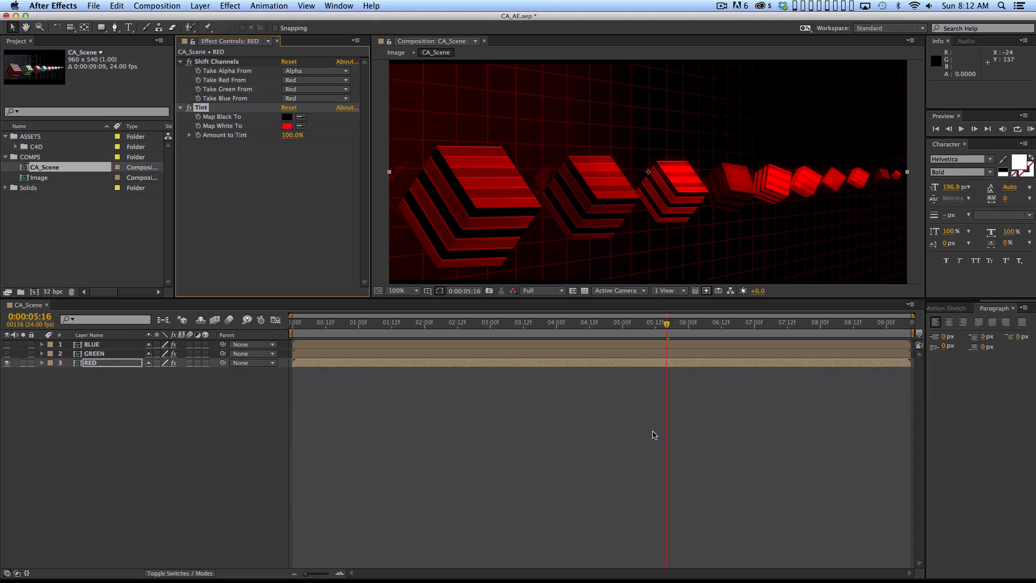
- Copy the Tint effect from the RED layer onto the GREEN layer and make GREEN visible
key(super+c)
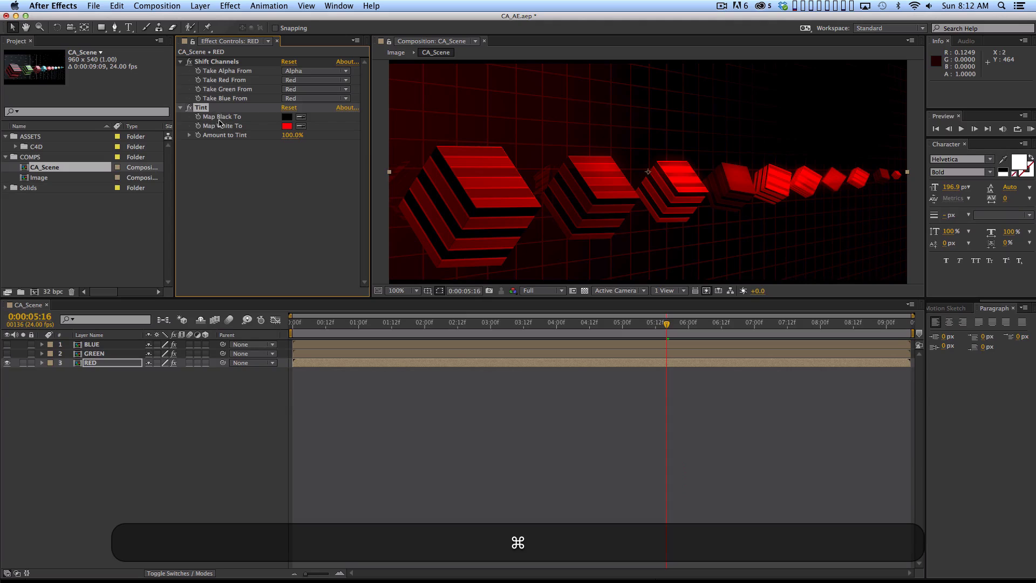
key(super+Up)
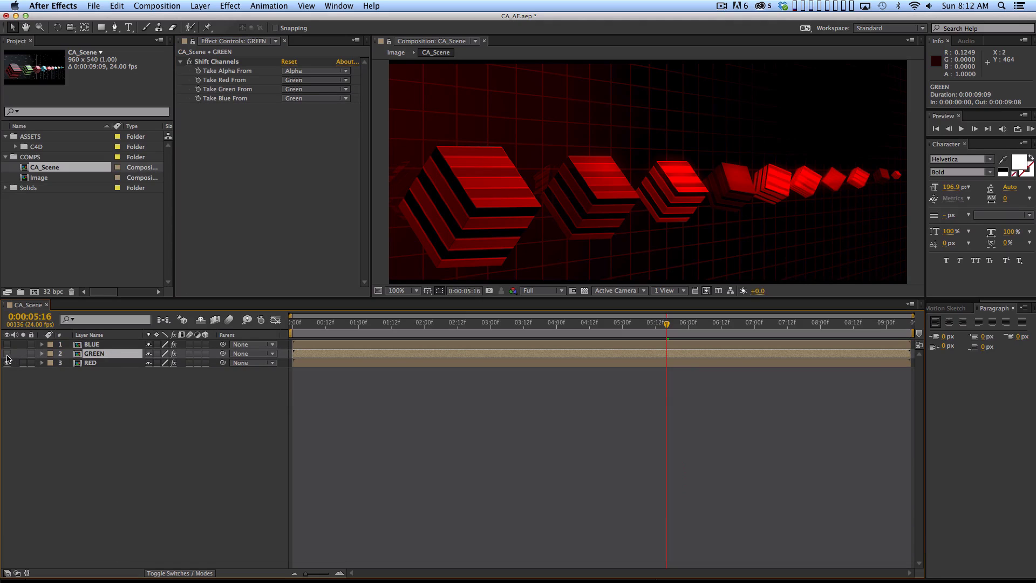
key(super+v)
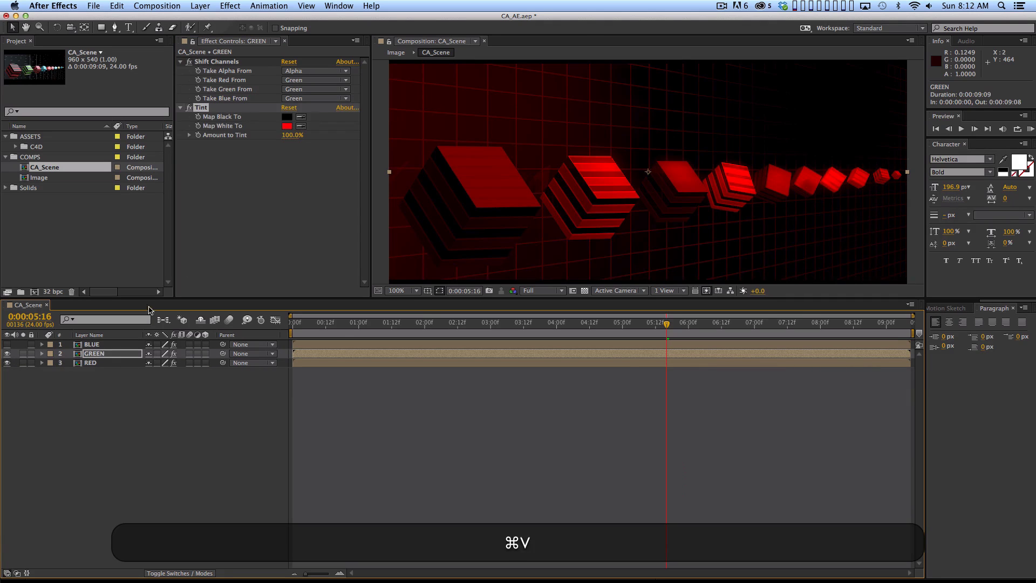
- Set the GREEN layer's Tint to map white to pure green, with R 0, G 1 and B 0
click(287, 125)
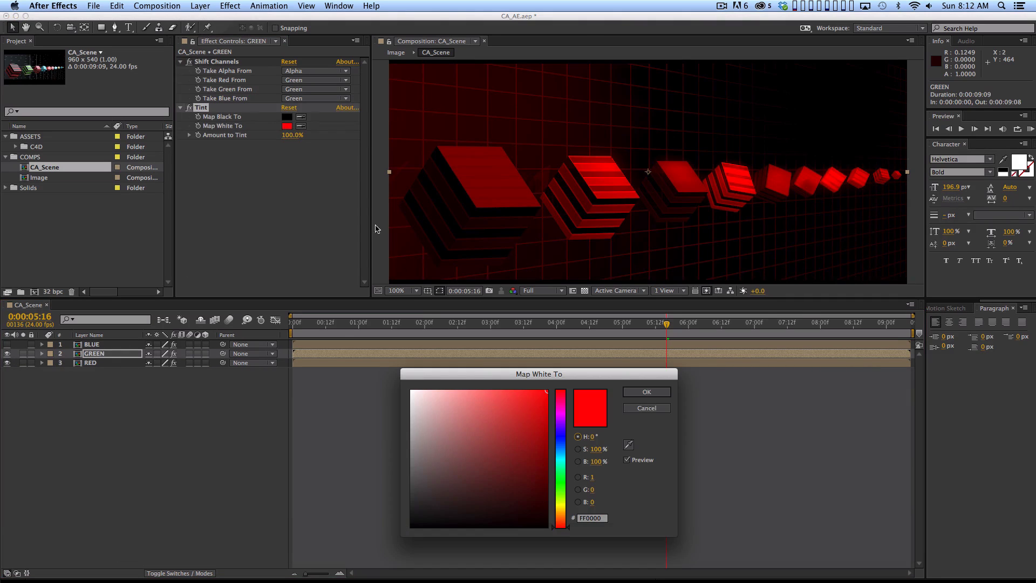
click(592, 477)
text(0)
key(Tab)
text(1)
key(Return)
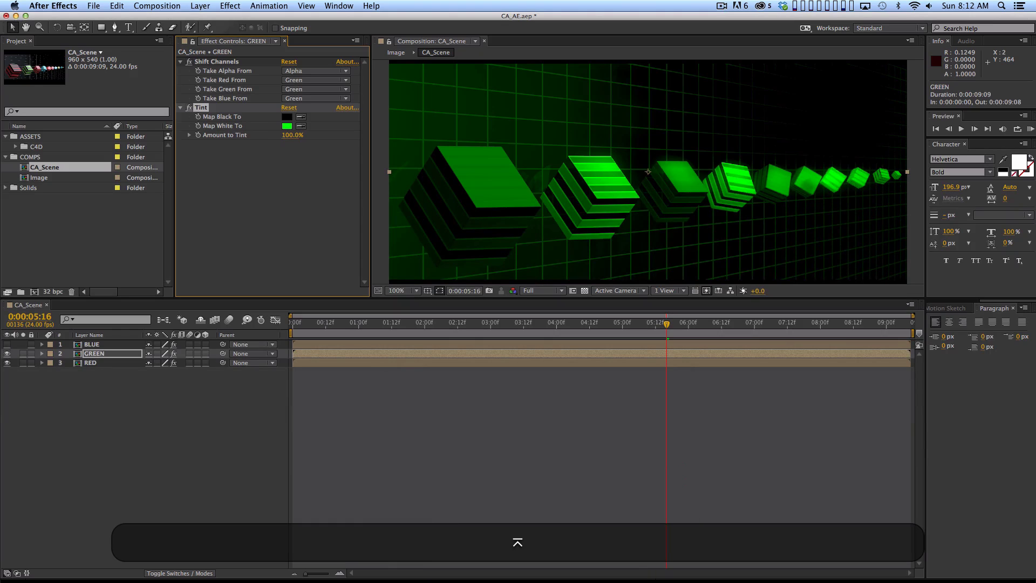
- Make the BLUE layer visible and paste the copied Tint effect onto it
click(115, 345)
click(8, 344)
key(super+v)
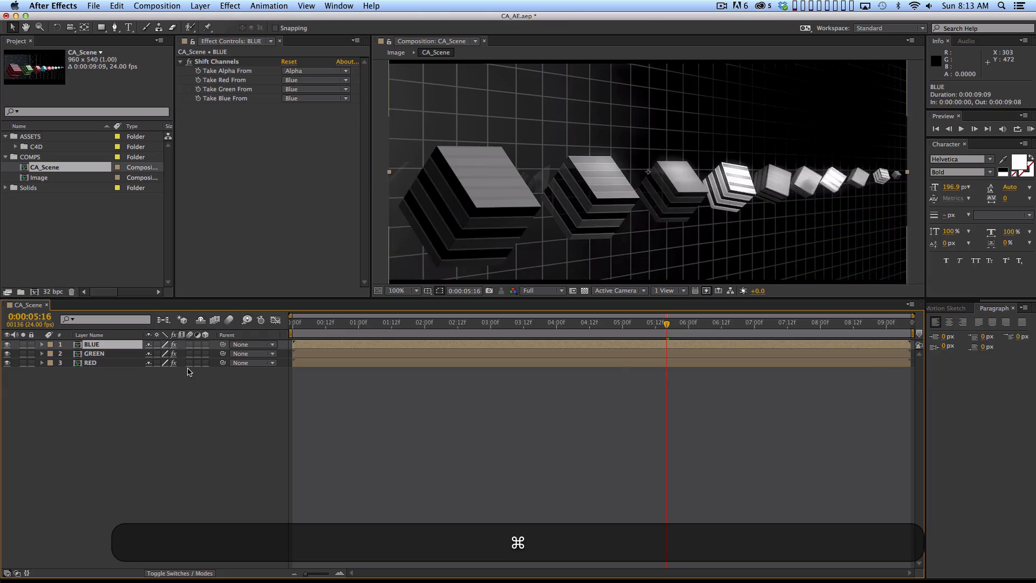
- Set the BLUE layer's Tint to map white to pure blue, with R 0, G 0 and B 1
click(286, 126)
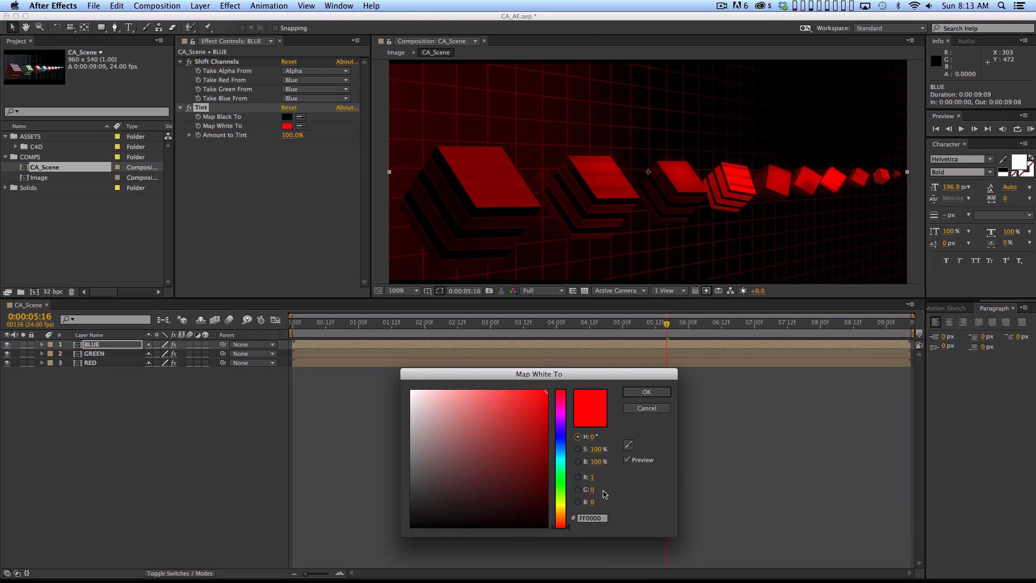
click(592, 478)
text(0)
key(Tab)
key(Tab)
text(1)
key(Return)
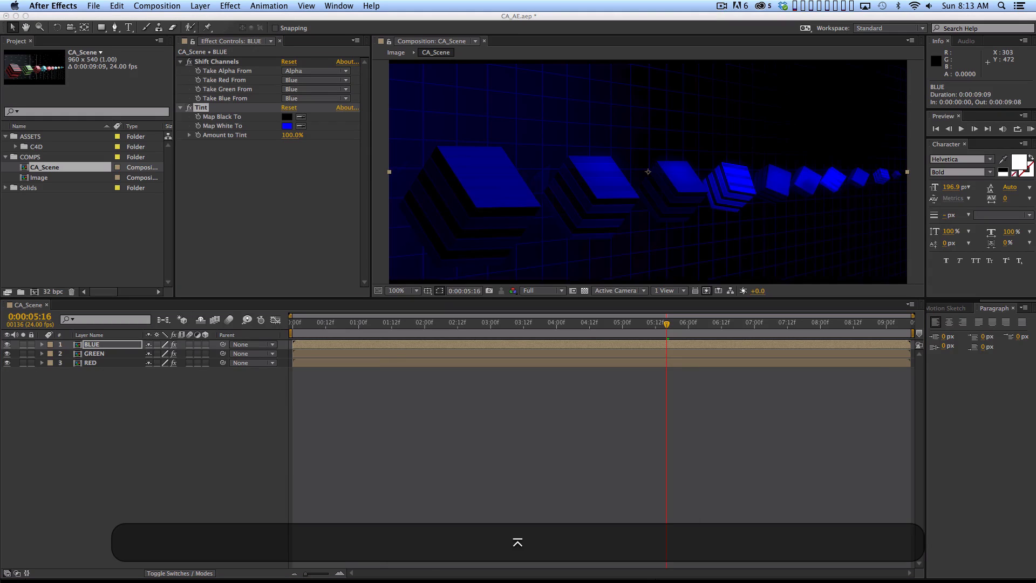
- Show the blending mode options and set the BLUE and GREEN layers to Screen mode
click(389, 444)
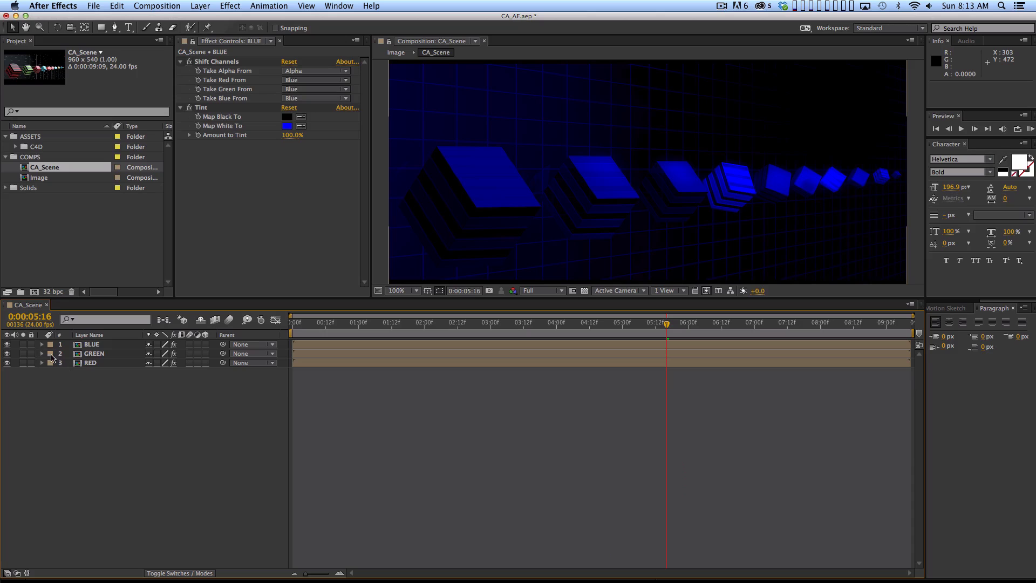
key(F4)
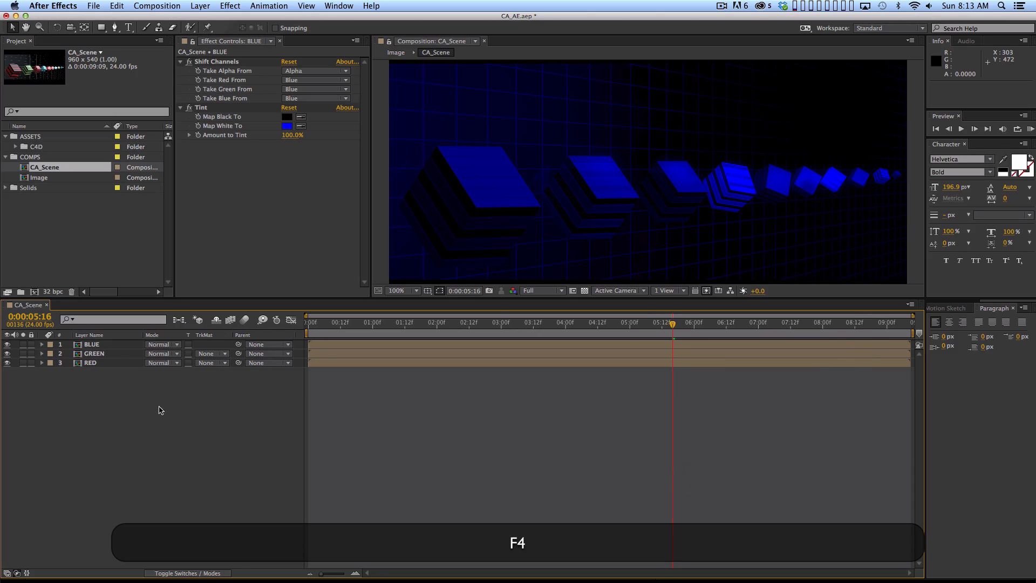
click(171, 345)
click(177, 467)
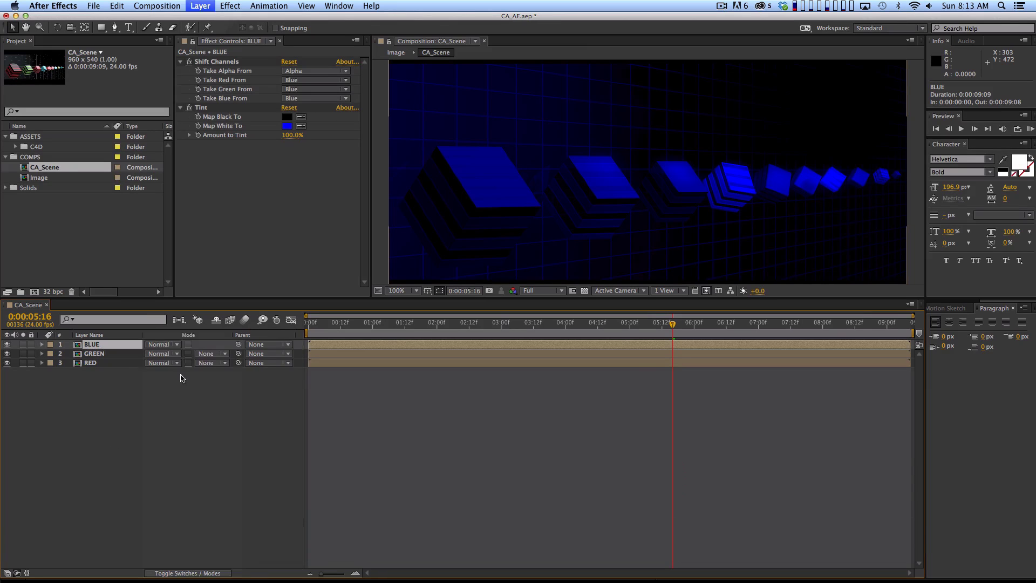
click(168, 353)
click(182, 466)
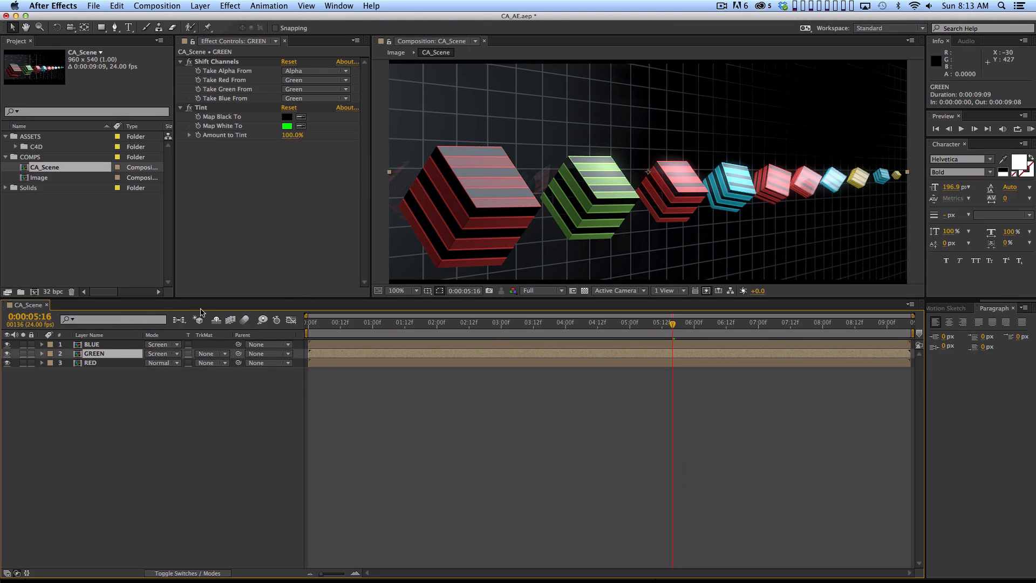
- Open the Image pre-comp to compare it with the recombined channels, and return to CA_Scene
double_click(93, 353)
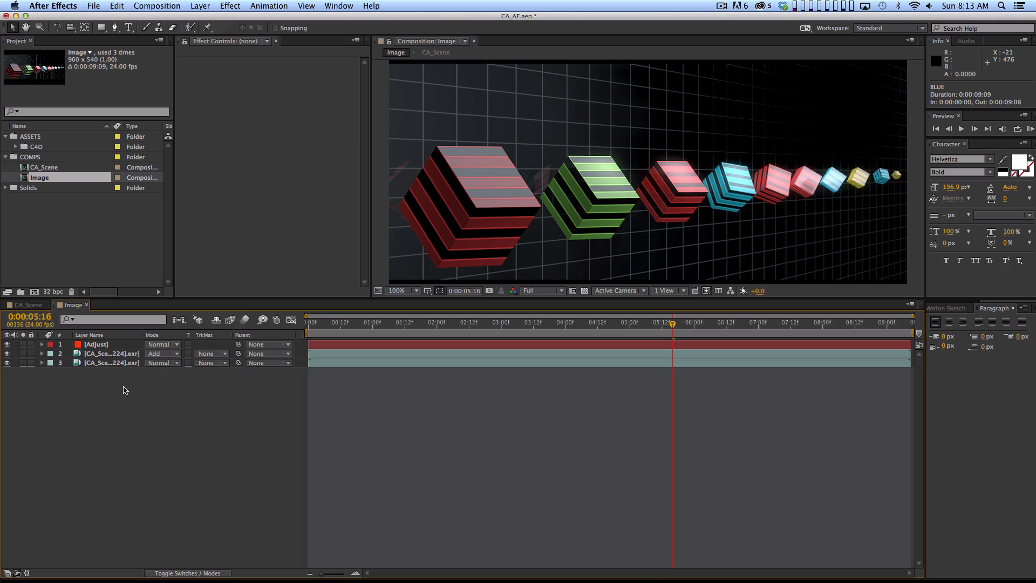
key(super)
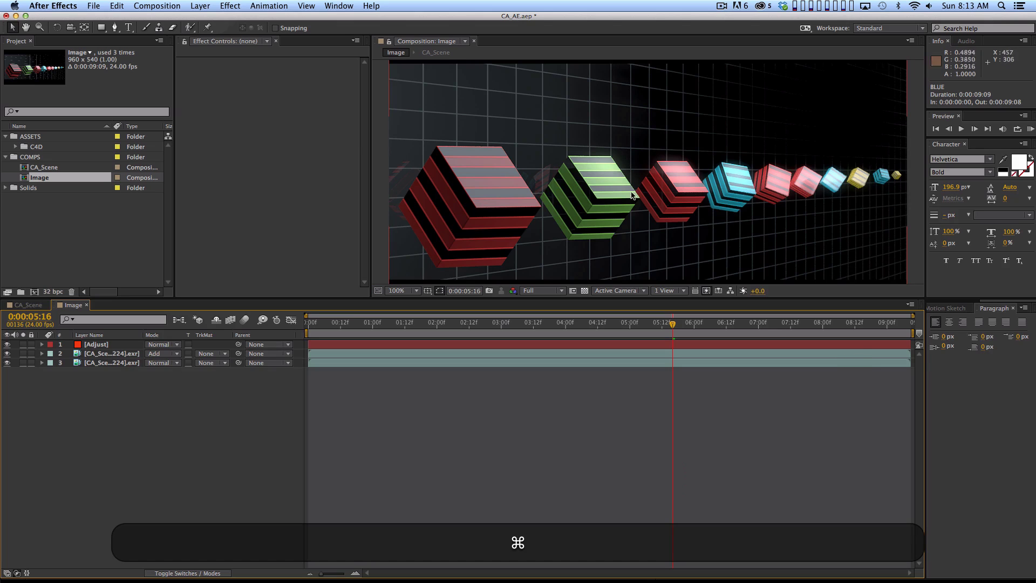
key(super+a)
key(super+shift+a)
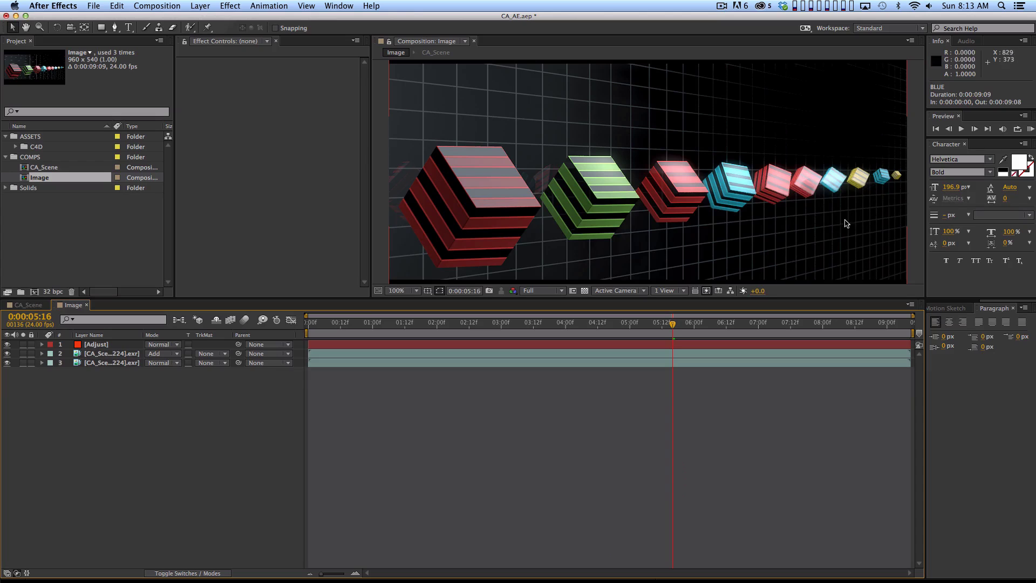
click(31, 306)
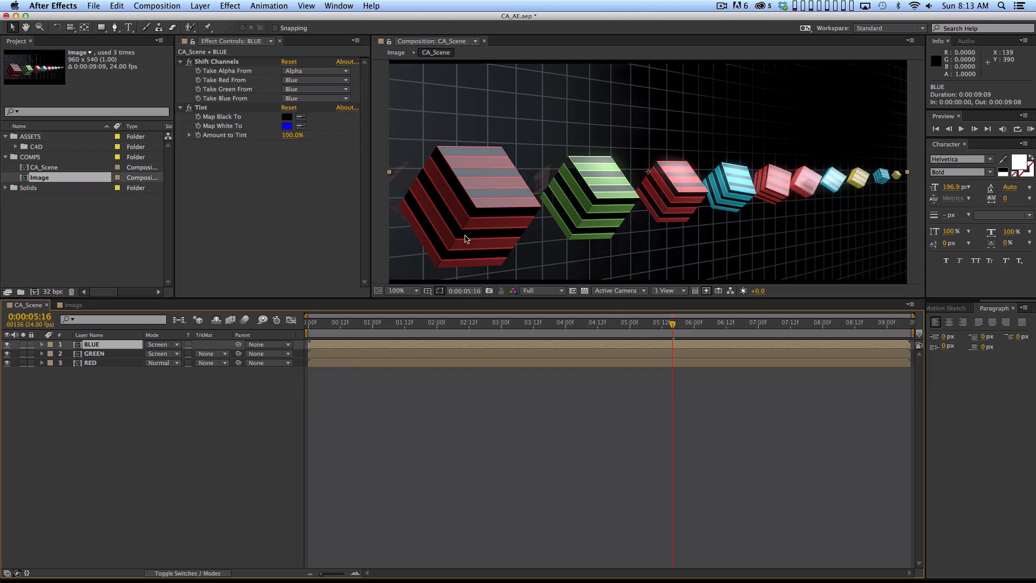
- Try shifting the GREEN layer vertically by 10 pixels and move it back to position 480, 270
click(128, 354)
key(shift)
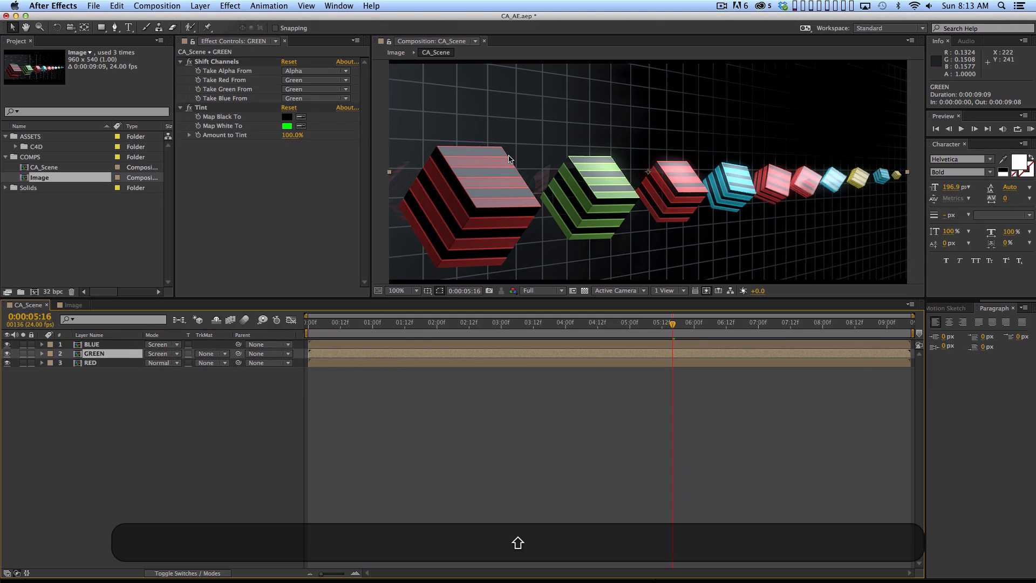
key(shift+Up)
key(shift+Down)
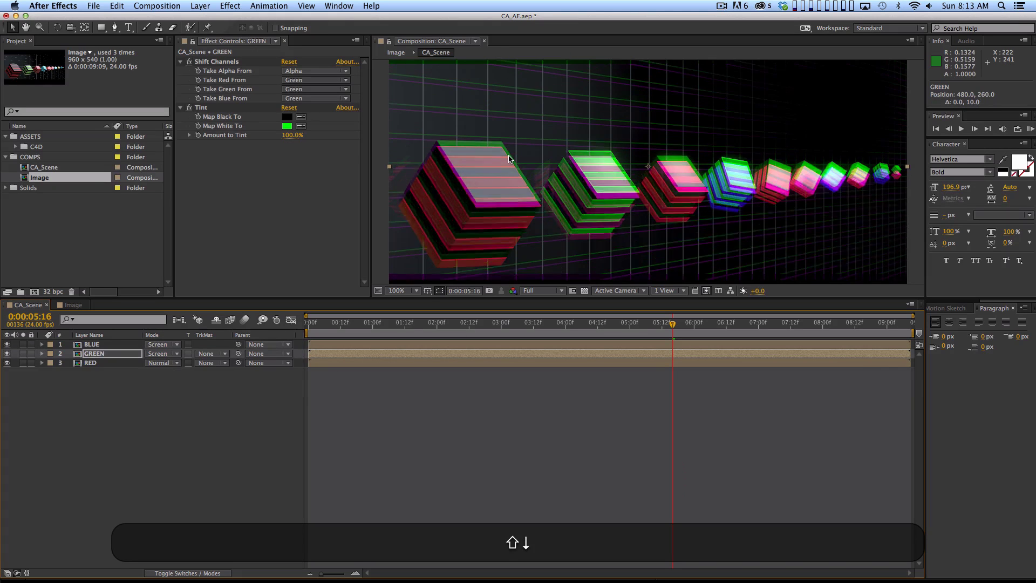
key(shift+Down)
key(shift+Up)
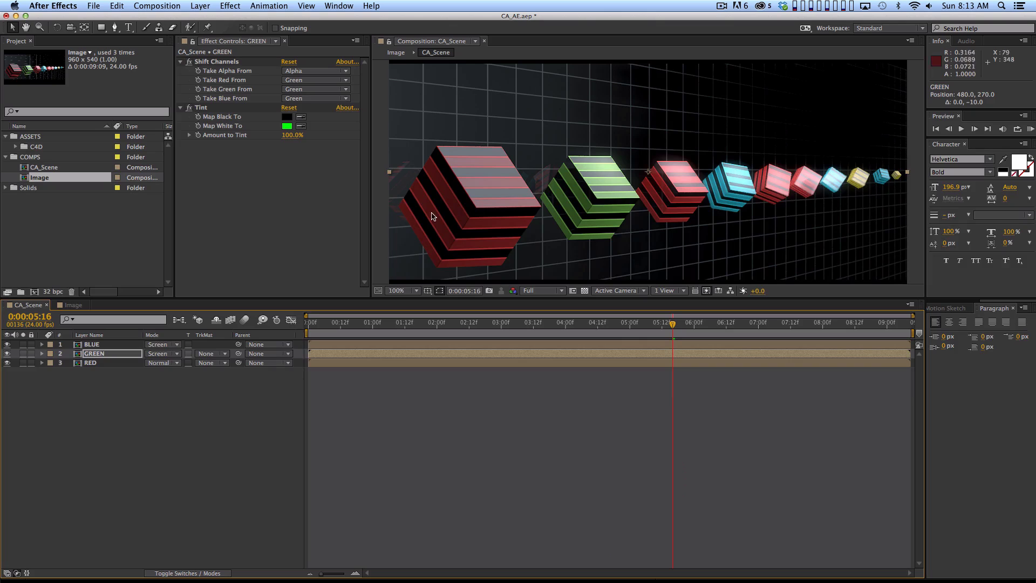
- Try offsetting BLUE 10 pixels left and GREEN 10 pixels right, and undo both offsets
click(115, 345)
key(shift+Left)
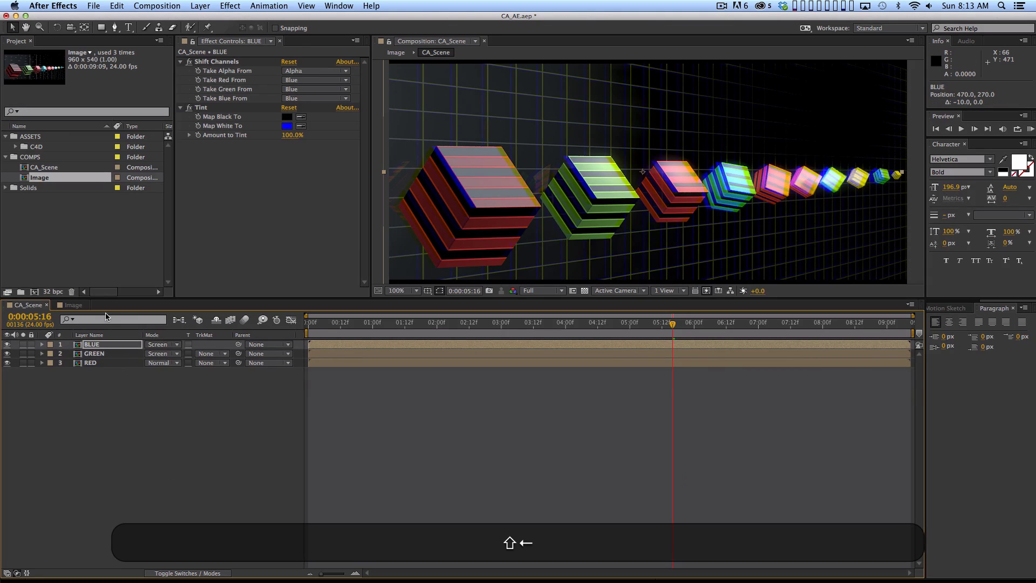
click(133, 353)
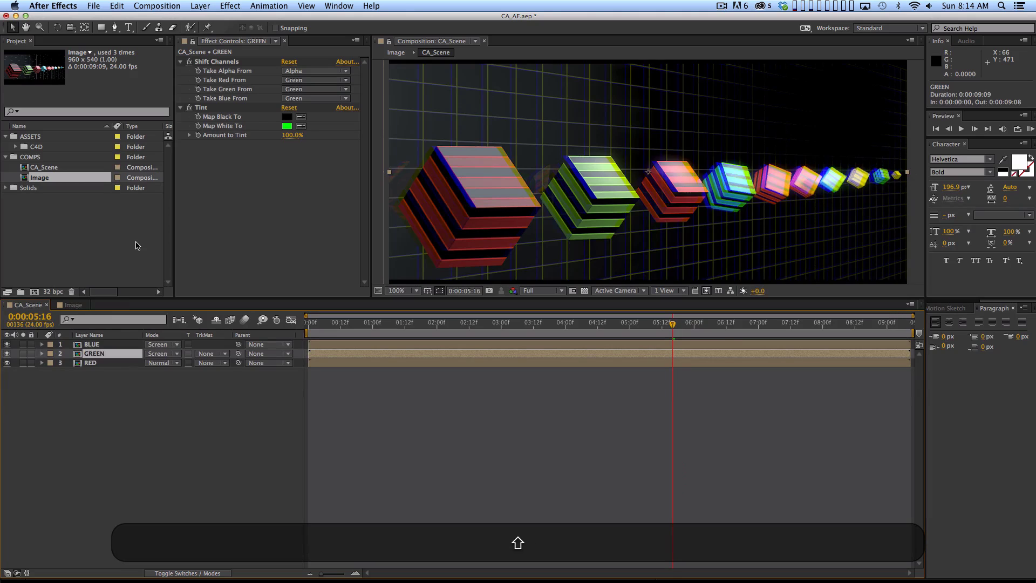
key(shift+Right)
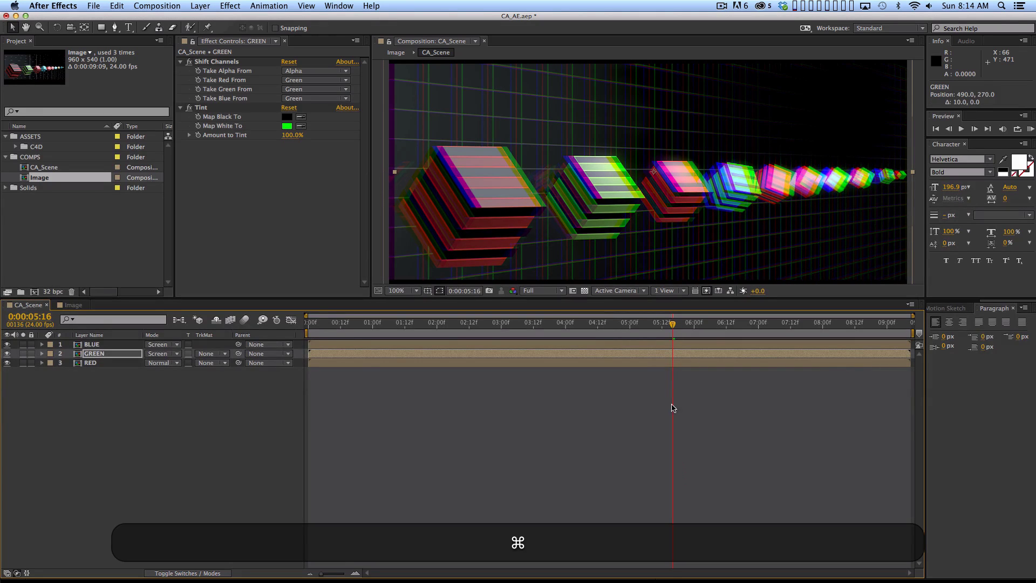
key(super+z)
key(super+z)
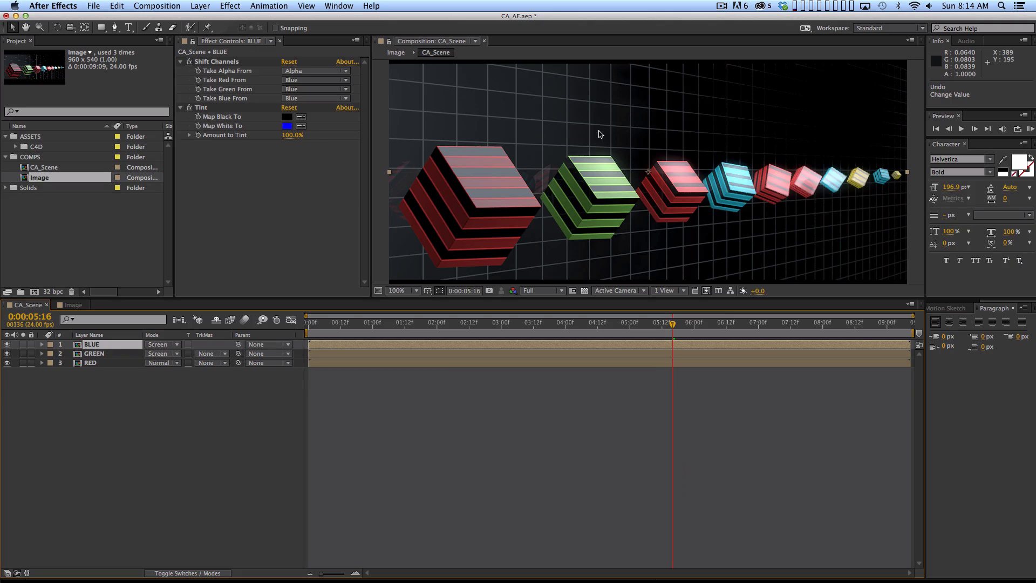
- Apply the Optics Compensation effect to the BLUE layer and solo that layer
click(231, 6)
mouse_move(319, 201)
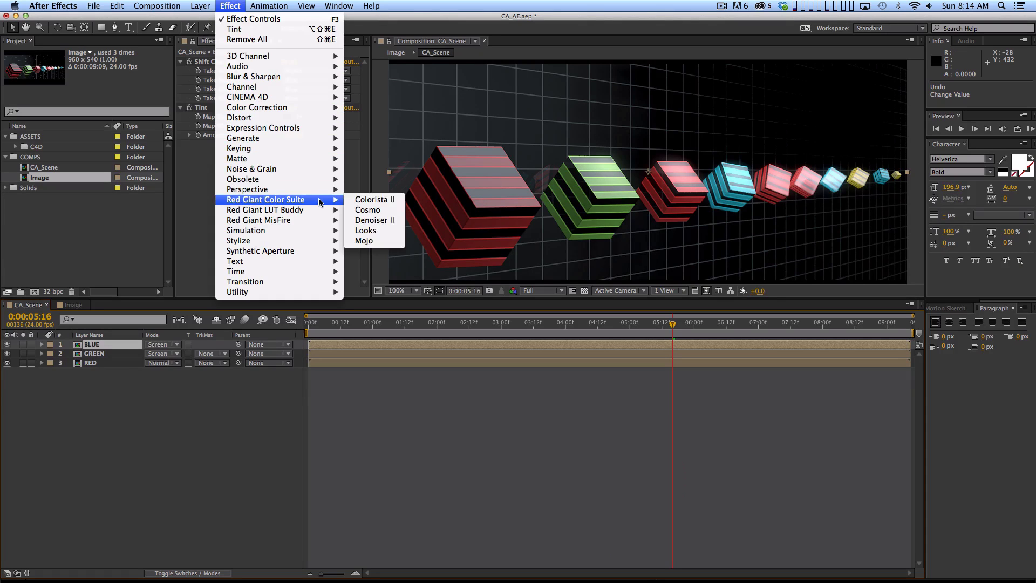
mouse_move(324, 117)
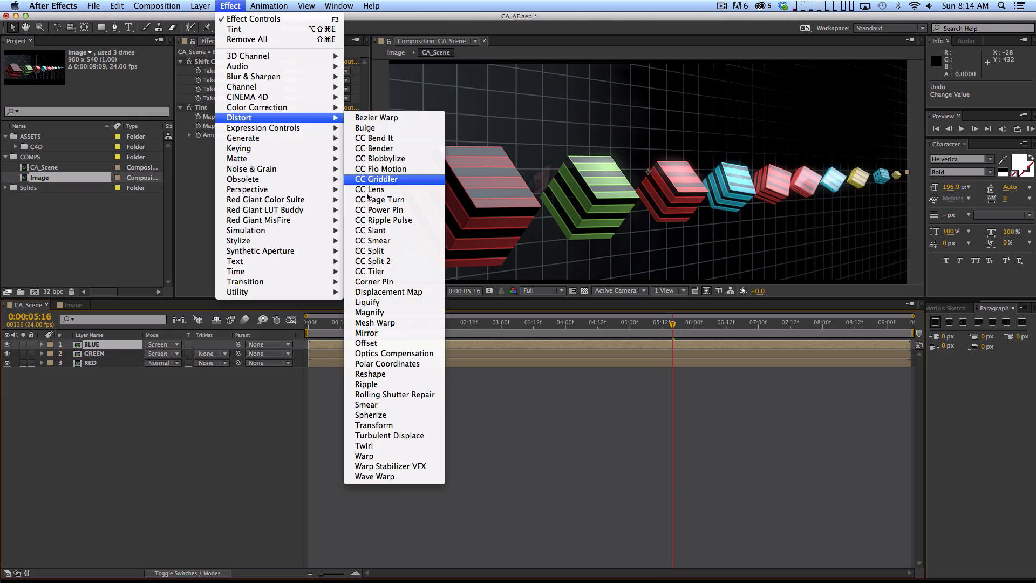
click(419, 355)
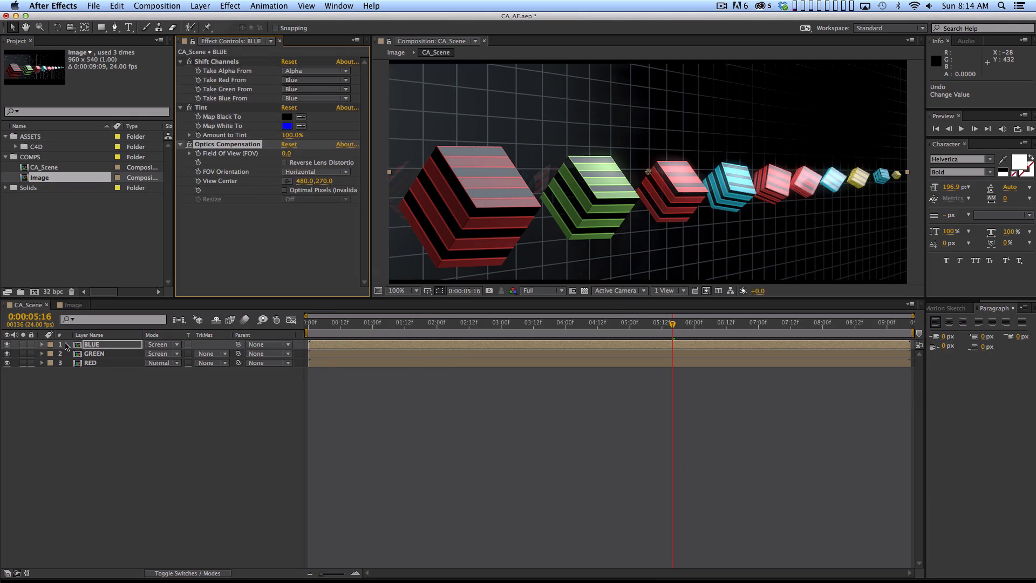
click(23, 344)
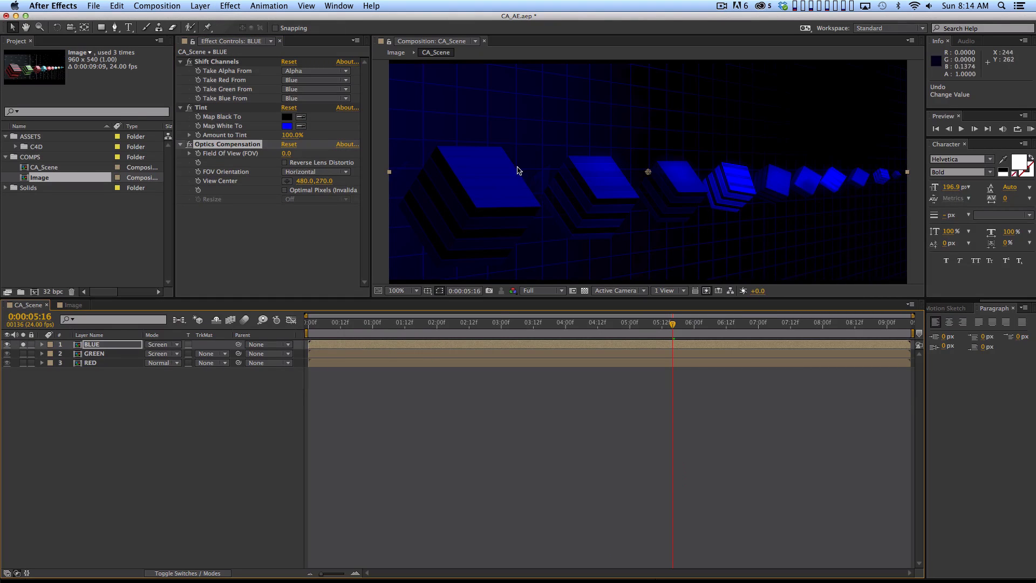
- Turn on Reverse Lens Distortion for BLUE, set its Field Of View to 22.1 and unsolo the layer
click(286, 153)
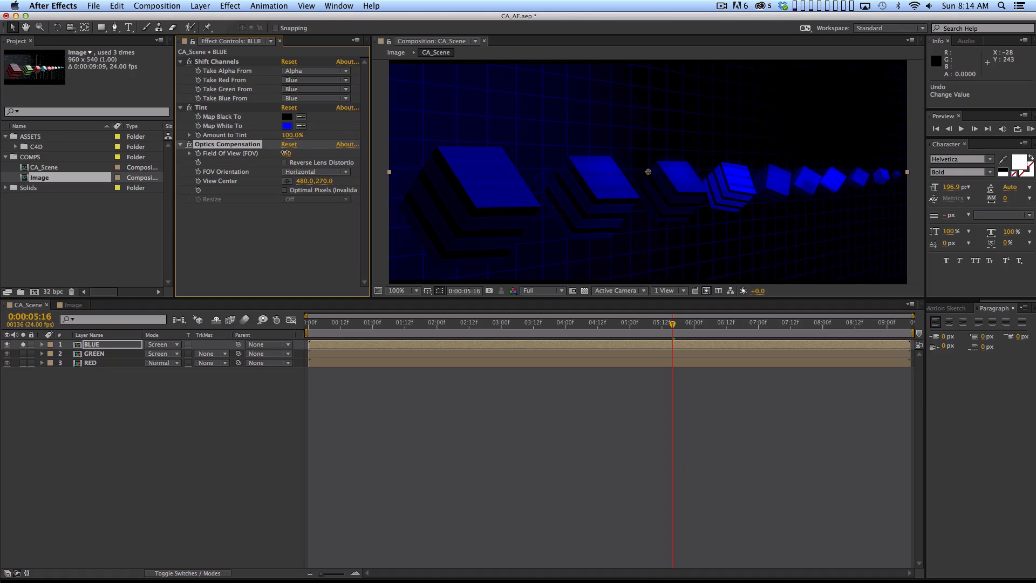
drag(327, 150, 742, 292)
key(super+z)
drag(335, 147, 649, 177)
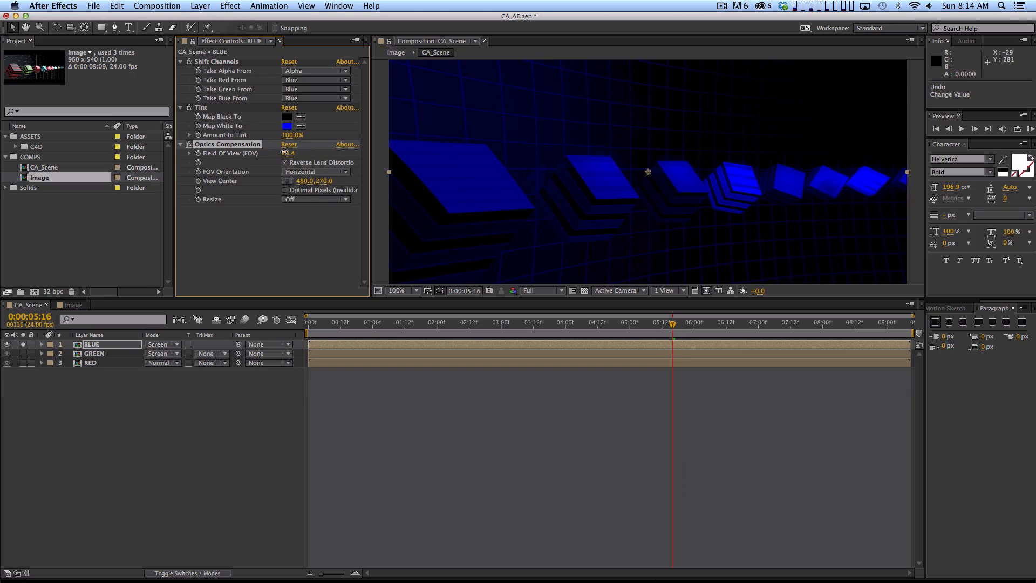
drag(282, 153, 118, 187)
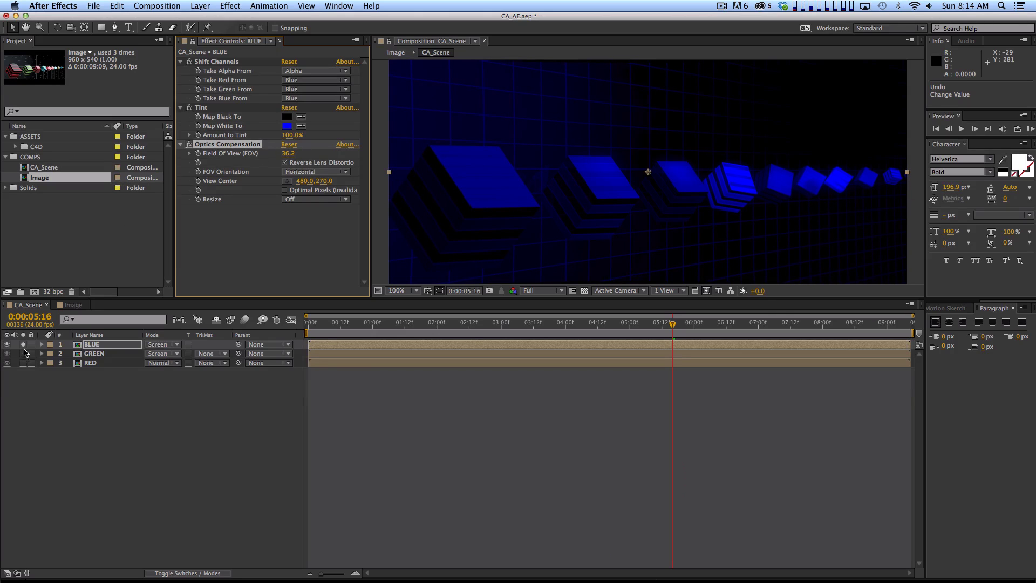
click(23, 345)
drag(288, 153, 205, 156)
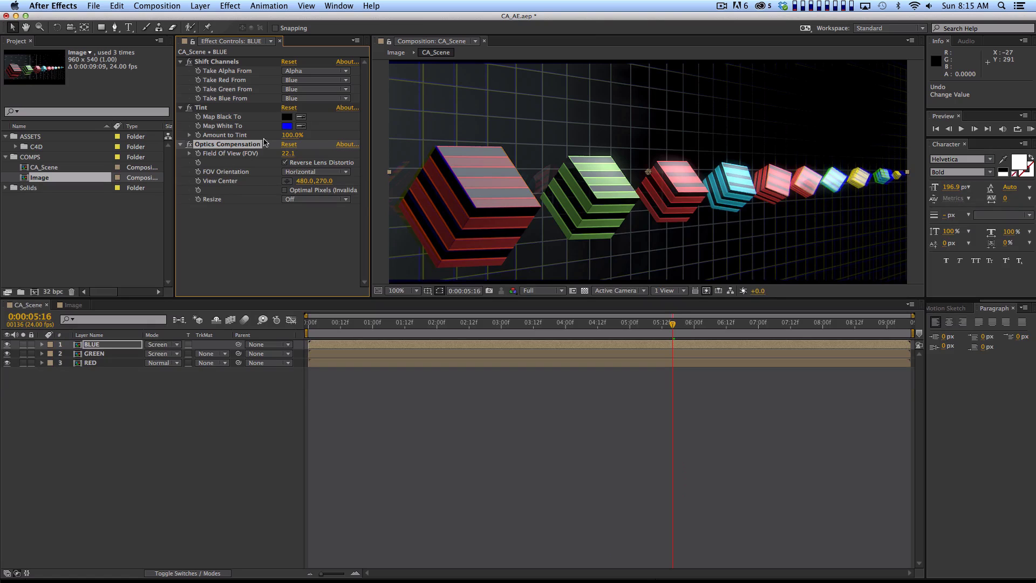
- Copy BLUE's Optics Compensation effect onto the RED layer with a Field Of View of 11.9
key(super+c)
click(131, 363)
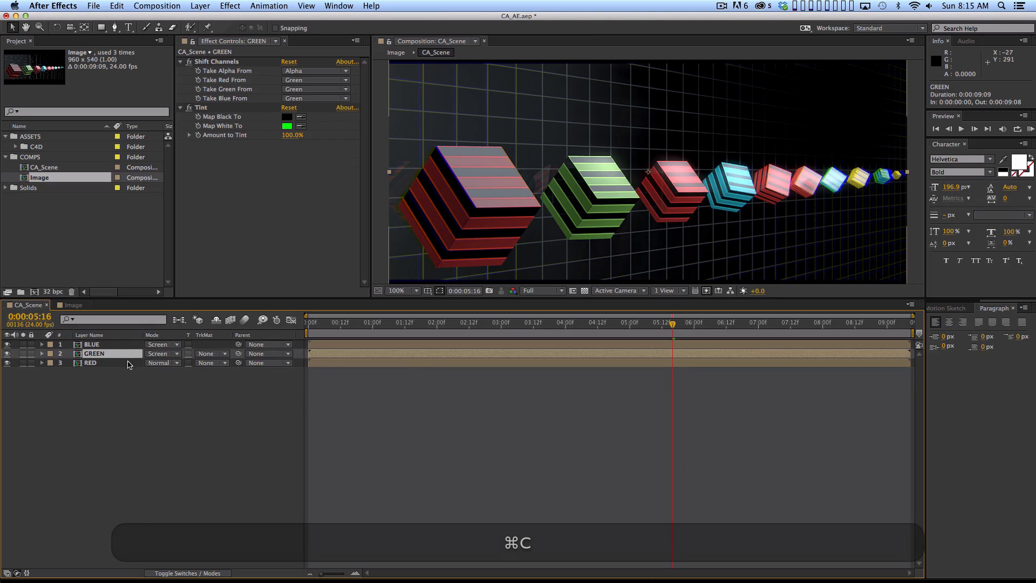
key(super+v)
click(231, 146)
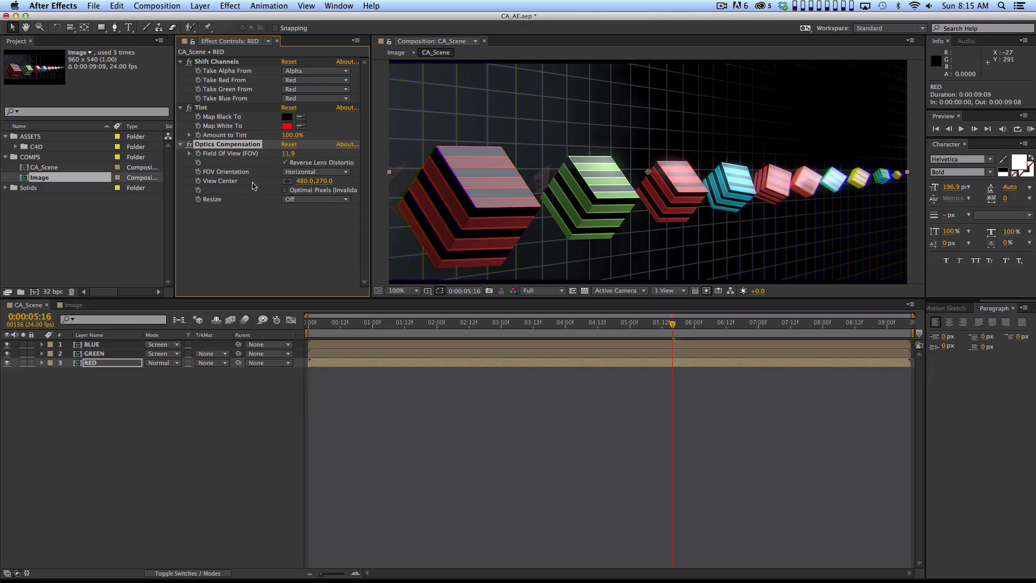
click(456, 475)
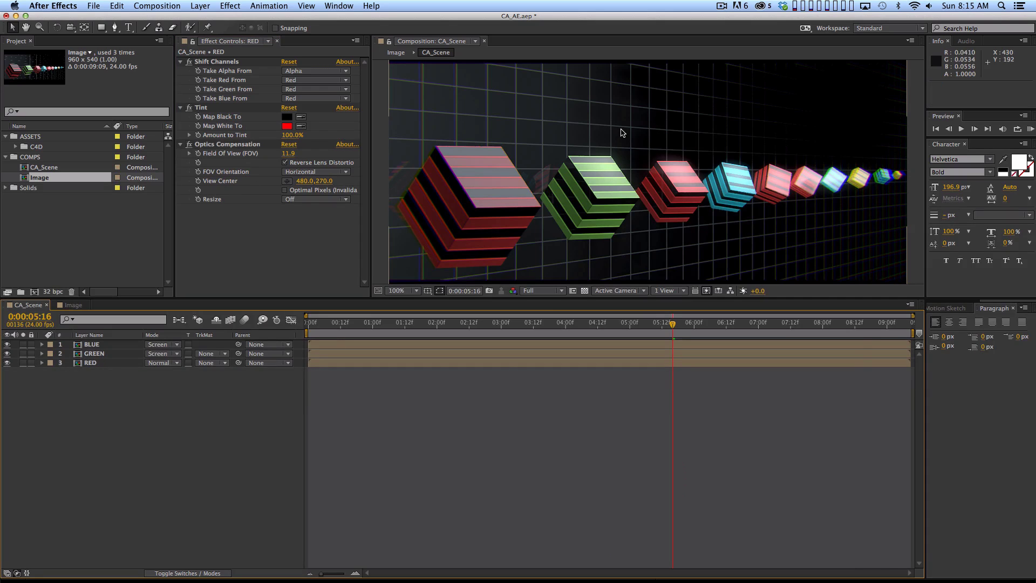
- Remove the Optics Compensation effect from the RED and BLUE layers
key(.)
drag(624, 139, 918, 167)
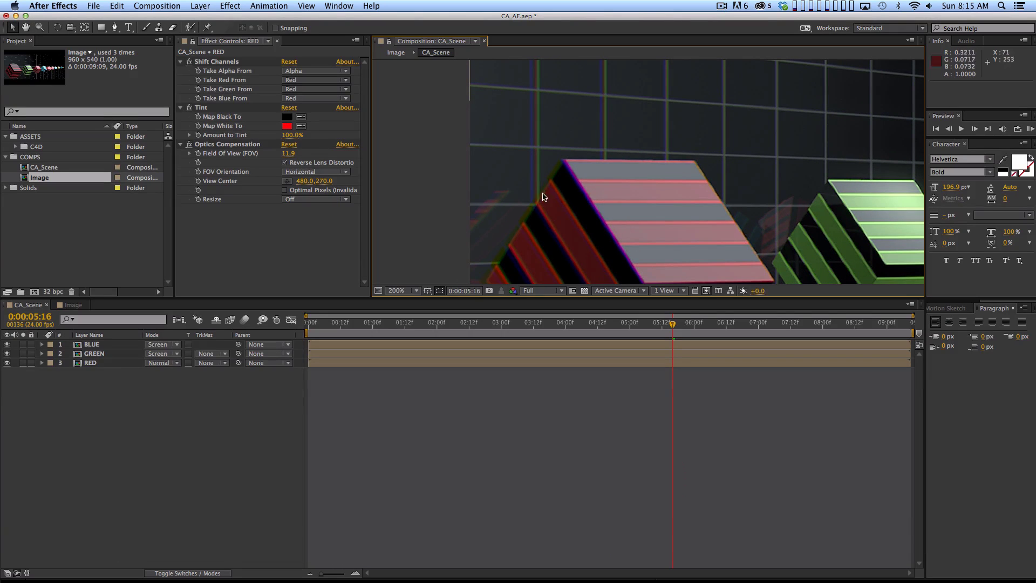
key(comma)
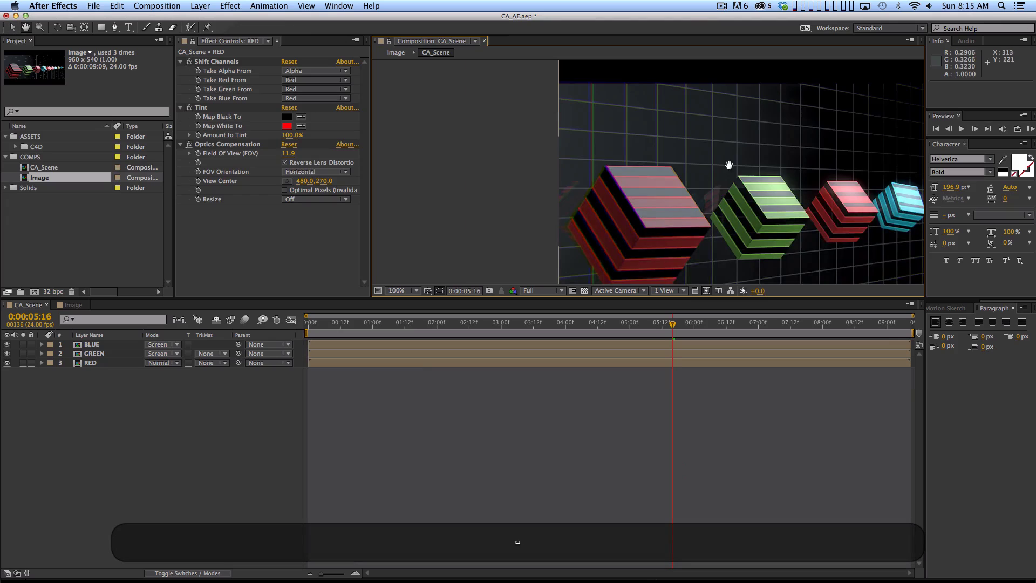
drag(729, 162, 552, 136)
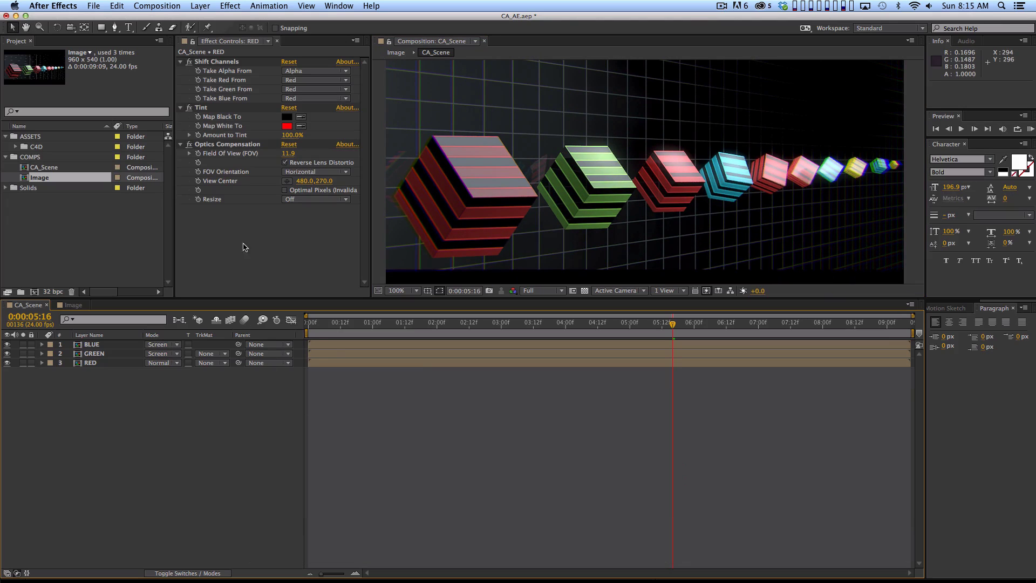
key(Delete)
click(127, 354)
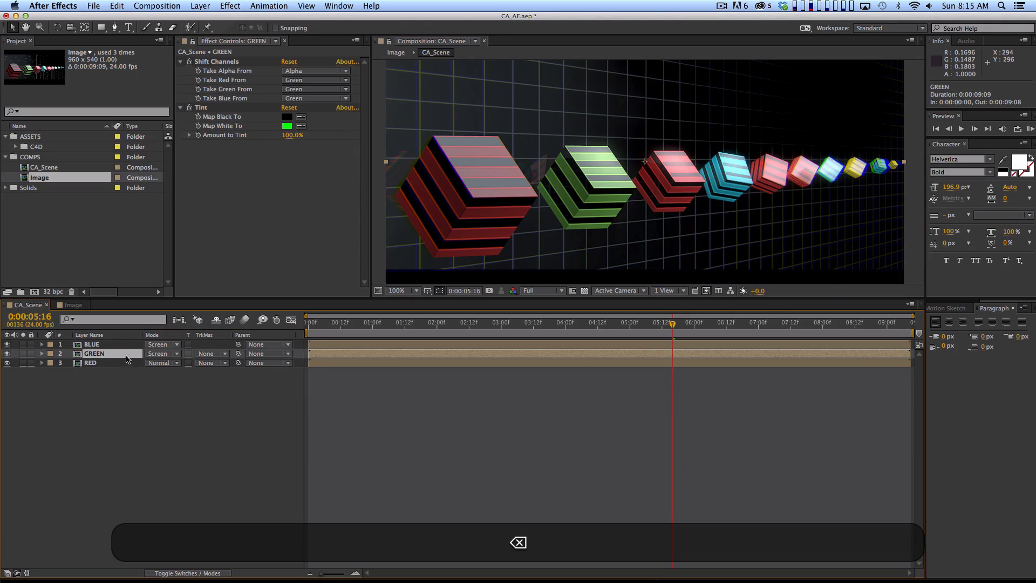
click(119, 344)
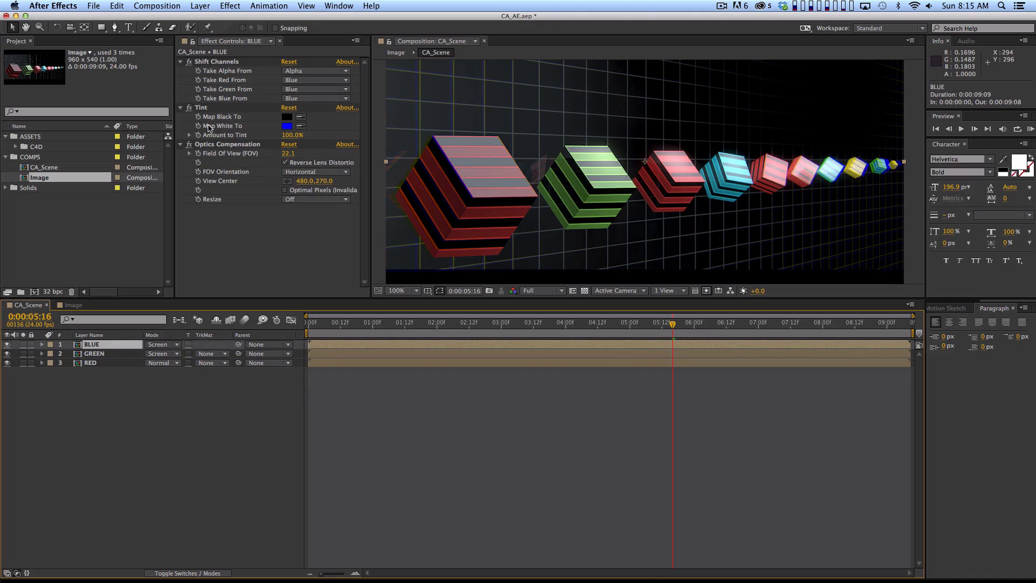
click(216, 144)
key(BackSpace)
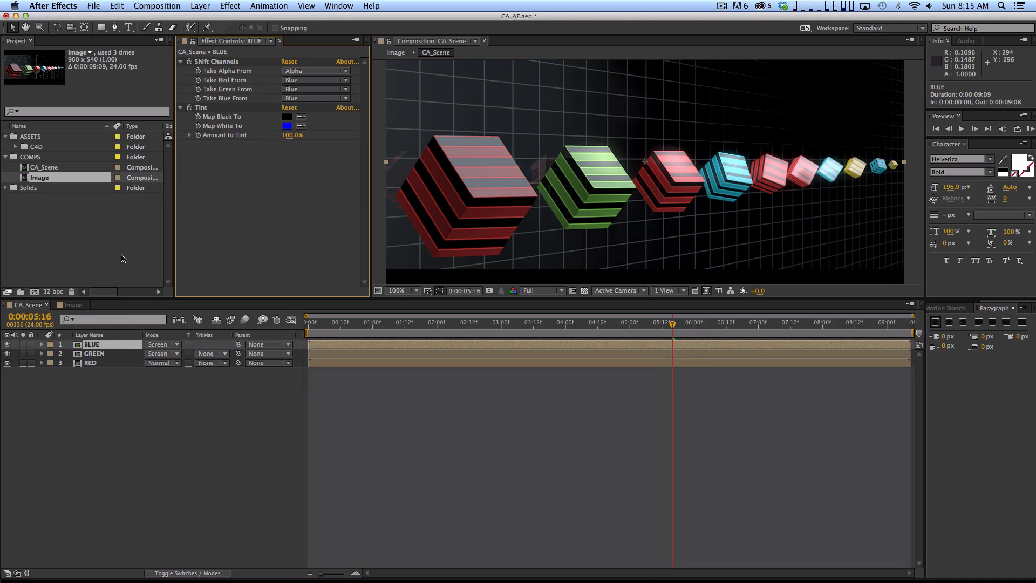
- Nudge the BLUE layer 2 pixels left and 3 pixels up, to position 478, 267
key(Left)
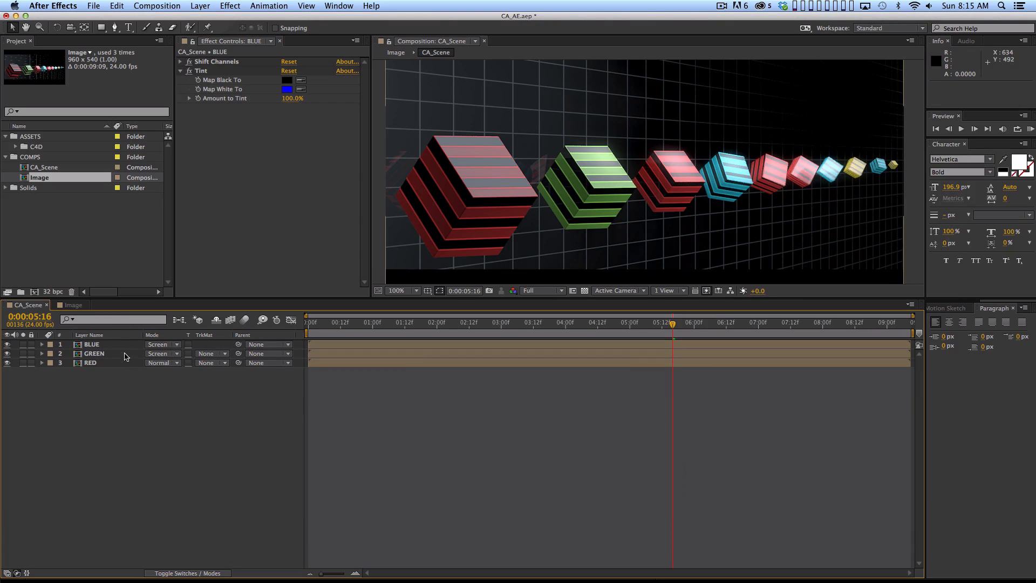
click(122, 346)
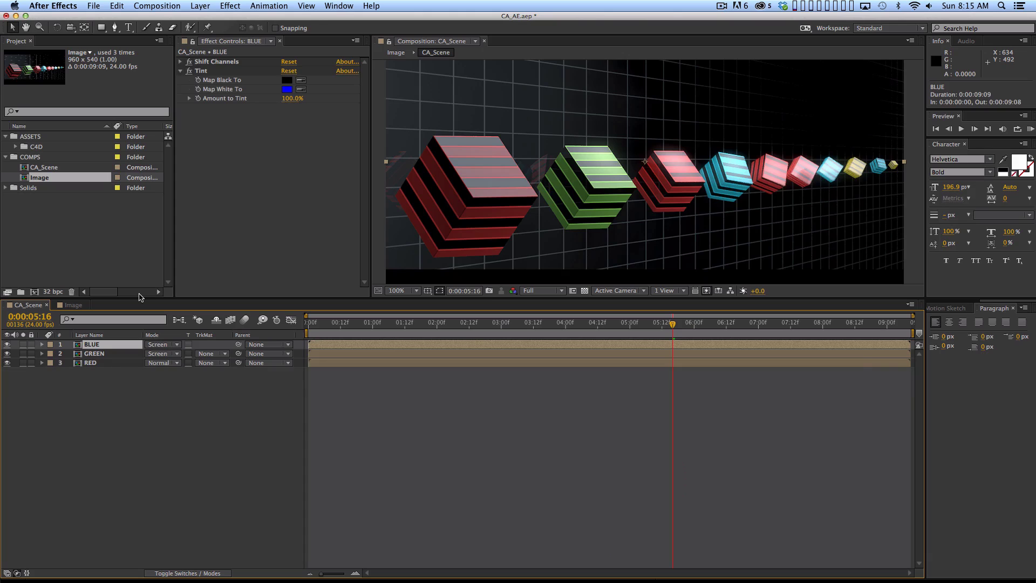
key(Up)
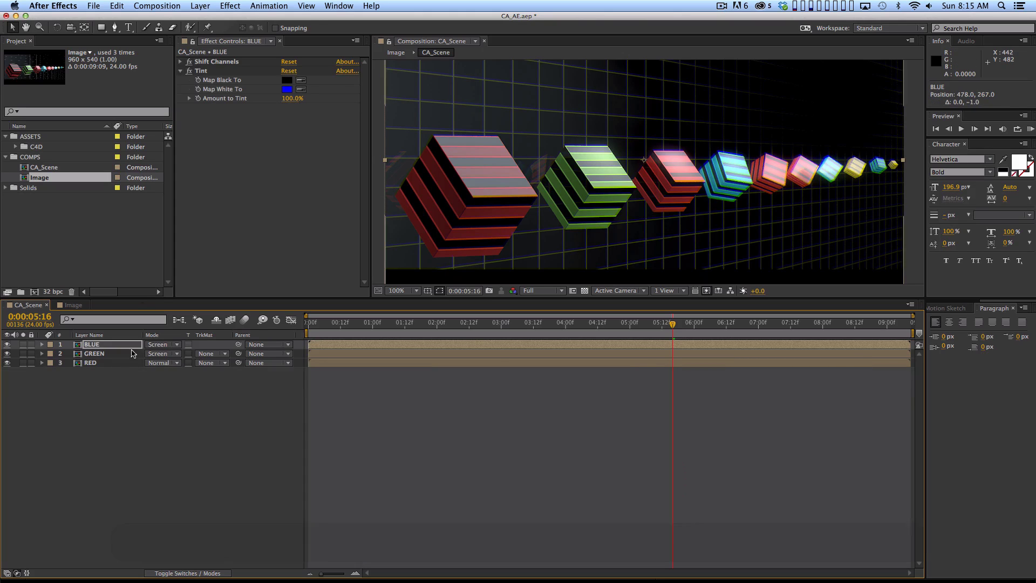
- Nudge the GREEN layer to the right and down, to position 483, 272
click(131, 353)
key(Right)
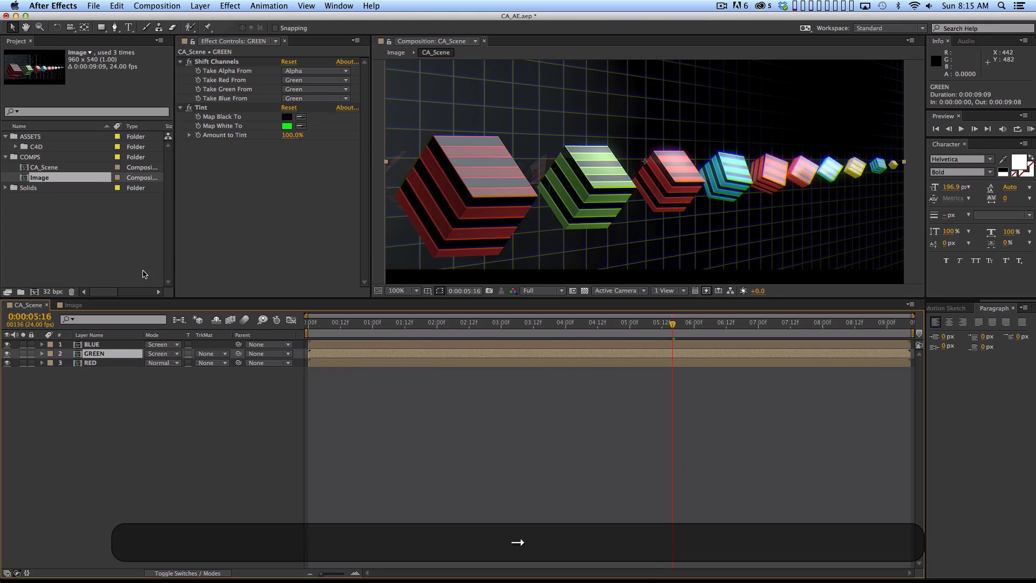
drag(736, 184, 732, 197)
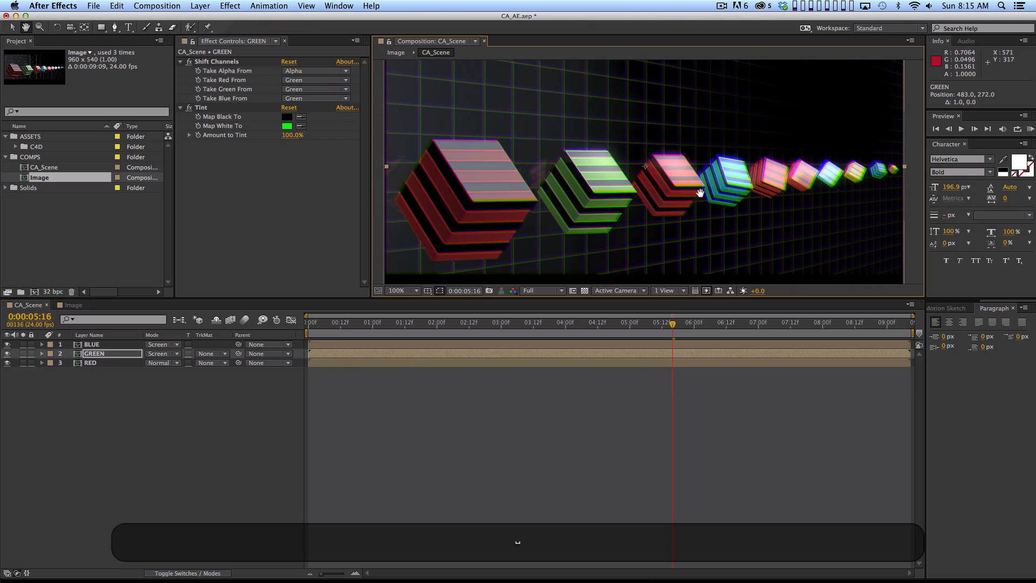
drag(692, 173, 699, 180)
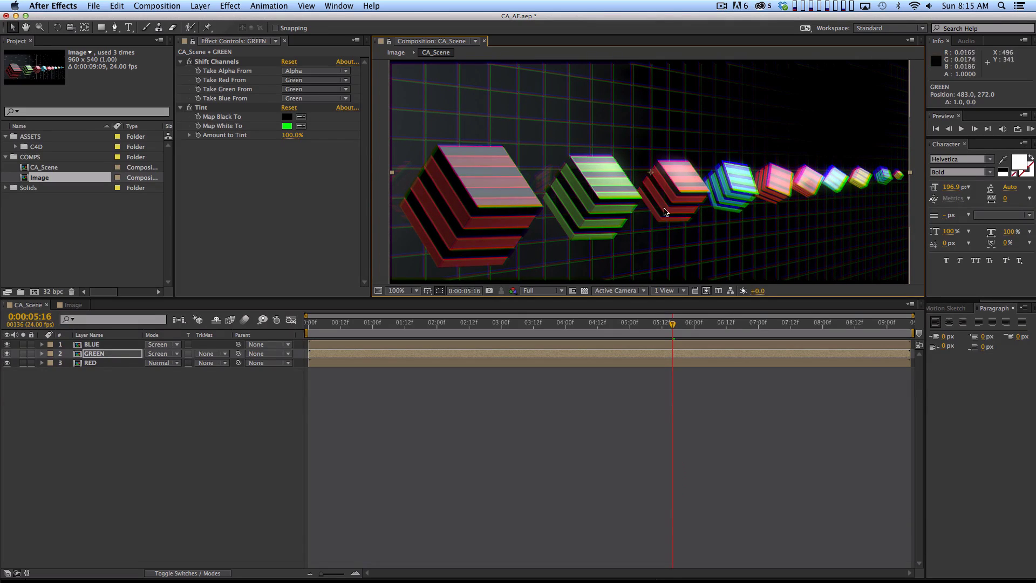
- Examine the colour fringing along the cube edges and grid lines, both at 200% and in the 100% view
scroll(700, 133, up, 1)
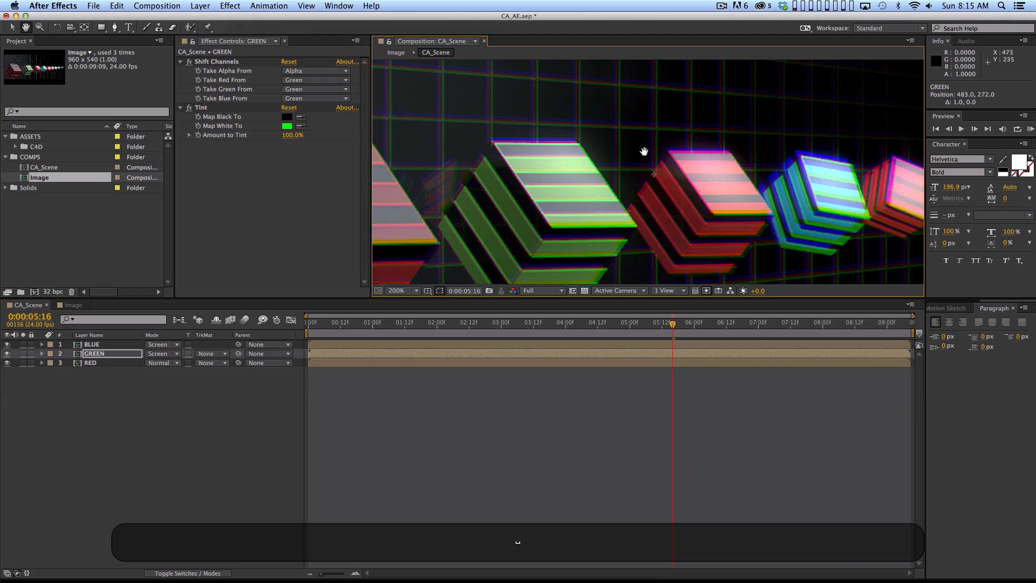
scroll(645, 134, up, 1)
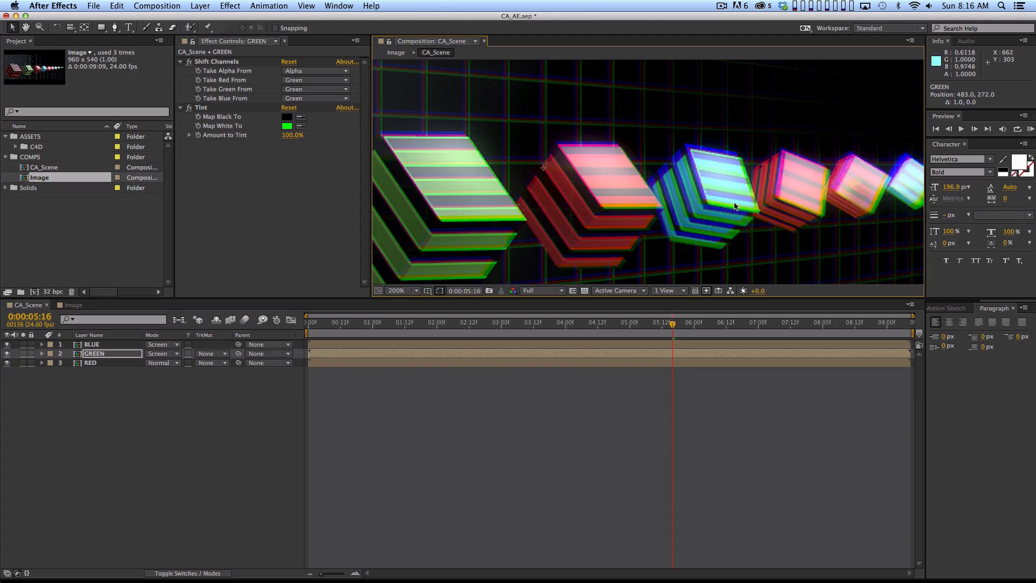
key(space)
drag(754, 193, 798, 122)
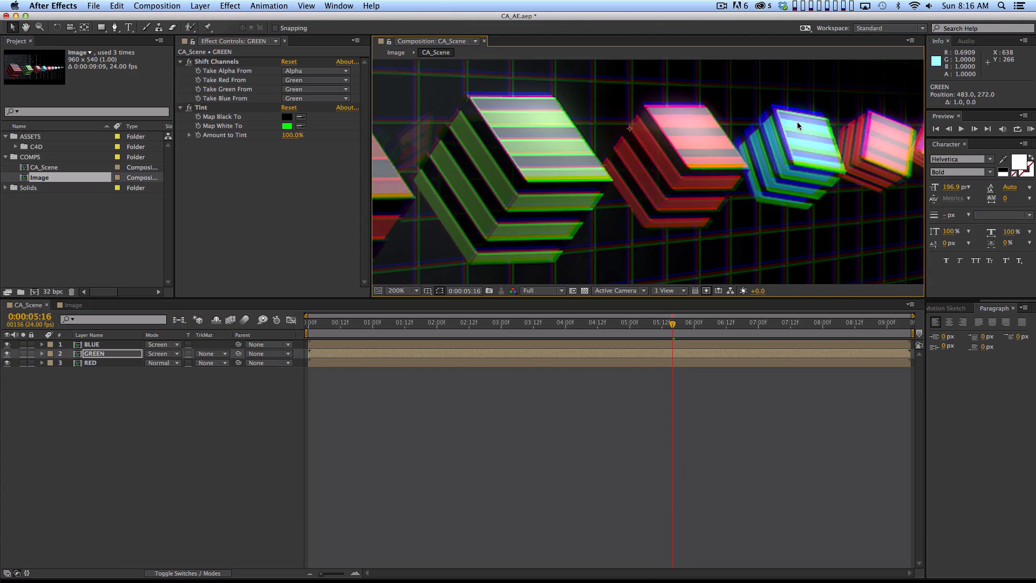
key(comma)
key(space)
drag(590, 169, 605, 227)
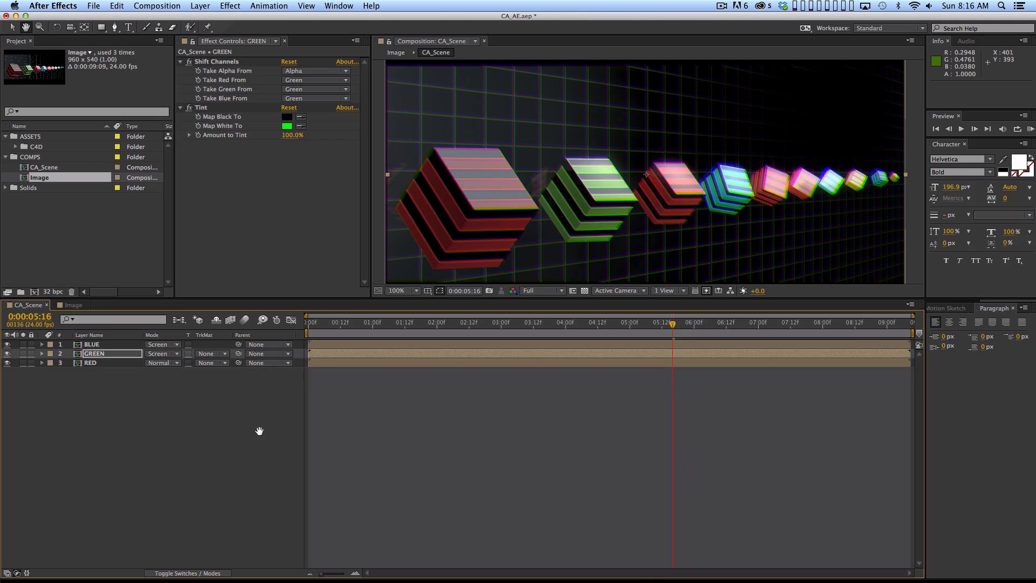
key(v)
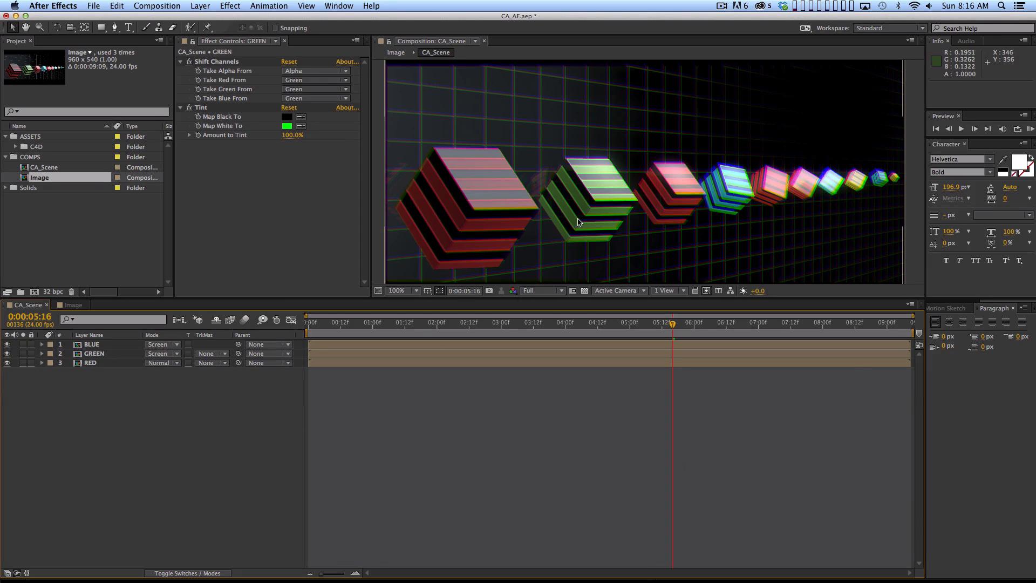
key(space)
drag(593, 227, 594, 224)
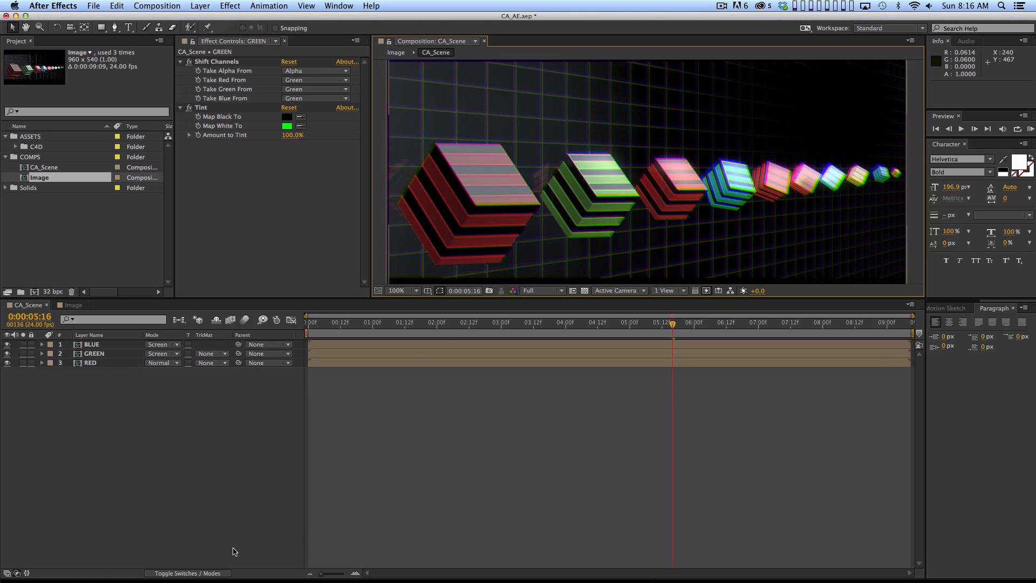
click(226, 478)
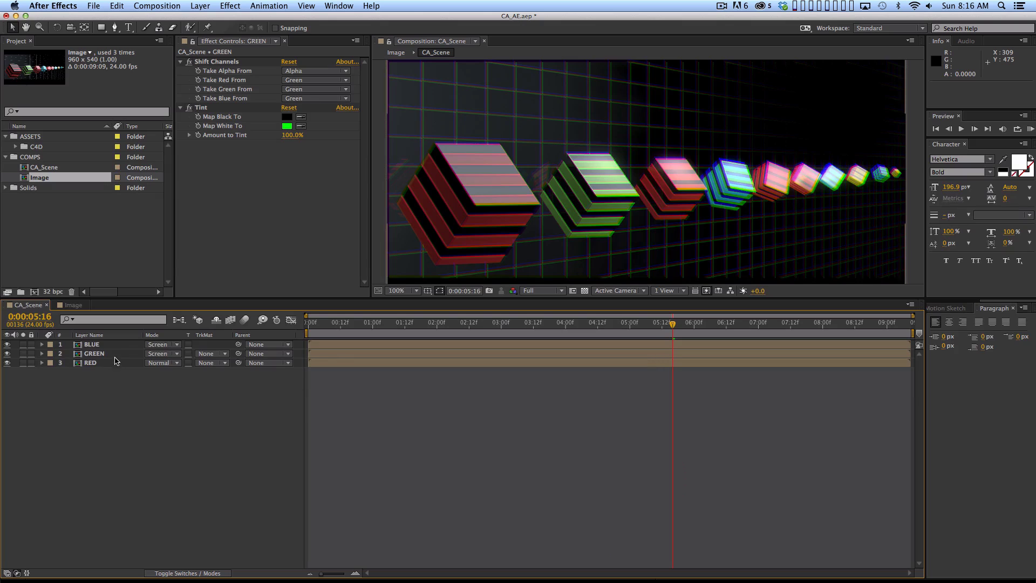
- Review the Shift Channels and Tint settings on the BLUE, GREEN and RED layers one after another
click(108, 347)
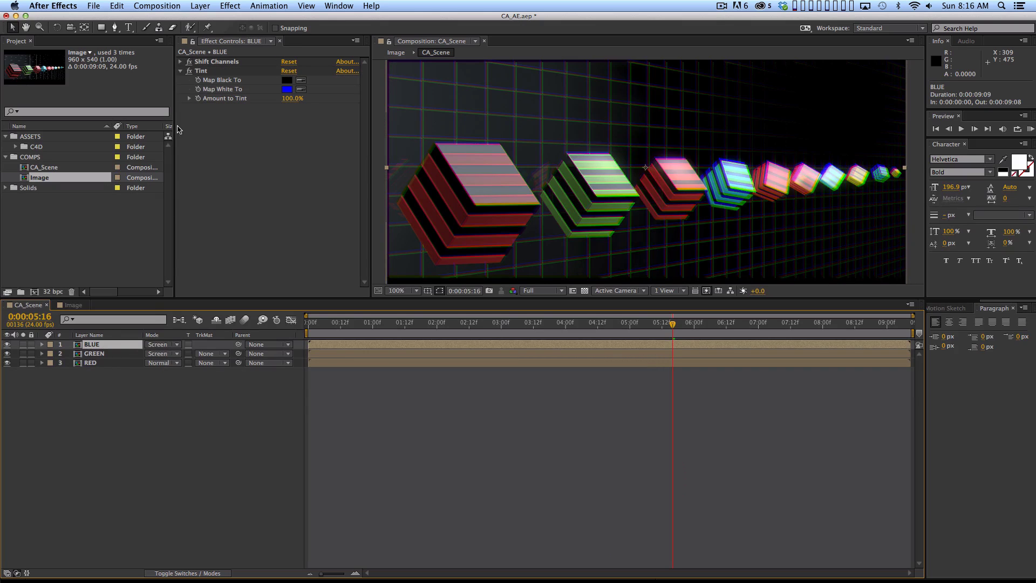
click(178, 71)
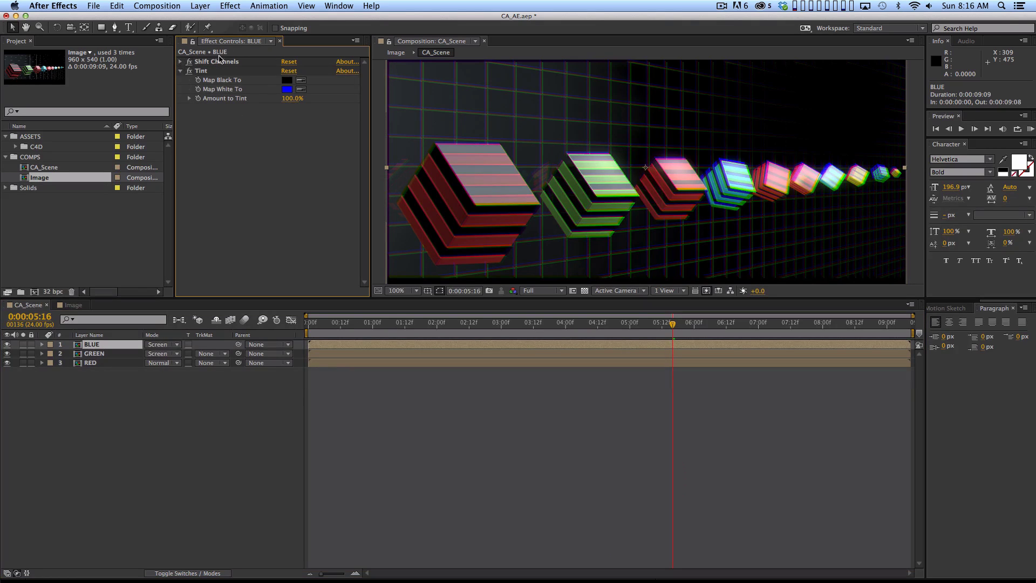
click(180, 62)
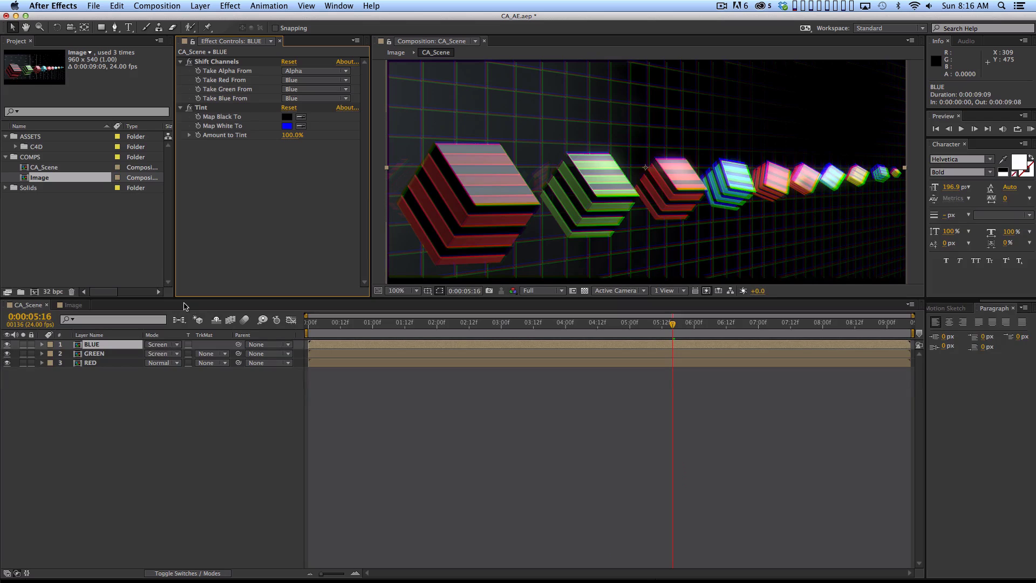
click(96, 354)
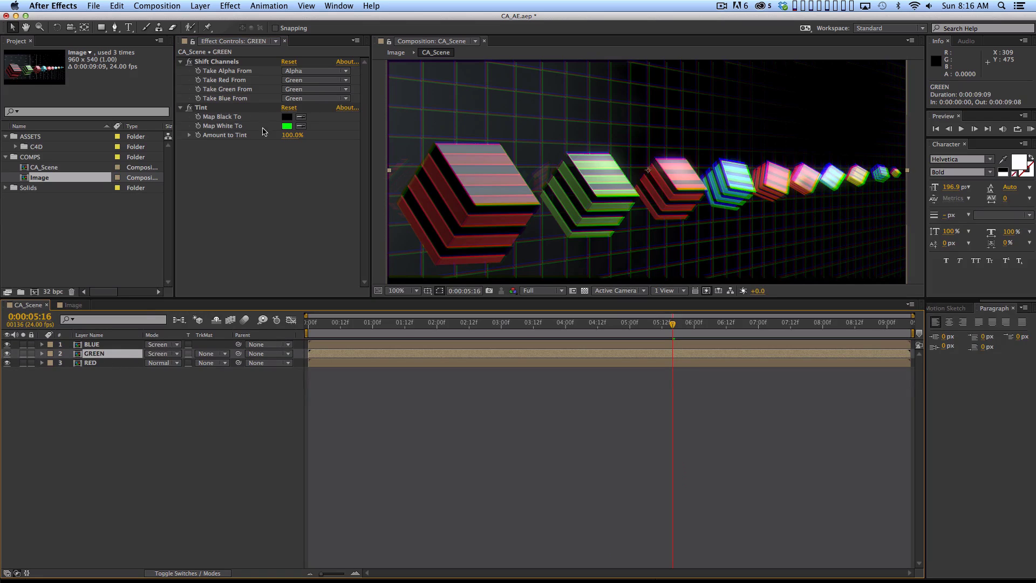
click(106, 363)
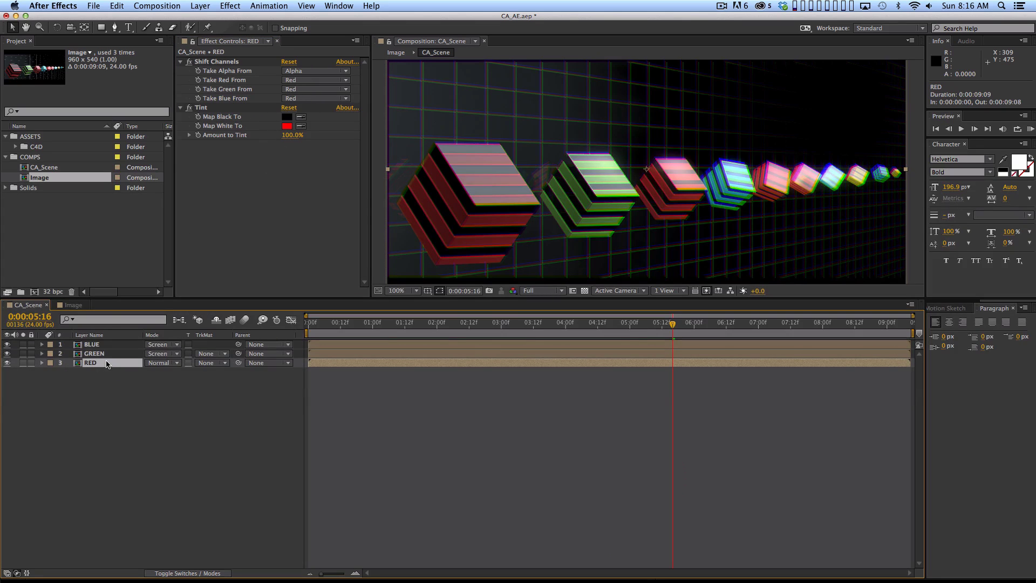
key(super+Up)
key(super+Up)
key(super+Down)
key(super+Down)
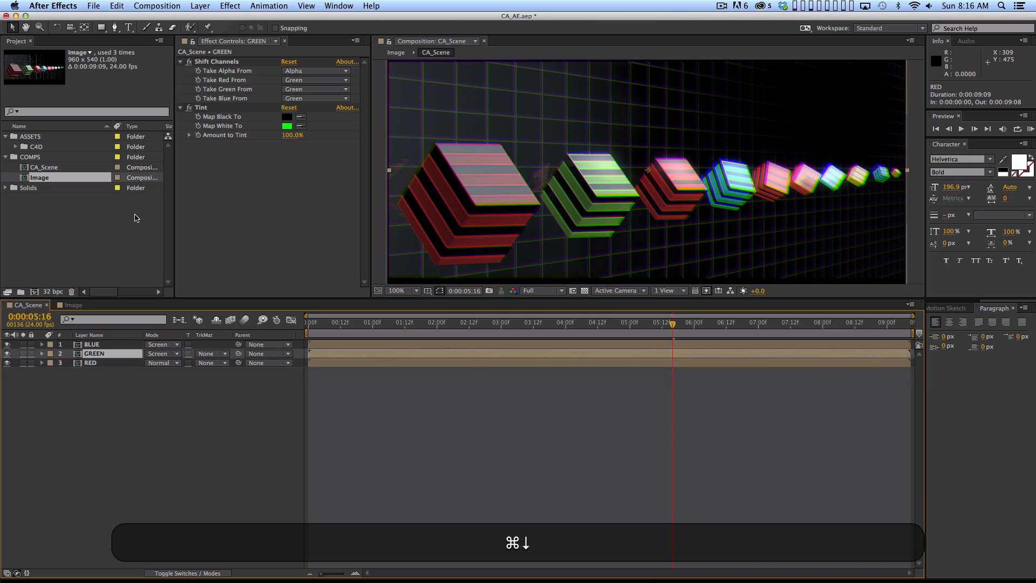
click(404, 516)
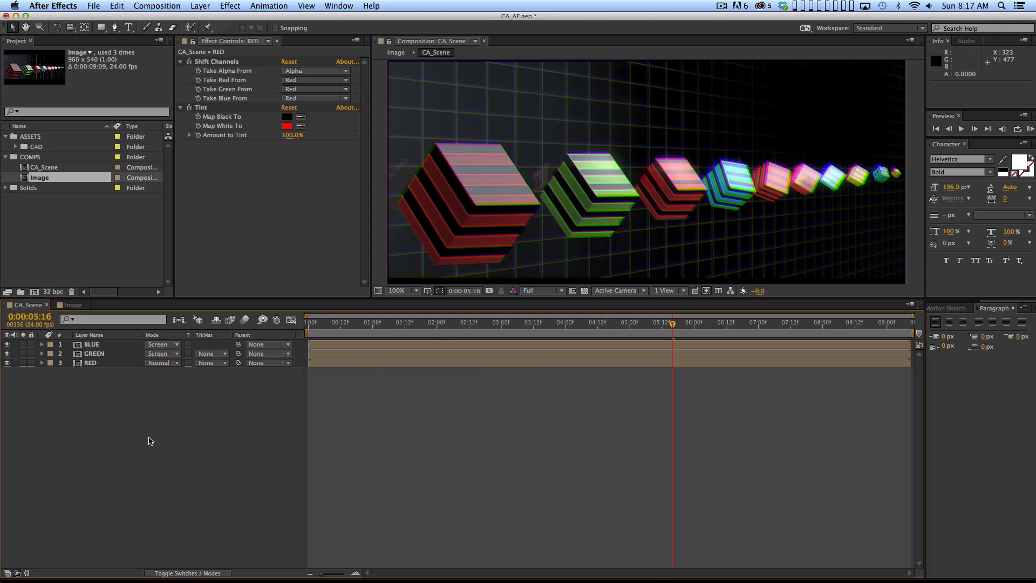
- Reveal the Position property of the BLUE, GREEN and RED layers to compare their offsets
drag(152, 442, 50, 251)
key(p)
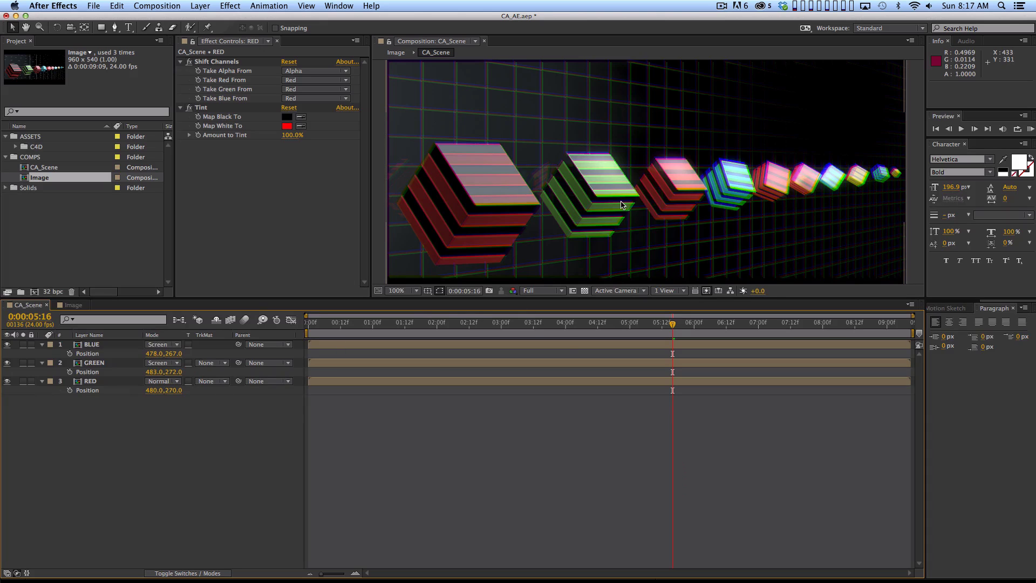
click(113, 363)
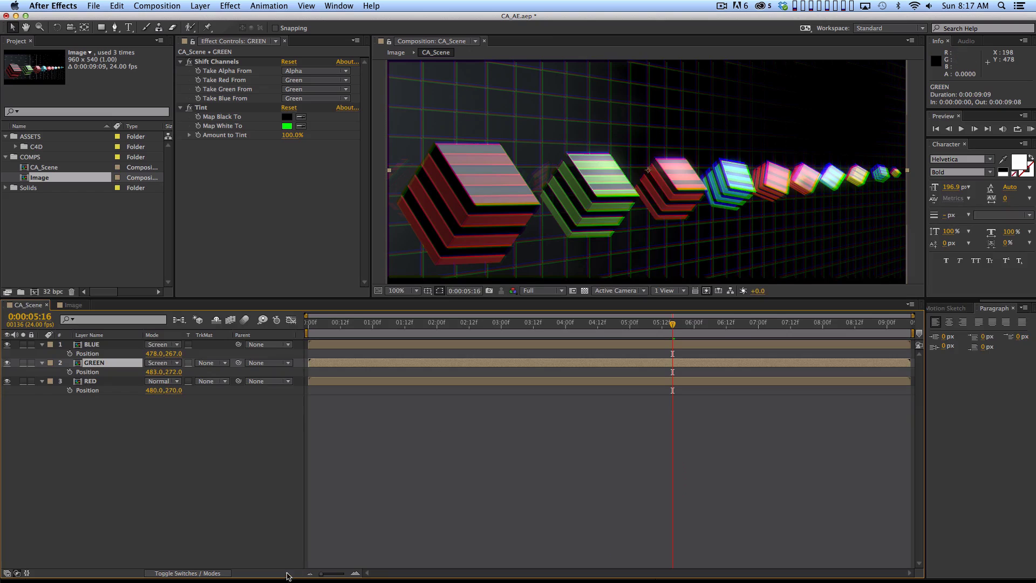
- Lock the composition viewer to CA_Scene and bring up the Image comp's layers in the timeline
click(74, 305)
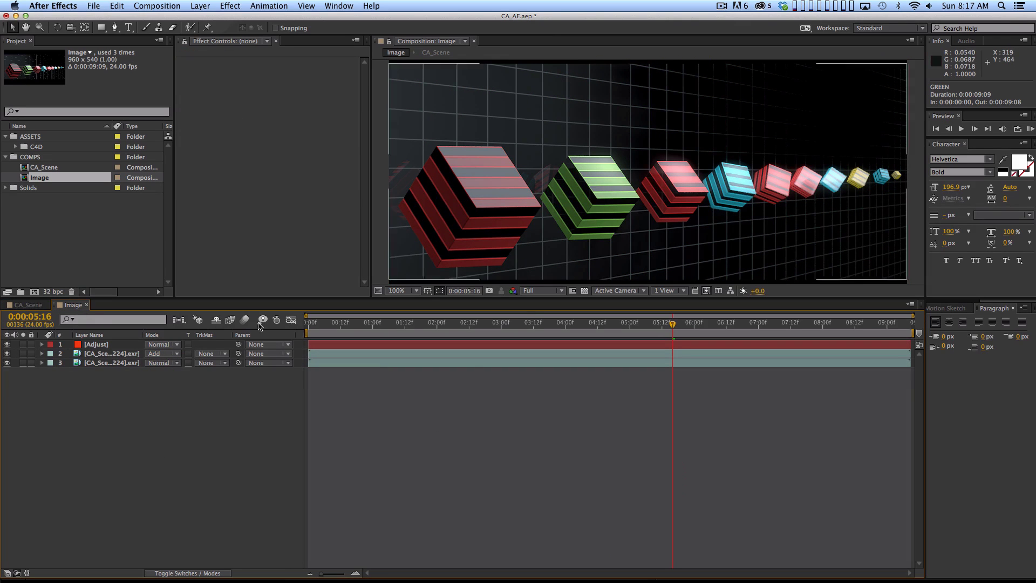
click(34, 306)
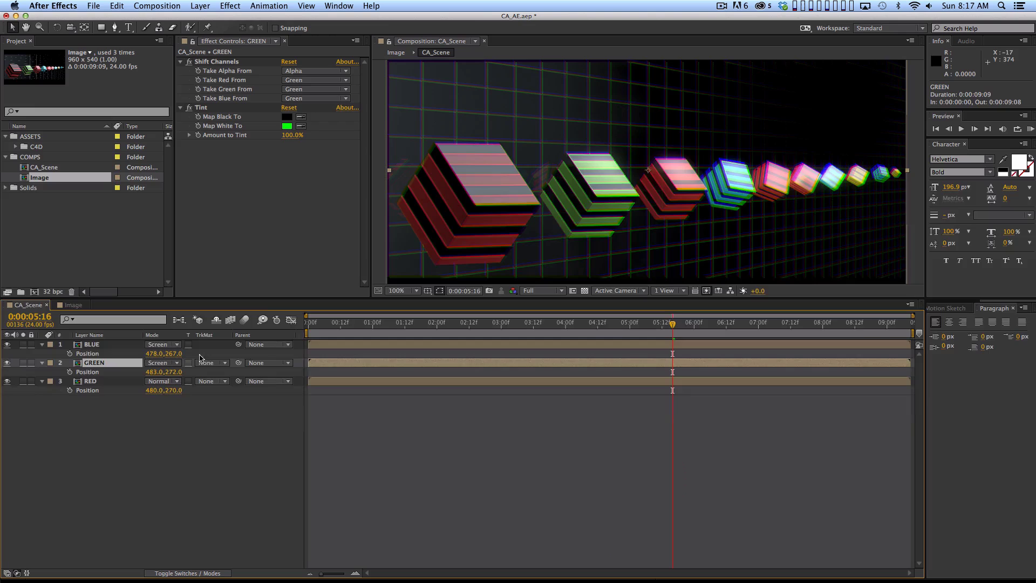
click(76, 306)
click(32, 306)
click(389, 42)
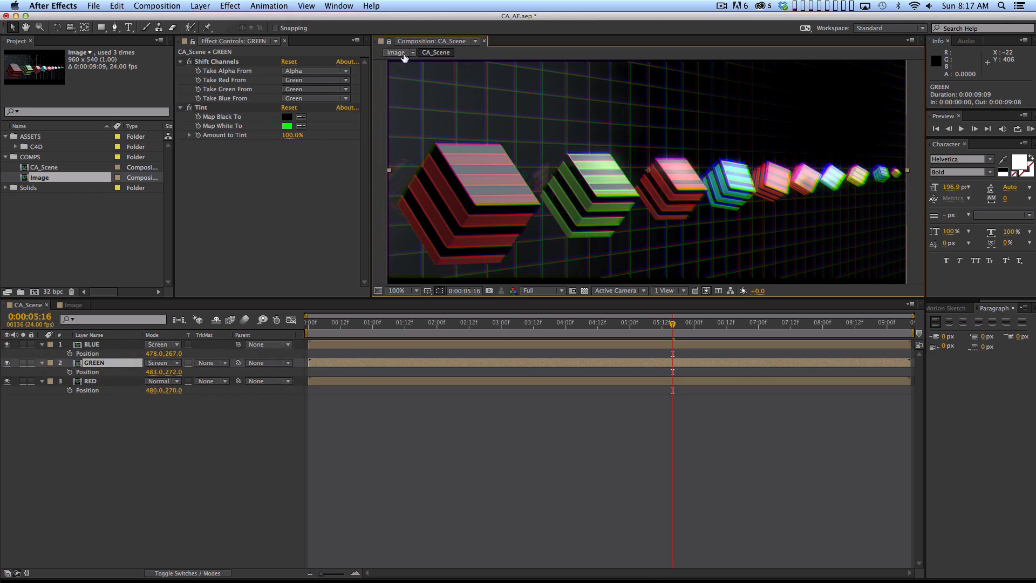
click(76, 305)
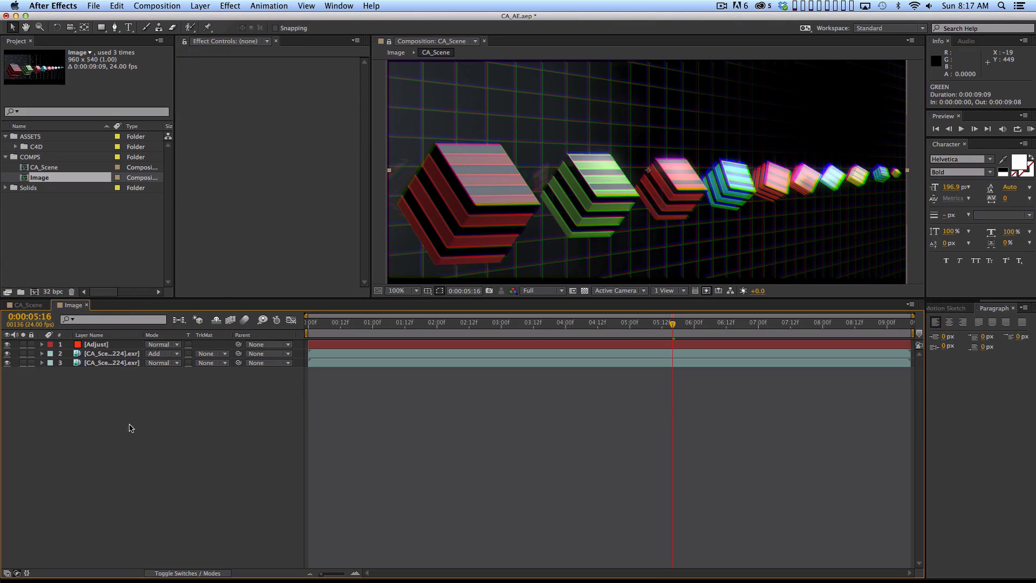
- In the Adjust layer's Color Balance effect, set Highlight Green Balance to 14 and change the midtone balance
click(120, 345)
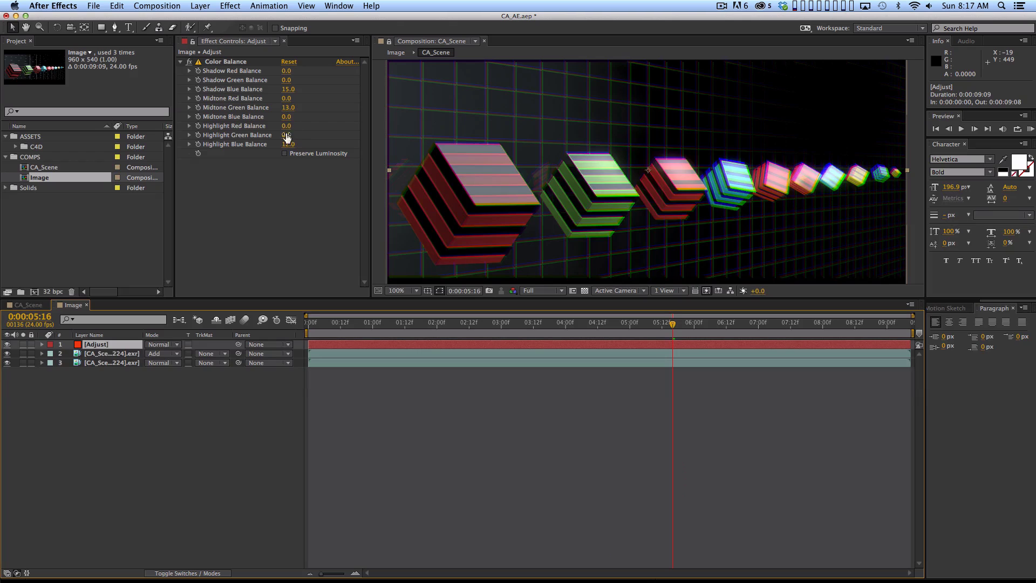
mouse_move(287, 135)
mouse_down()
mouse_move(322, 136)
mouse_move(291, 138)
mouse_up()
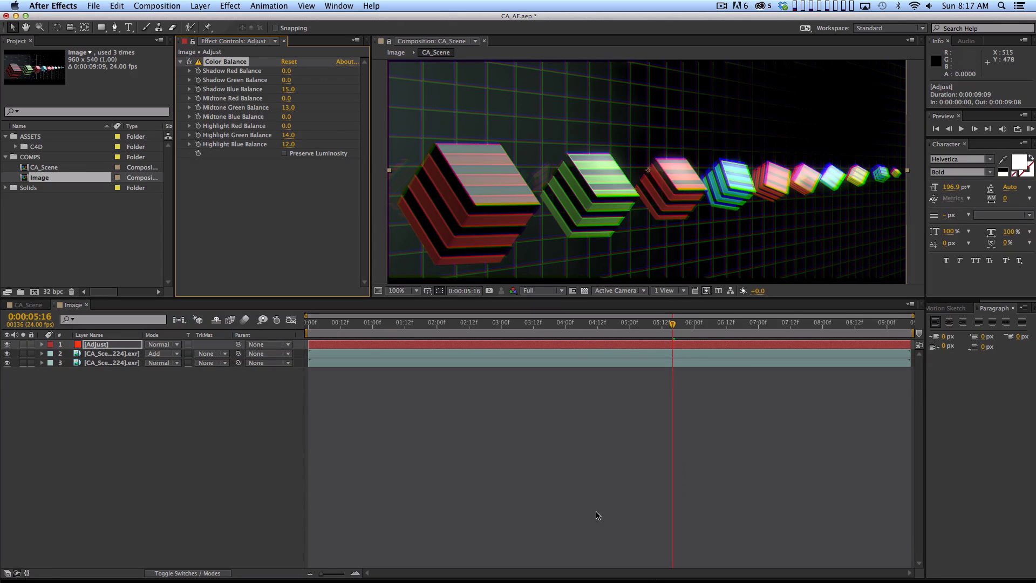
drag(289, 101, 287, 108)
- Show the Image comp in the viewer and select Mask 1 on the EXR layer that uses Add mode
click(129, 354)
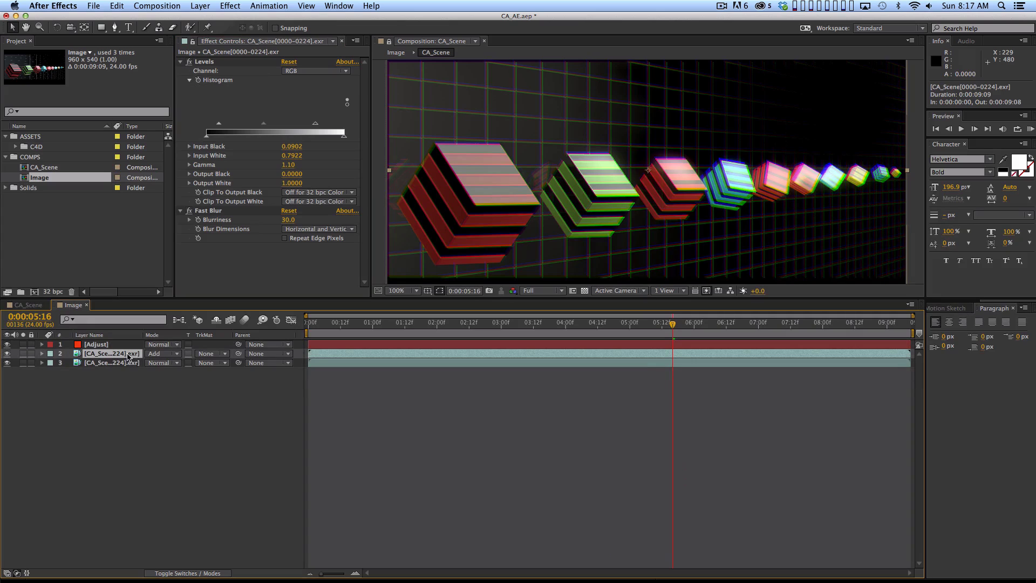
click(396, 53)
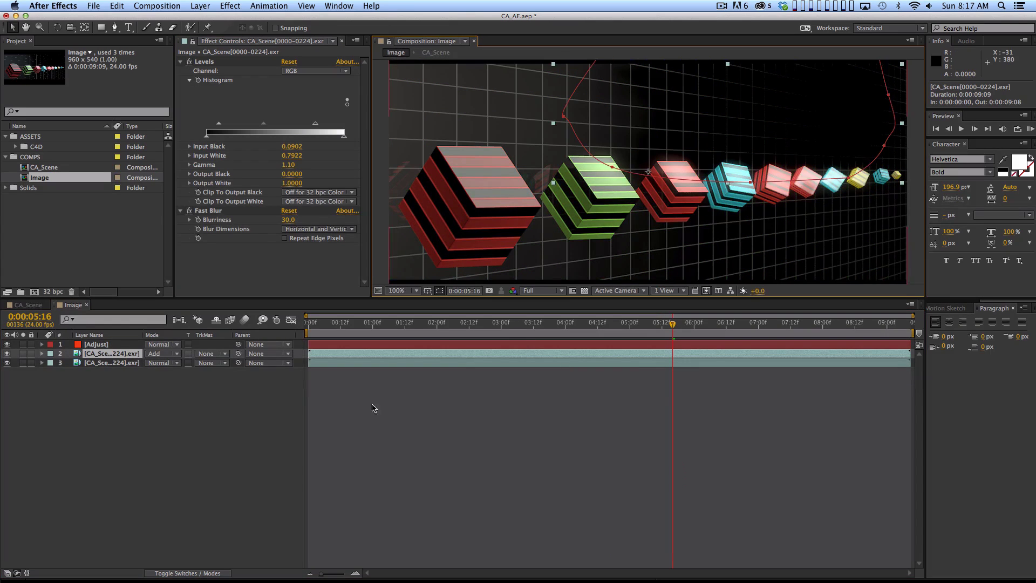
click(127, 354)
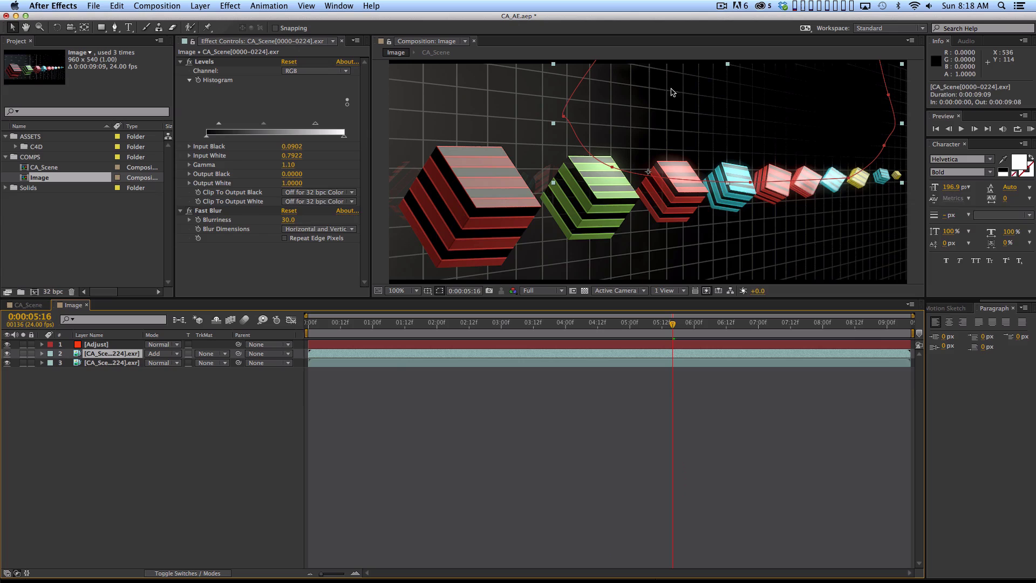
click(570, 124)
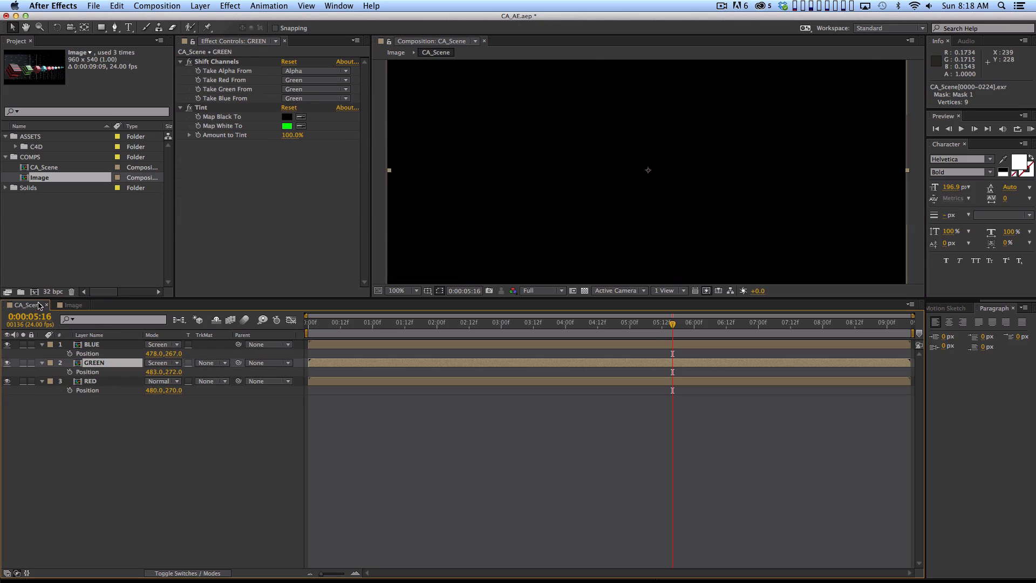
- Return to the CA_Scene comp and scrub to 0:00:04:12 to check the result on other frames
click(48, 306)
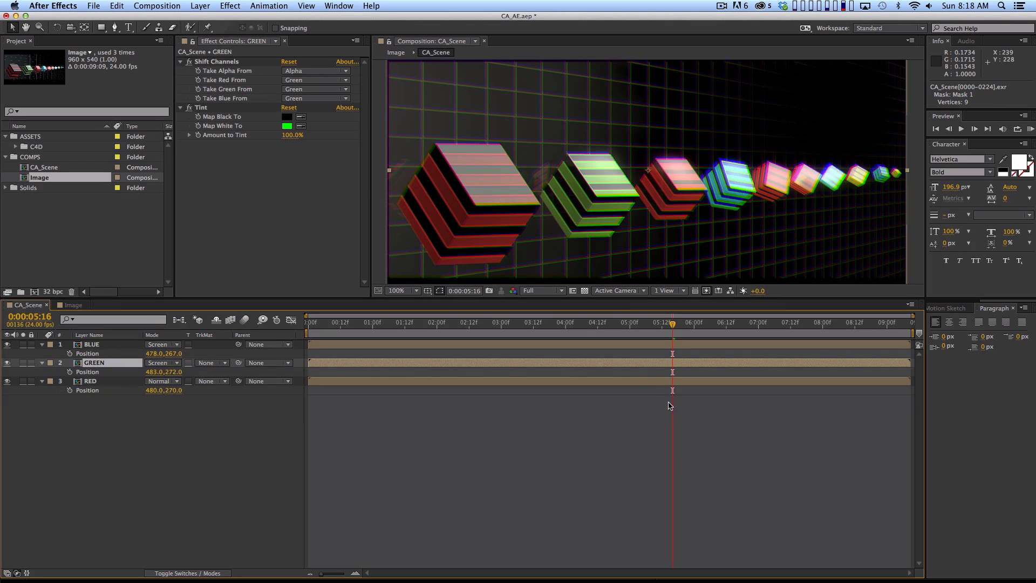
drag(393, 326, 597, 356)
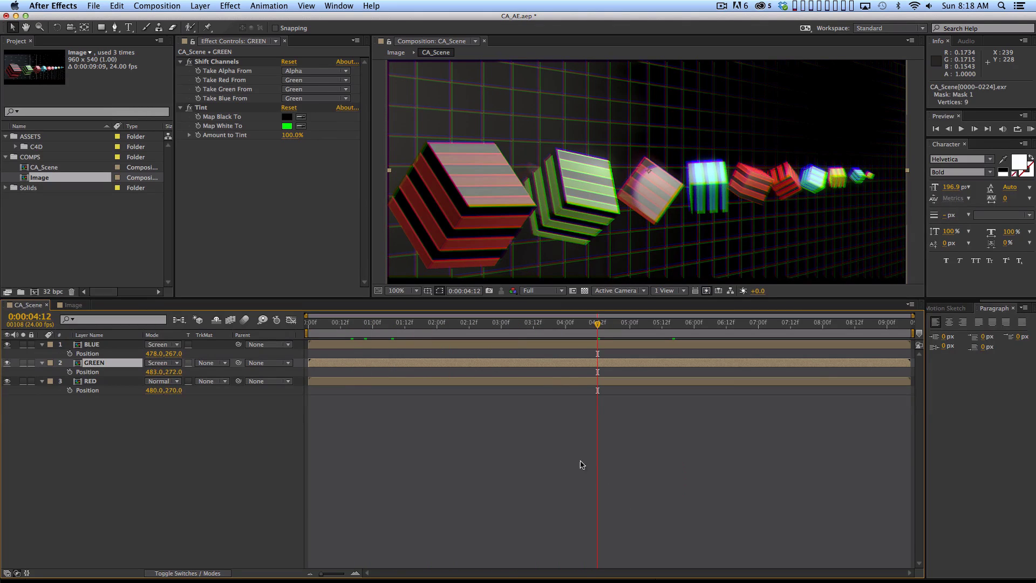
- Switch to Nuke and bring the properties of the Read1 node for the CA_Scene EXR sequence to the front
key(super+Tab)
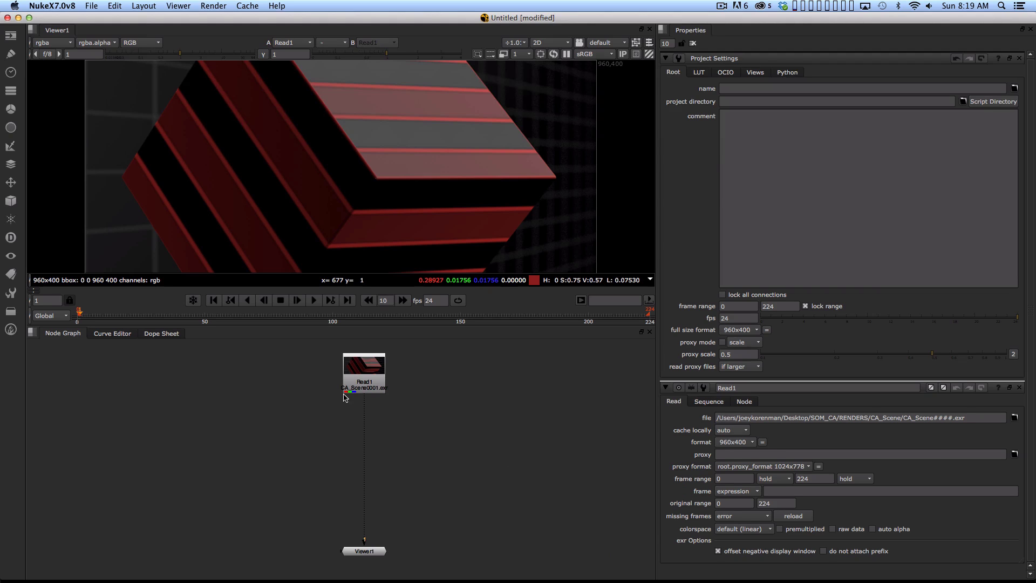
drag(359, 362, 357, 385)
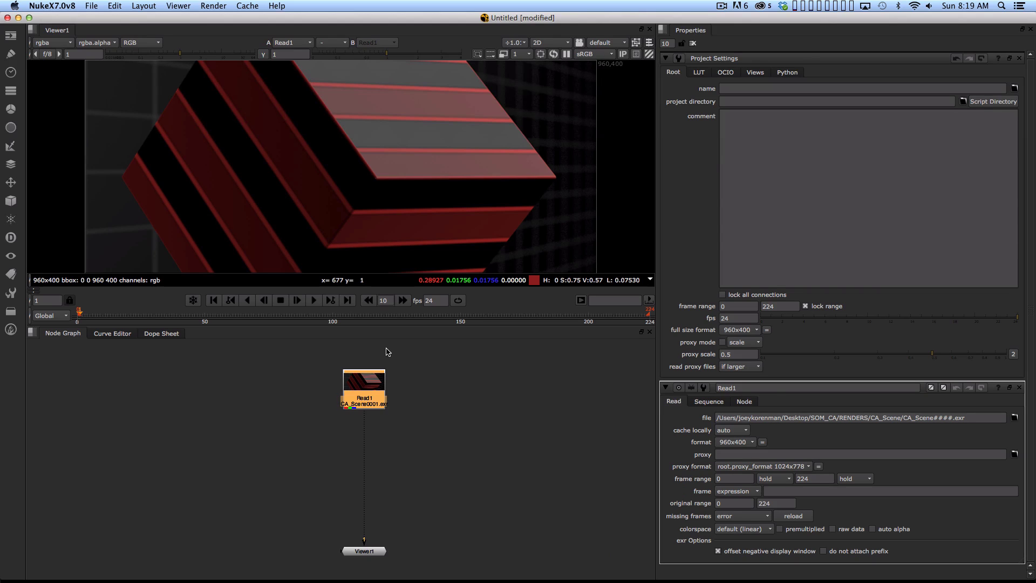
mouse_move(367, 386)
mouse_down()
mouse_move(356, 386)
mouse_move(377, 380)
mouse_up()
click(420, 460)
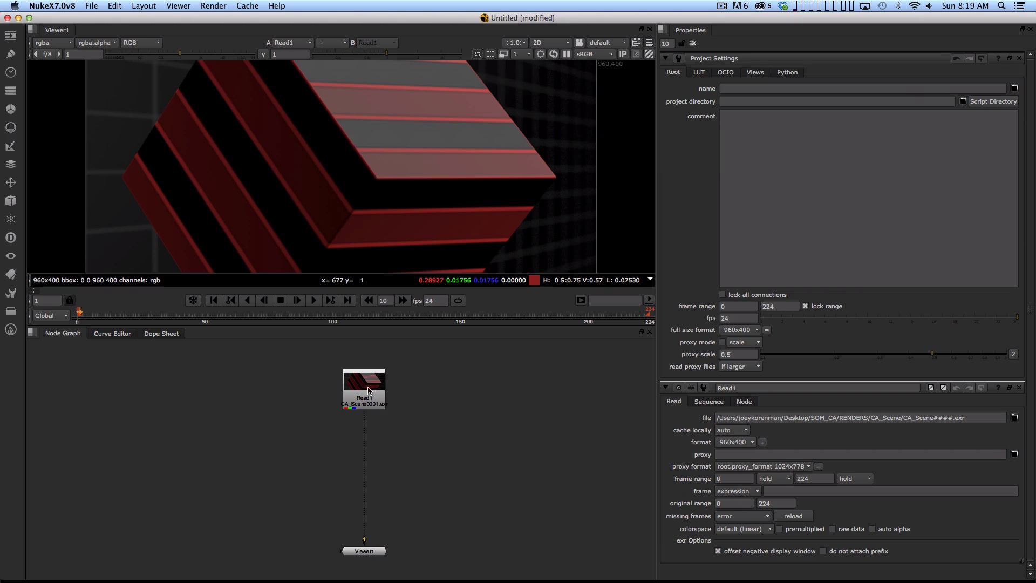
drag(373, 389, 373, 387)
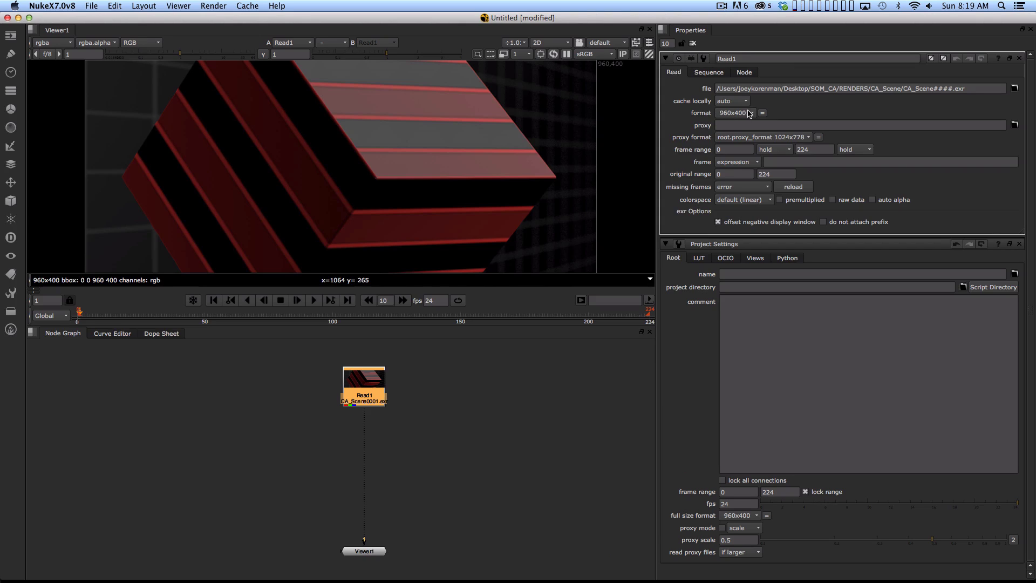
- Reposition the Read1 node slightly higher in the node graph and go to frame 116 of the sequence
click(503, 418)
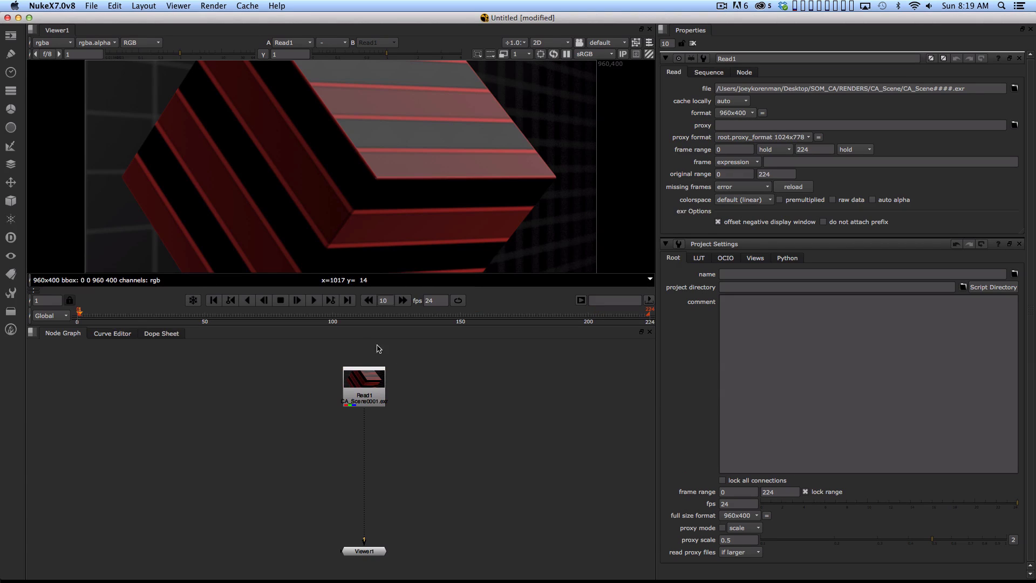
drag(366, 393, 367, 385)
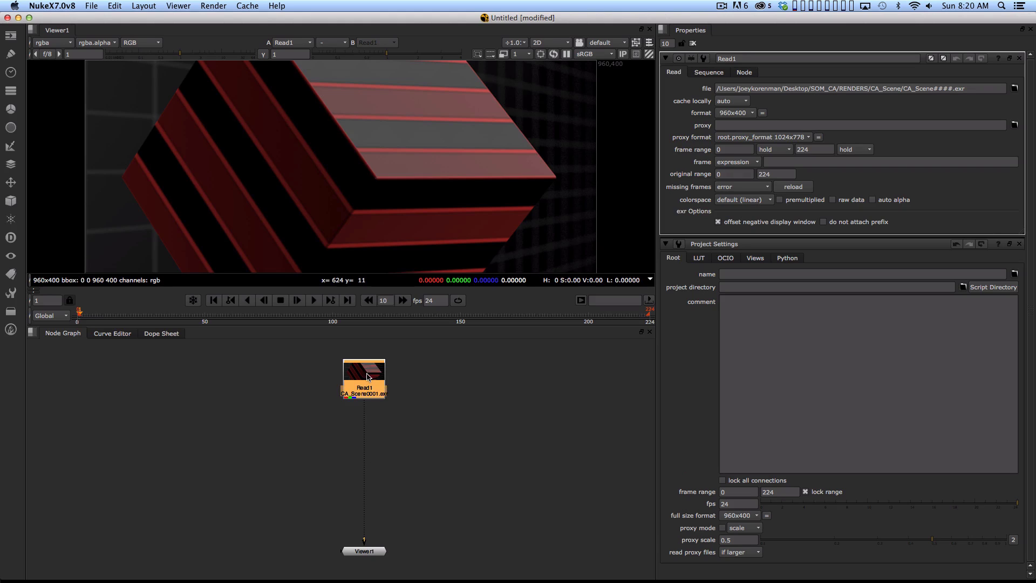
drag(368, 378, 378, 381)
click(402, 436)
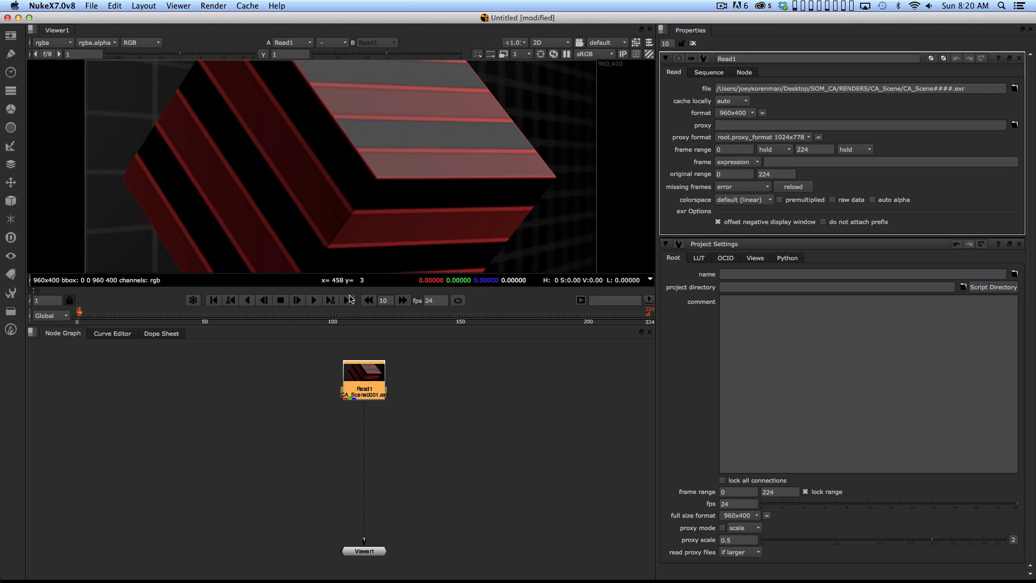
click(375, 316)
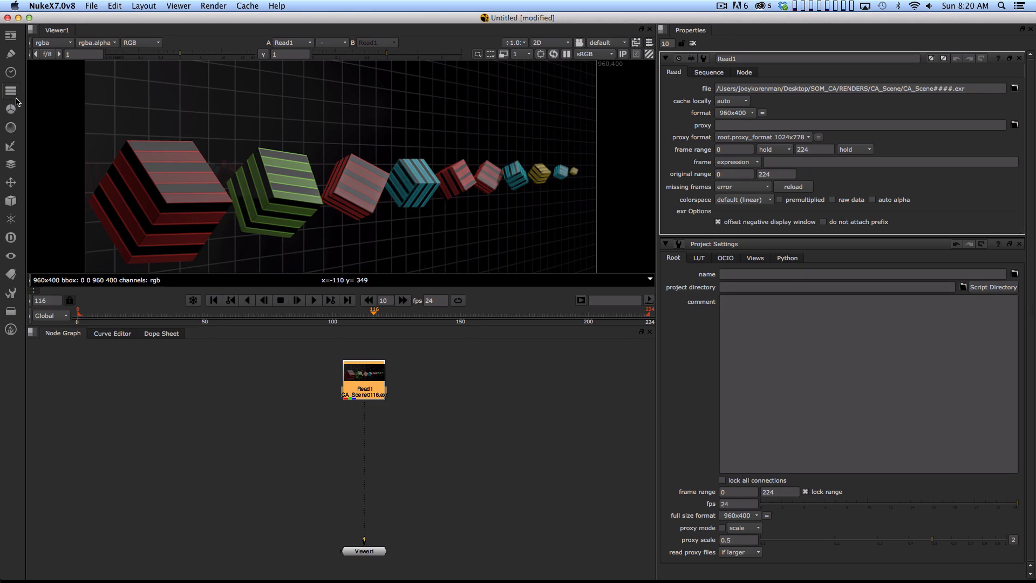
- Examine which nodes the channel, filter and merge node categories offer
click(11, 99)
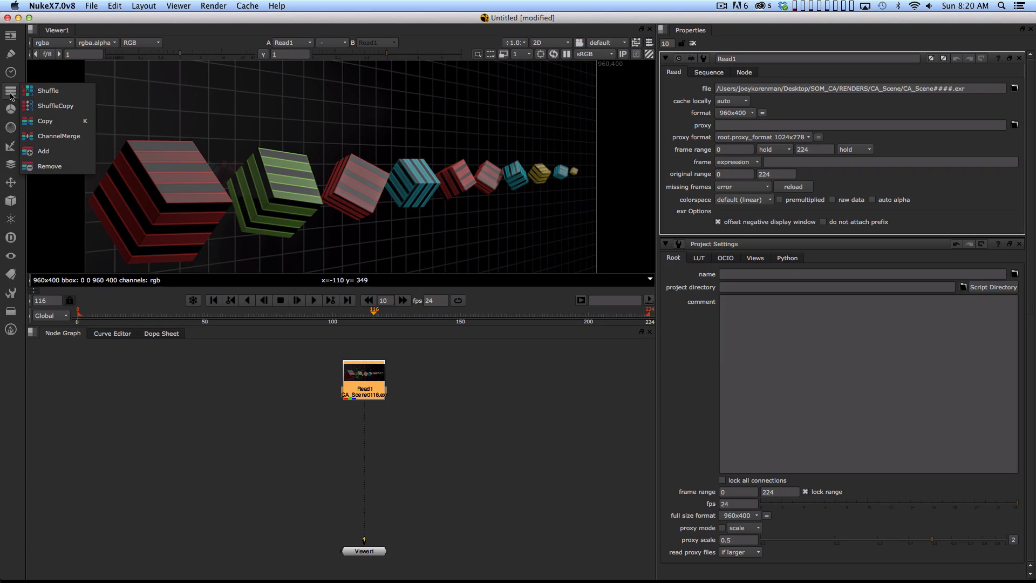
click(11, 111)
click(10, 129)
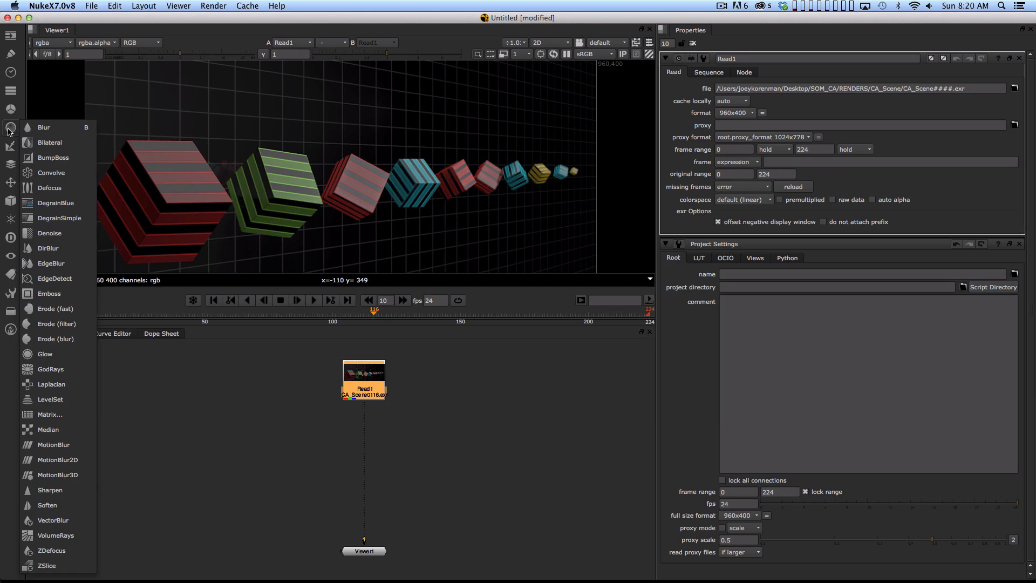
click(10, 148)
click(10, 148)
click(8, 166)
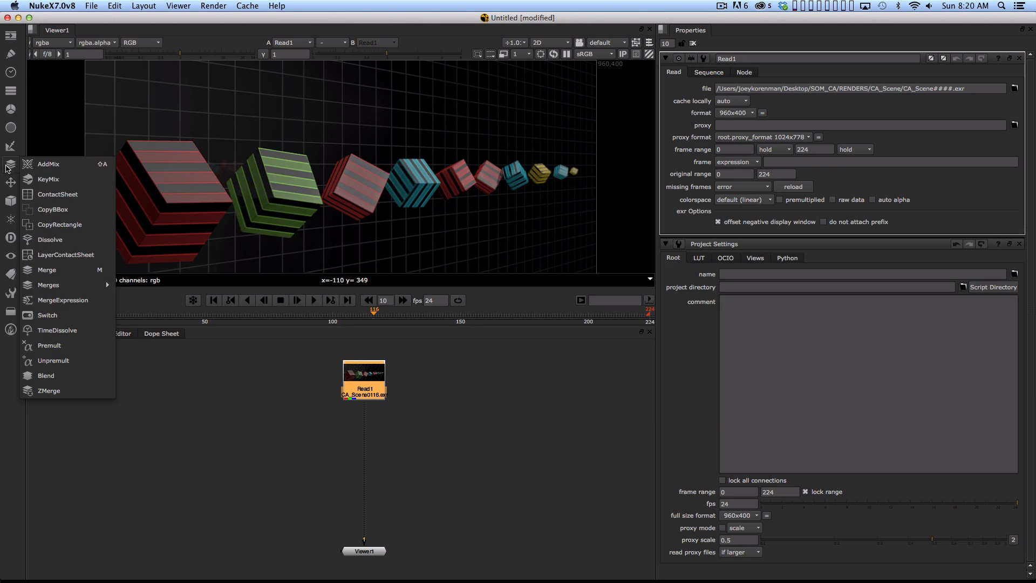
click(232, 431)
- Add a Grade node and insert it on the connection between Read1 and Viewer1
click(248, 441)
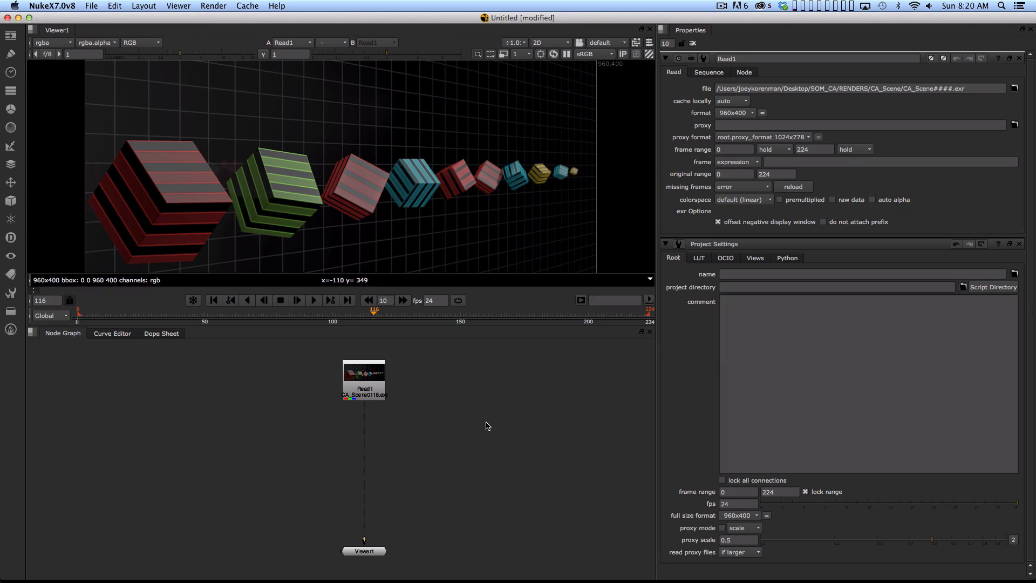
key(Tab)
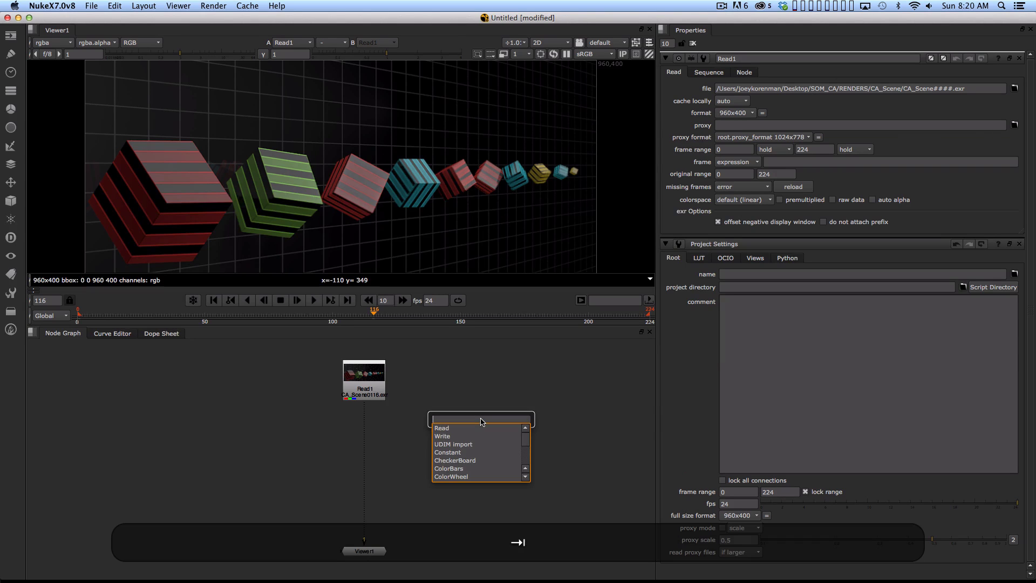
text(grade)
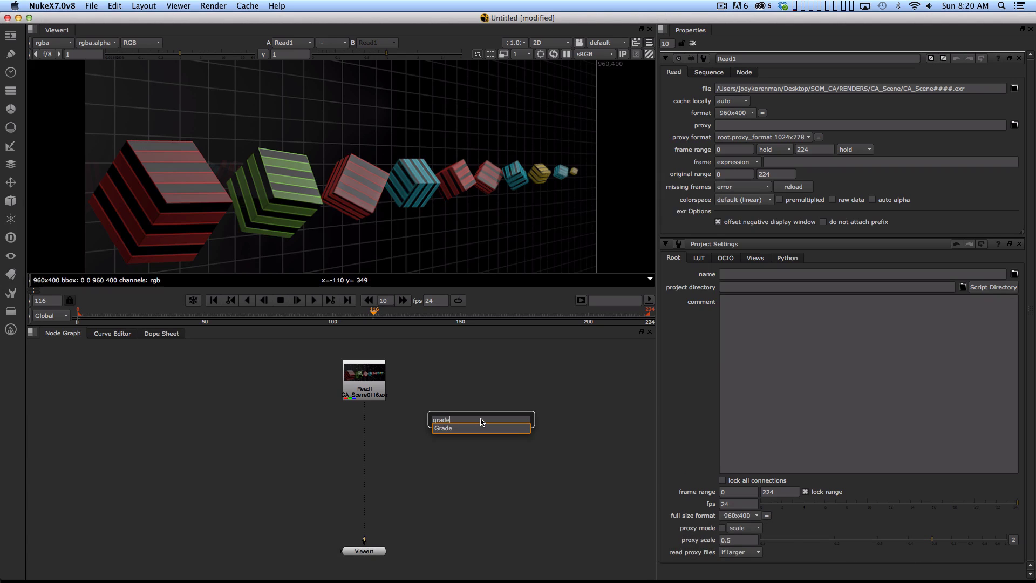
key(Return)
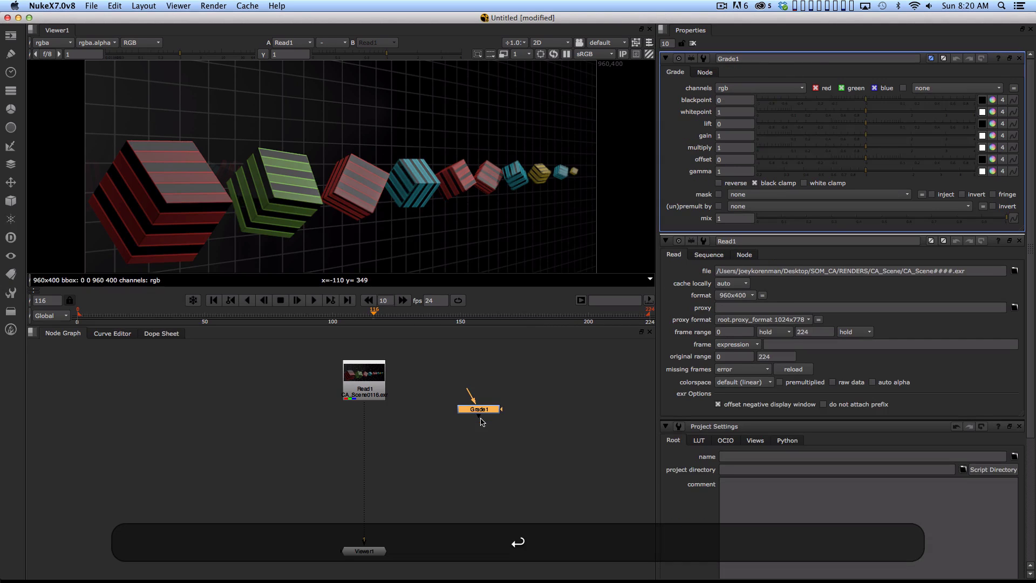
drag(478, 413, 365, 432)
click(379, 463)
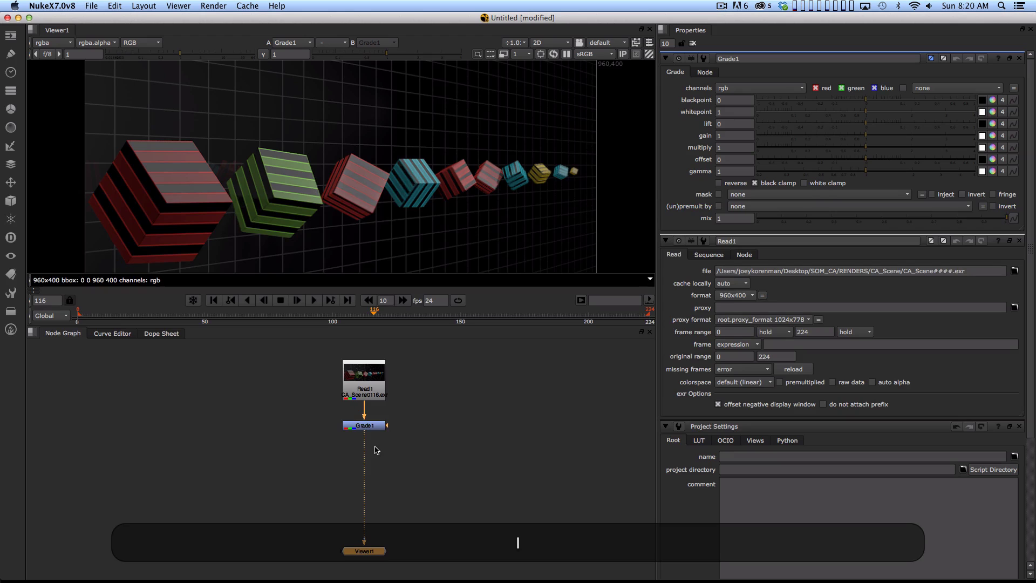
- Move the Viewer1 node out to the side of the node chain, then disconnect it and reconnect it to Grade1
drag(392, 560, 437, 497)
drag(359, 556, 503, 476)
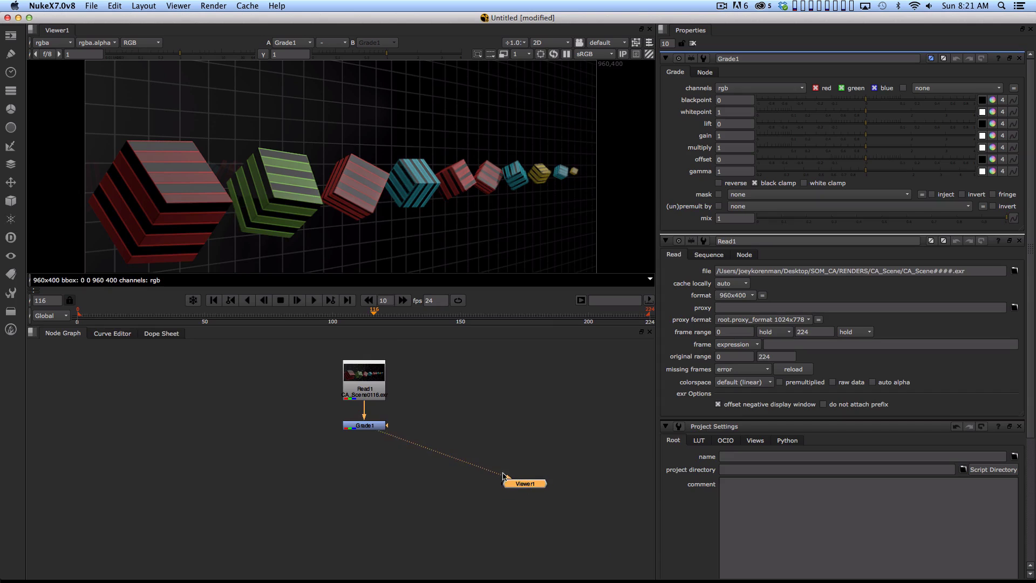
drag(390, 438, 382, 500)
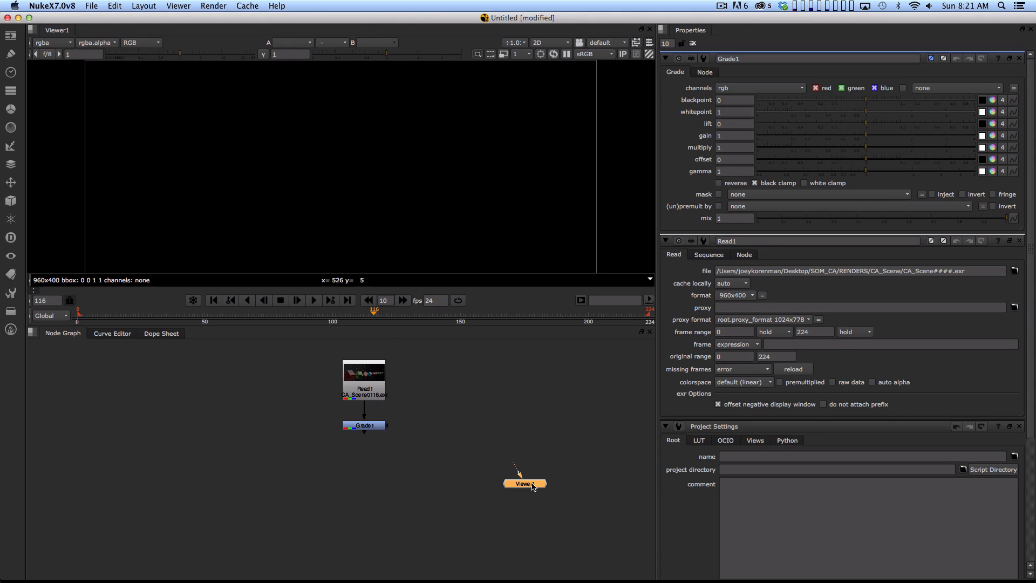
drag(533, 486, 393, 429)
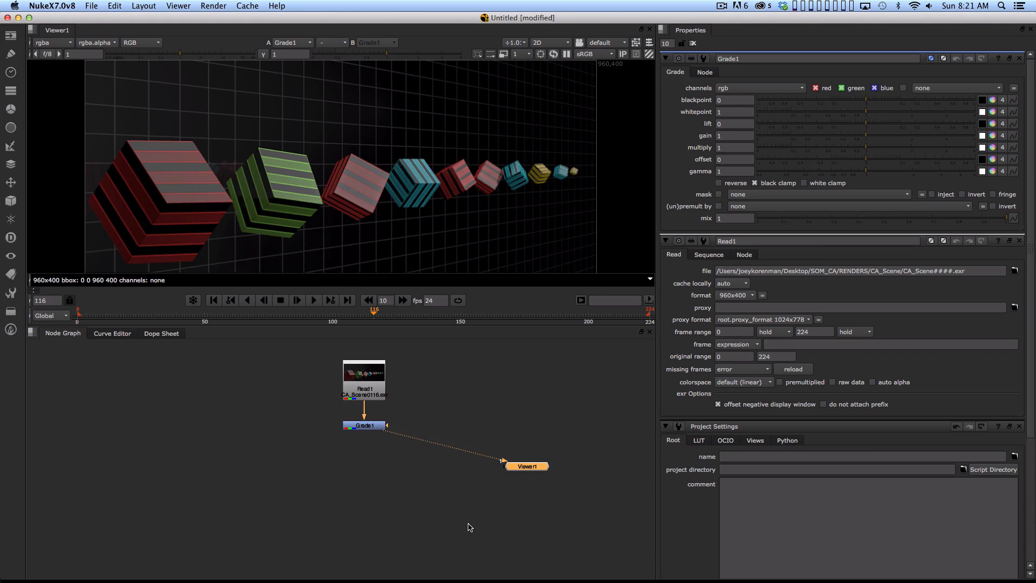
- Compare the original and graded image by viewing Read1 and then Grade1 in the viewer
click(379, 385)
key(1)
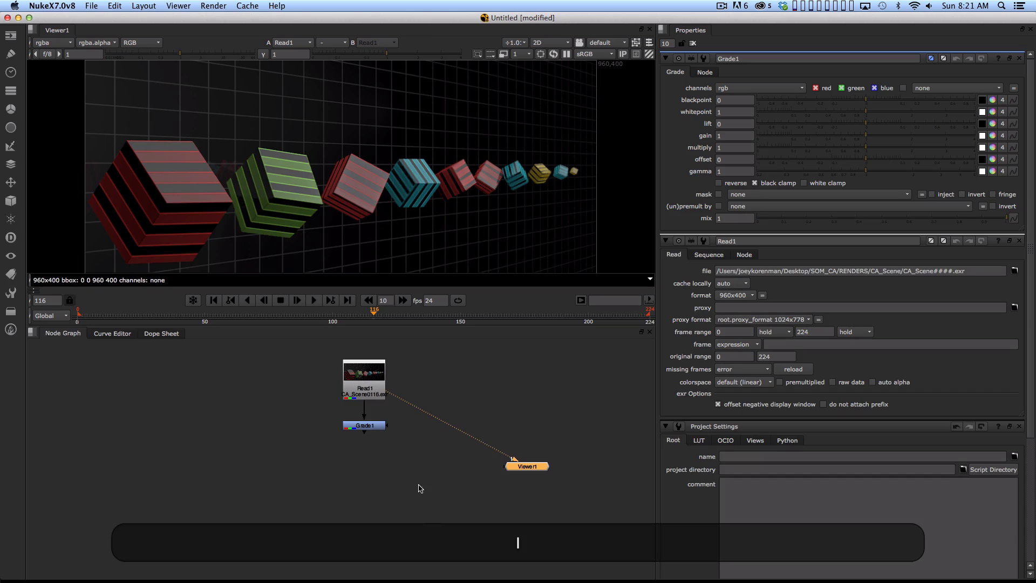
click(371, 427)
key(1)
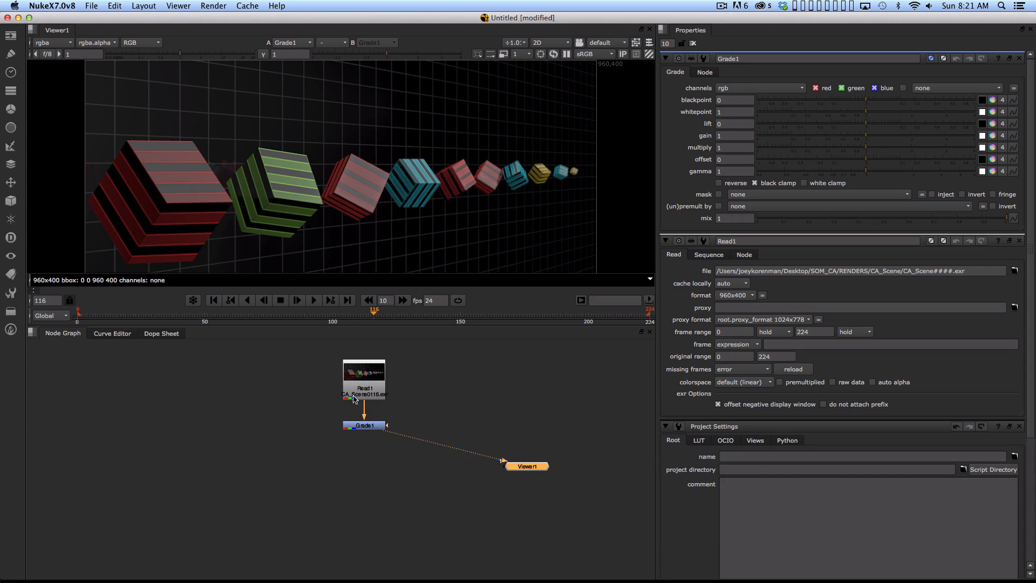
- Select the Grade1 node and set its gain to 1.84
click(365, 429)
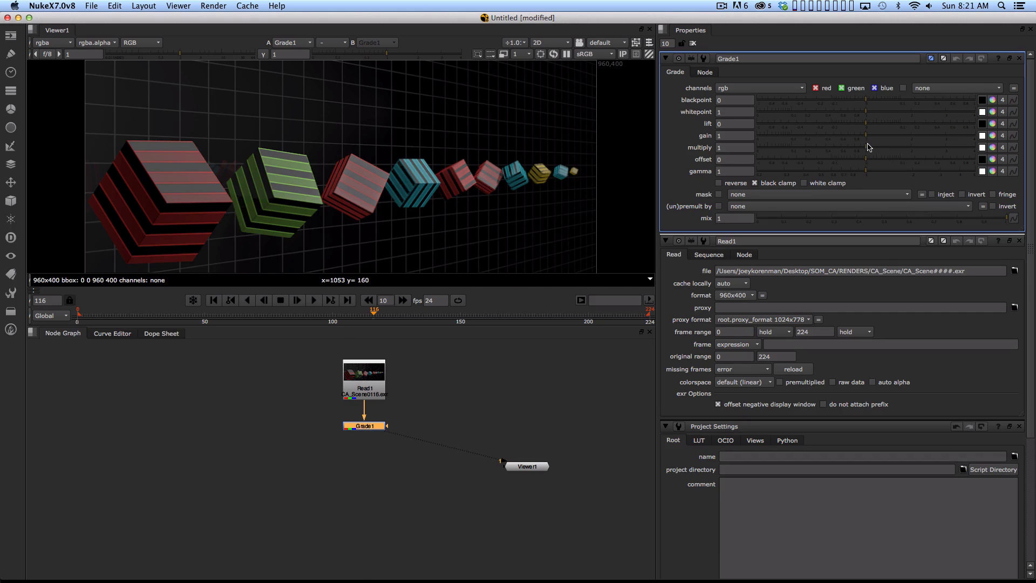
drag(866, 136, 905, 141)
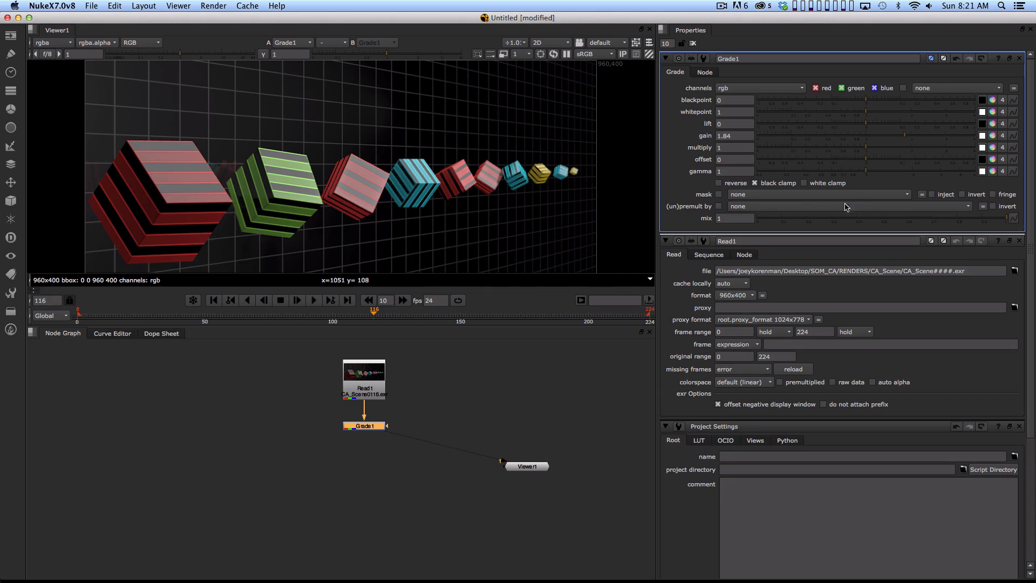
- Try a higher gamma on Grade1 and undo the gamma change
drag(867, 173, 905, 173)
key(super+z)
key(super+z)
key(super+z)
key(super+z)
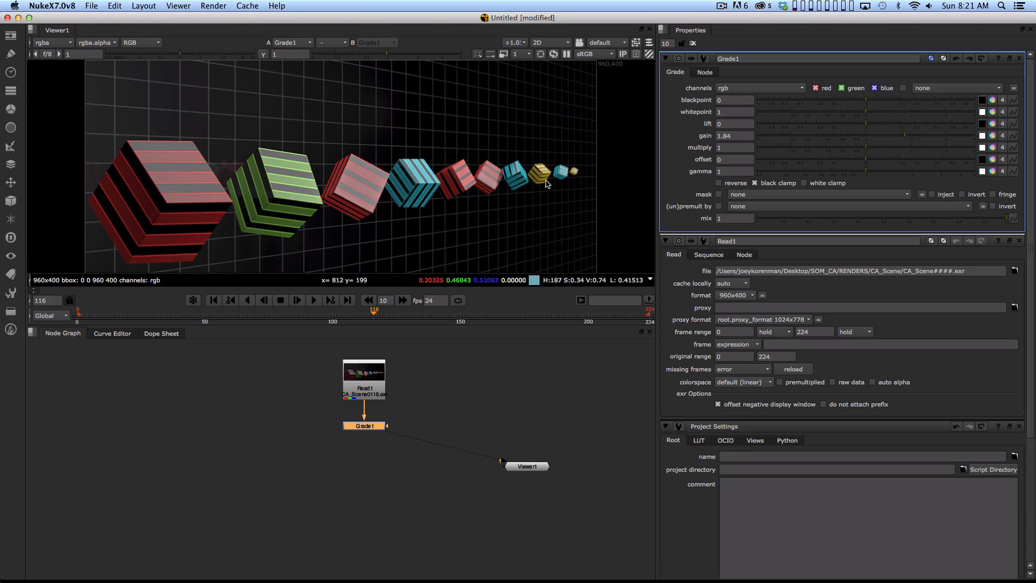
- Try a gain of 1.96 on Grade1 and bring it back to 1.84
click(910, 135)
right_click(910, 134)
key(Escape)
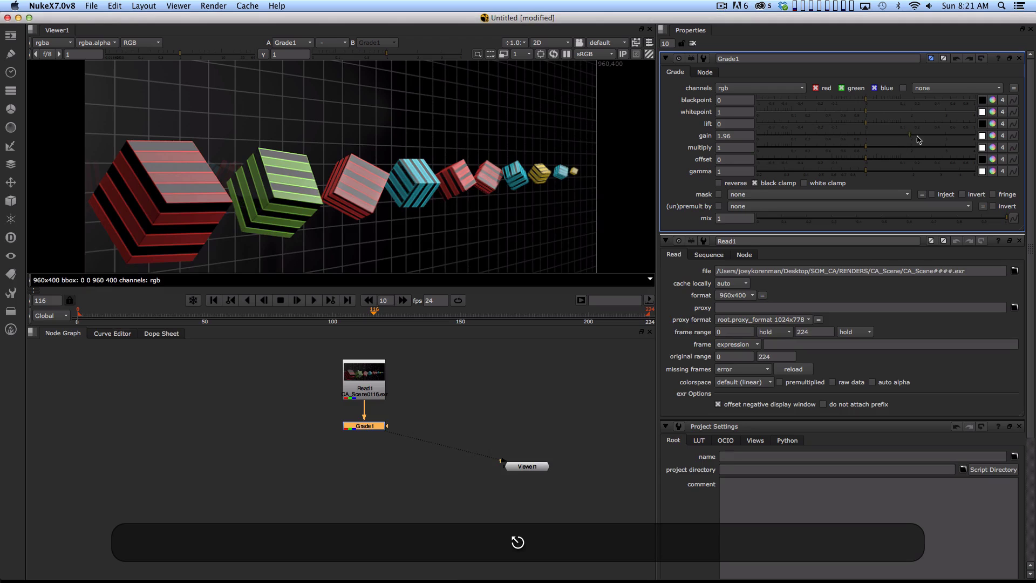
mouse_move(910, 135)
mouse_down()
mouse_move(842, 137)
mouse_move(977, 138)
mouse_move(903, 141)
mouse_up()
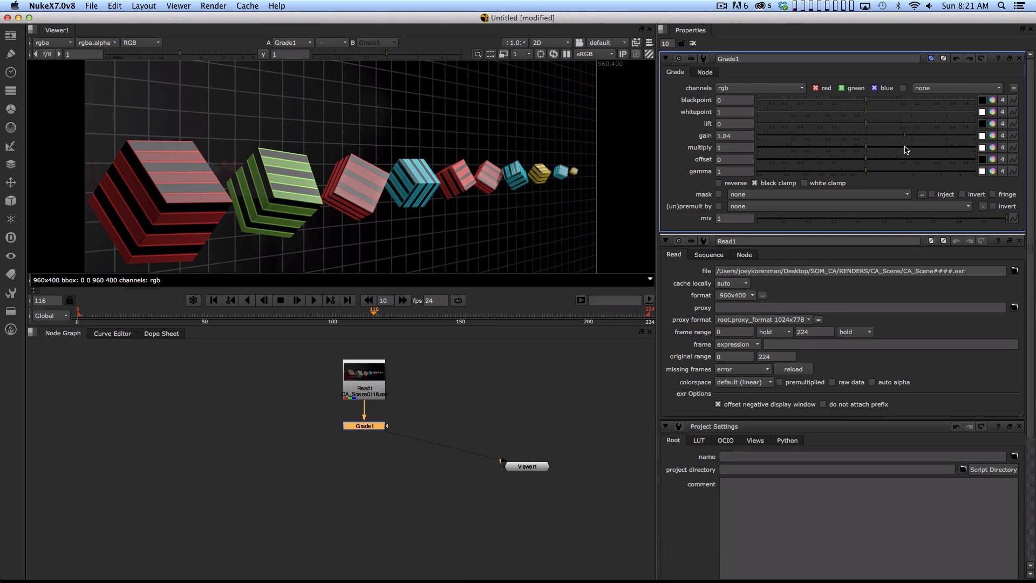
- Set Grade1's whitepoint to 0.76 and offset to 0.001, and undo a trial multiply value of 1.46
mouse_move(868, 115)
mouse_down()
mouse_move(877, 116)
mouse_move(852, 122)
mouse_up()
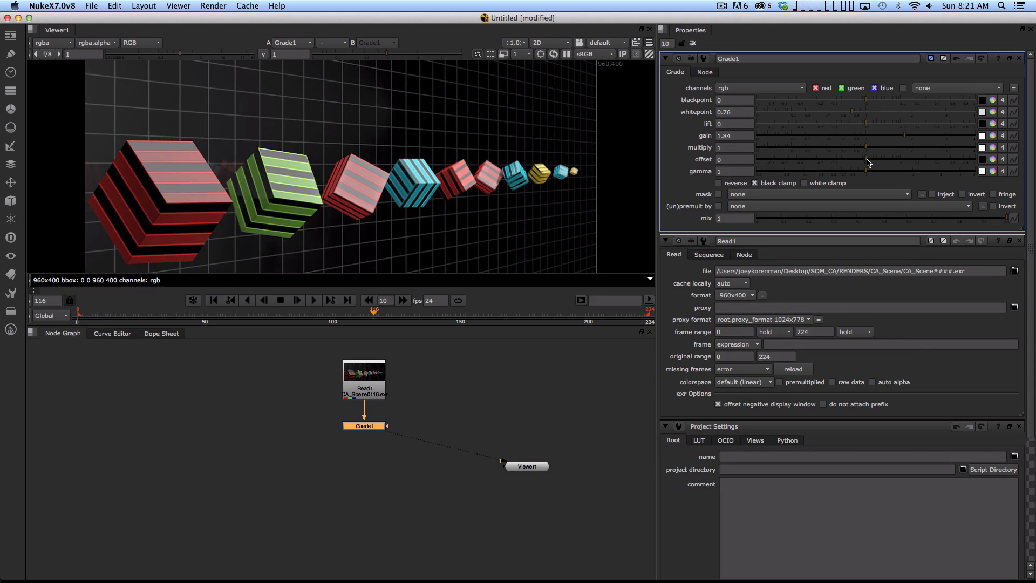
mouse_move(868, 161)
mouse_down()
mouse_move(884, 157)
mouse_move(869, 158)
mouse_up()
click(872, 147)
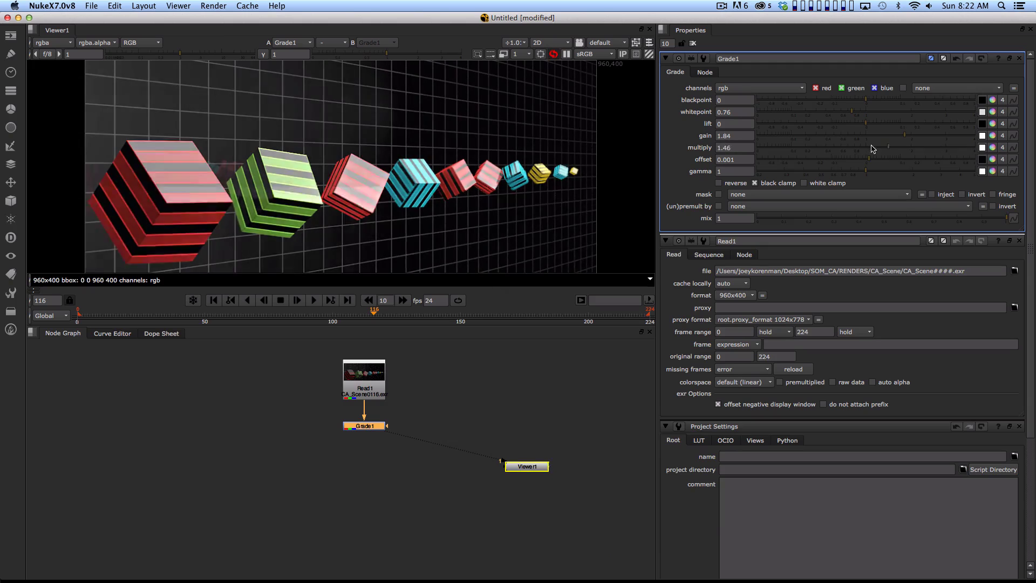
key(super+z)
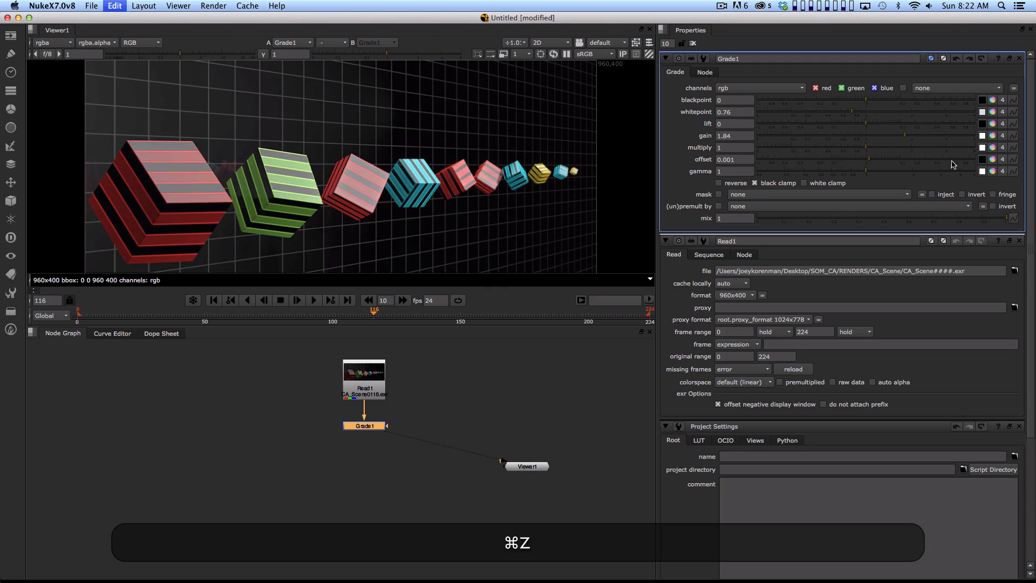
- Tint Grade1's multiply toward green with the colour wheel, using about red 0.481, green 1 and blue 0.740
click(992, 148)
drag(985, 439, 990, 485)
mouse_move(989, 478)
mouse_down()
mouse_move(968, 480)
mouse_move(962, 456)
mouse_up()
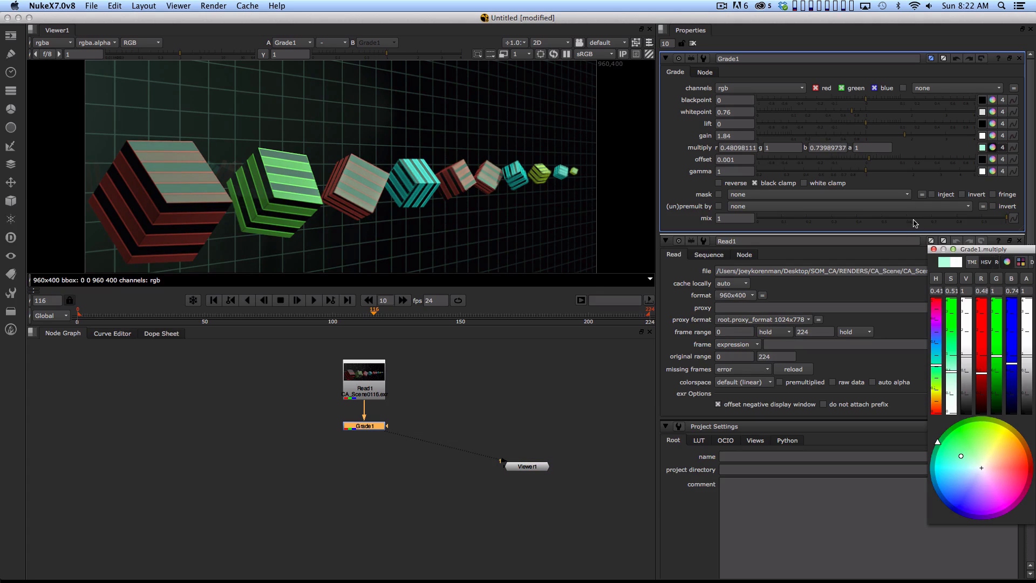
click(935, 250)
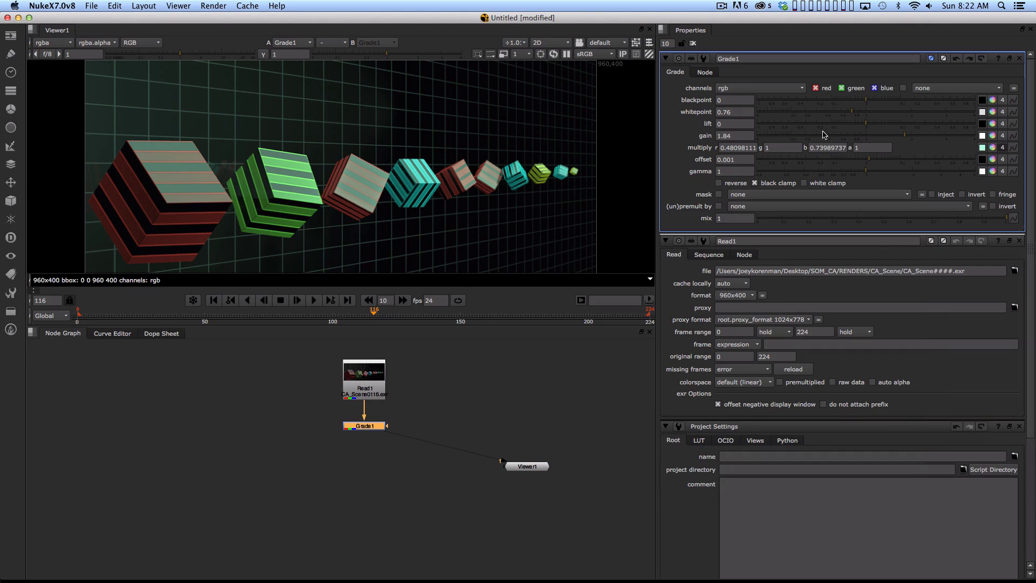
- Tint Grade1's gain toward red with the colour wheel, using about red 1.84, green 0.793 and blue 0.752
click(992, 135)
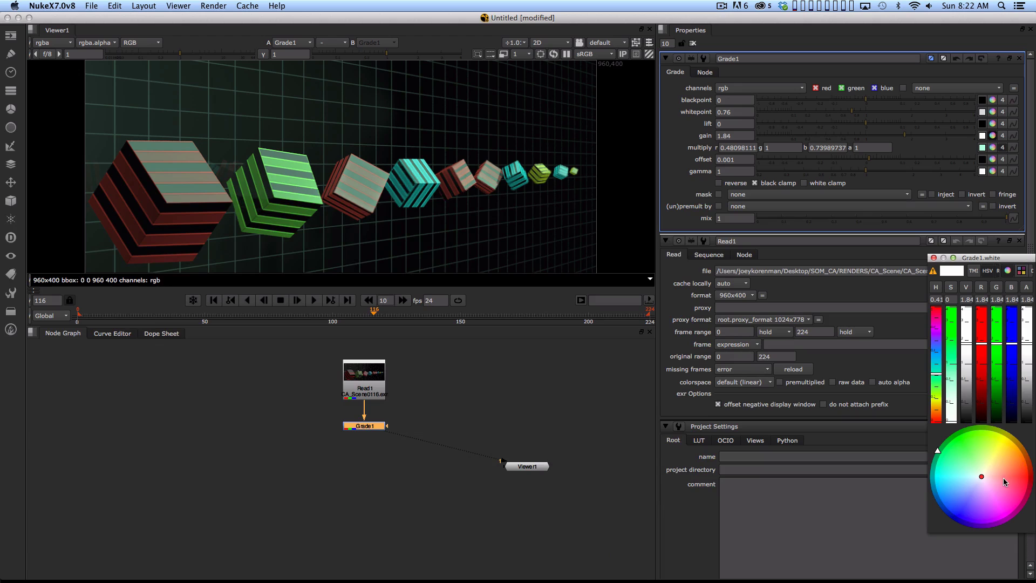
mouse_move(1003, 477)
mouse_down()
mouse_move(990, 489)
mouse_move(999, 494)
mouse_move(954, 471)
mouse_move(988, 480)
mouse_move(1018, 465)
mouse_move(1008, 475)
mouse_up()
drag(935, 261, 935, 258)
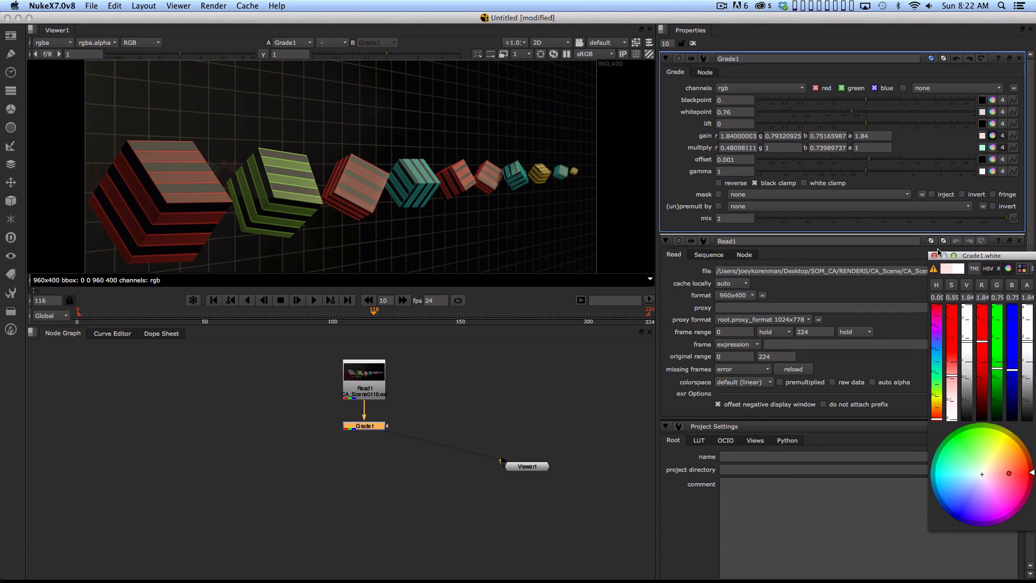
click(935, 255)
- Set Grade1's gamma to 1.34, lift to -0.004 and whitepoint to 1.01
mouse_move(880, 173)
mouse_down()
mouse_move(903, 176)
mouse_move(892, 179)
mouse_up()
click(867, 123)
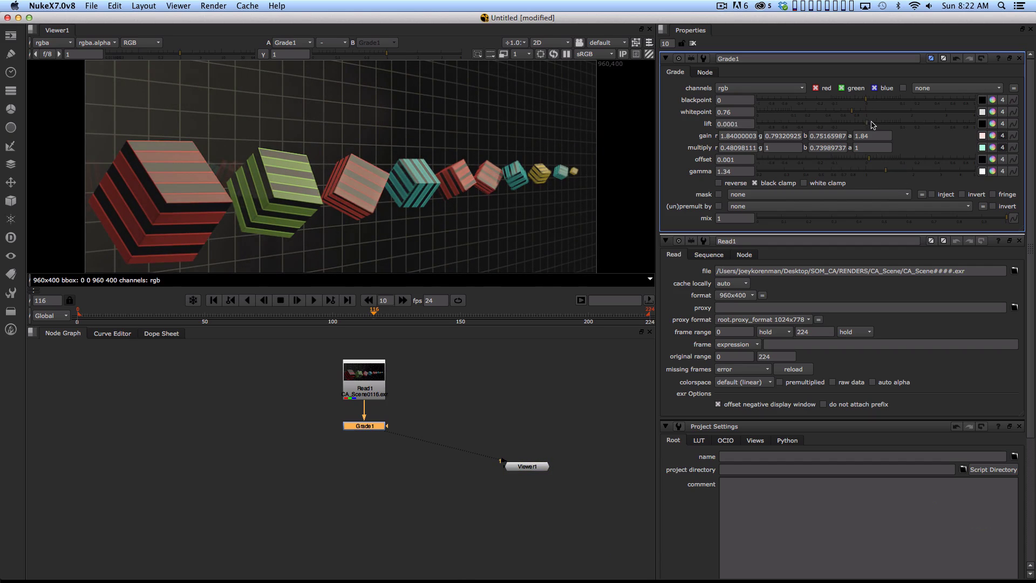
drag(873, 124, 866, 102)
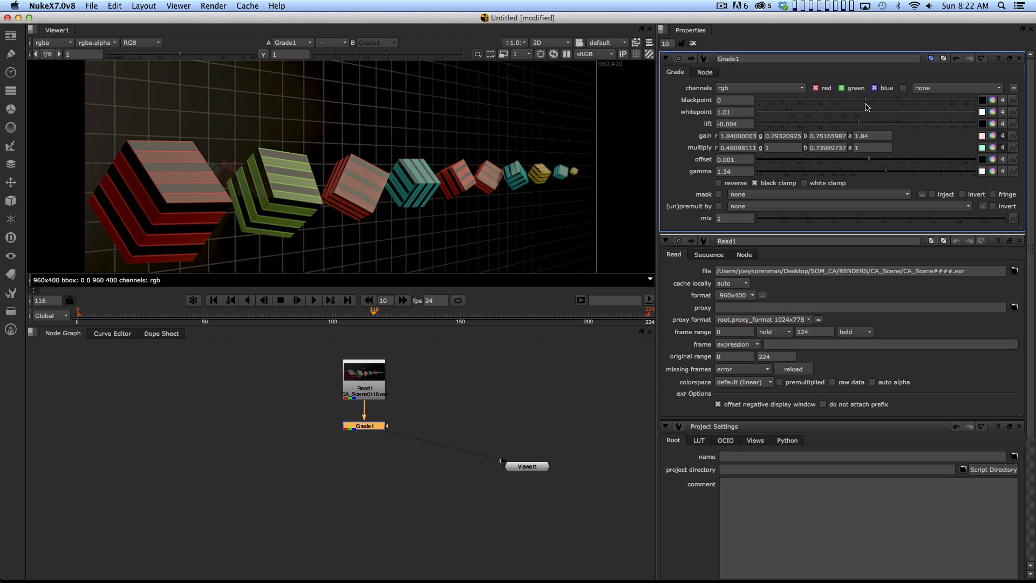
- Bring Grade1's multiply colour back to nearly neutral, about red 0.945, green 1 and blue 0.936
click(992, 148)
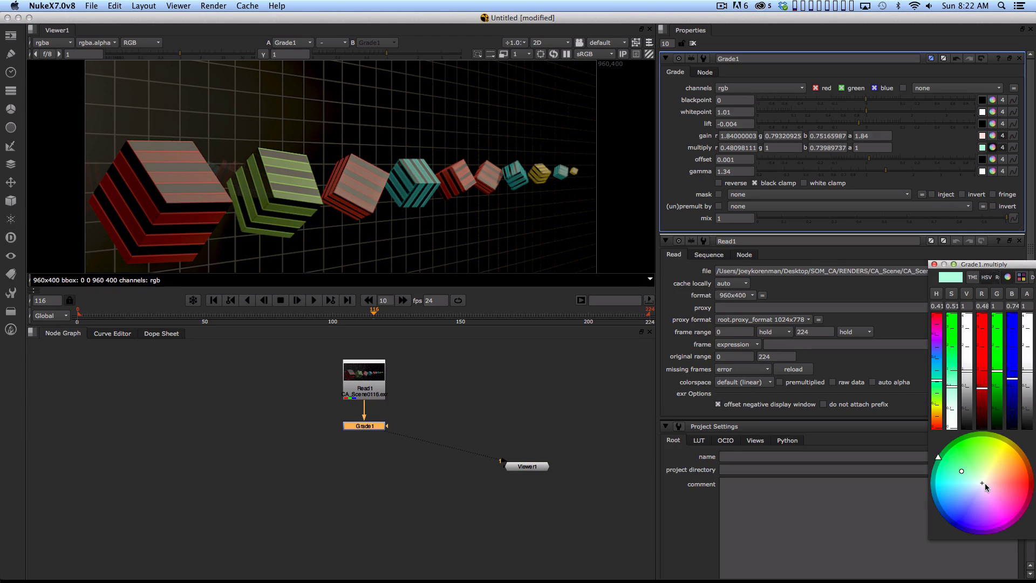
click(982, 482)
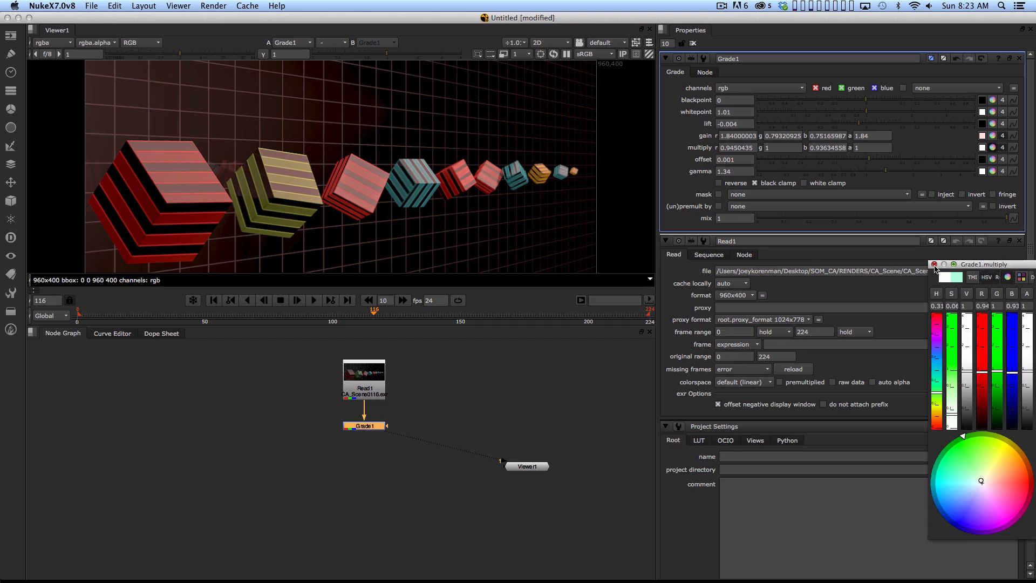
click(934, 264)
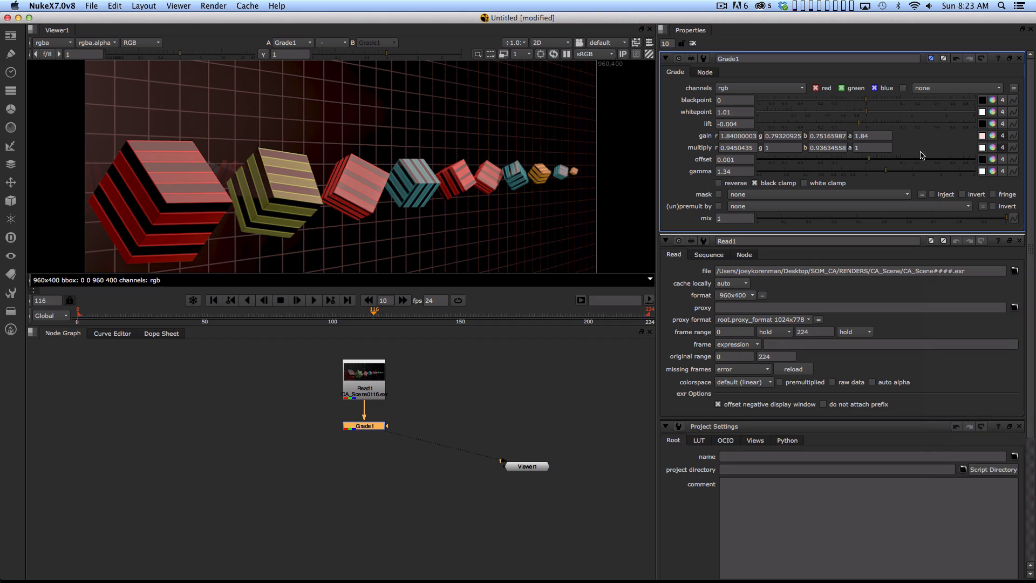
- Shift Grade1's gain toward teal with the colour wheel, using about red 0.910, green 1.84 and blue 1.673
click(983, 136)
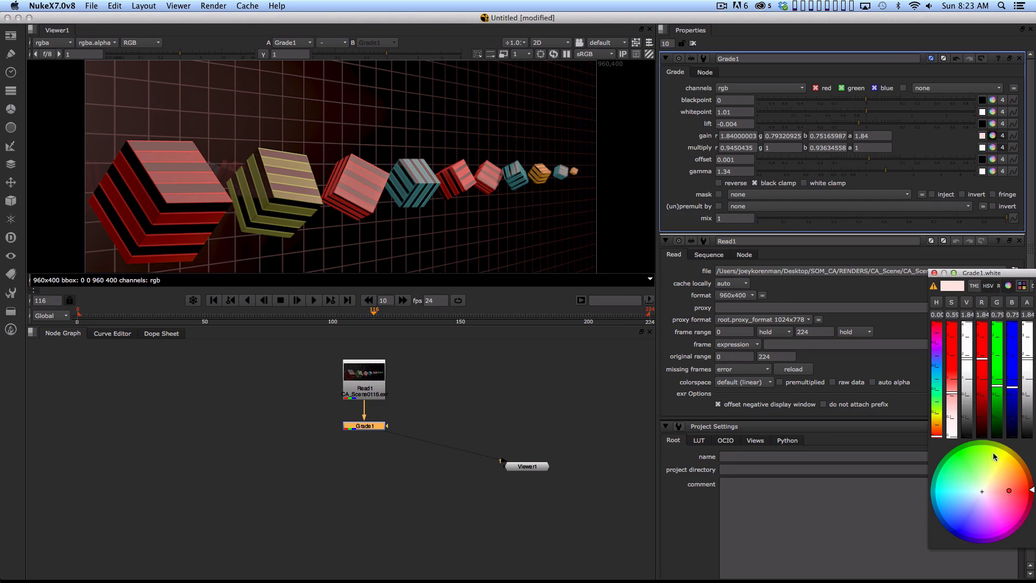
drag(980, 474, 959, 487)
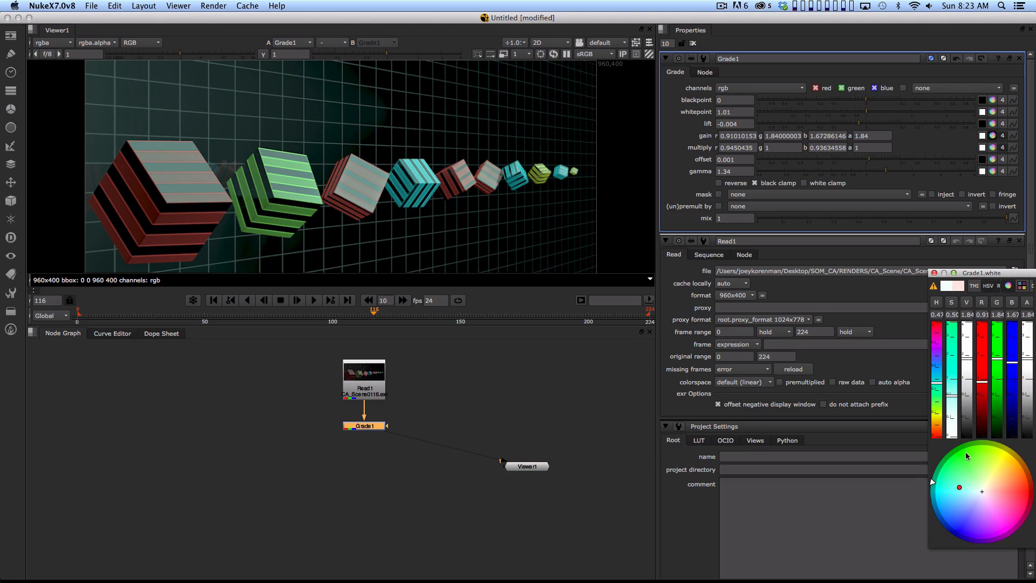
click(935, 273)
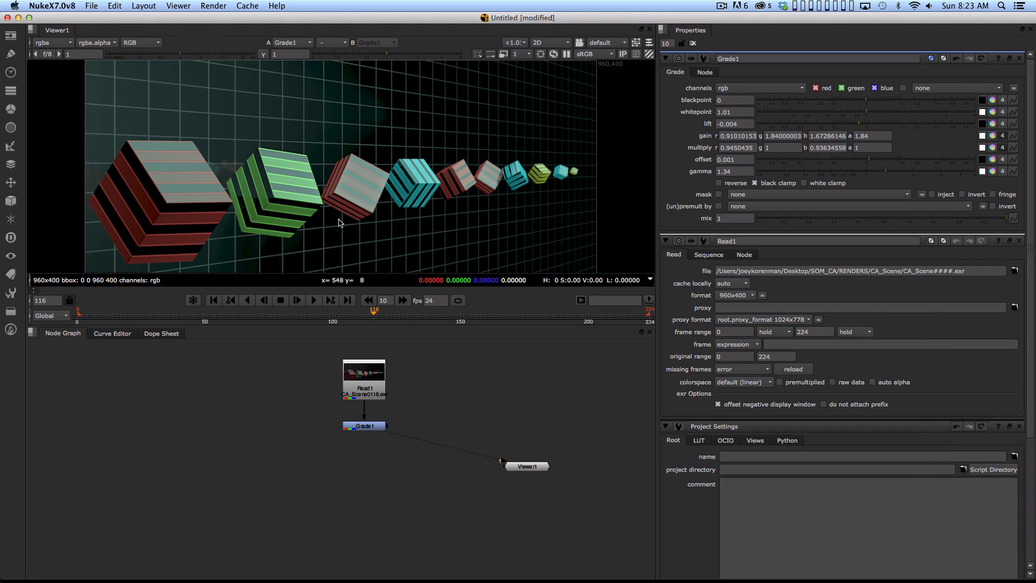
- Switch the viewer back and forth between Read1 and Grade1 to compare the original render with the graded image
click(368, 427)
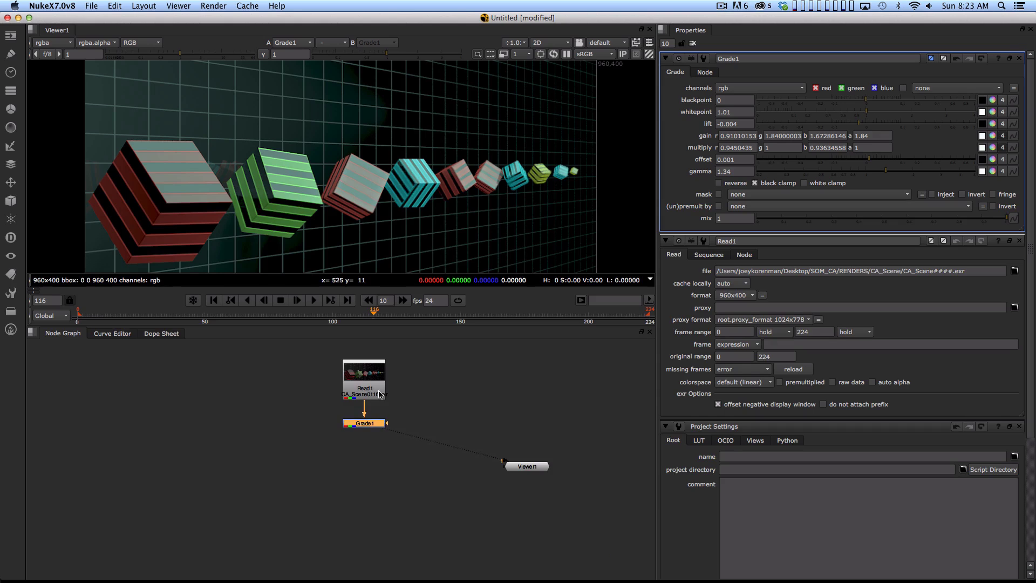
click(435, 378)
click(377, 383)
key(1)
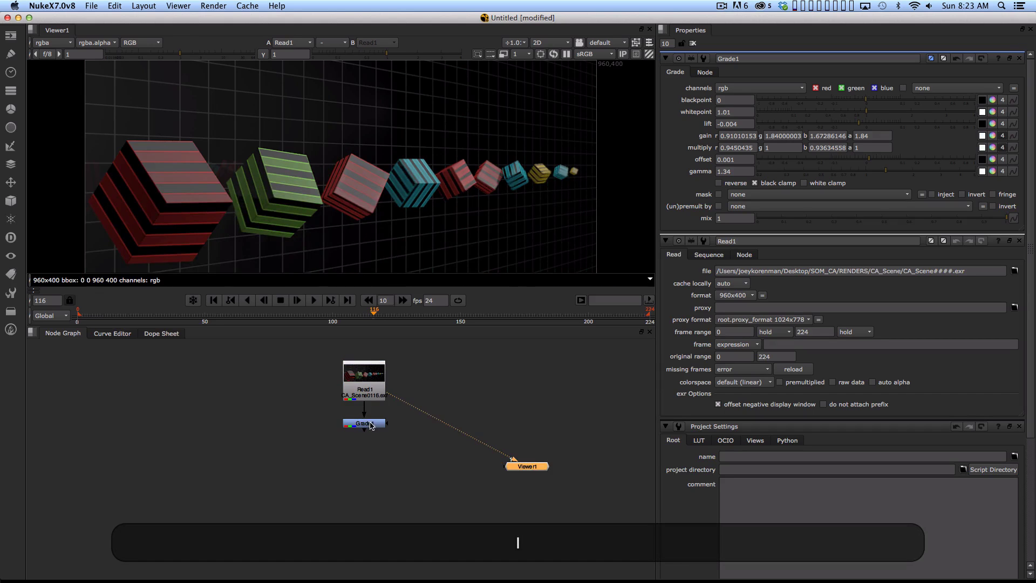
click(371, 425)
key(1)
click(372, 389)
key(1)
key(1)
key(1)
key(1)
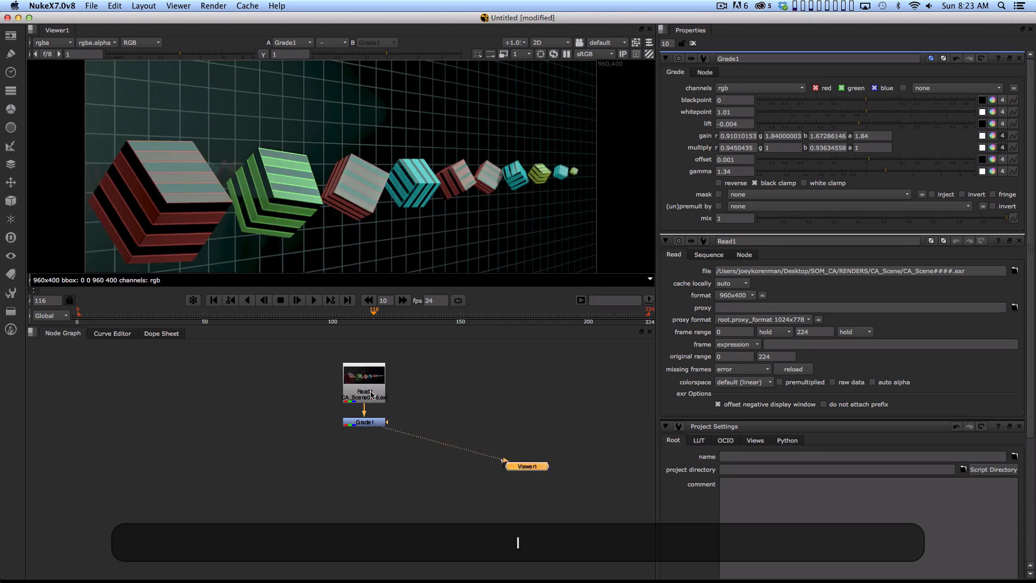
click(372, 395)
key(1)
click(377, 424)
key(1)
click(388, 467)
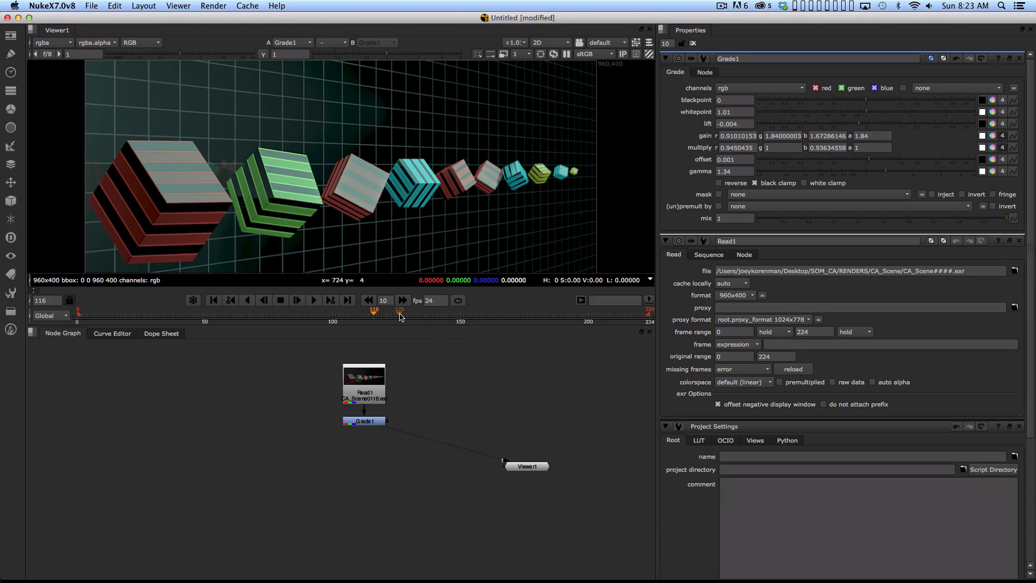
- Add a Glow node fed by Grade1's output and line it up in a column below Grade1
alt+drag(332, 493, 358, 452)
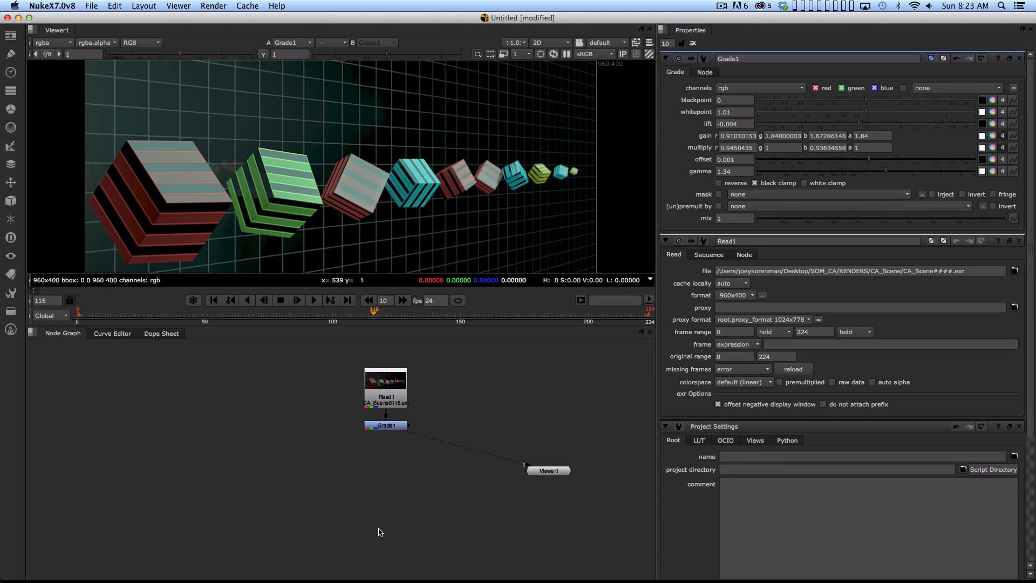
key(Tab)
text(glow)
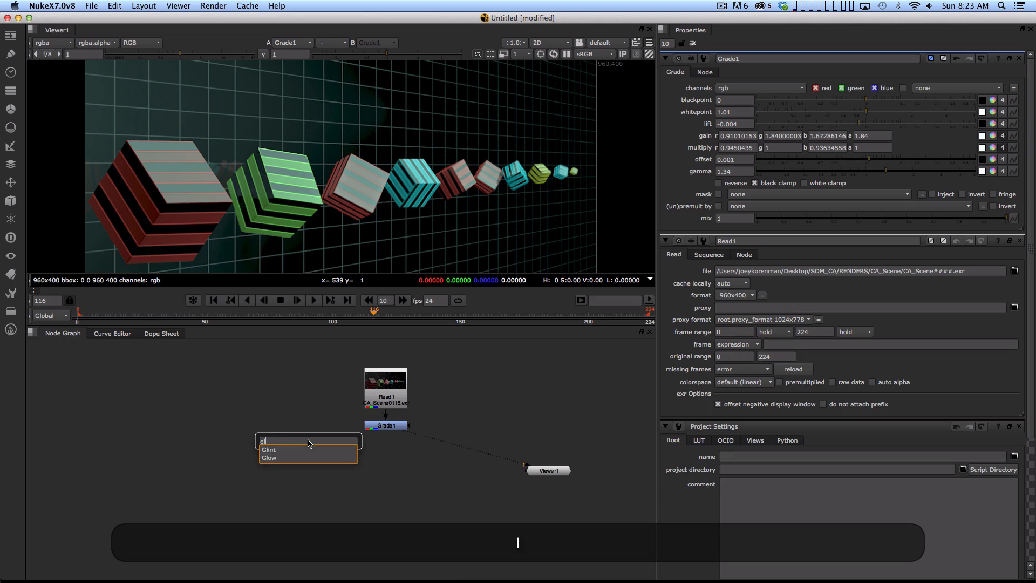
key(Return)
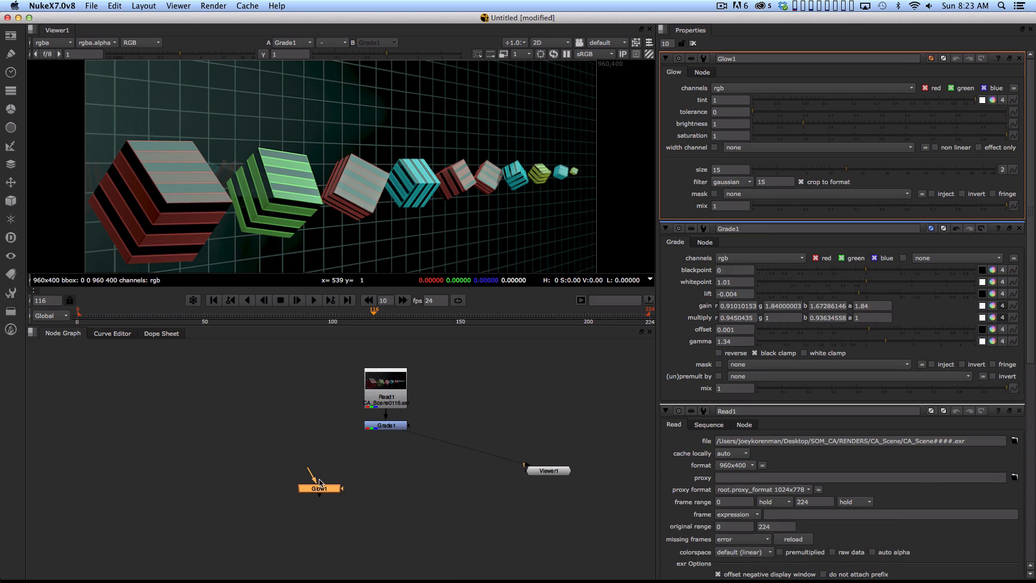
drag(315, 480, 385, 426)
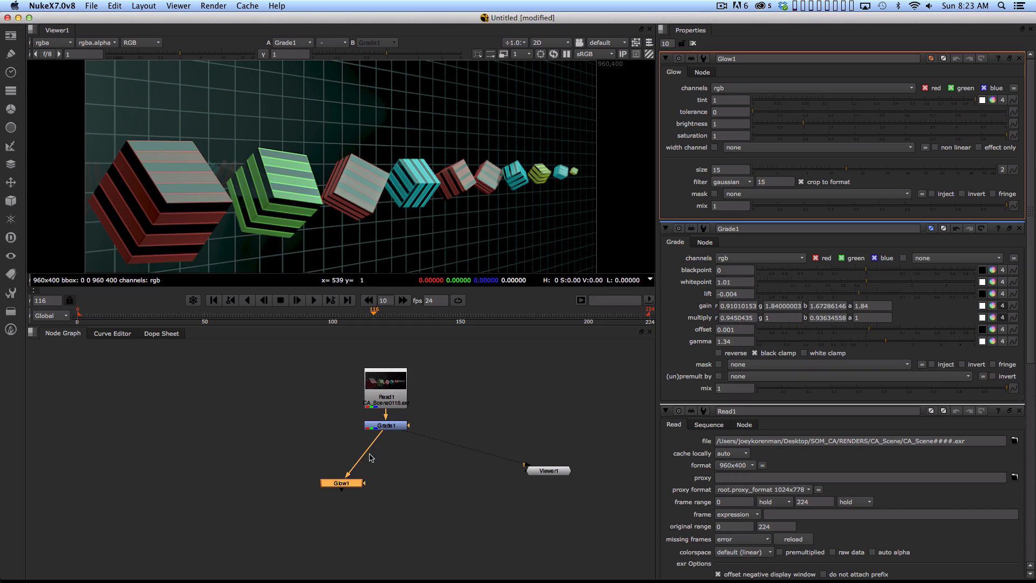
drag(361, 485, 405, 471)
drag(397, 426, 398, 435)
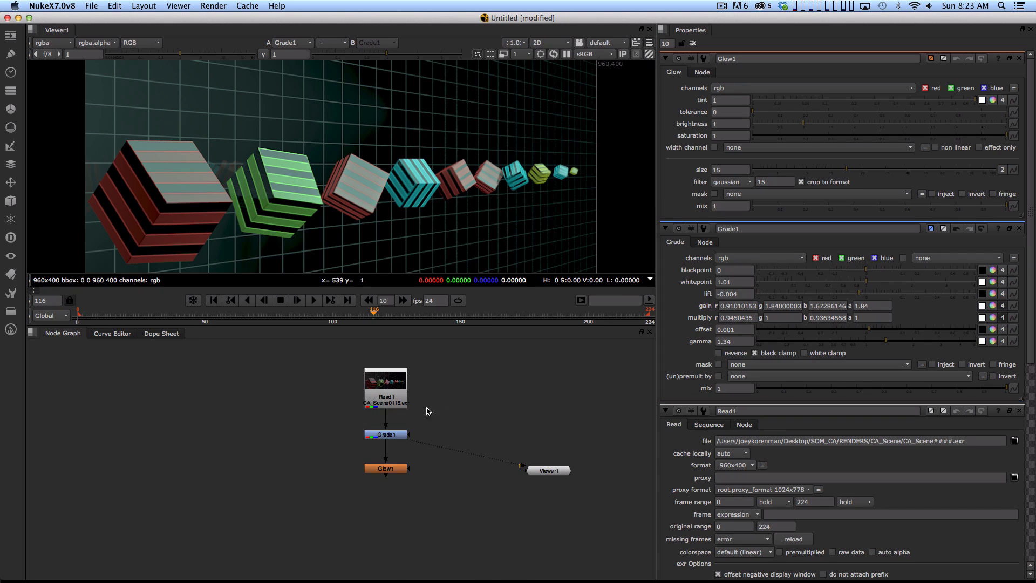
- View Read1, Grade1 and Glow1 in turn to examine the image at each stage of the node chain
click(402, 396)
key(1)
click(399, 436)
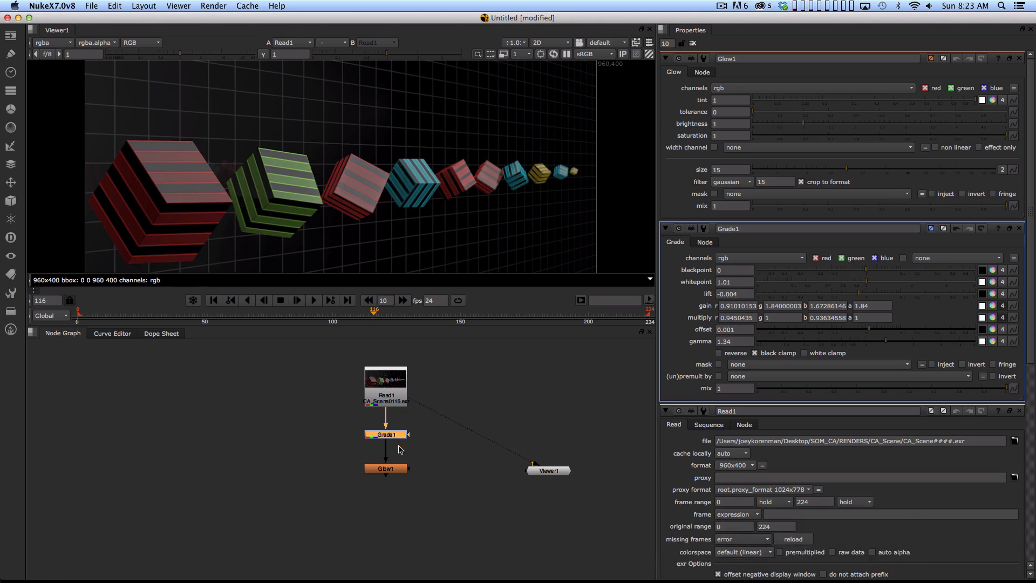
key(1)
click(391, 469)
key(1)
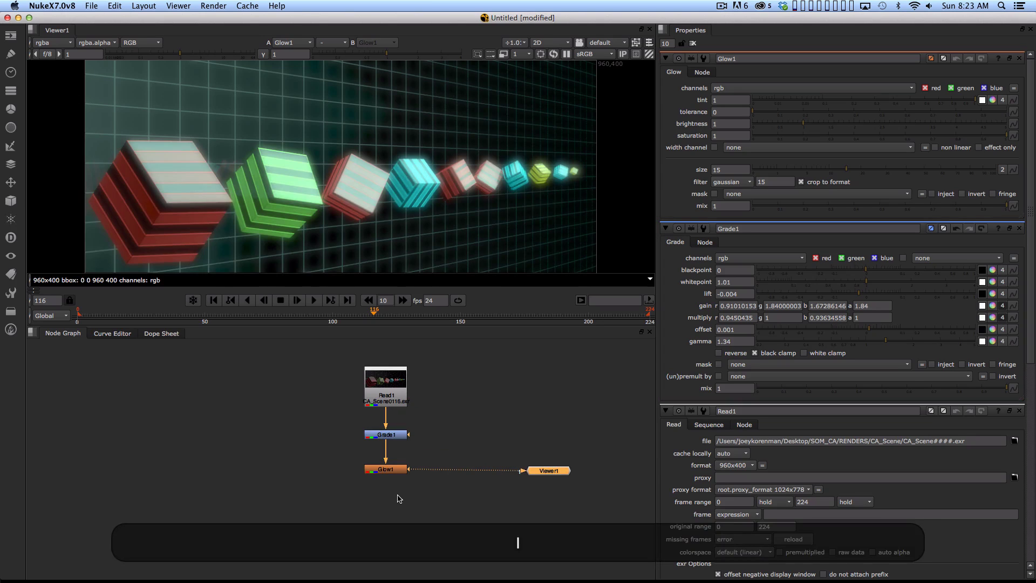
- Set Glow1's tolerance to 0.365 and its brightness to 1.92
click(388, 470)
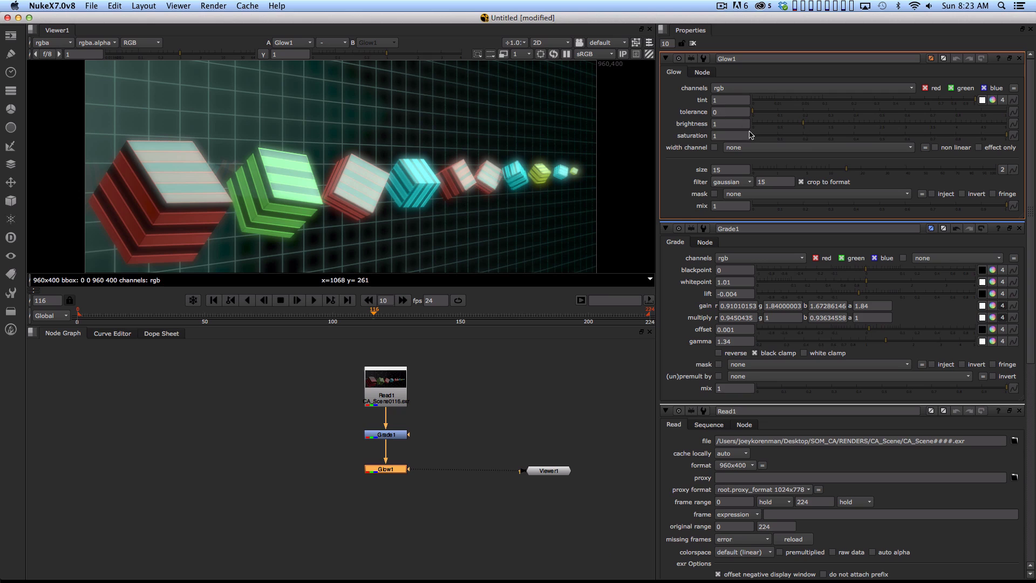
drag(759, 115, 845, 122)
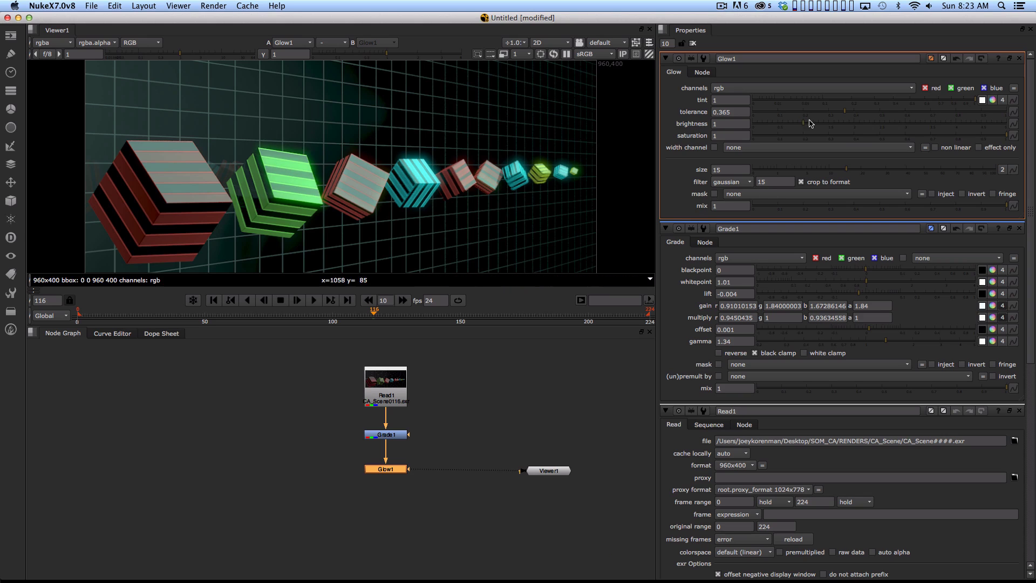
drag(809, 123, 852, 125)
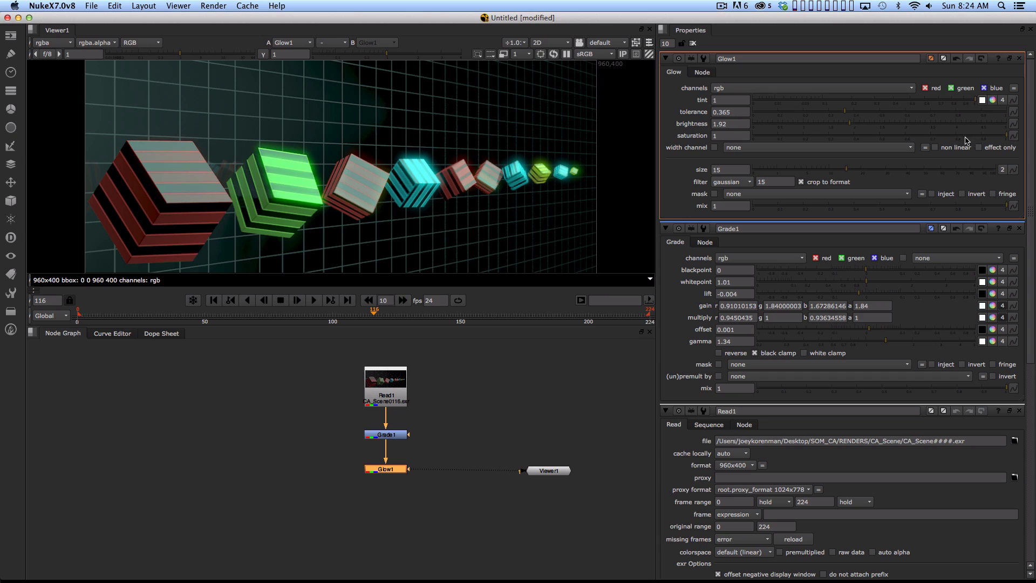
- Make Glow1 output the effect only, with saturation 0.21 and brightness 2.26
drag(966, 136, 723, 135)
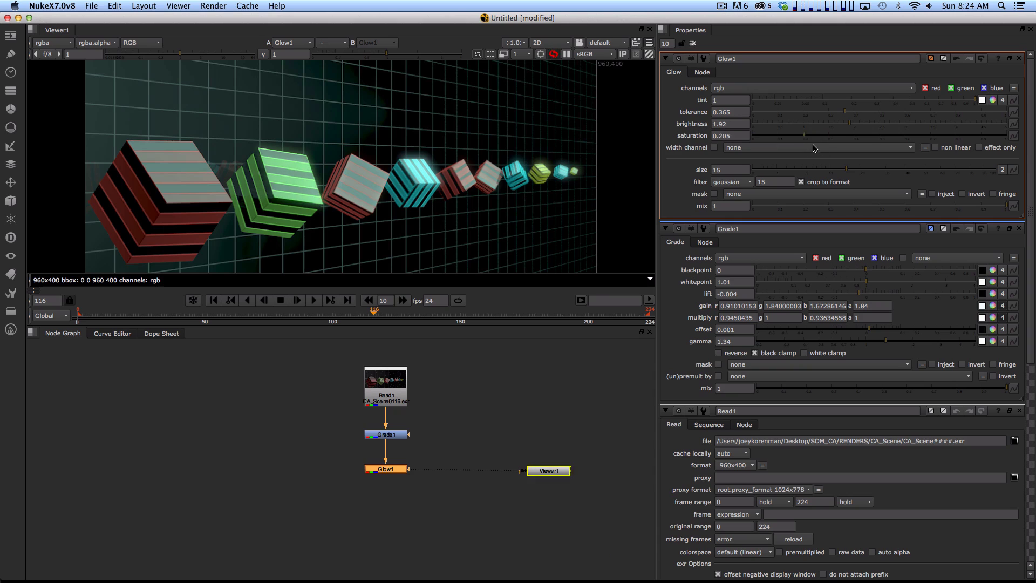
drag(807, 148, 804, 149)
click(979, 148)
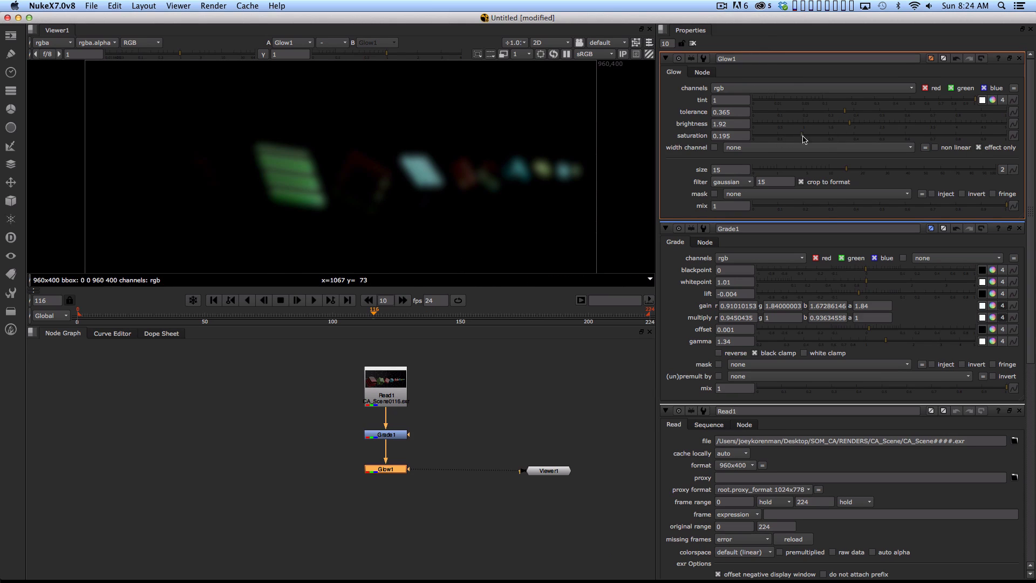
drag(803, 138, 866, 124)
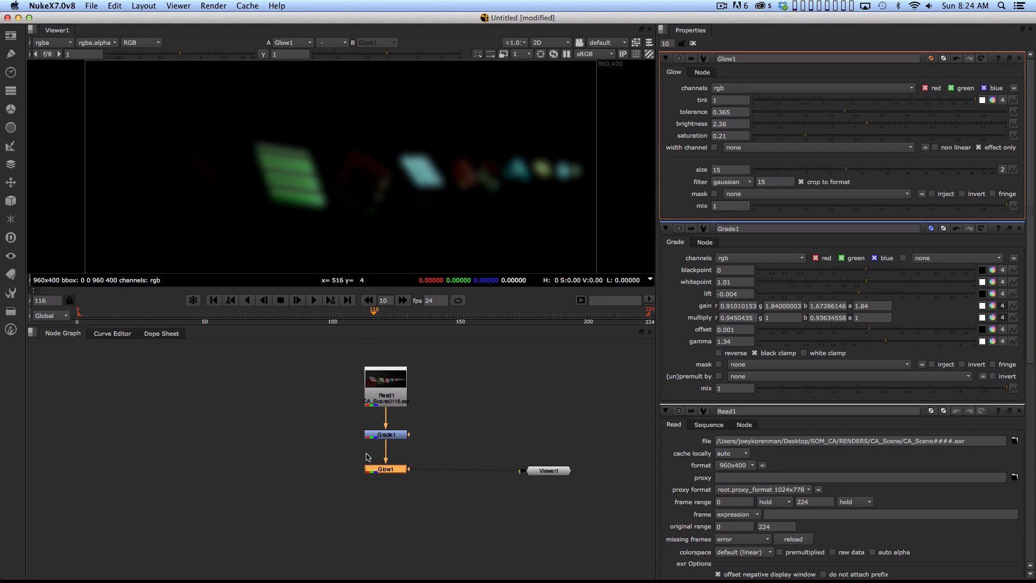
- Place Glow1 to the left of Grade1 as a side branch and view Read1, Grade1 and Glow1 in turn
drag(390, 472, 327, 438)
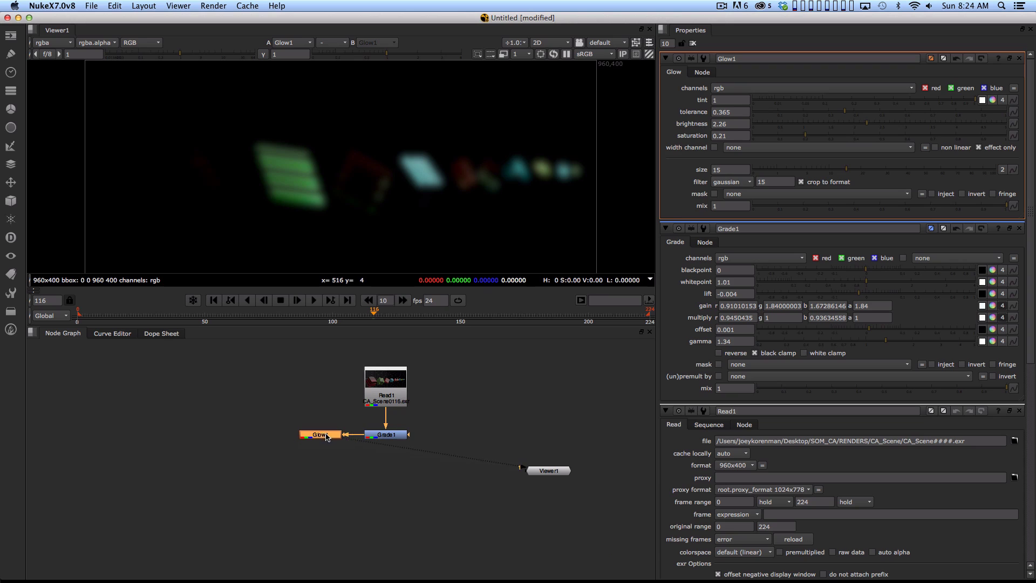
drag(392, 386, 389, 381)
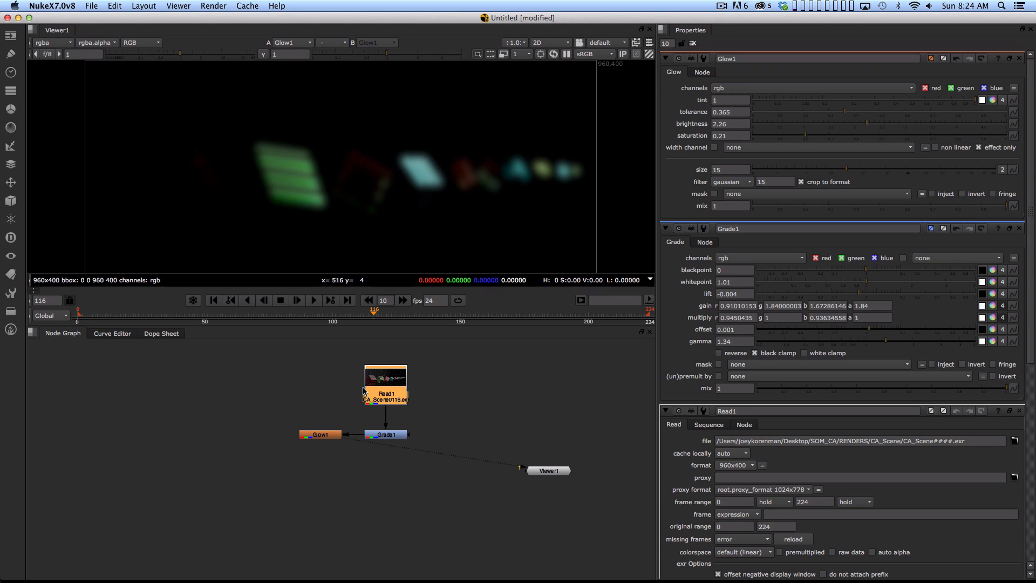
key(1)
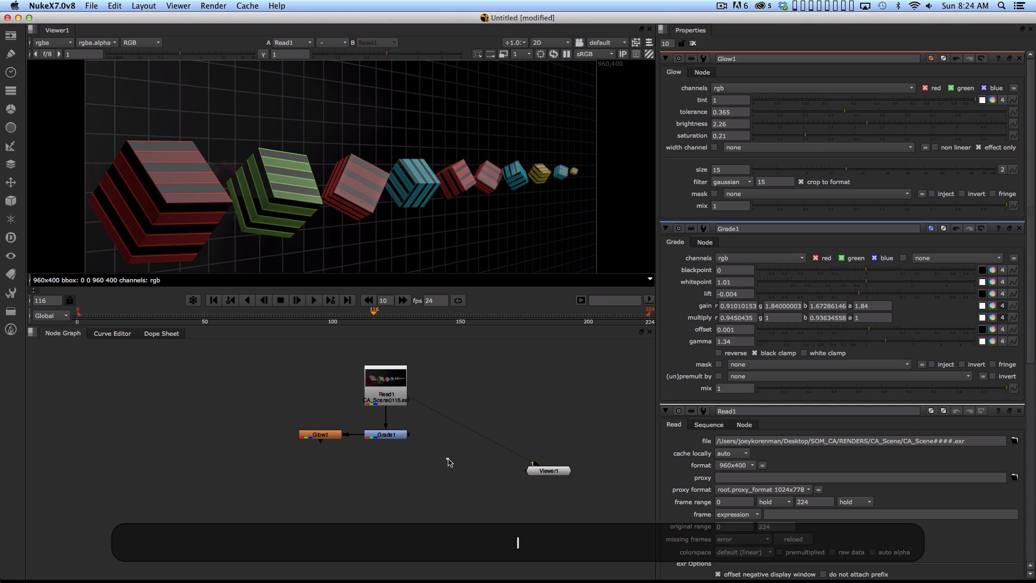
click(389, 435)
key(1)
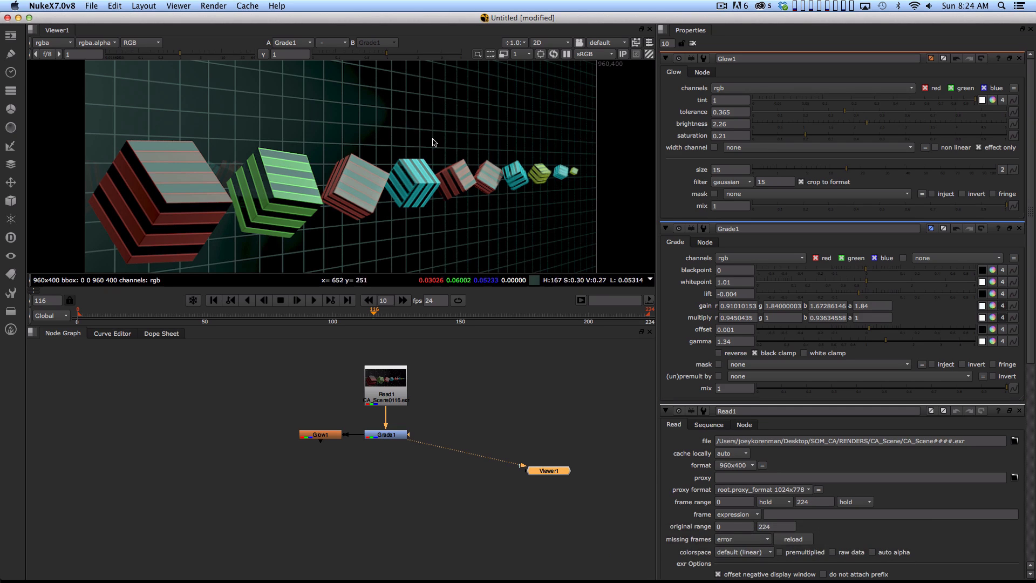
click(326, 440)
key(1)
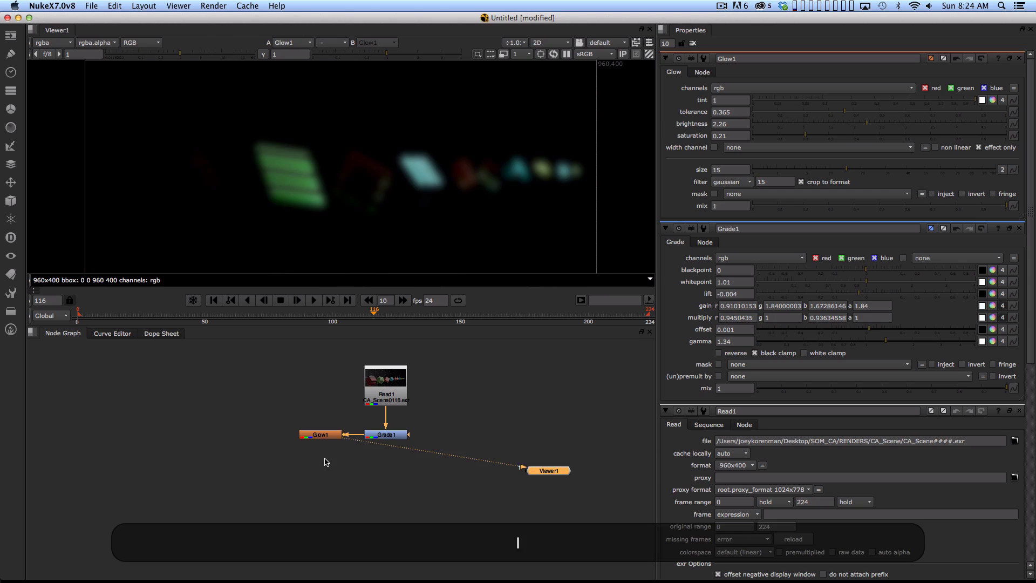
- Add an unconnected Merge node below Grade1 in the node graph
click(374, 492)
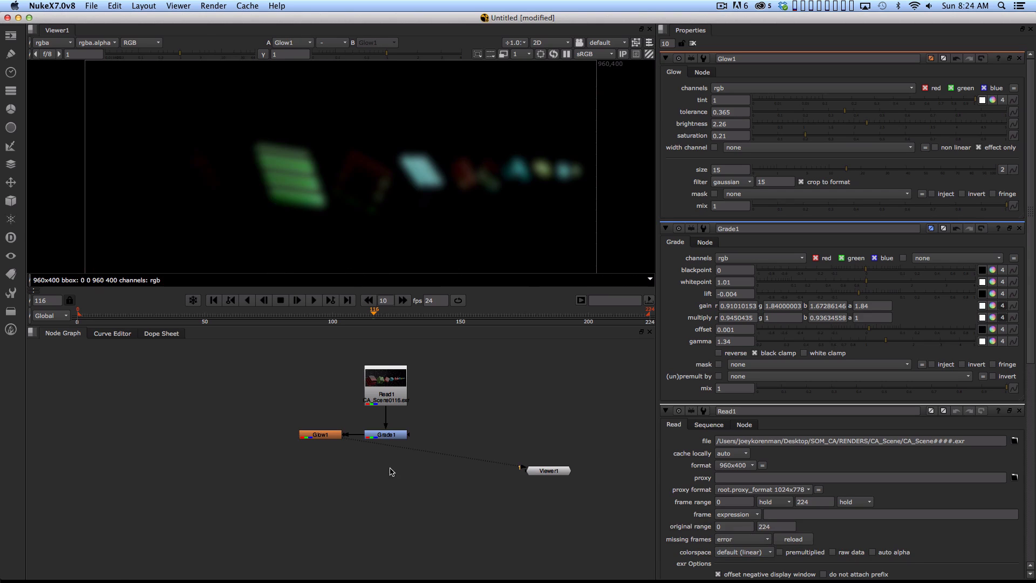
key(Tab)
text(merge)
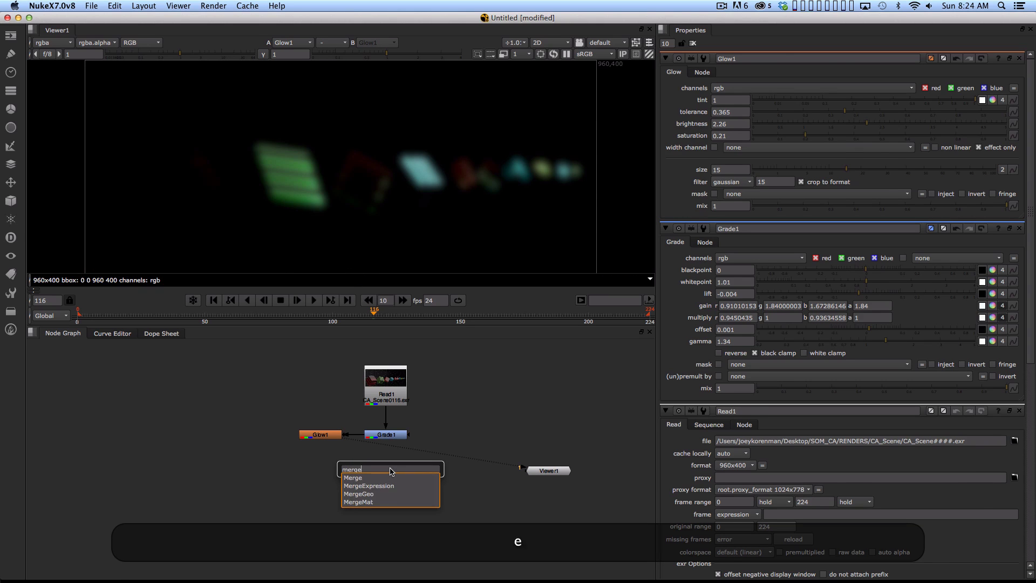
key(Return)
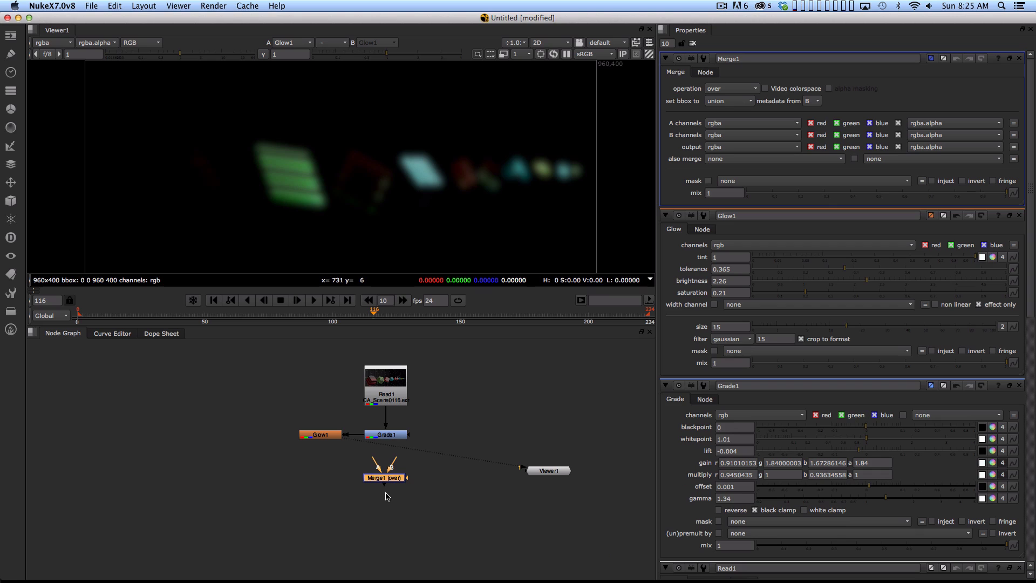
- Compare Grade1 and Glow1 in the viewer and move Glow1 farther left of Grade1
click(389, 437)
key(1)
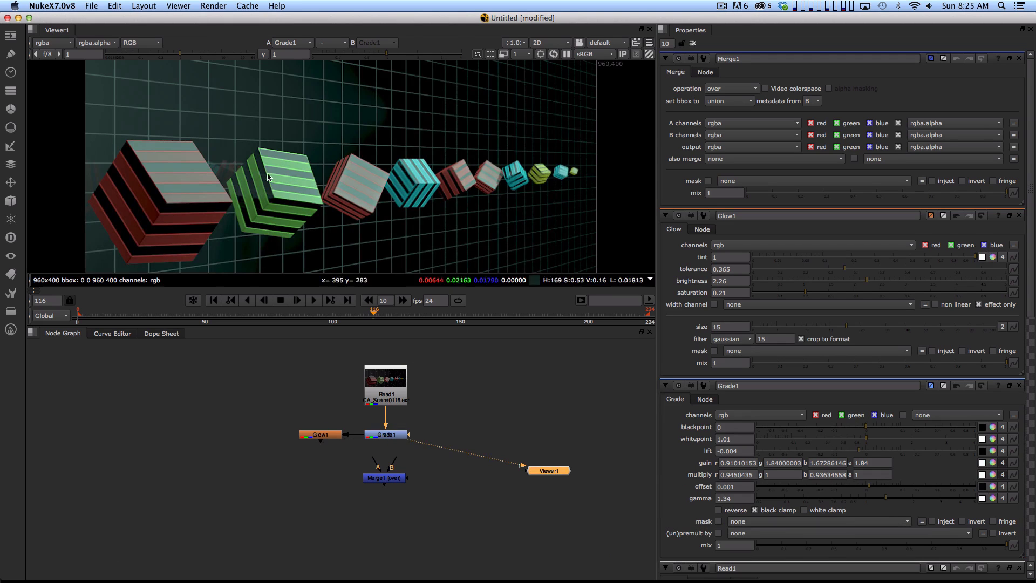
click(316, 438)
key(1)
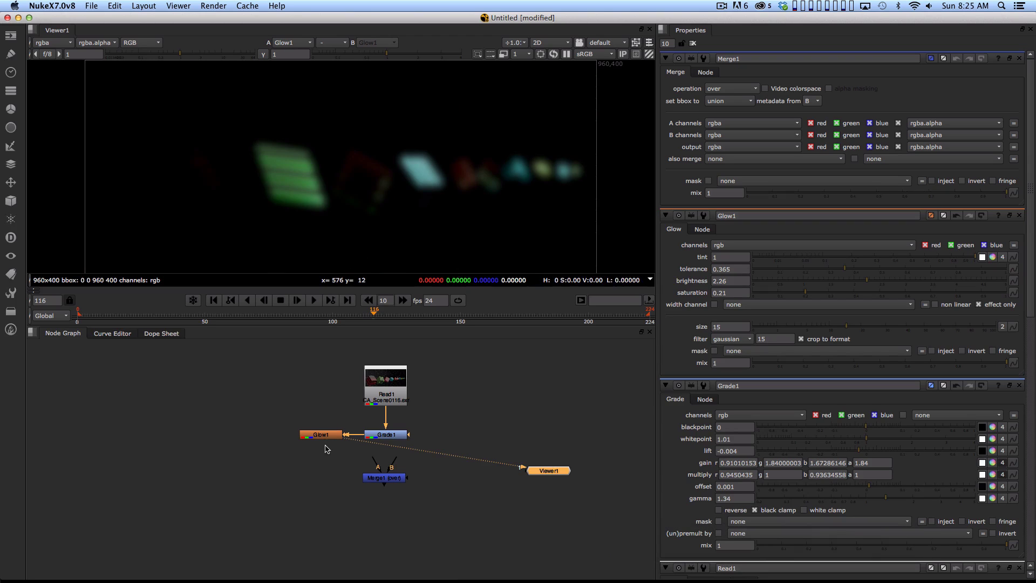
drag(325, 438, 305, 445)
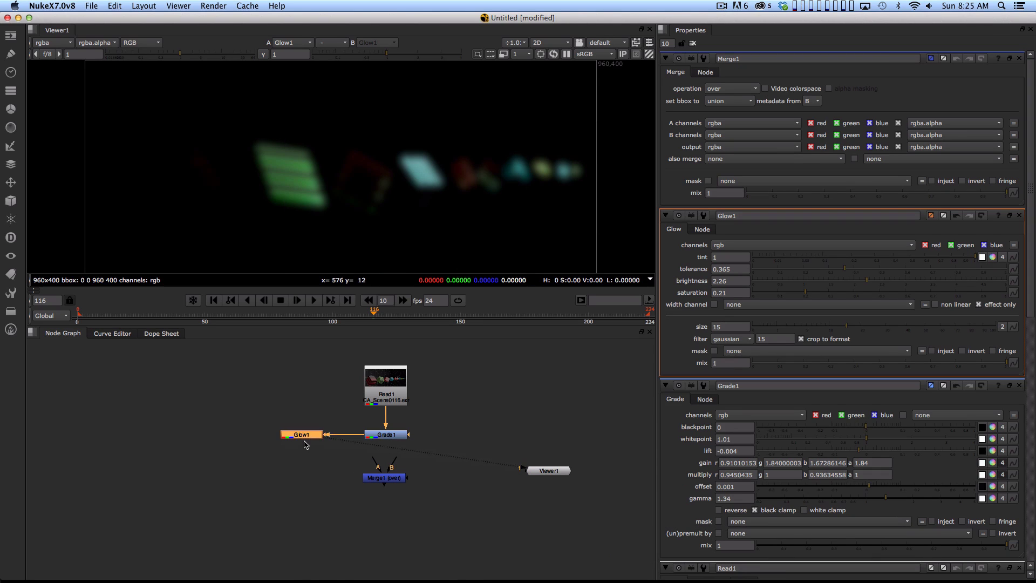
click(381, 438)
key(1)
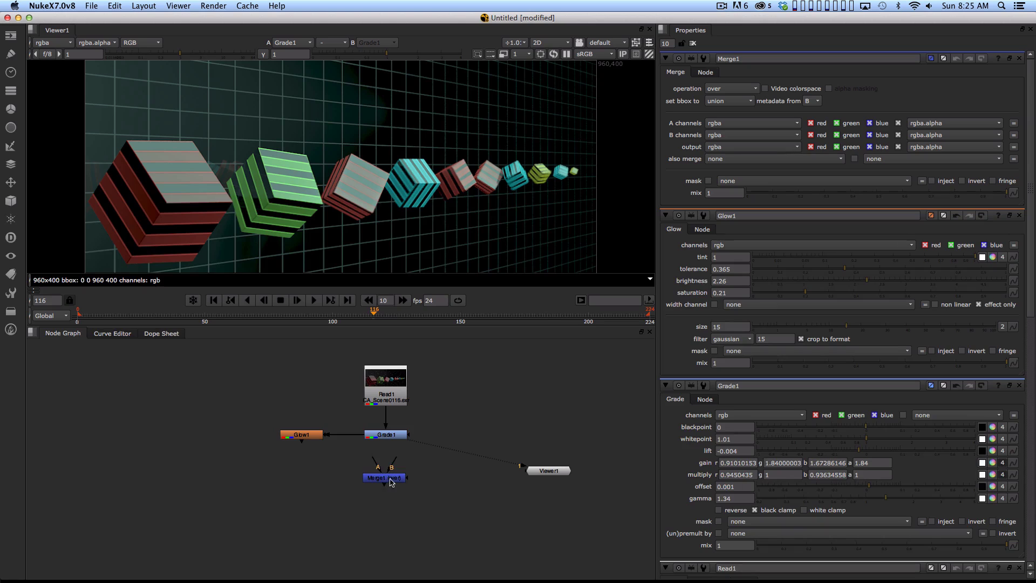
- Move Merge1 lower, connect its A input to Glow1, and view Glow1's output
drag(391, 482, 392, 493)
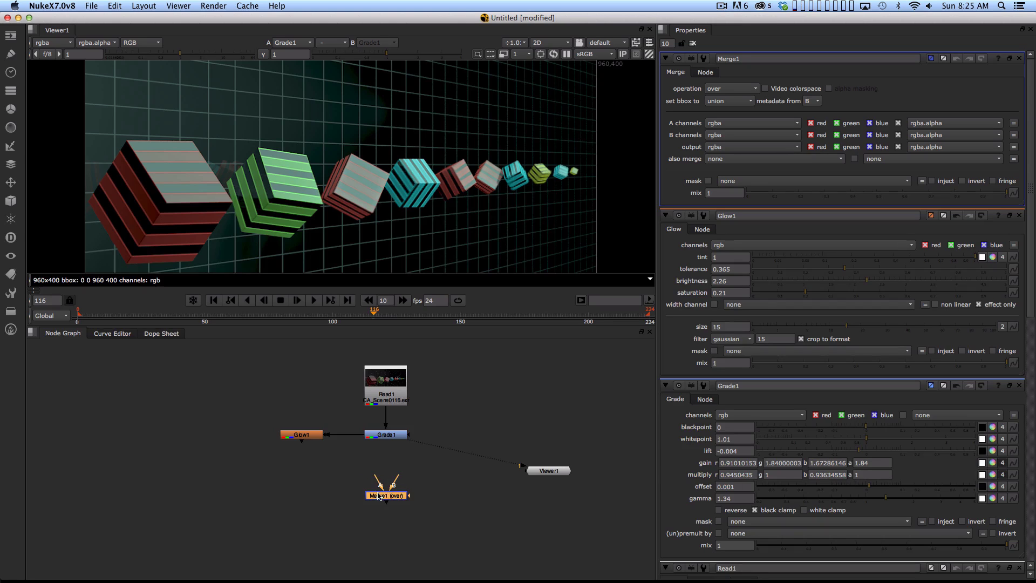
drag(386, 492, 350, 470)
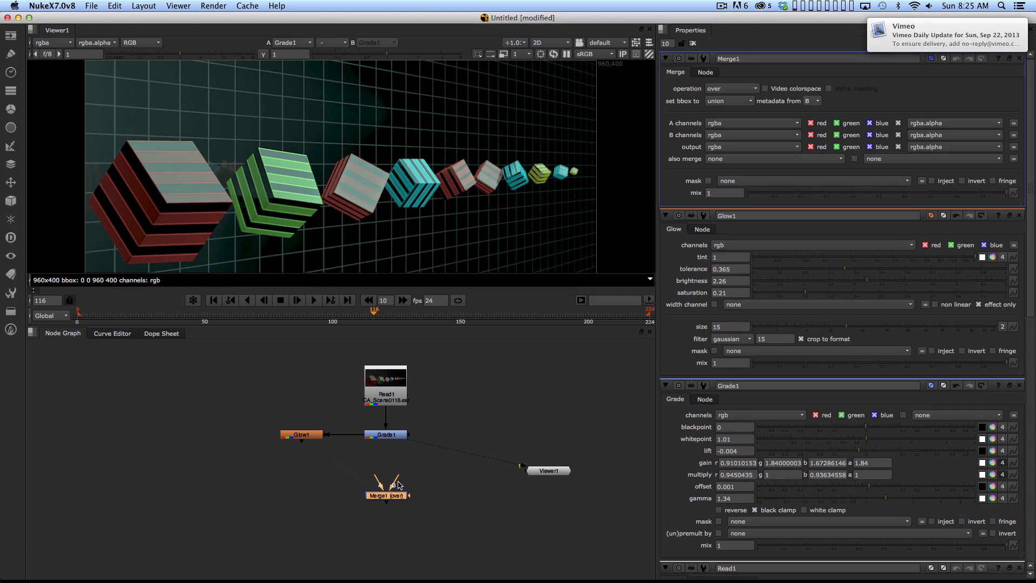
drag(382, 484, 302, 436)
click(301, 437)
key(1)
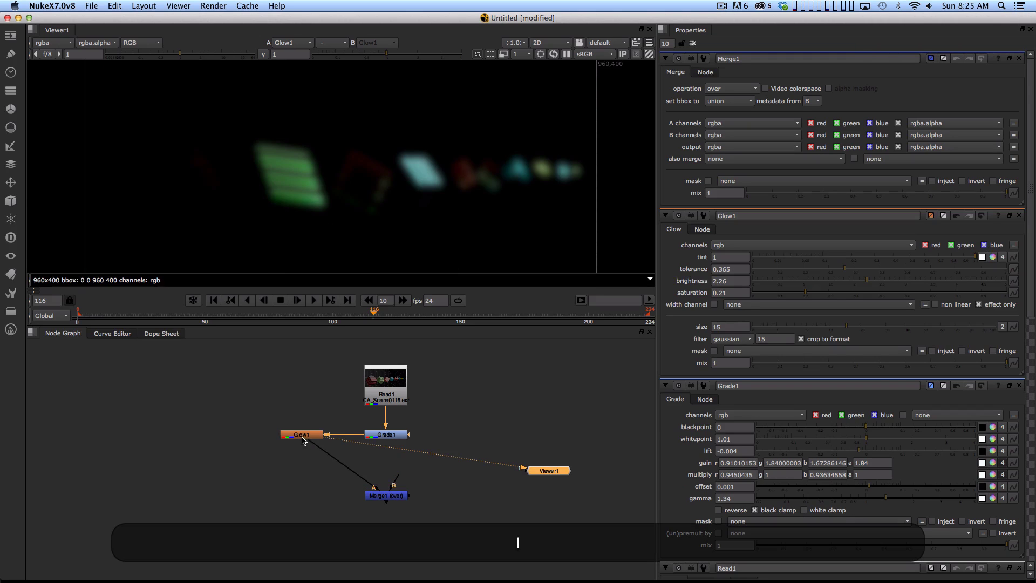
- Connect Merge1's B input to Grade1 and add a dot below Glow1 that routes its pipe into Merge1's A input
click(386, 435)
key(1)
drag(398, 478, 386, 440)
drag(387, 495, 302, 480)
key(super)
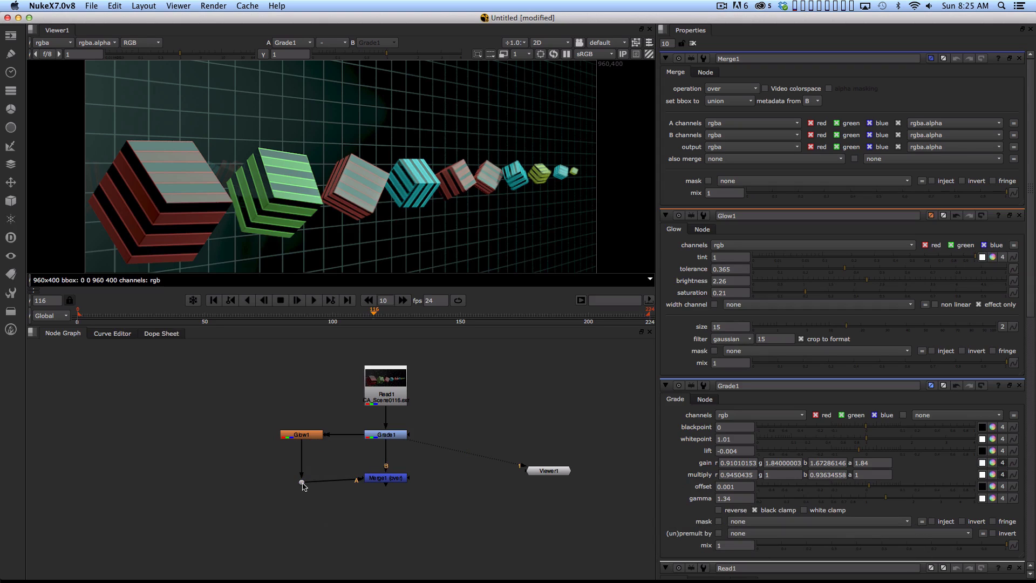
click(305, 490)
- View Merge1, Read1, Grade1 and Glow1 in turn to compare the image at each stage of the node tree
click(387, 479)
key(1)
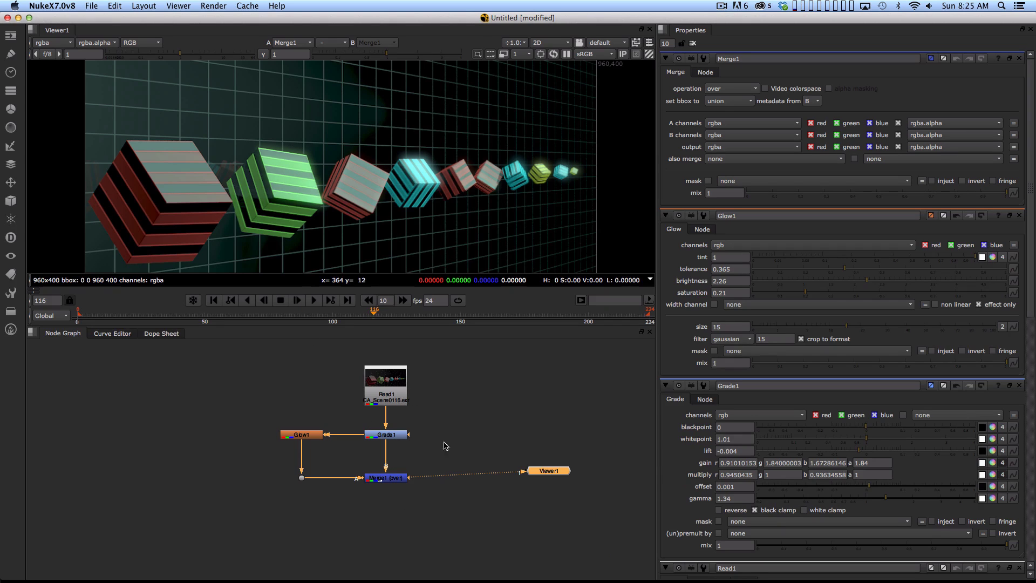
click(398, 377)
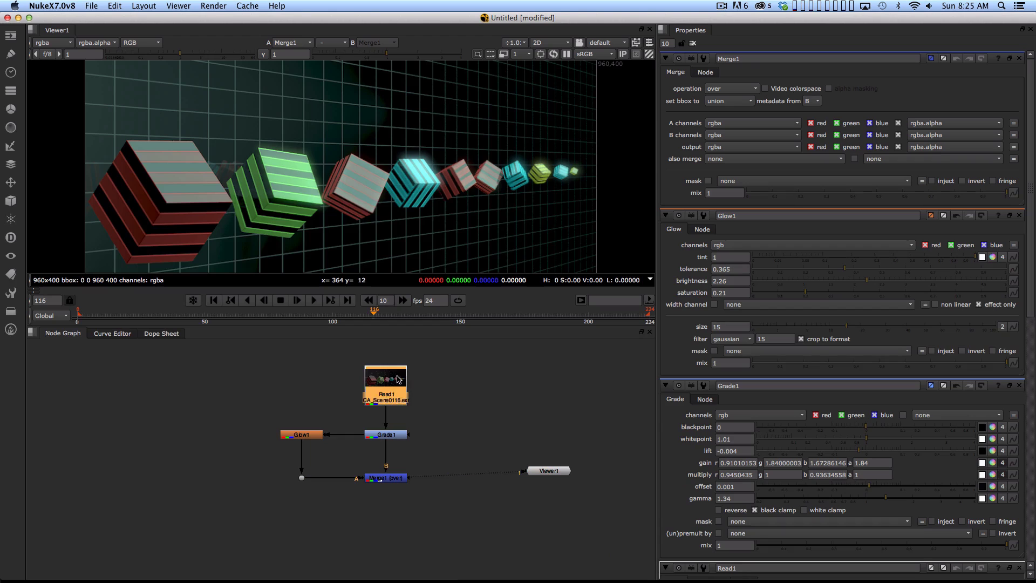
key(1)
click(397, 436)
key(1)
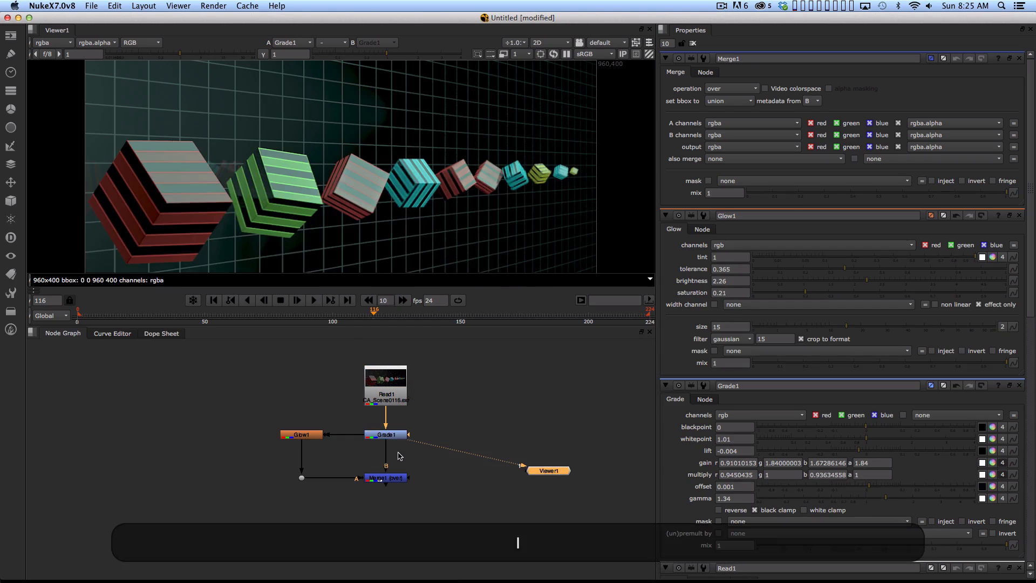
click(319, 437)
key(1)
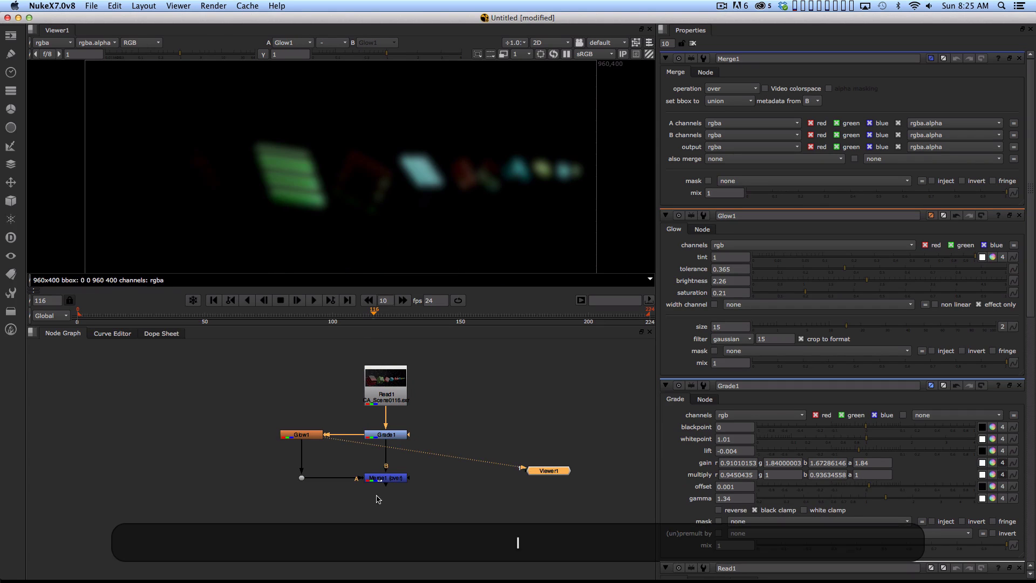
click(383, 479)
key(1)
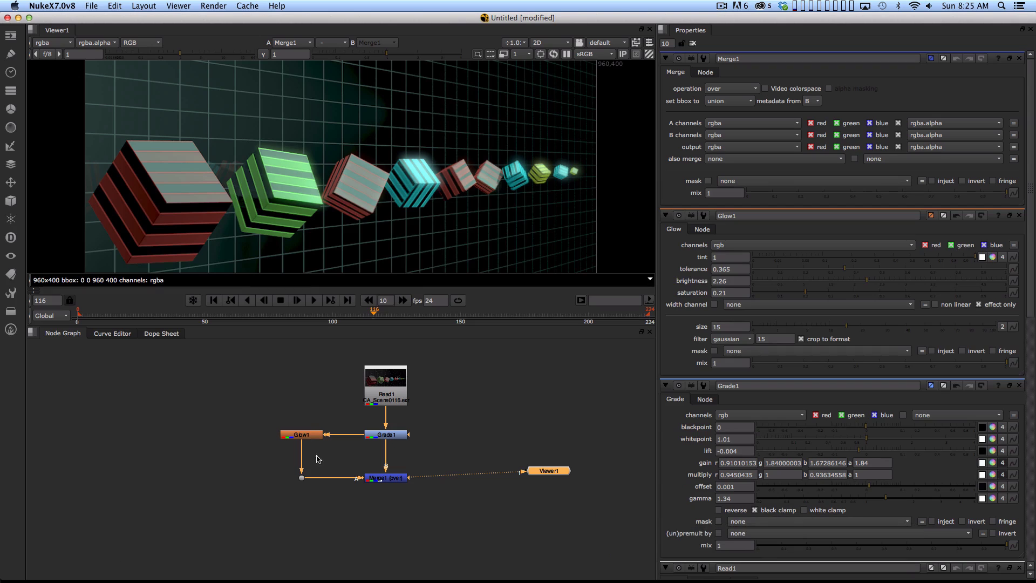
click(362, 453)
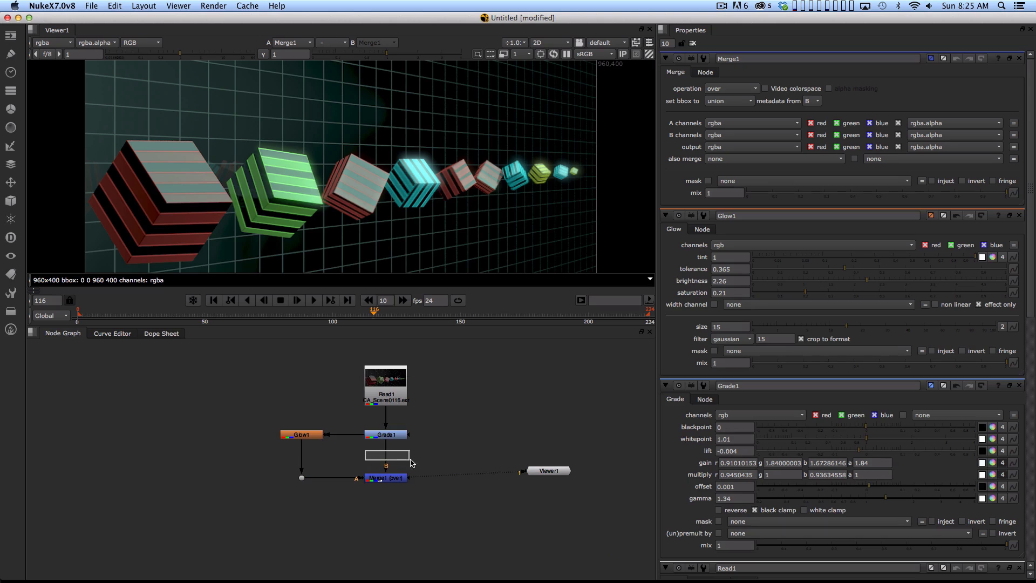
click(310, 435)
key(1)
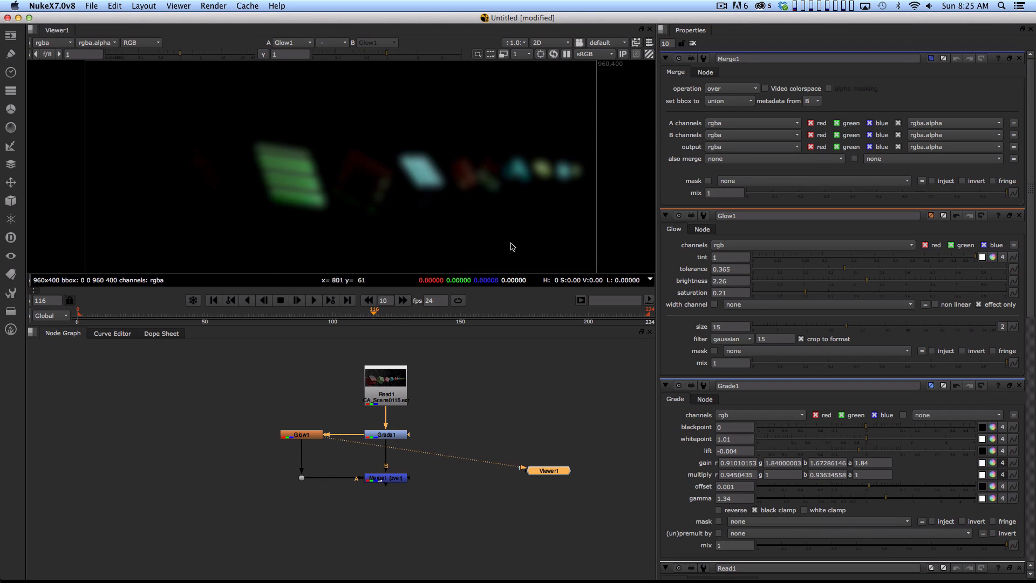
click(250, 462)
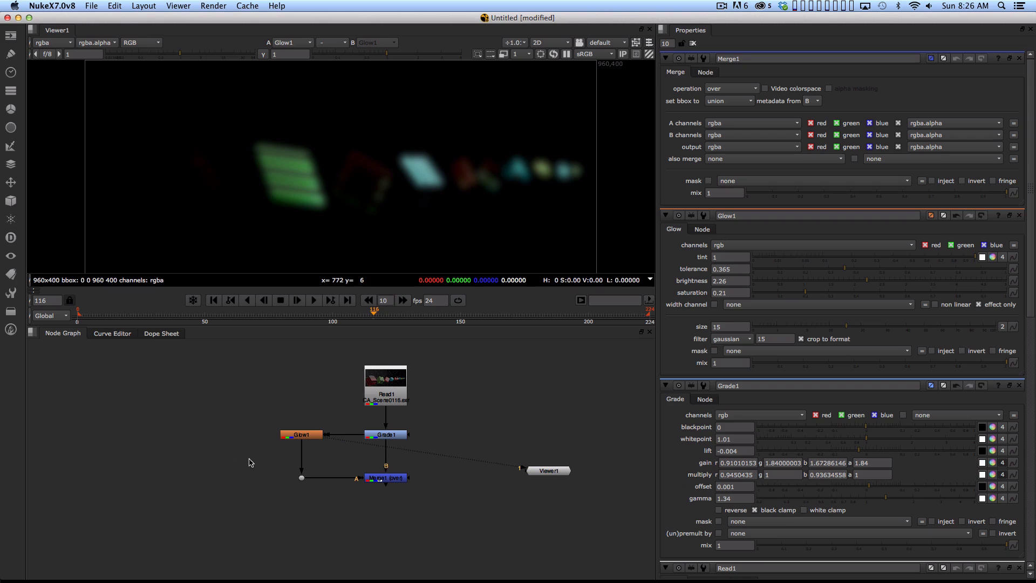
- Insert a Roto node between Glow1 and the dot, and set its output channels to rgba
click(292, 437)
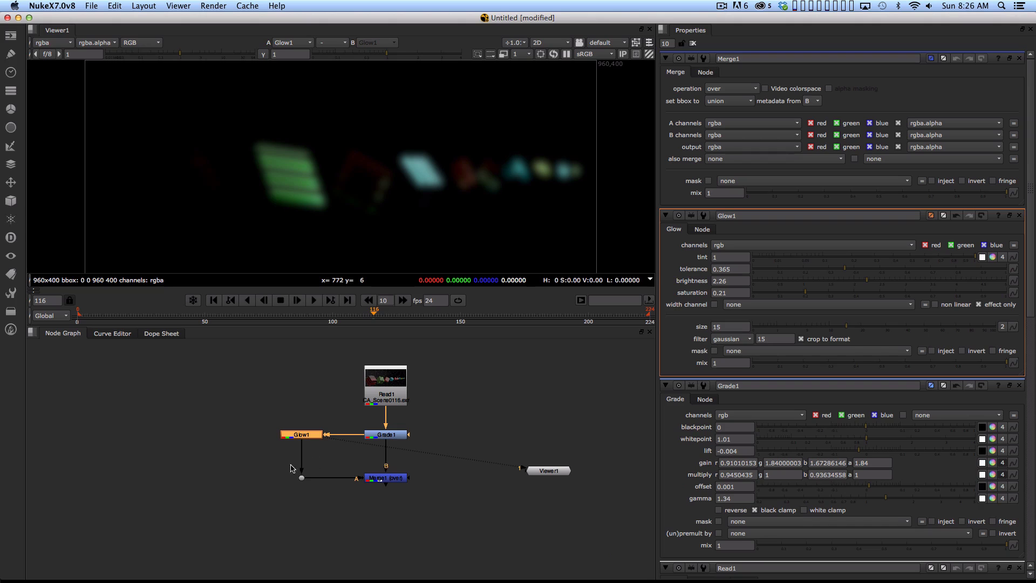
key(Tab)
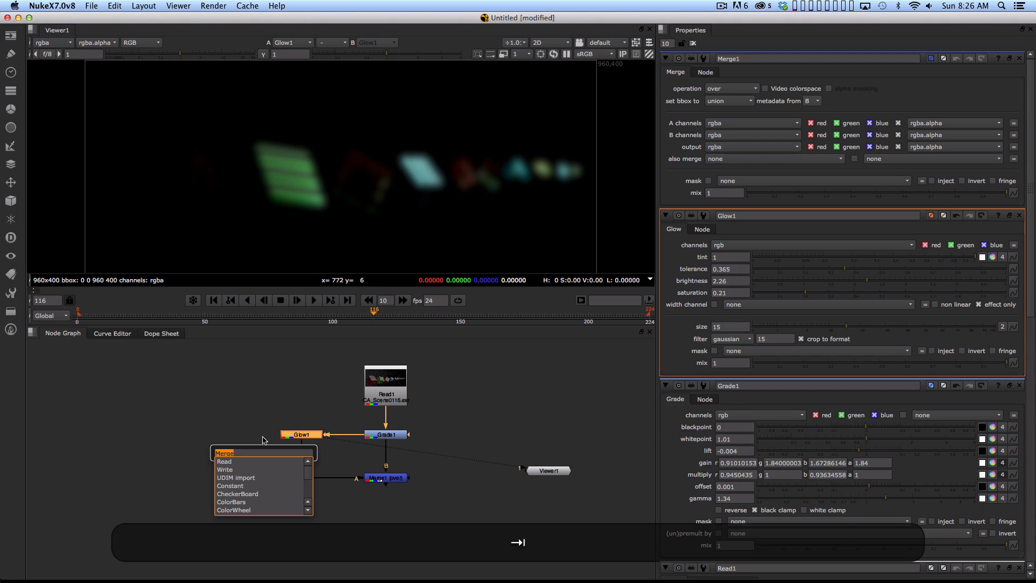
text(roto)
key(Return)
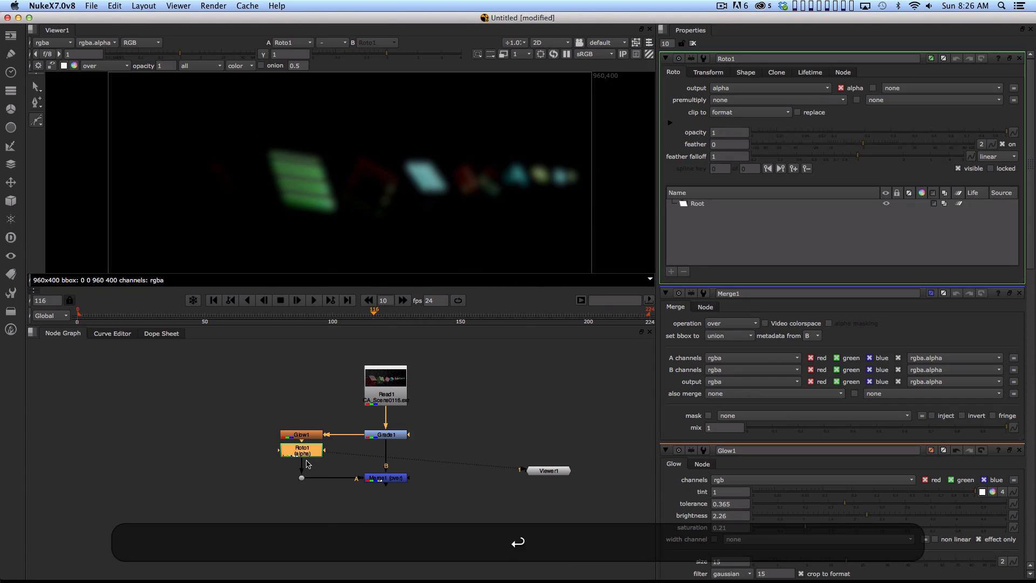
drag(306, 460, 306, 466)
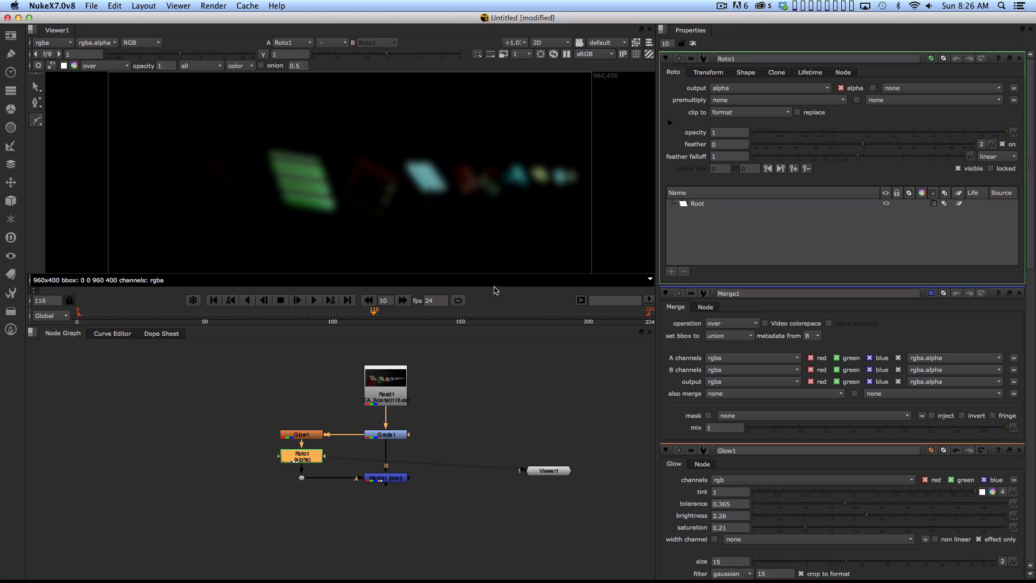
click(736, 89)
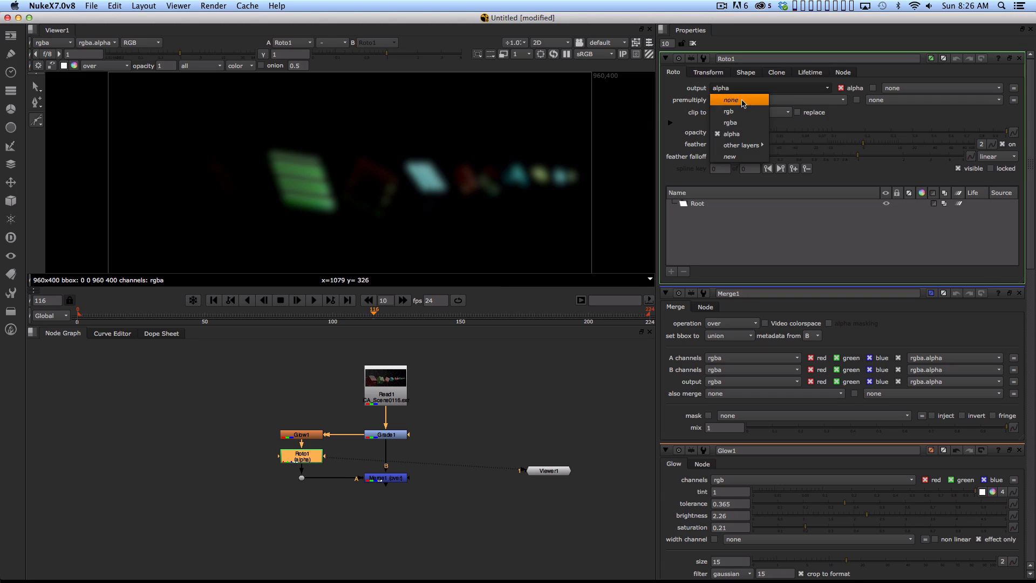
click(729, 123)
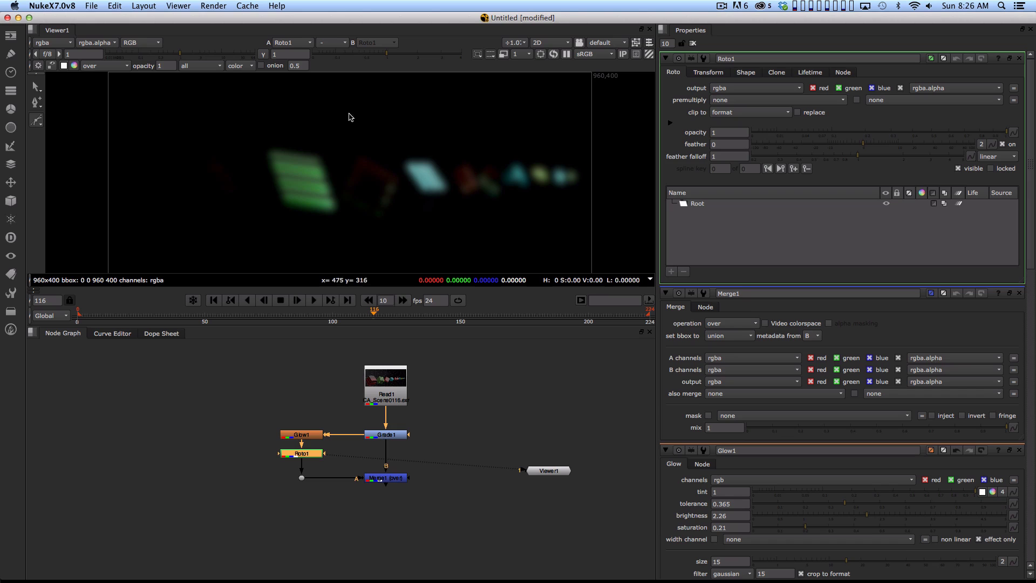
- Draw a closed Bezier roto shape around the middle cubes, from the green cube's edge past the cyan one
click(381, 104)
click(336, 149)
click(320, 195)
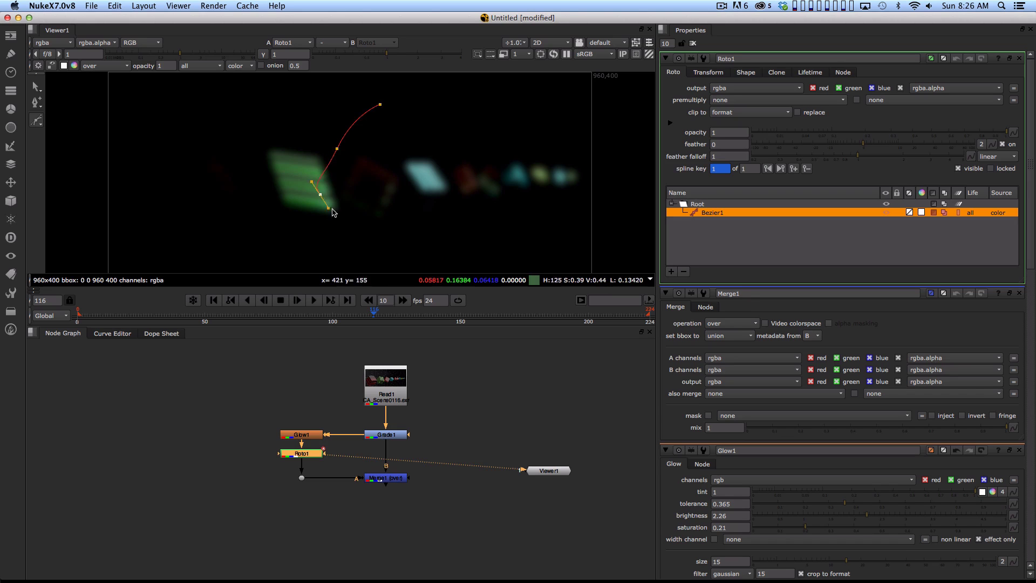
click(378, 215)
click(451, 209)
click(483, 184)
drag(483, 153, 468, 130)
click(453, 119)
click(381, 104)
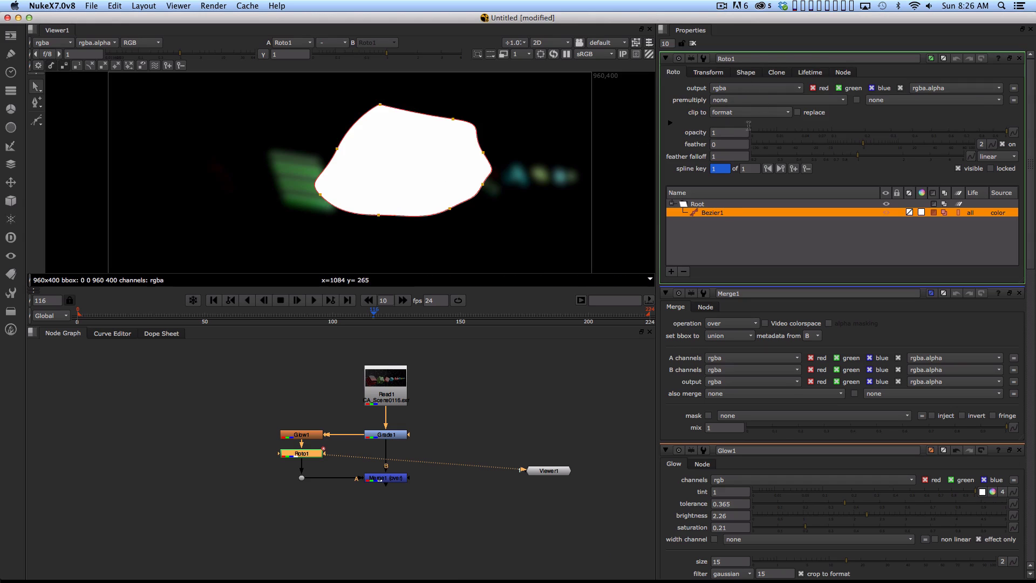
- Invert the Bezier shape and set its color to 0 so the glow outside it is blacked out
click(746, 73)
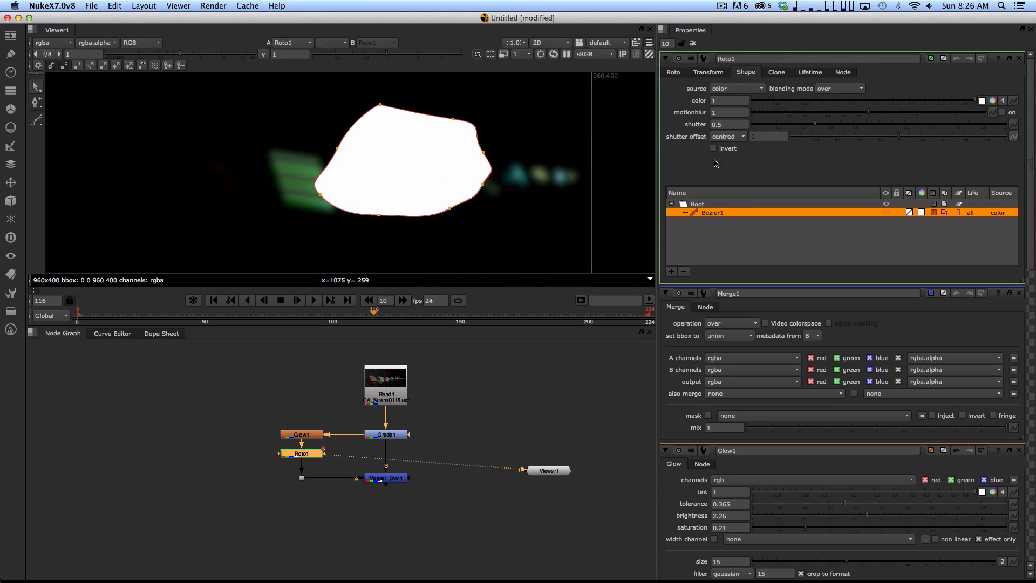
click(713, 148)
click(780, 100)
drag(760, 104, 752, 104)
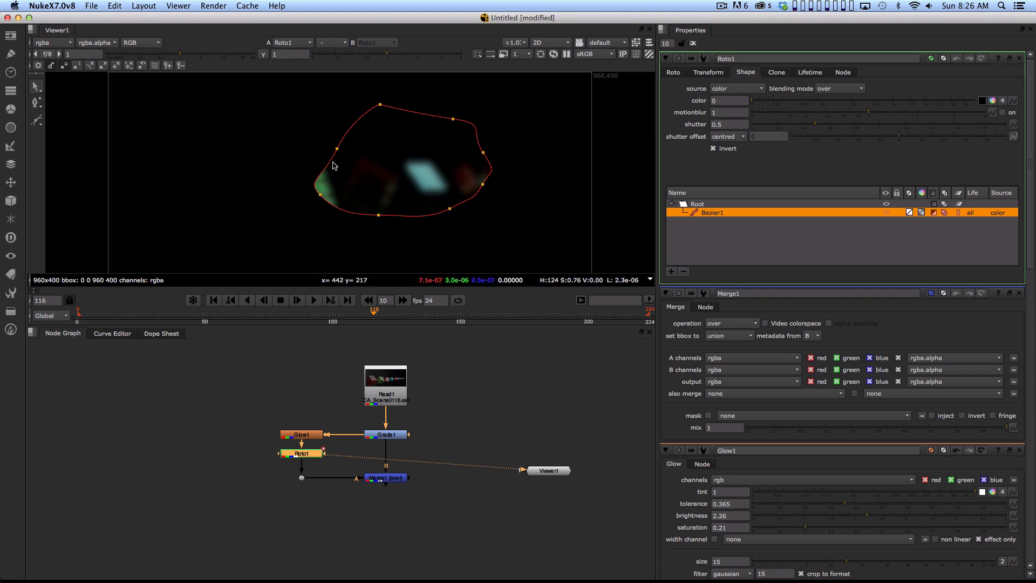
- Pull the feather points outward along the left and lower edges of the Bezier shape to soften its falloff
drag(337, 148, 284, 161)
drag(321, 195, 280, 216)
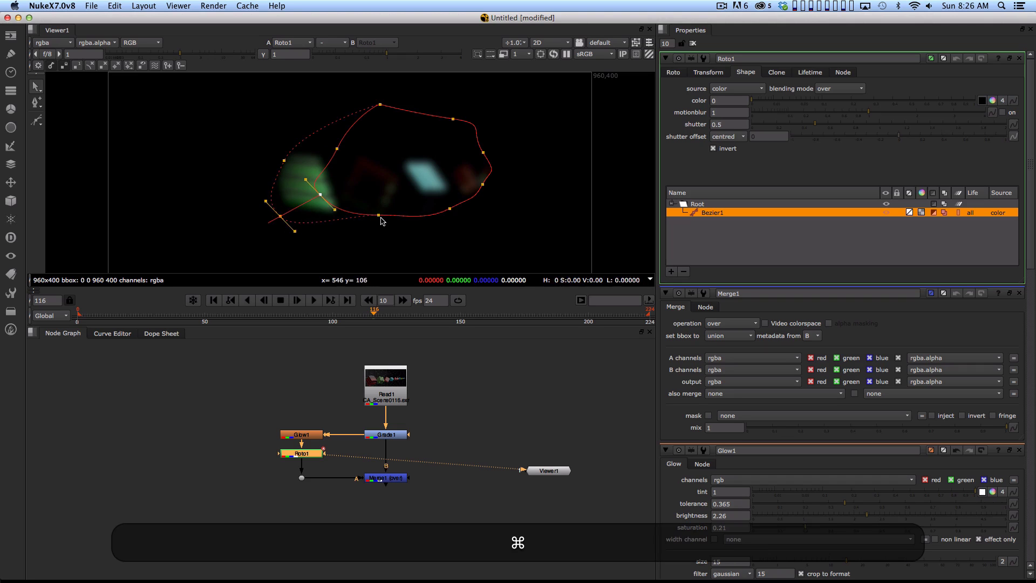
drag(378, 215, 382, 236)
drag(450, 208, 469, 222)
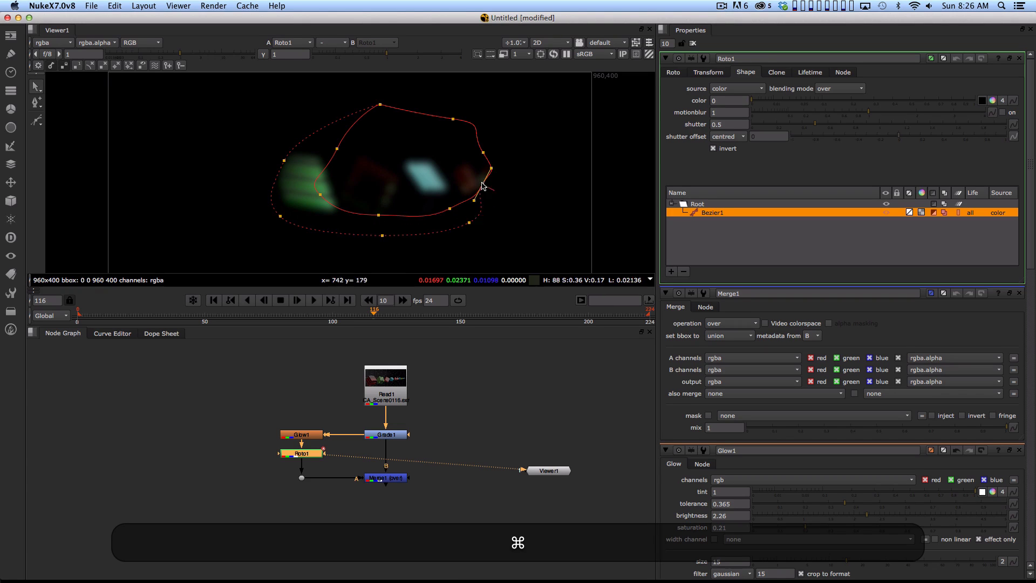
- Pull the feather points on the right side and top of the Bezier1 shape outward to widen its soft edge
drag(482, 184, 512, 191)
drag(483, 152, 534, 154)
drag(380, 104, 391, 82)
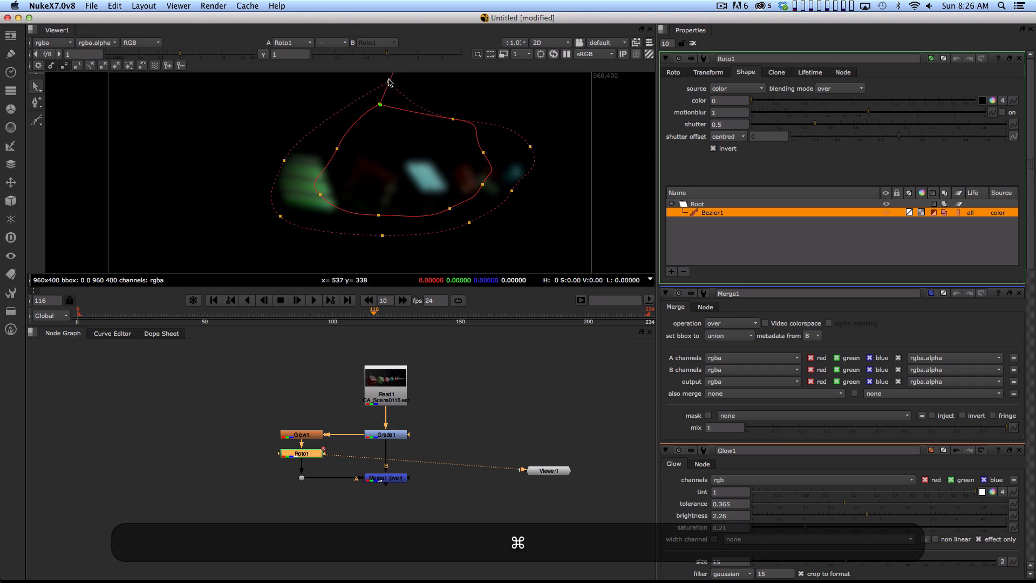
drag(453, 118, 482, 89)
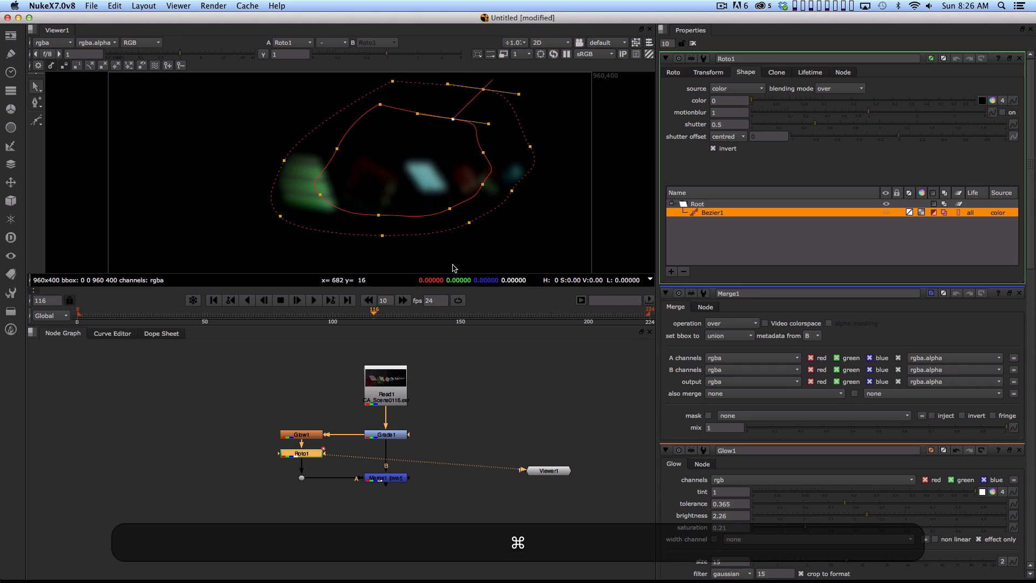
- Reshape the inner edge of Bezier1 by lowering its top-left point and adjusting the two points on its left side
mouse_move(380, 104)
mouse_down()
mouse_move(395, 128)
mouse_move(389, 113)
mouse_up()
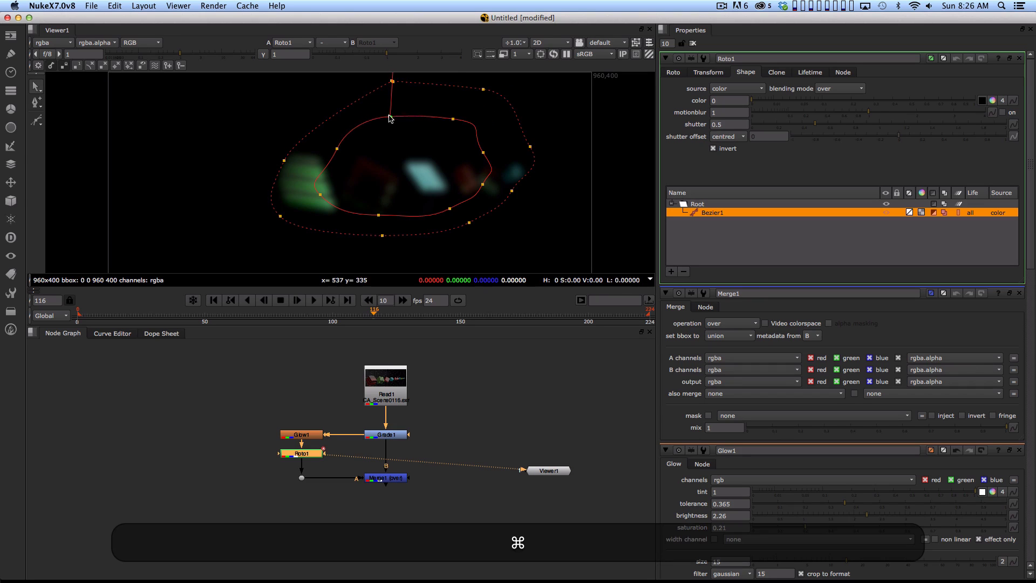
drag(337, 148, 325, 158)
drag(320, 195, 332, 202)
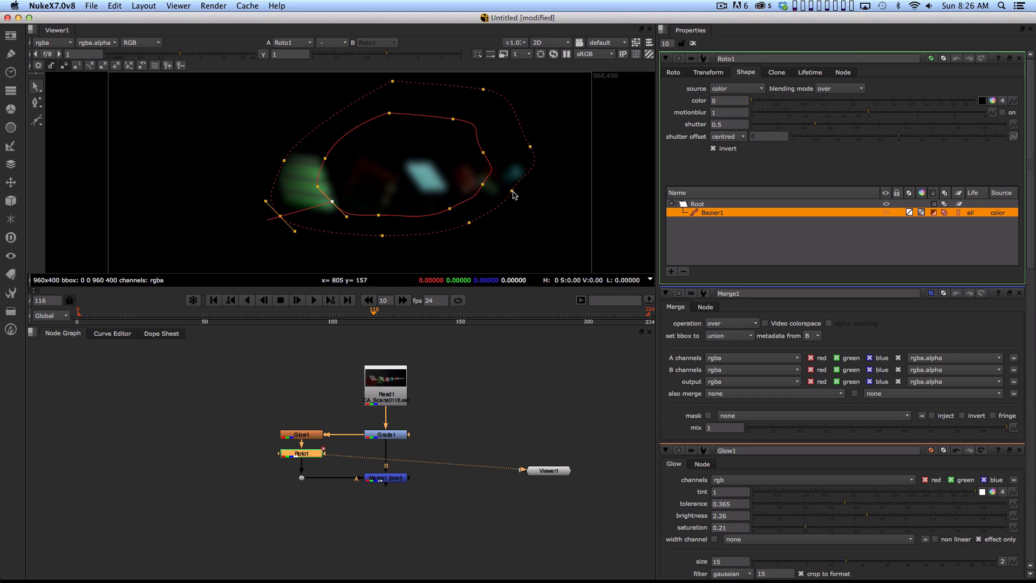
- Refine the feather outline along the top and right of Bezier1, undoing unwanted point moves
mouse_move(514, 191)
mouse_down()
mouse_move(569, 203)
mouse_move(598, 231)
mouse_move(524, 188)
mouse_up()
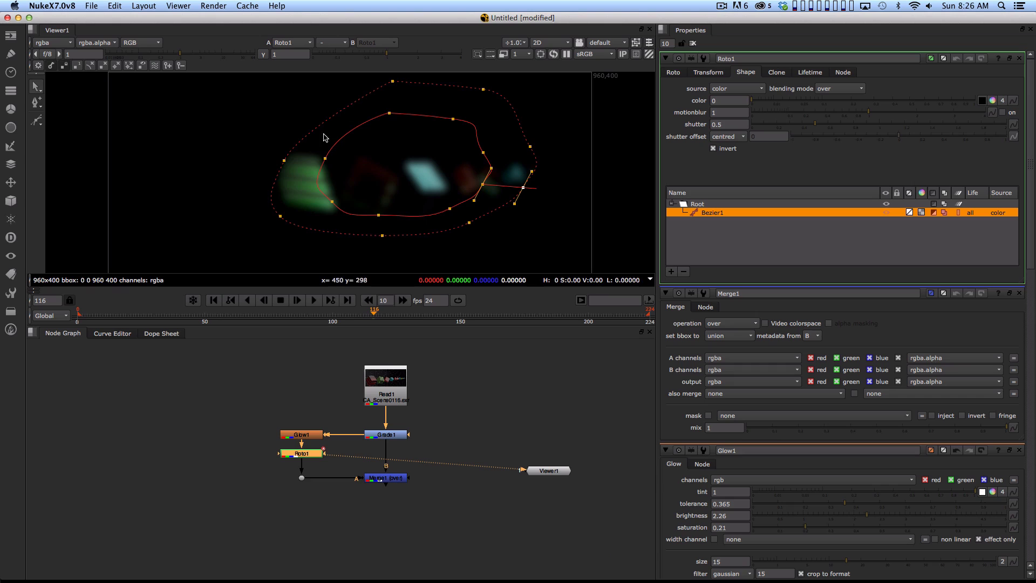
drag(393, 82, 376, 88)
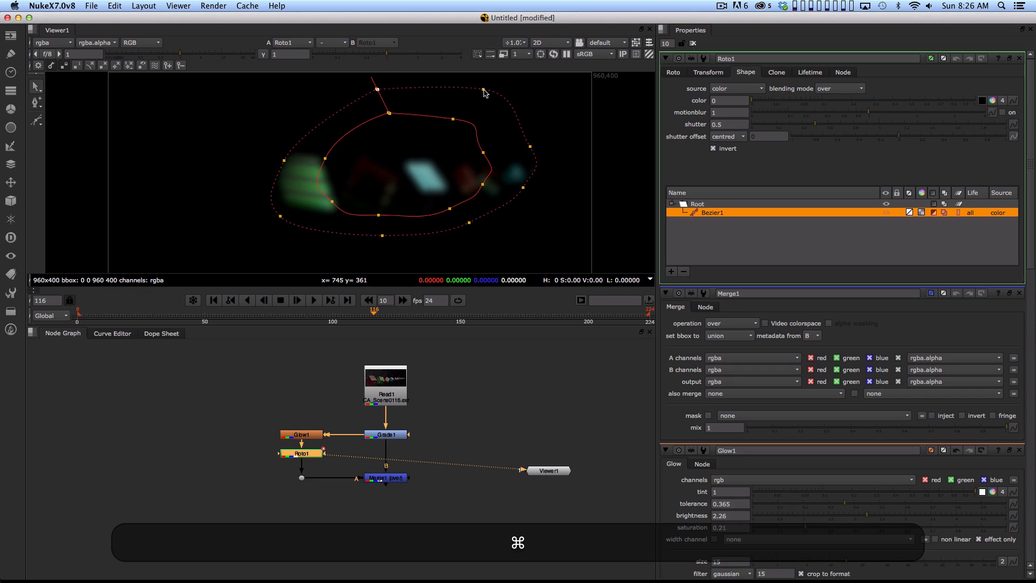
drag(484, 90, 475, 92)
drag(530, 147, 536, 144)
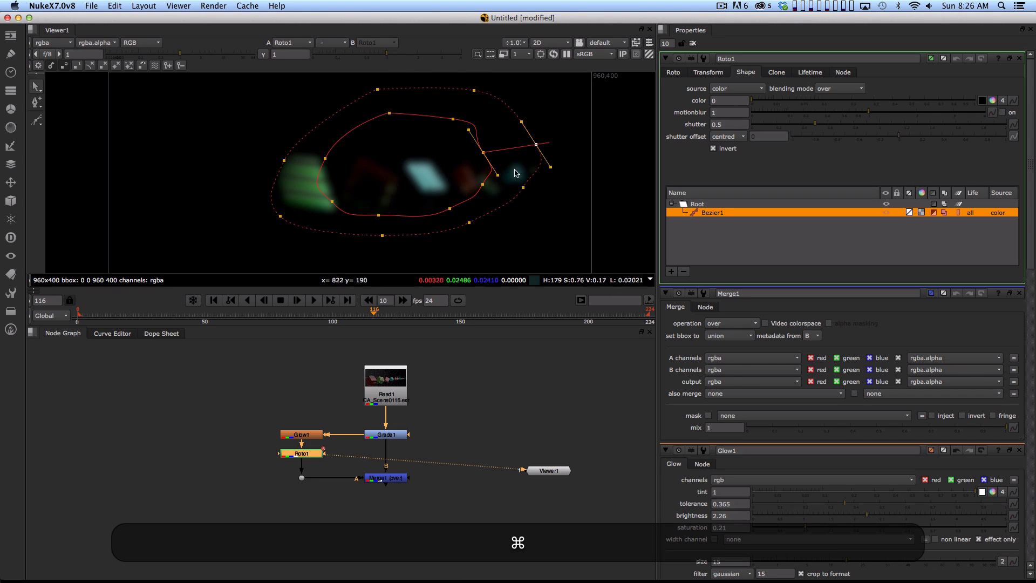
drag(524, 187, 537, 192)
key(super+z)
key(super+z)
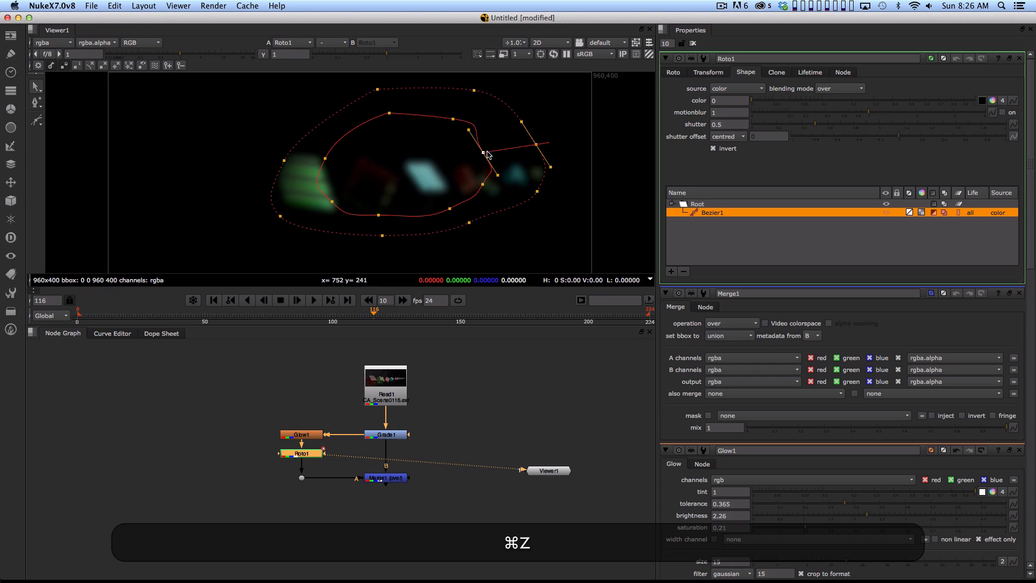
- Adjust the right, left and upper points of Bezier1 and its feather to even out the glow mask's falloff
drag(491, 154, 538, 132)
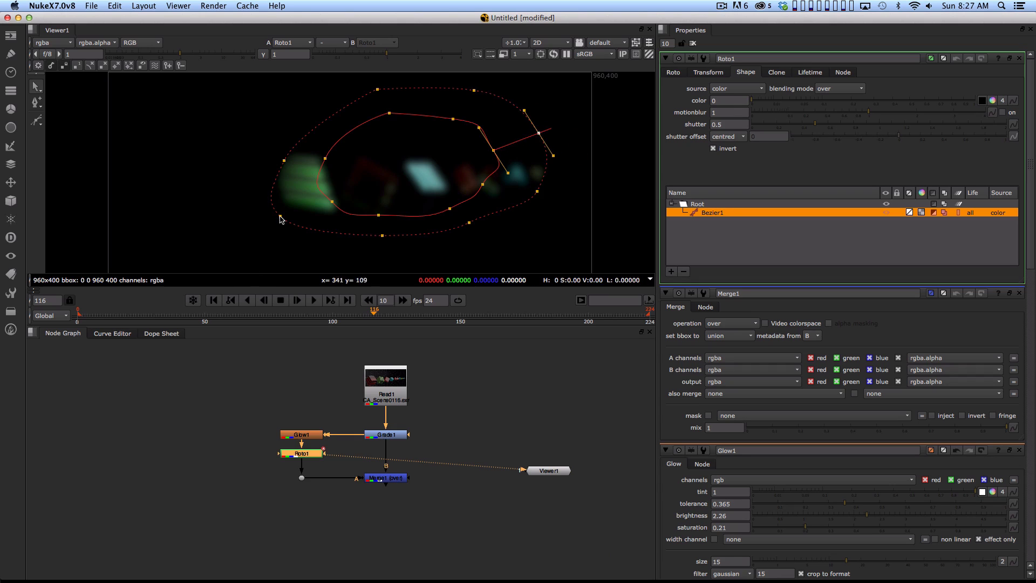
click(281, 160)
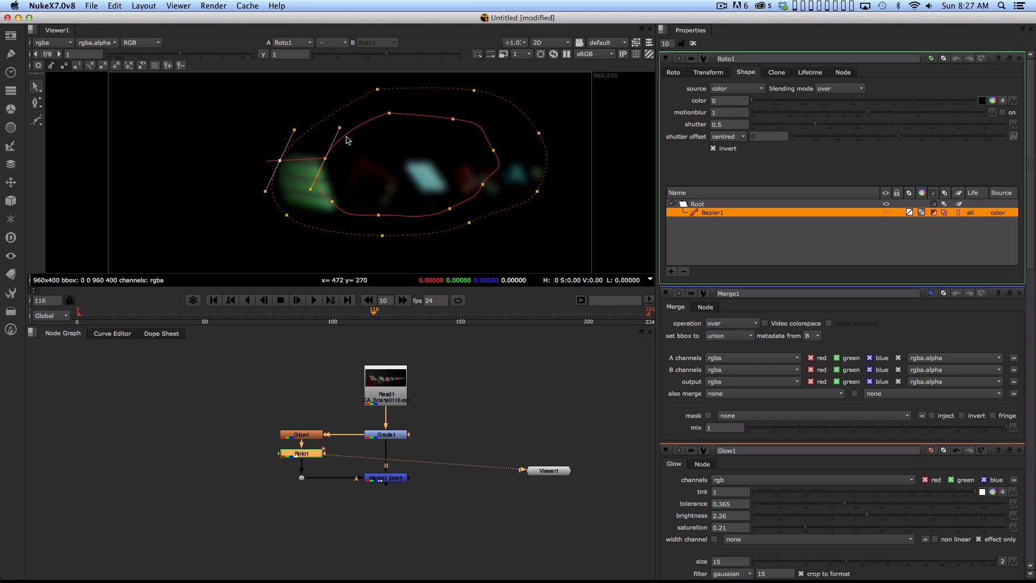
alt+super+click(493, 149)
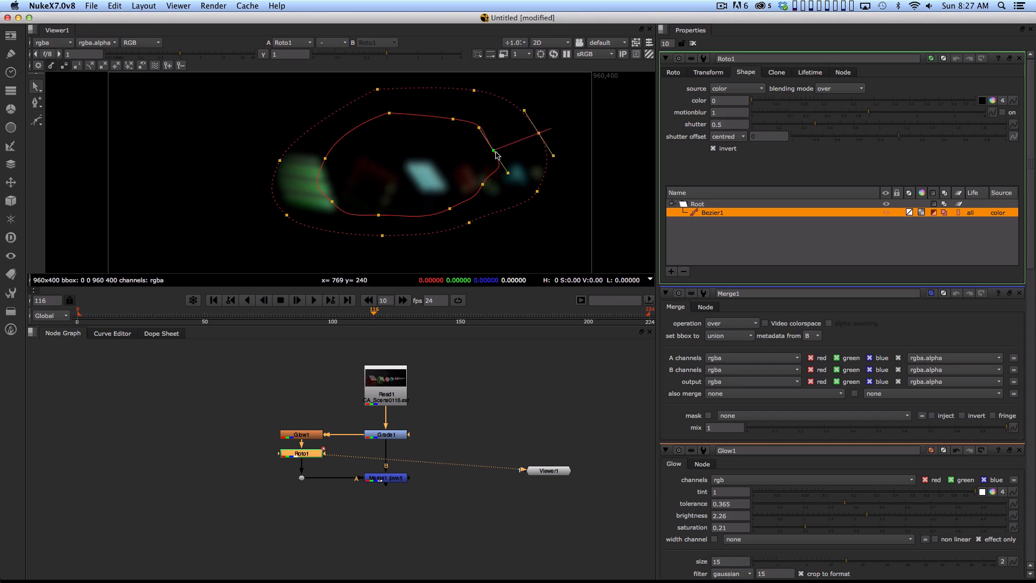
alt+super+click(445, 116)
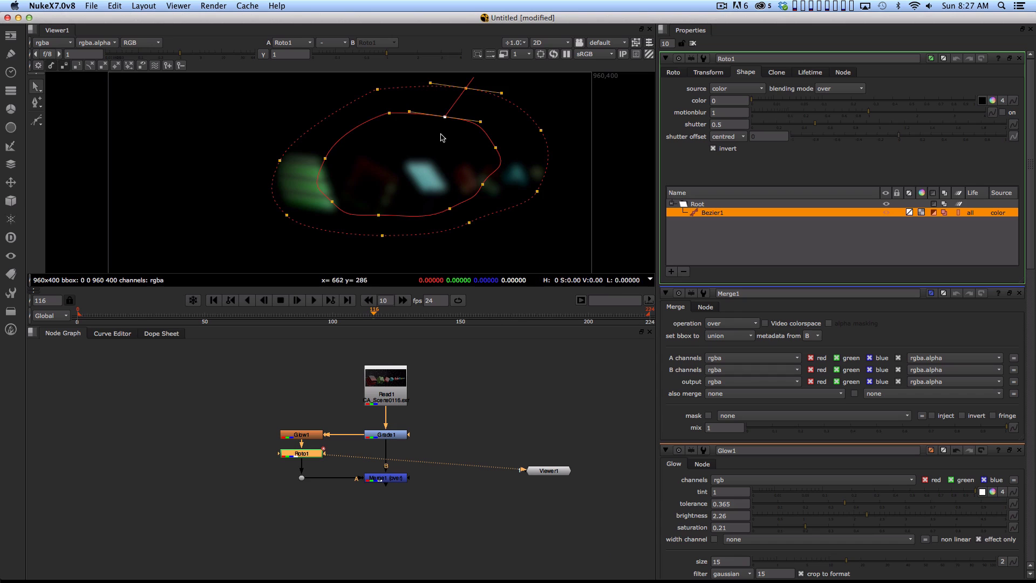
- Show the Read1 output in the viewer and collapse the Roto1 properties to hide the shape overlay
click(330, 458)
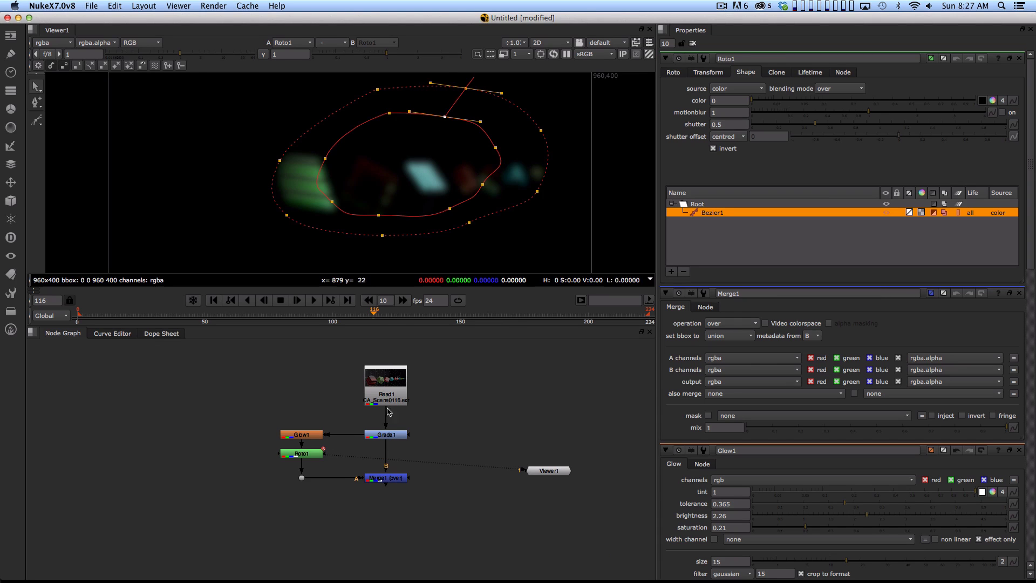
key(1)
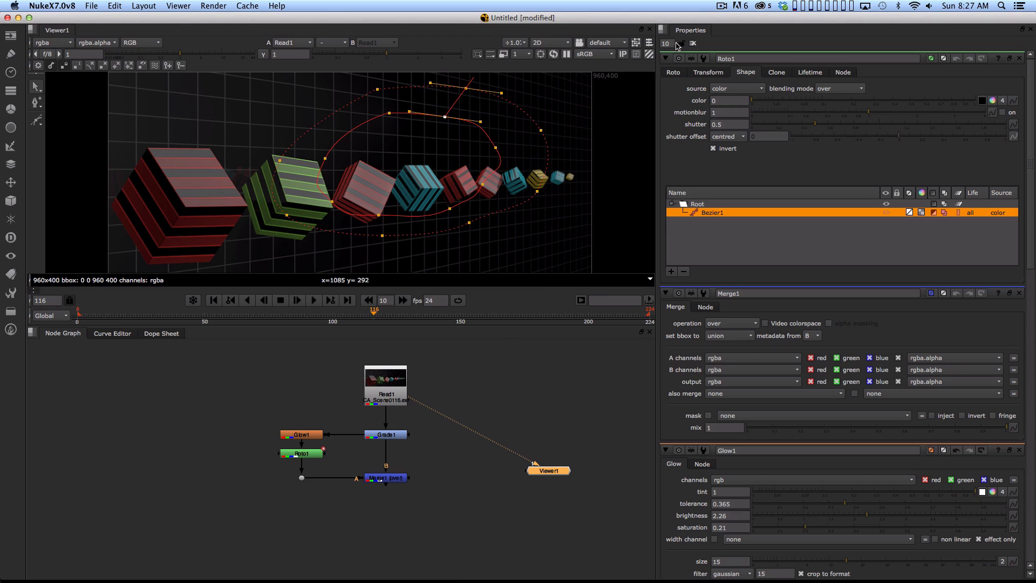
click(666, 58)
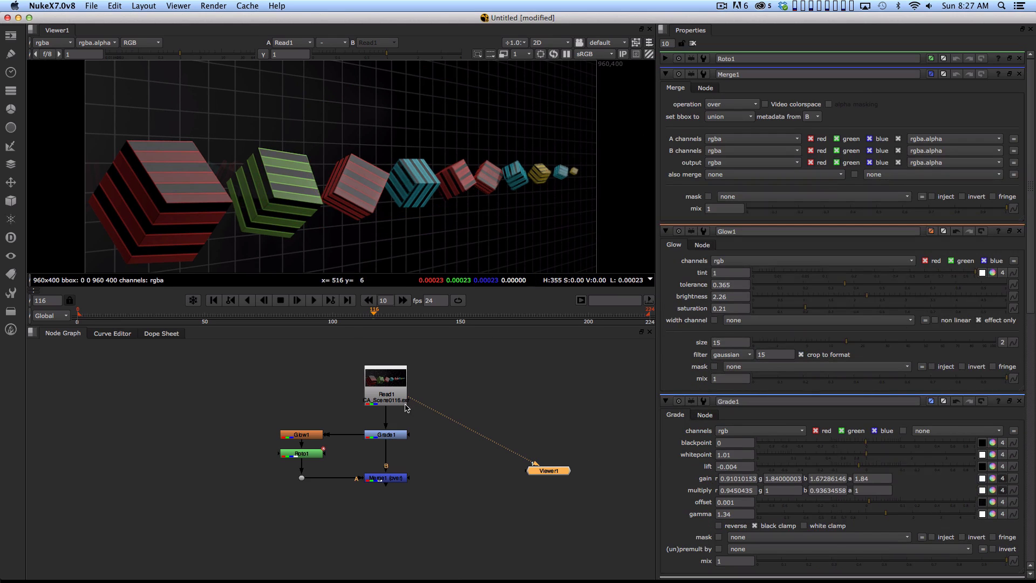
- View the outputs of Grade1, Glow1, Roto1 and Merge1 in turn to compare each stage of the node tree
click(395, 432)
key(1)
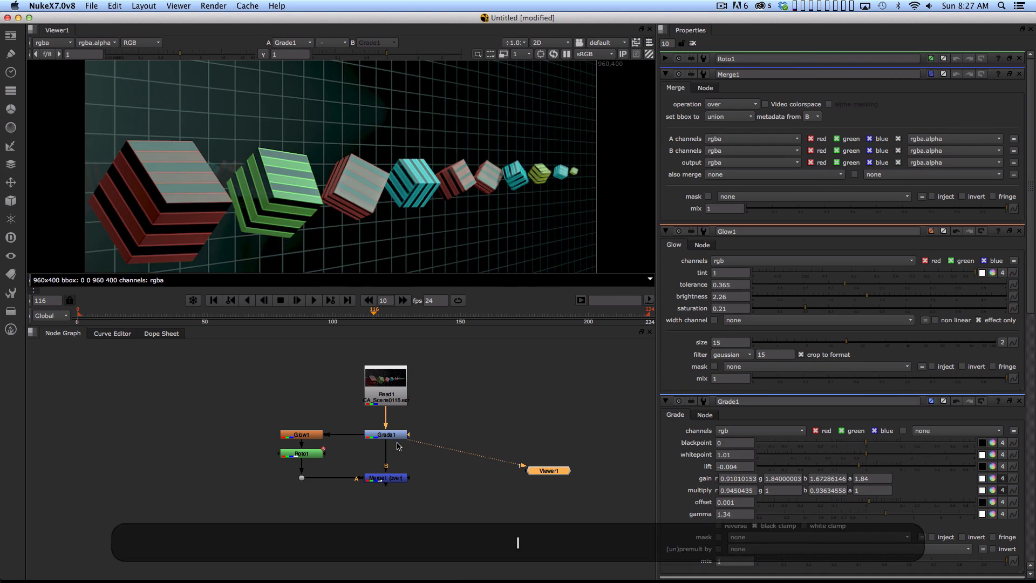
click(315, 435)
key(1)
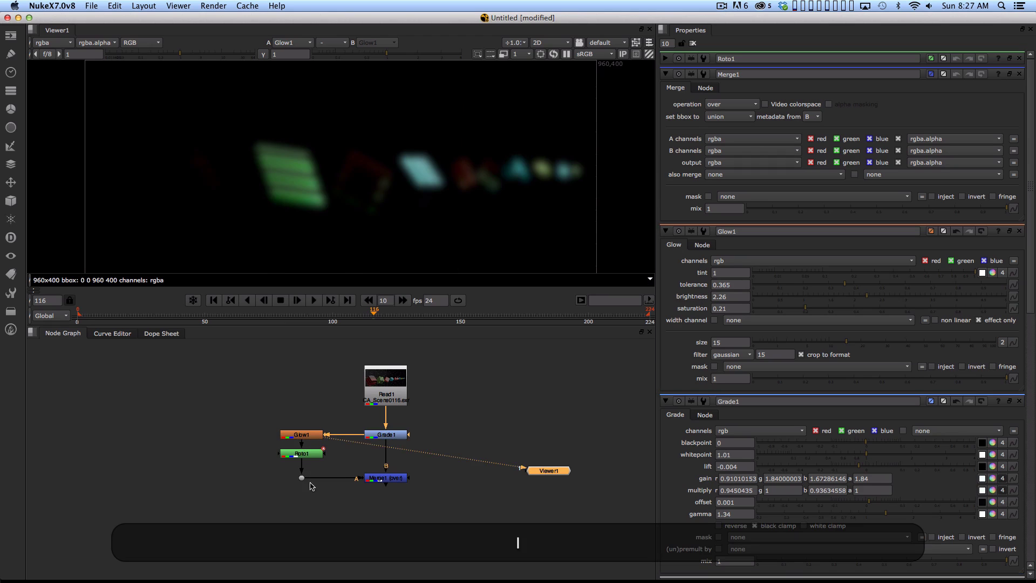
click(301, 454)
key(1)
key(1)
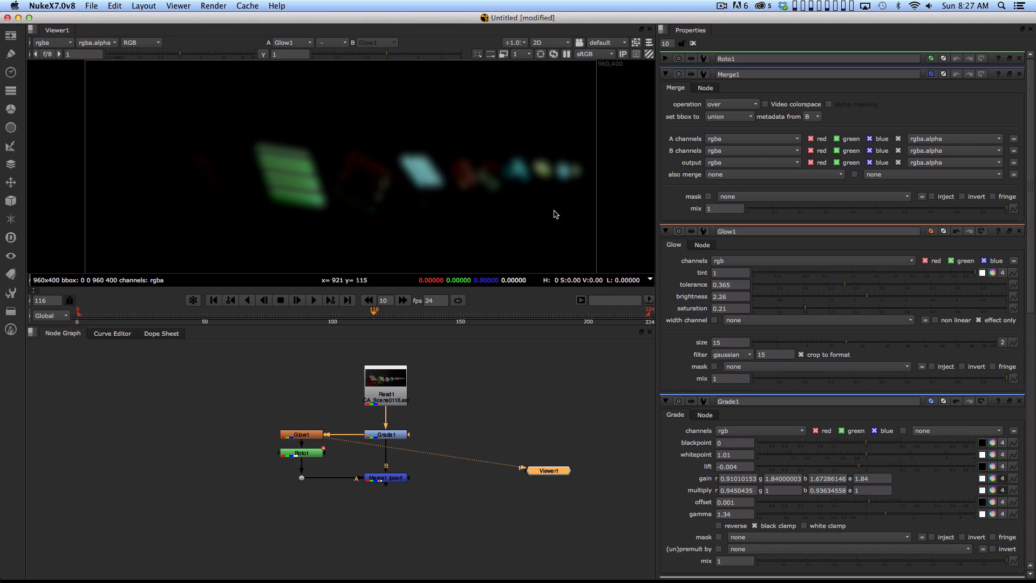
click(298, 455)
key(1)
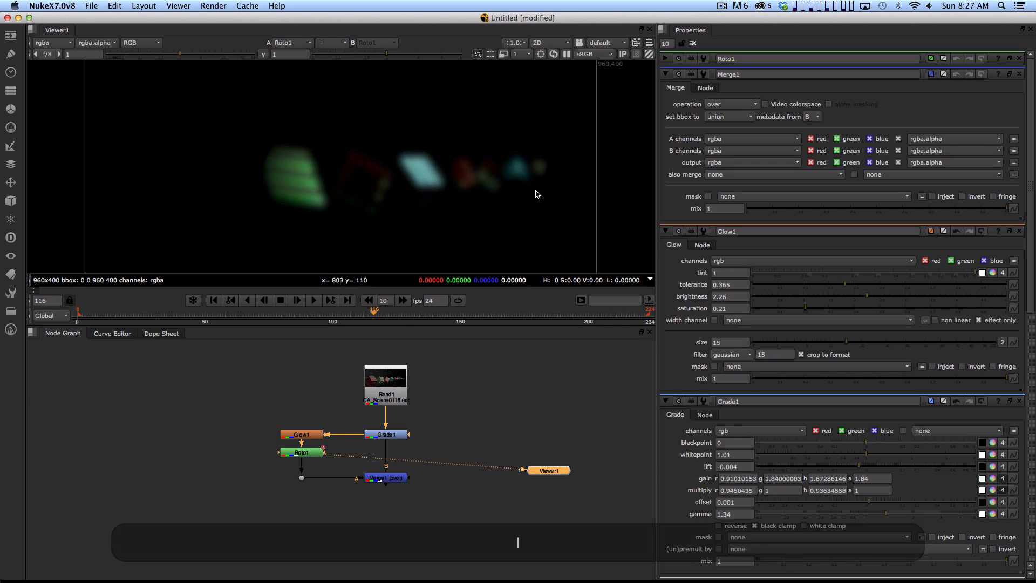
click(390, 479)
key(1)
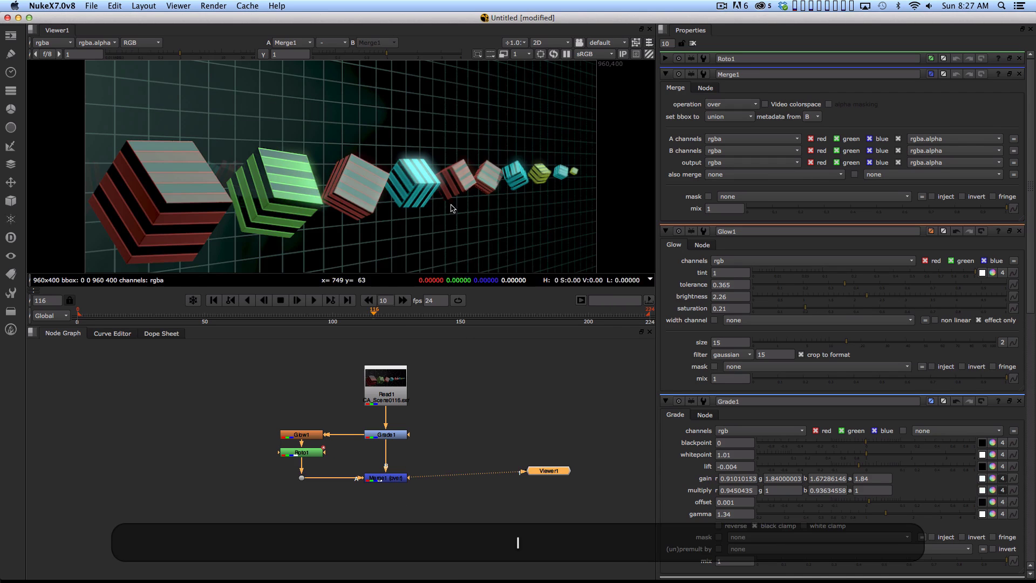
- Disable and re-enable the Roto1 node repeatedly to compare the merged image with and without the glow mask
click(311, 455)
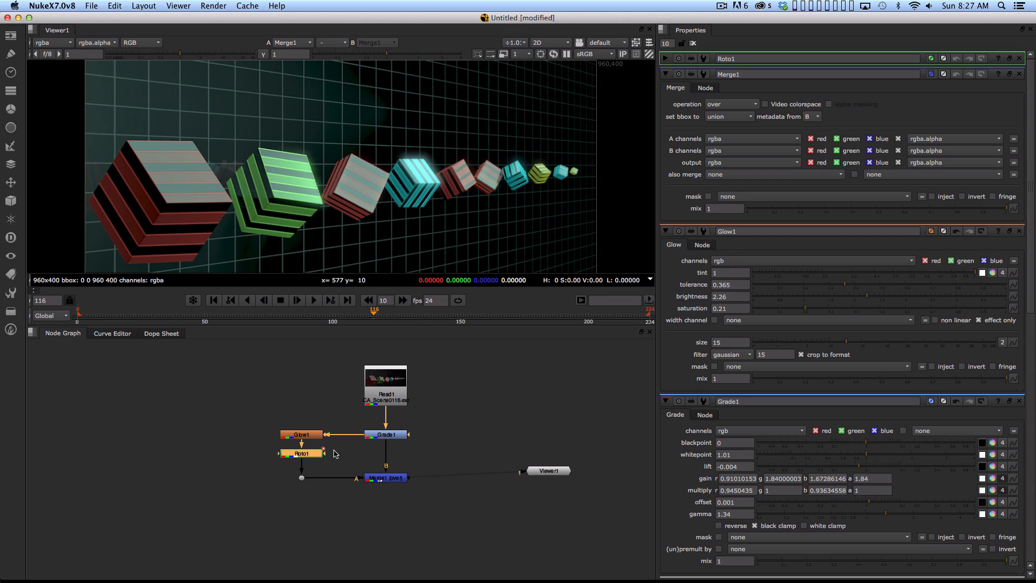
key(d)
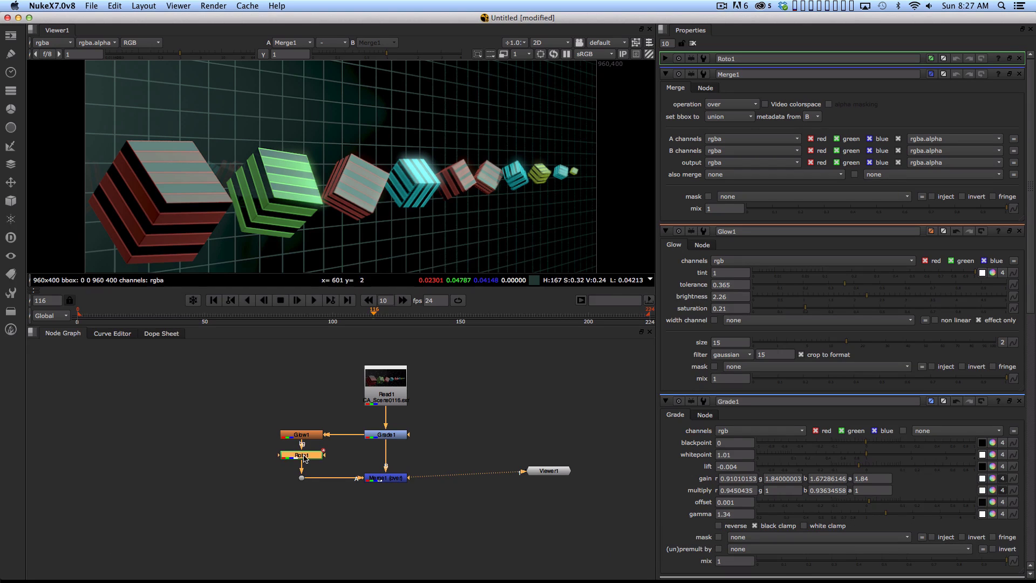
key(d)
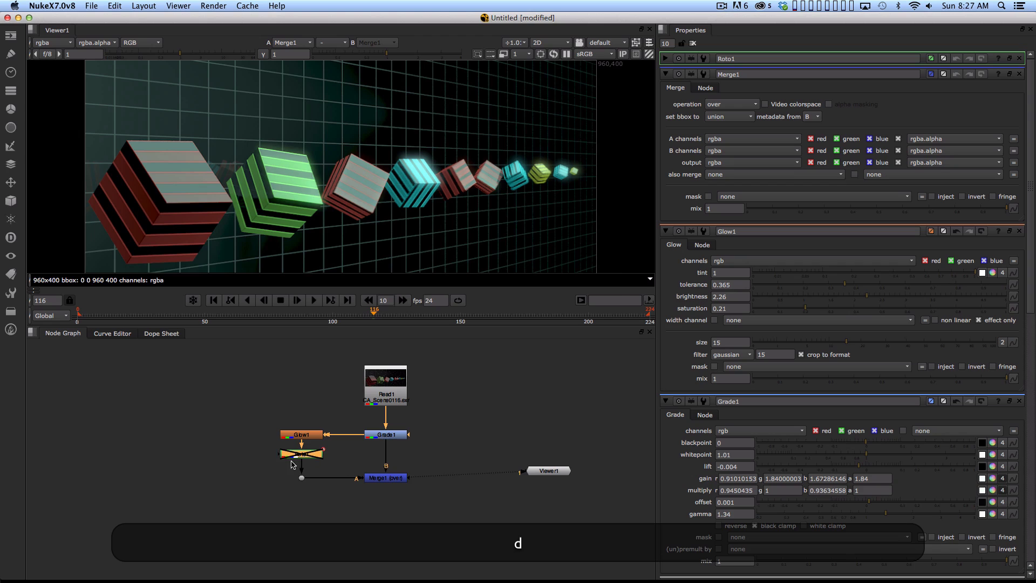
key(d)
key(d)
key(d)
key(d)
key(d)
key(d)
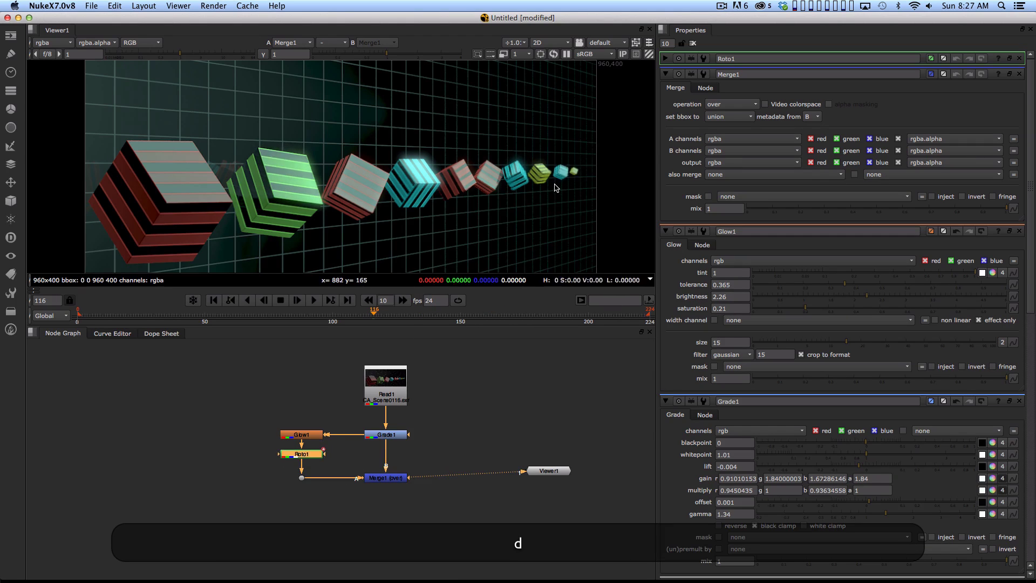
key(d)
key(d)
key(d)
key(d)
key(d)
key(d)
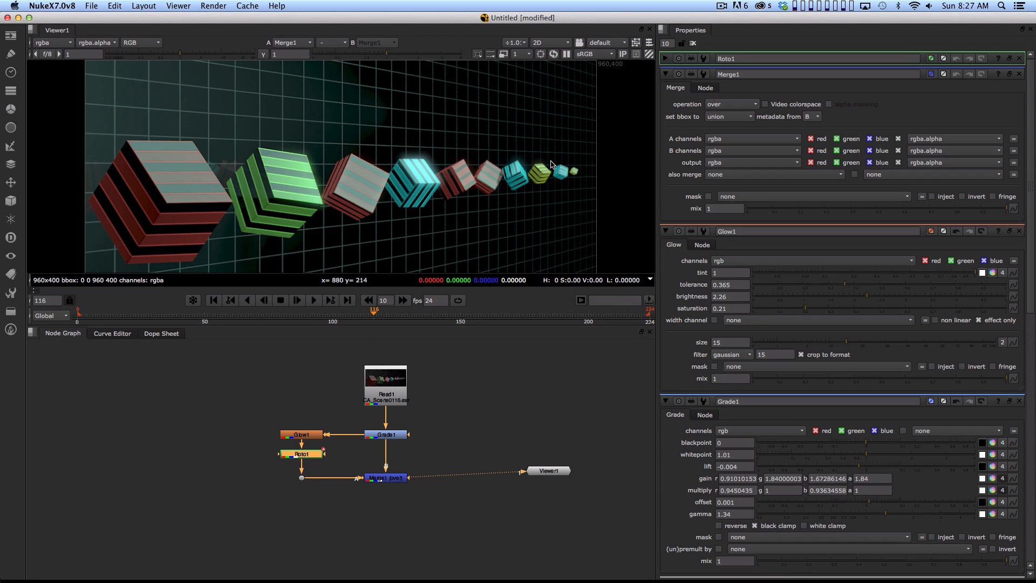
key(d)
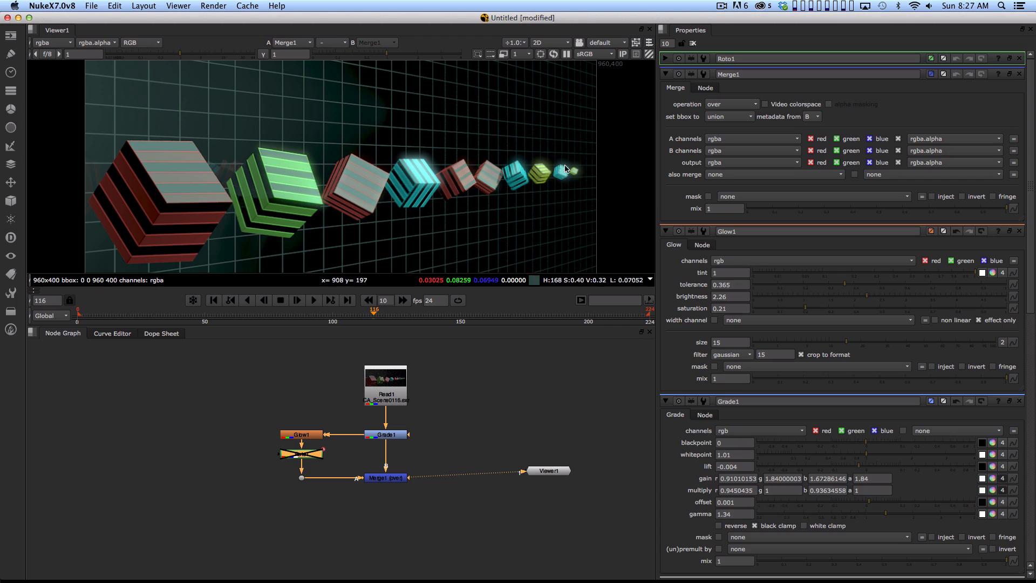
key(d)
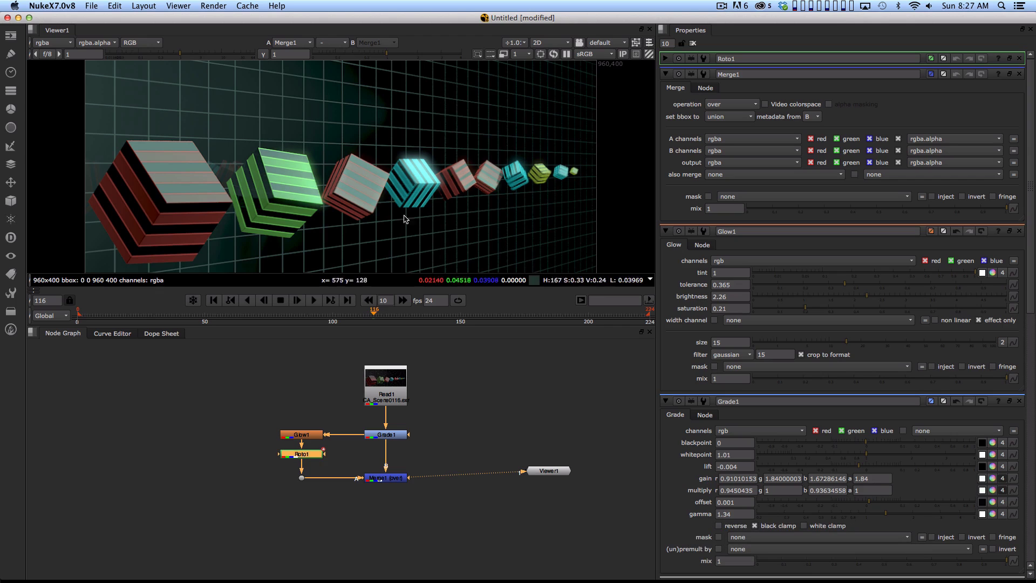
- Open the Merge1 node's properties and move the Viewer1 node below the node tree
click(480, 567)
drag(481, 566, 490, 547)
scroll(485, 475, down, 3)
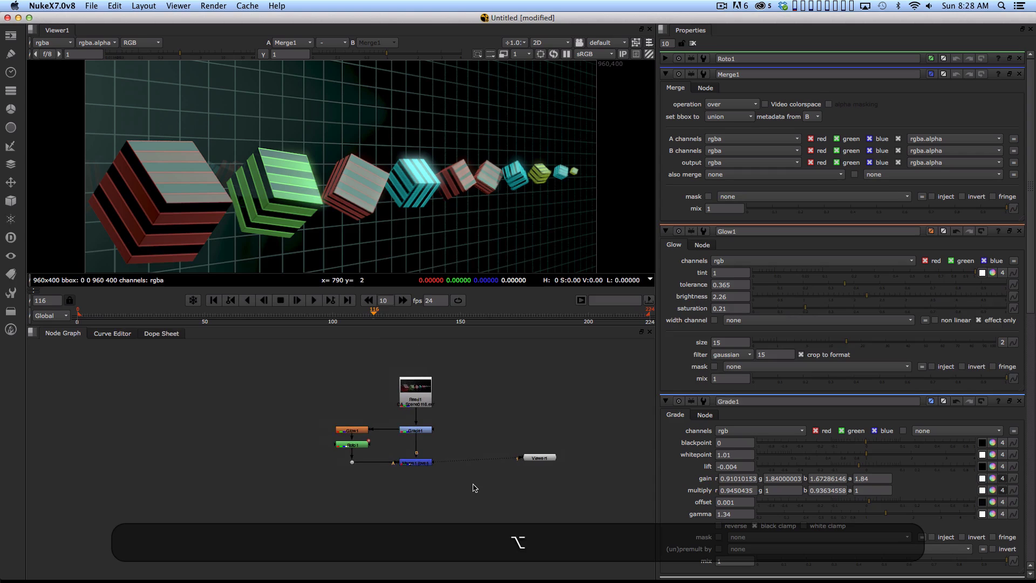
key(super+a)
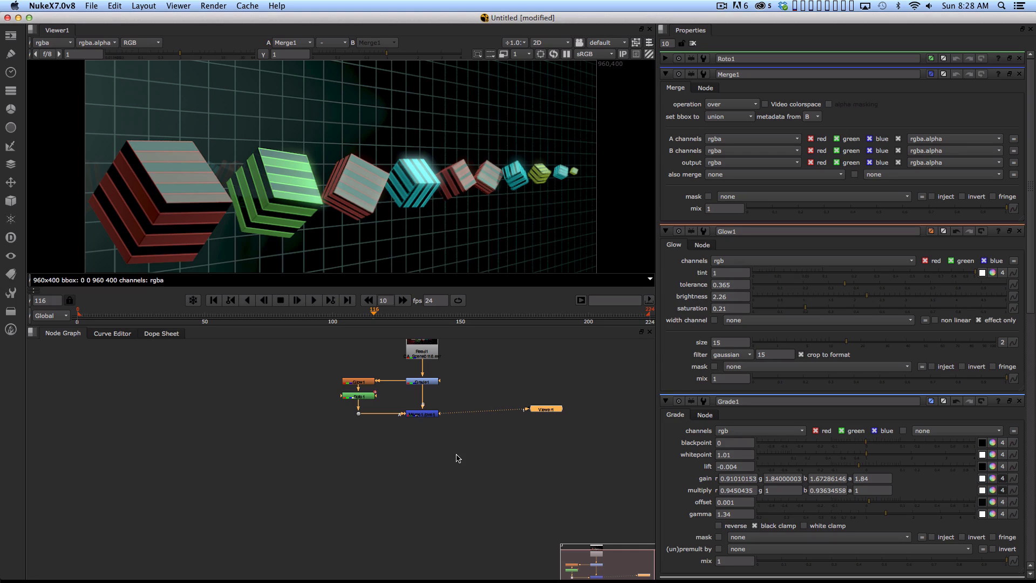
double_click(421, 415)
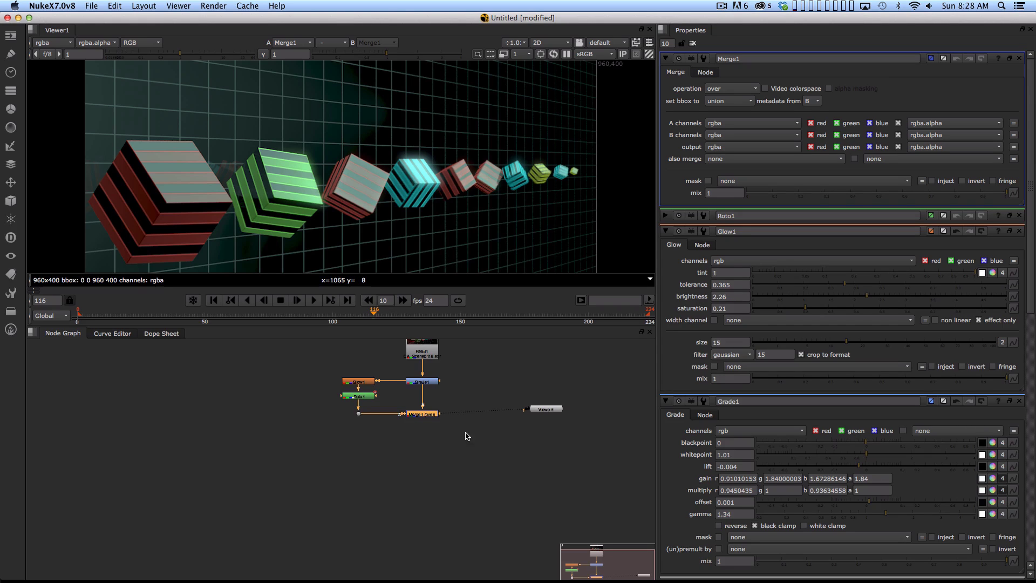
drag(431, 432, 407, 454)
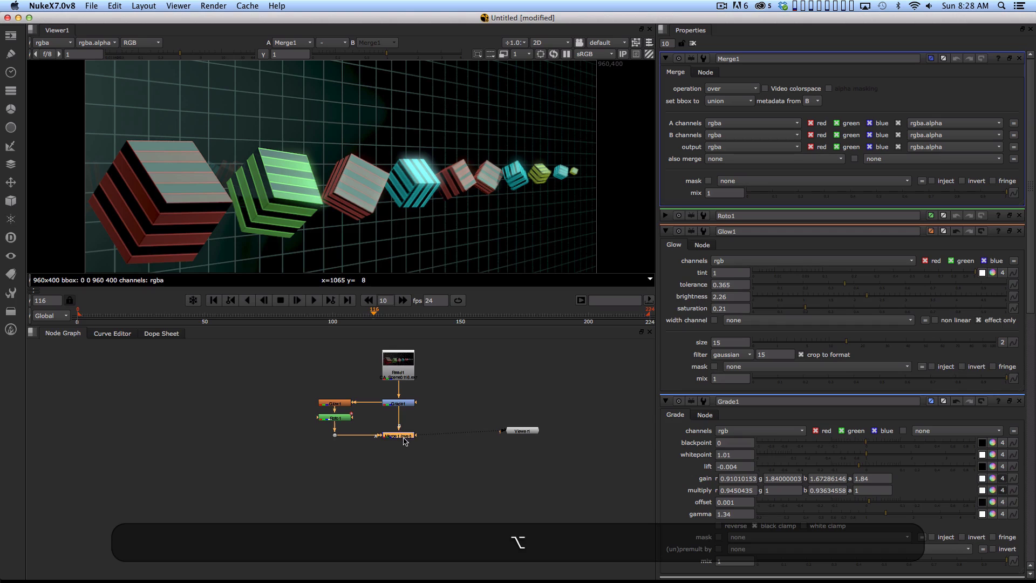
drag(514, 432, 430, 532)
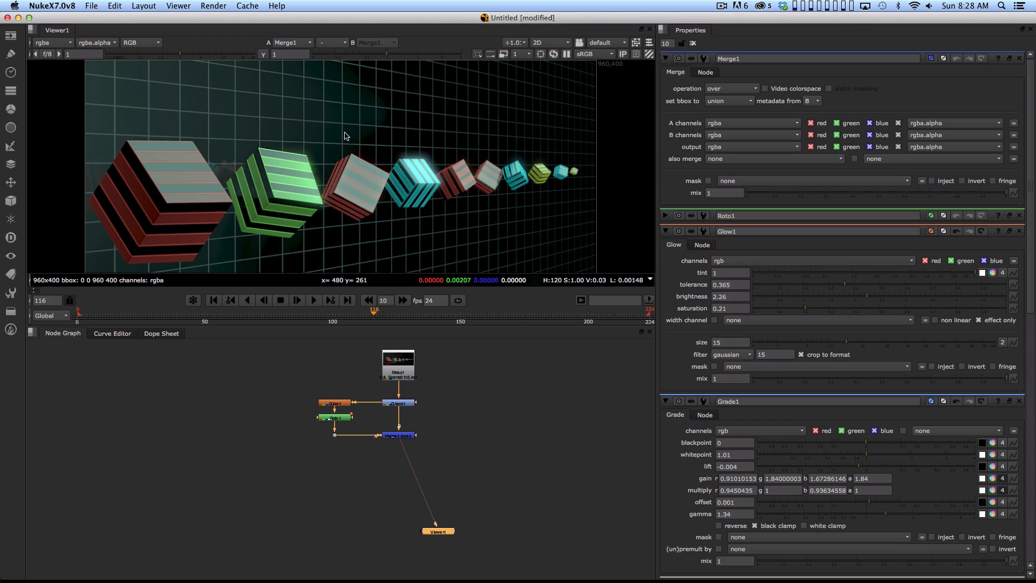
- Inspect the red, green and blue channels of the merged image individually
key(r)
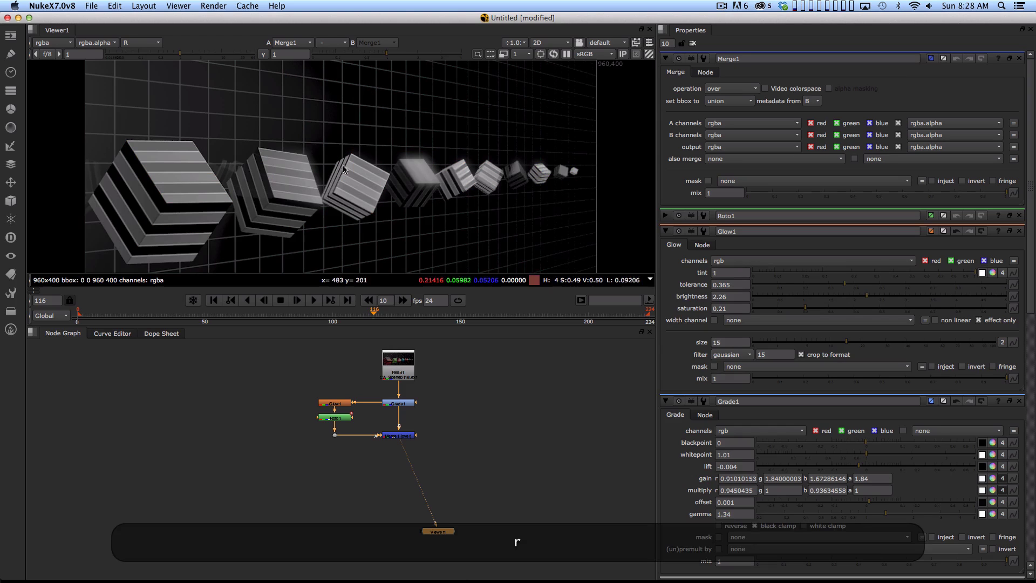
key(g)
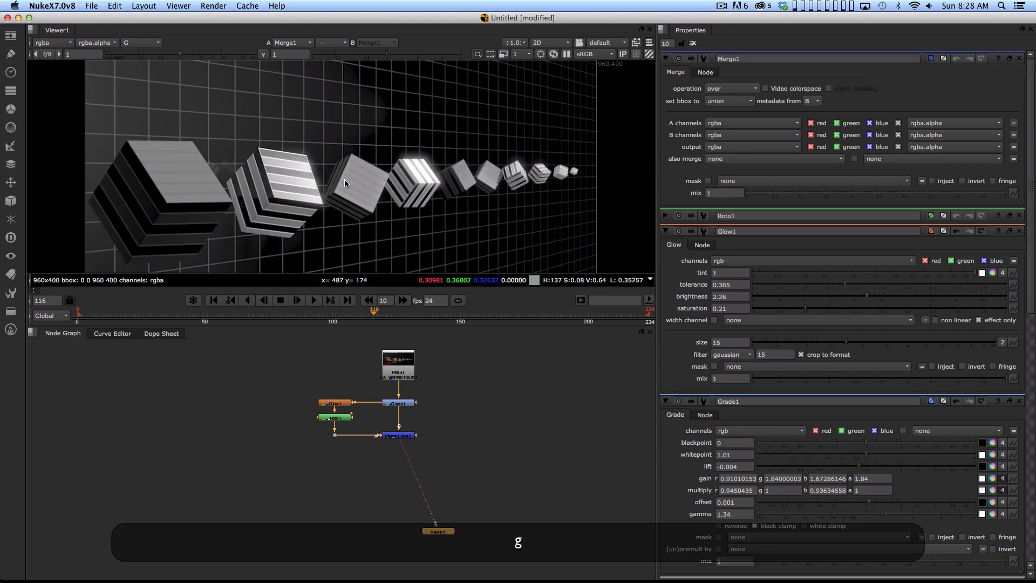
key(b)
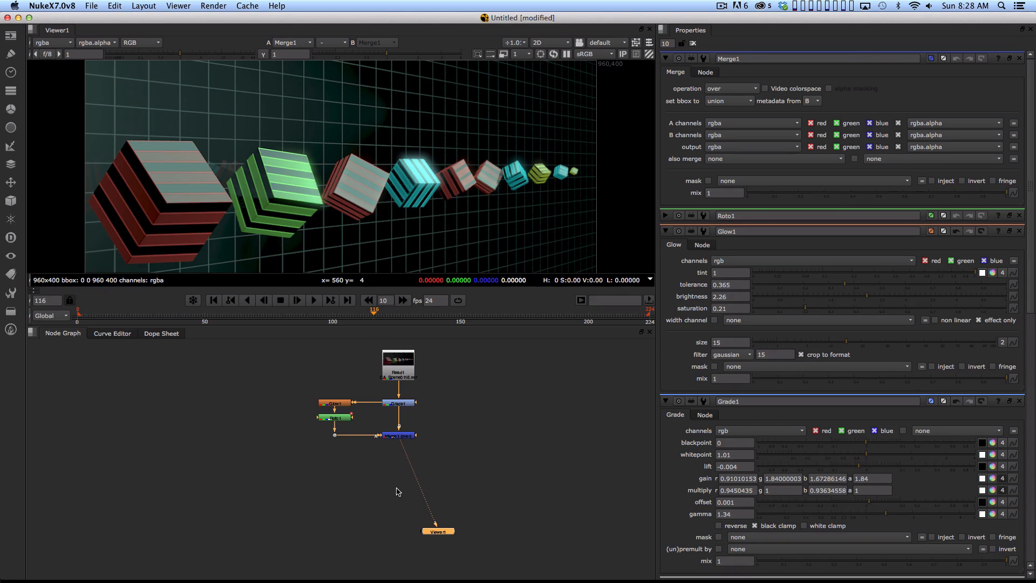
- Add a Shuffle node below Merge1 and connect its input to Merge1's output
drag(398, 491, 411, 452)
click(390, 469)
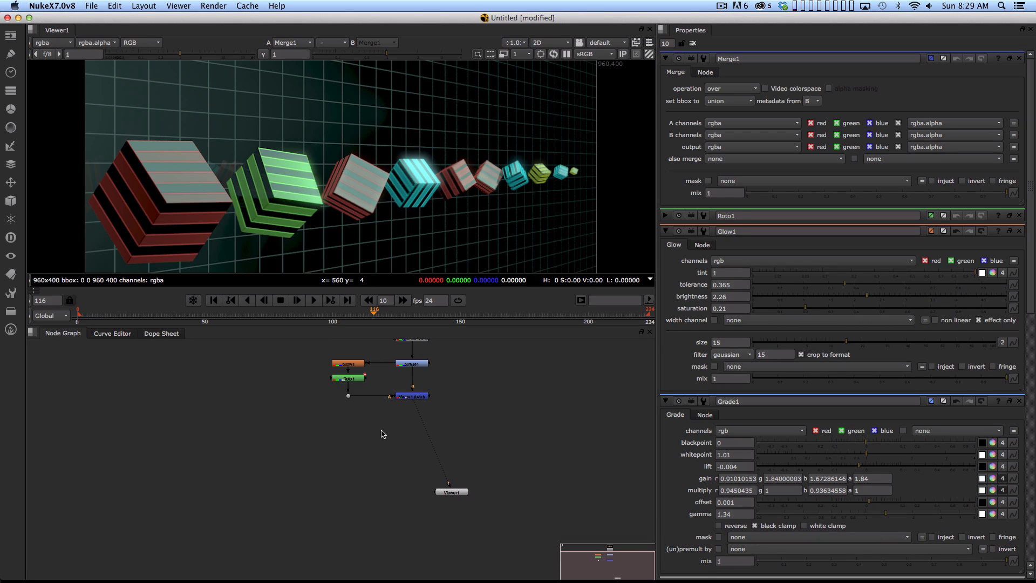
click(418, 399)
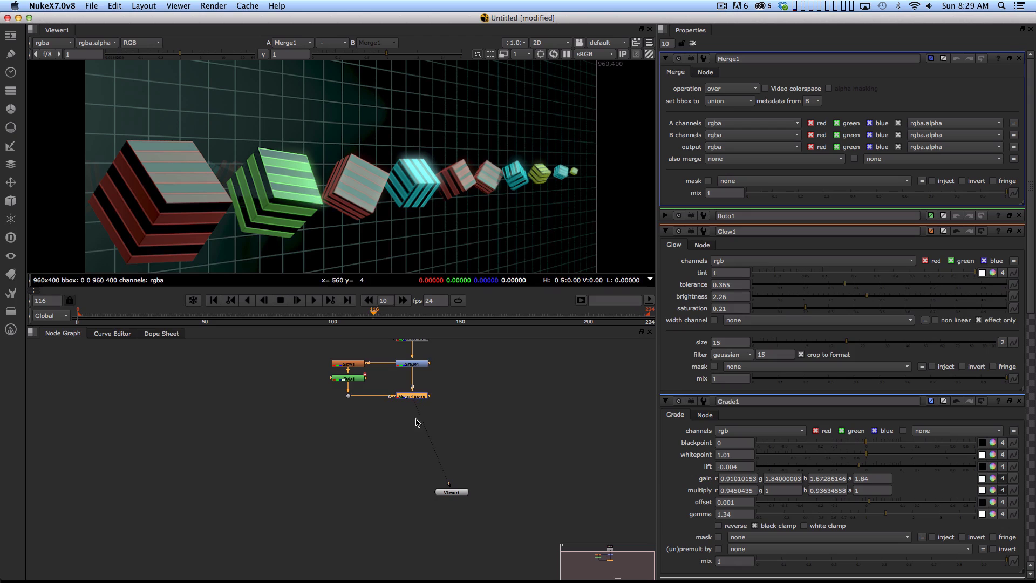
click(394, 378)
key(Tab)
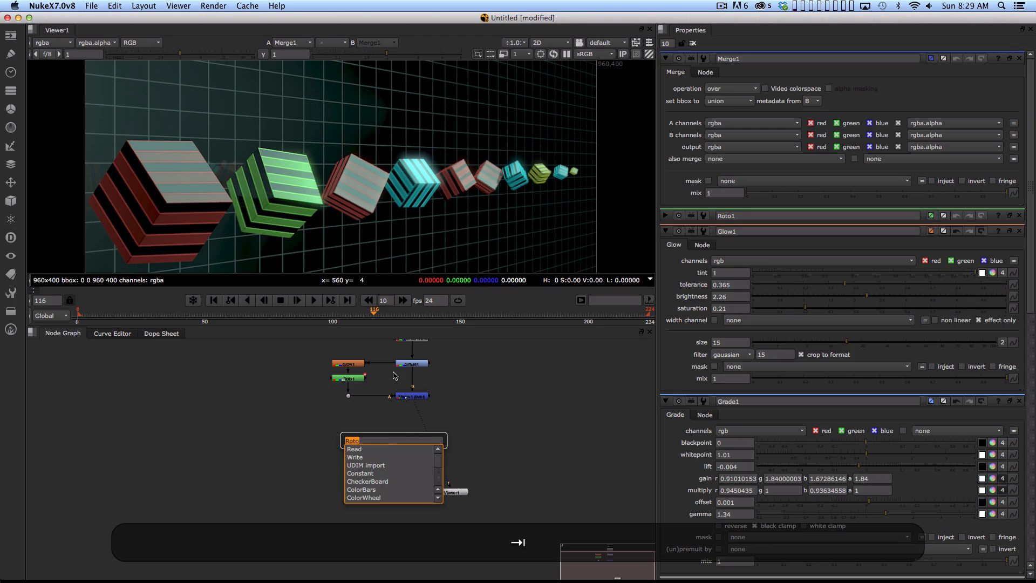
text(shuff)
key(Return)
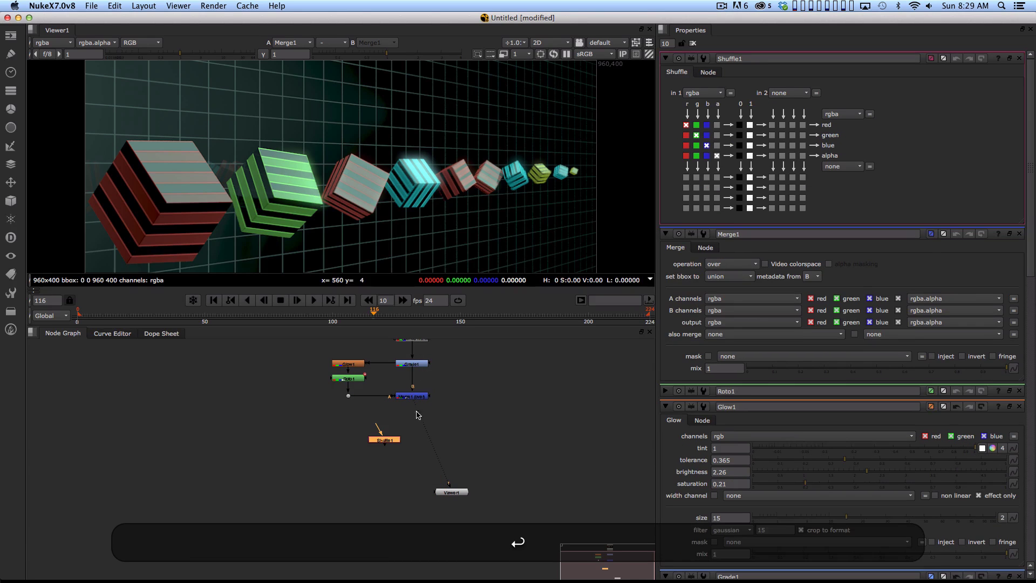
scroll(416, 414, up, 3)
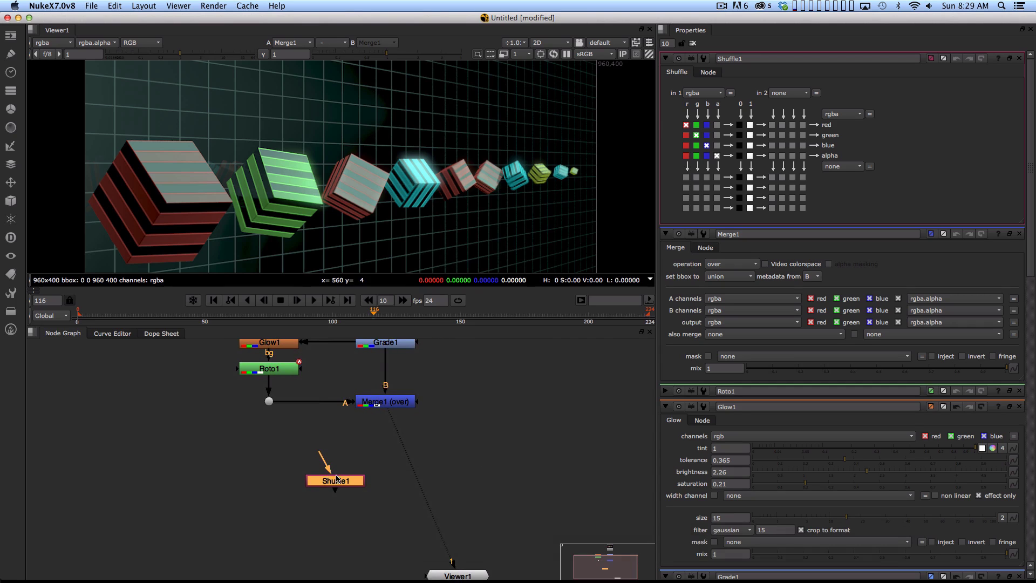
drag(321, 460, 390, 409)
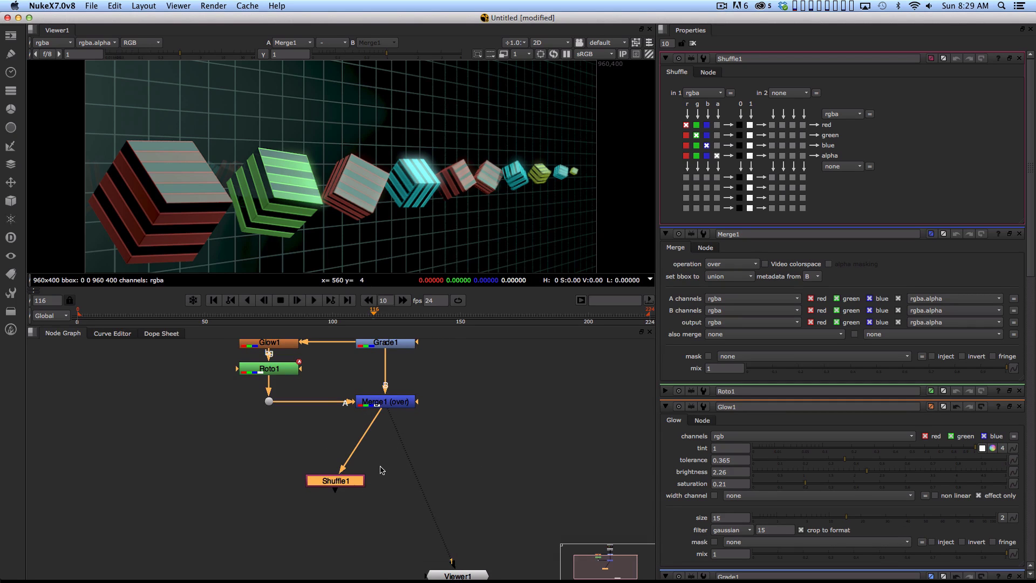
drag(341, 488, 340, 487)
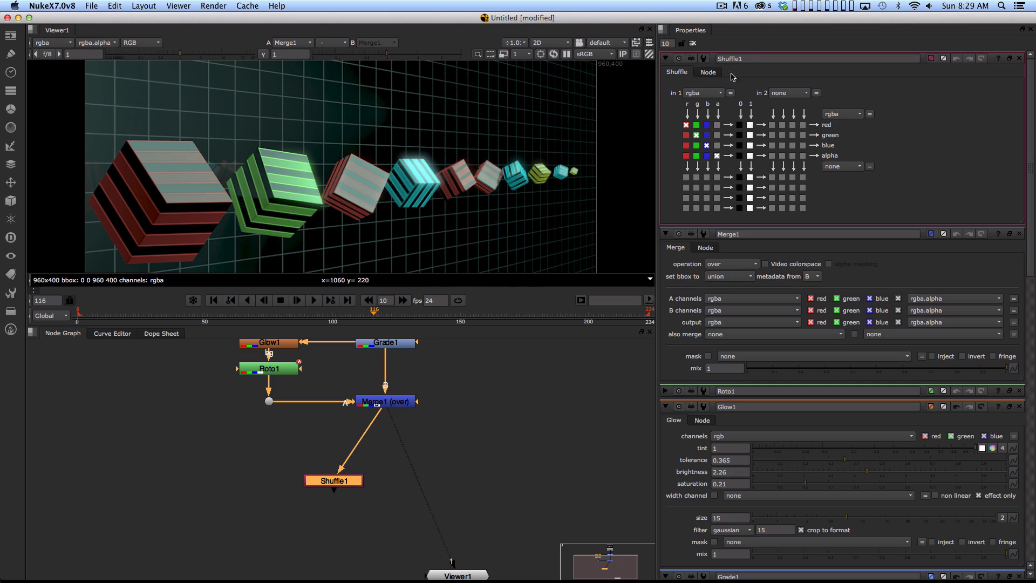
- Rename the new shuffle node as Shuffle_R and shift it slightly left in the node graph
click(745, 58)
key(BackSpace)
text(_R)
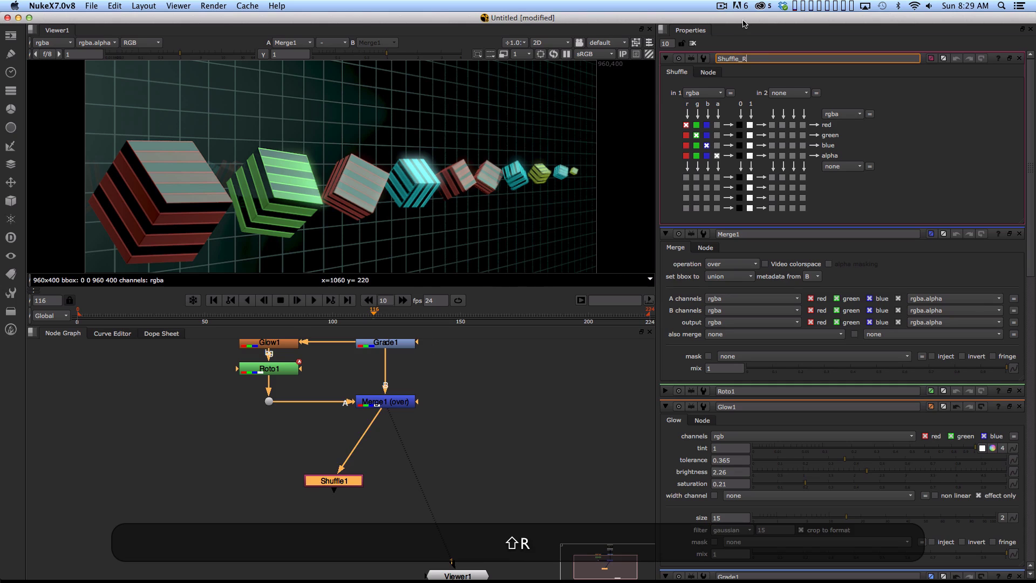
key(shift+Return)
drag(359, 483, 338, 484)
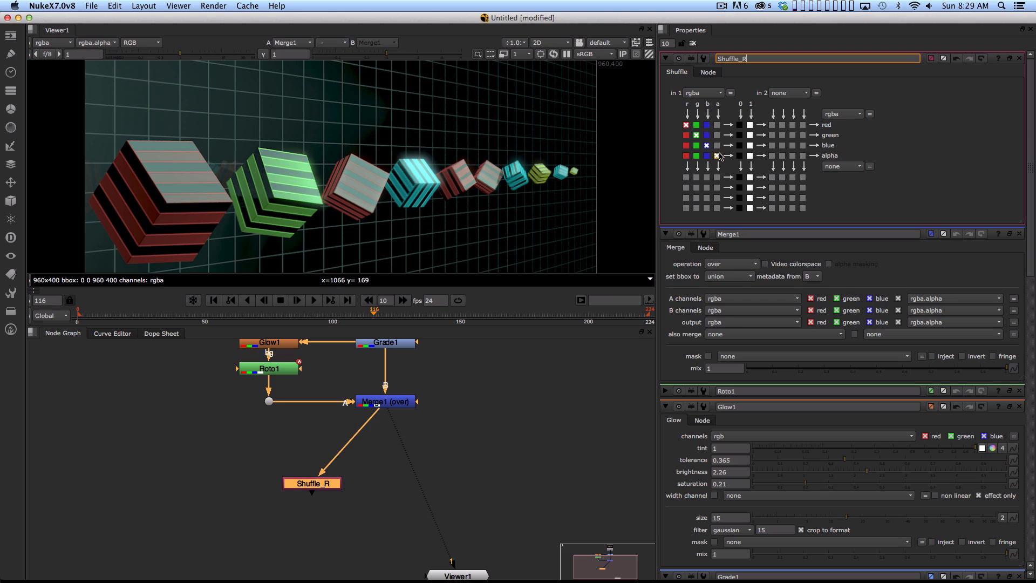
- Route Shuffle_R's red input to the green, blue and alpha outputs as well and view the node's result
click(686, 135)
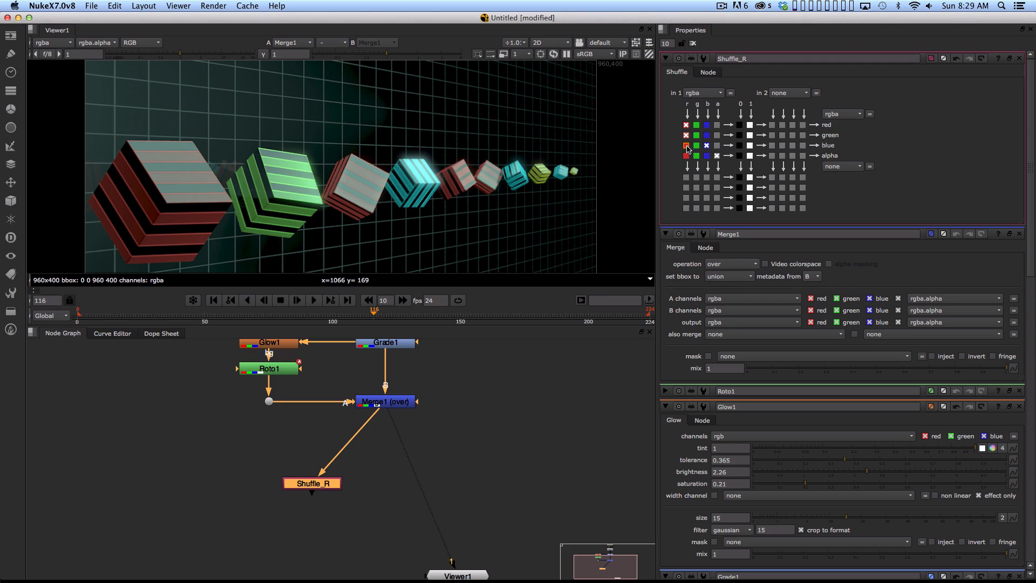
click(686, 156)
key(1)
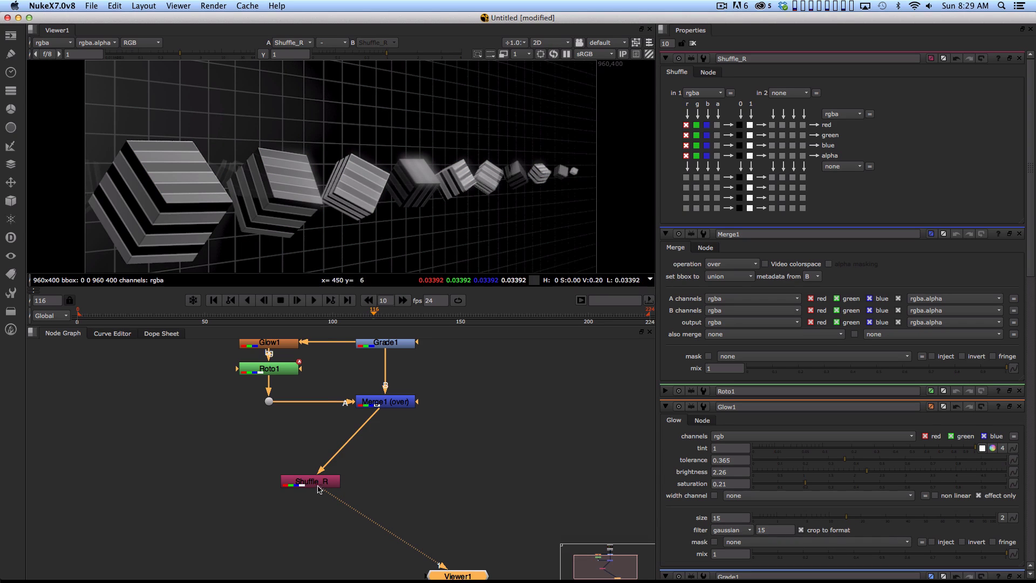
drag(318, 486, 300, 491)
click(347, 496)
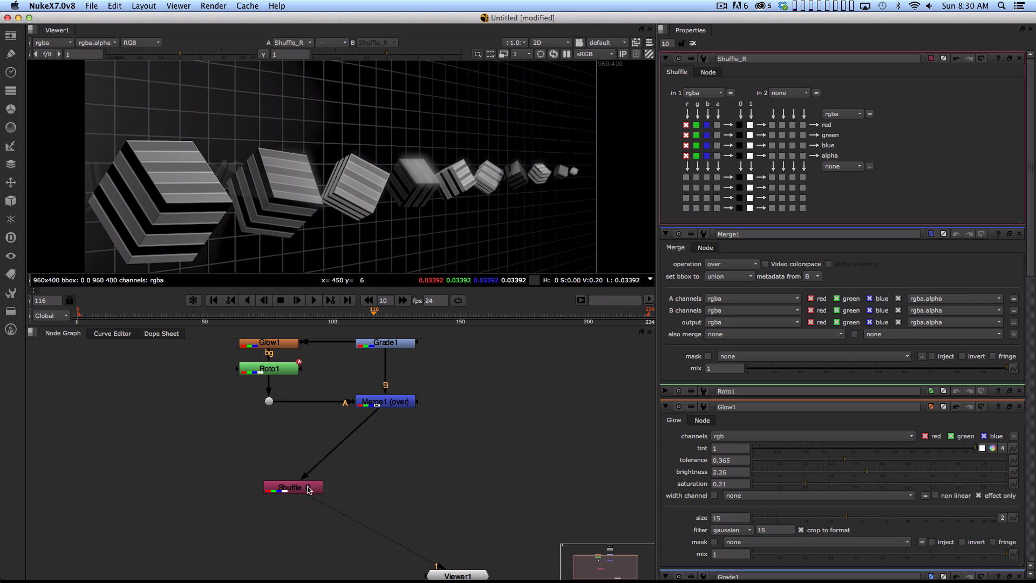
- Duplicate Shuffle_R, connect the copy to Merge1 and place it directly below Merge1
click(310, 489)
key(super+c)
key(super+v)
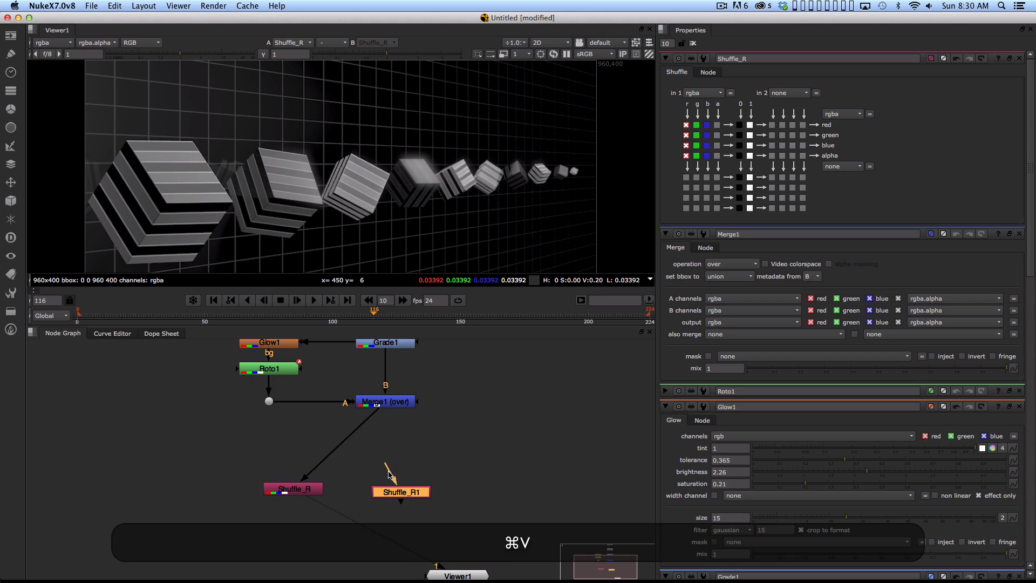
drag(393, 477, 385, 405)
drag(393, 497, 375, 496)
click(416, 473)
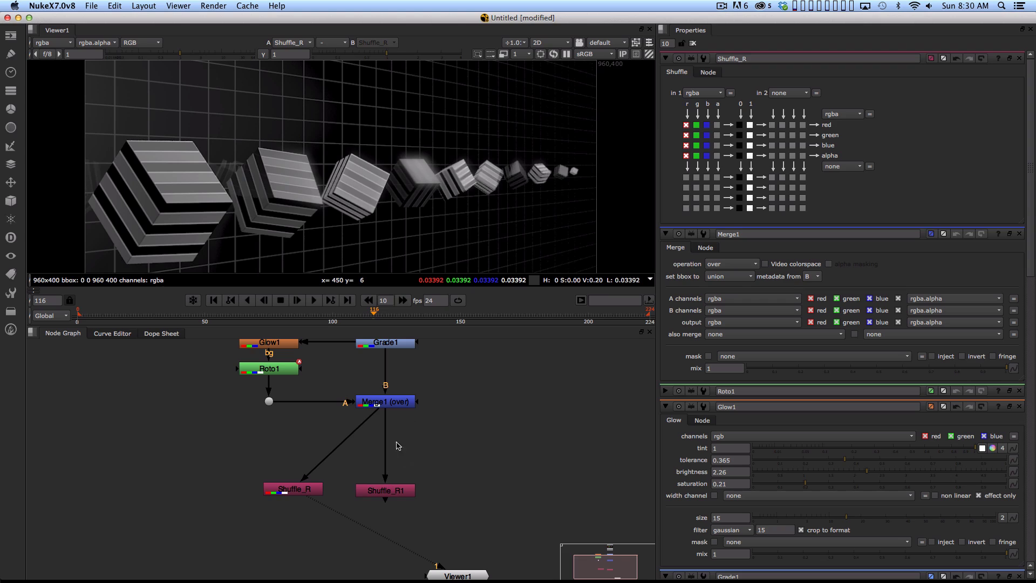
click(384, 404)
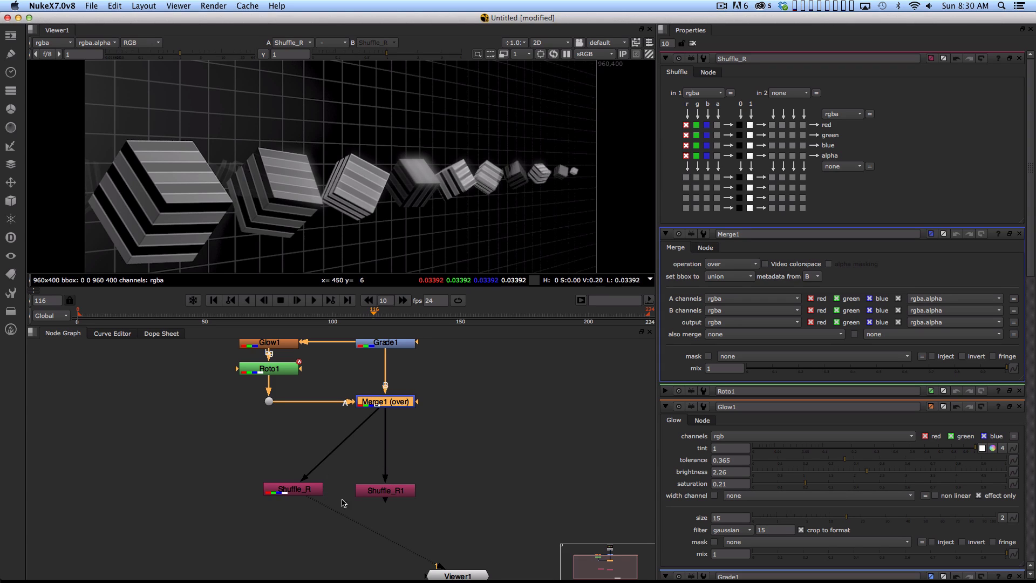
scroll(367, 404, up, 5)
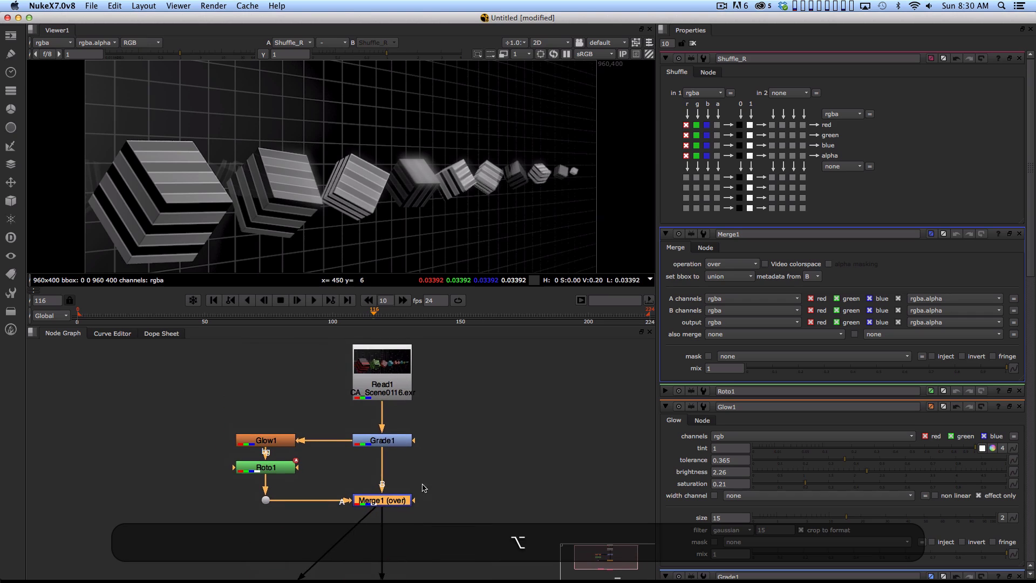
drag(203, 344, 464, 512)
right_click(472, 519)
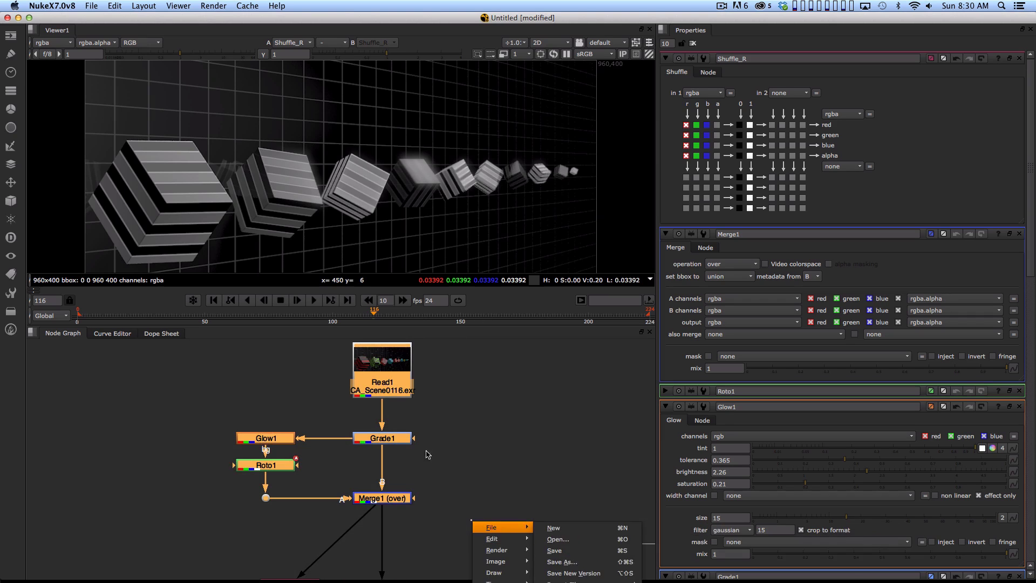
click(474, 419)
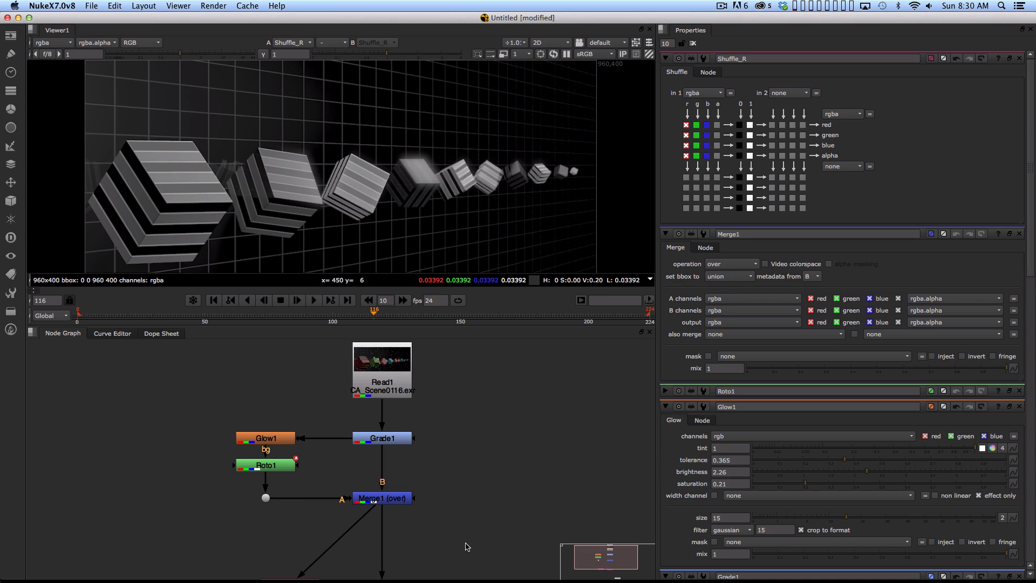
key(alt)
scroll(421, 426, down, 5)
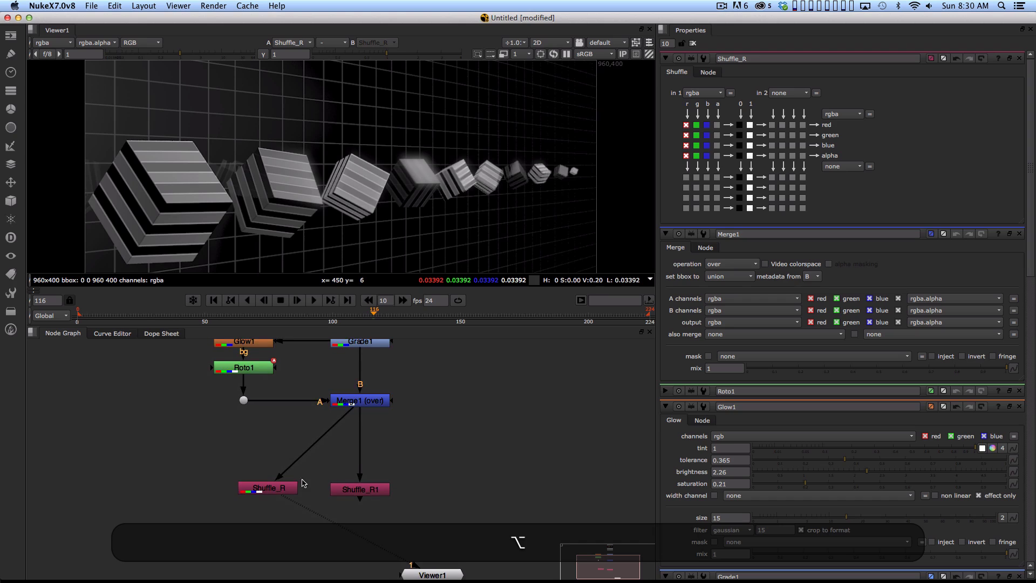
- Rename the copied shuffle node below Merge1 as Shuffle_G
double_click(360, 490)
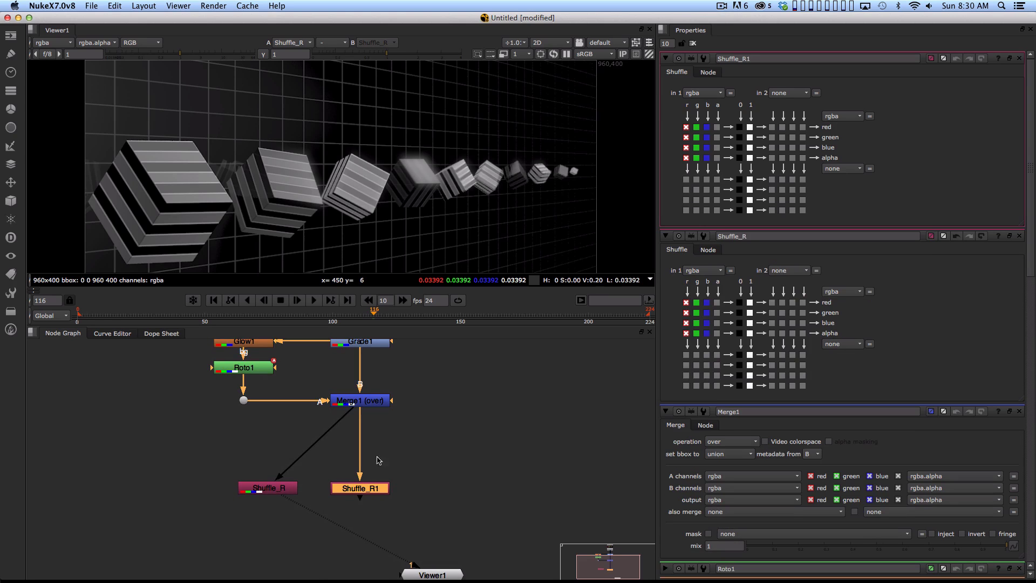
click(742, 58)
key(BackSpace)
key(BackSpace)
text(G)
key(shift+Return)
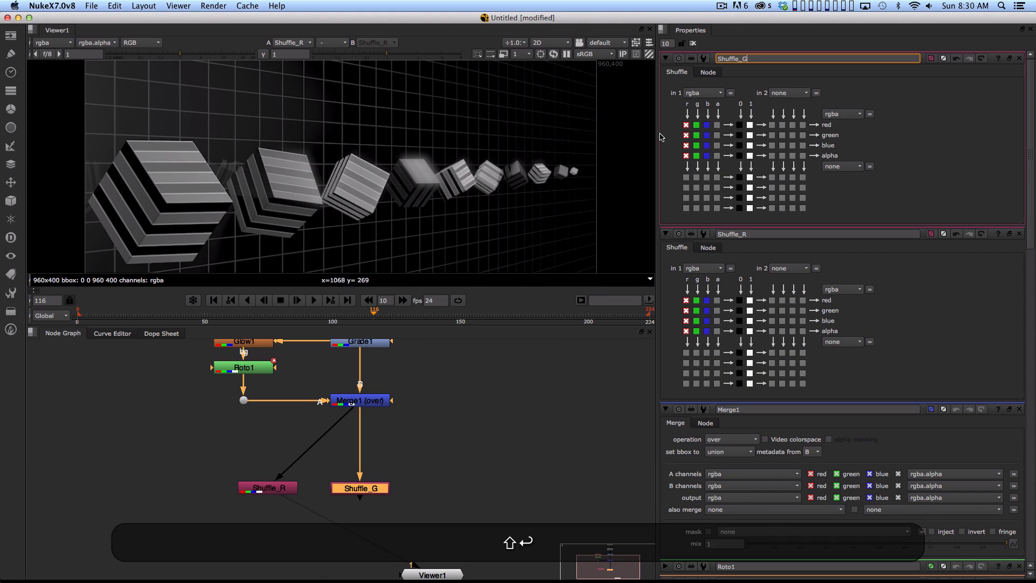
- Route Shuffle_G's green input to the red, green, blue and alpha outputs
click(697, 125)
click(697, 135)
click(696, 146)
click(696, 155)
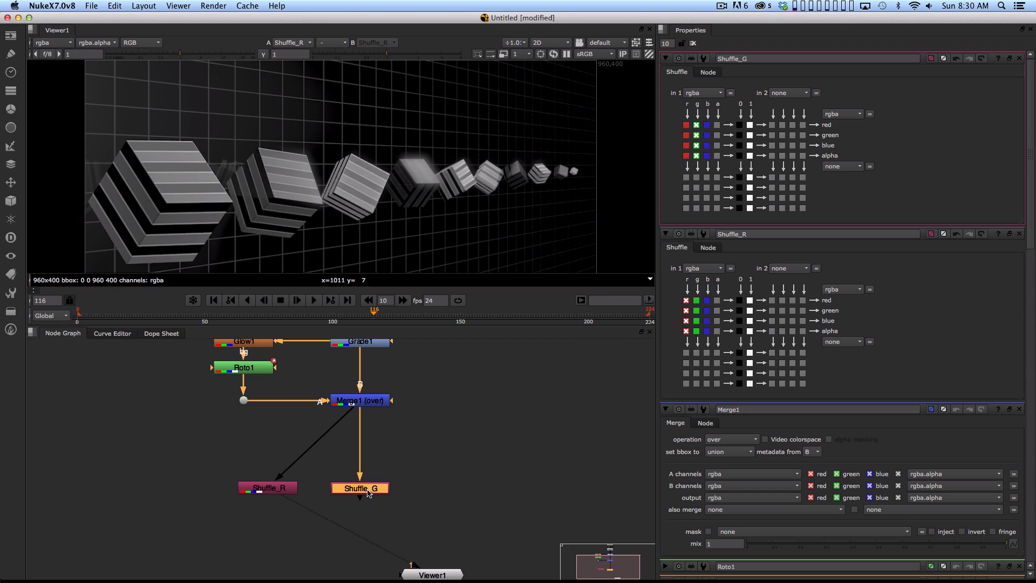
click(421, 479)
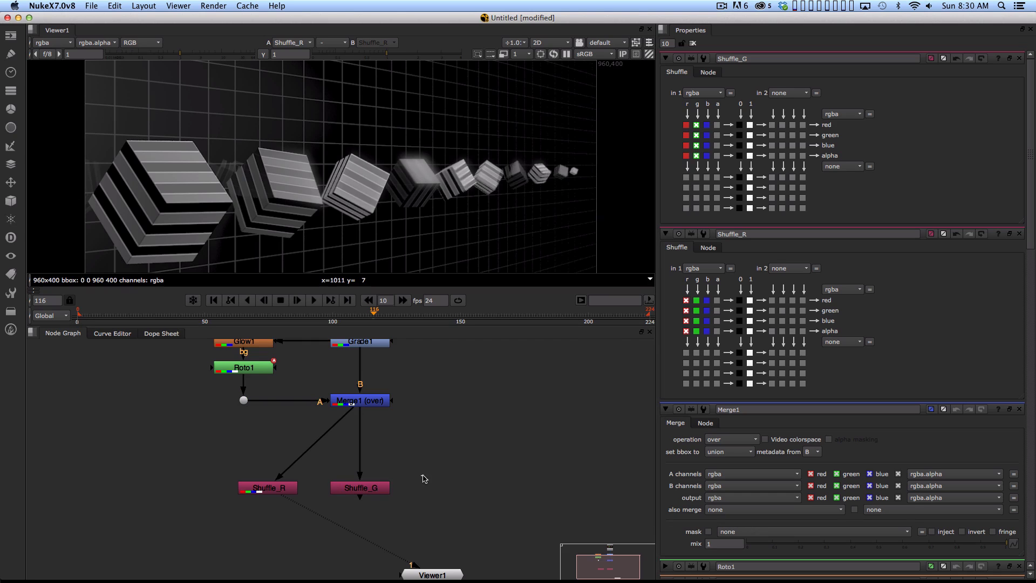
- Paste another copy of the shuffle node beside Shuffle_G, connected to Merge1 and named Shuffle_B
key(super+v)
drag(438, 476, 361, 404)
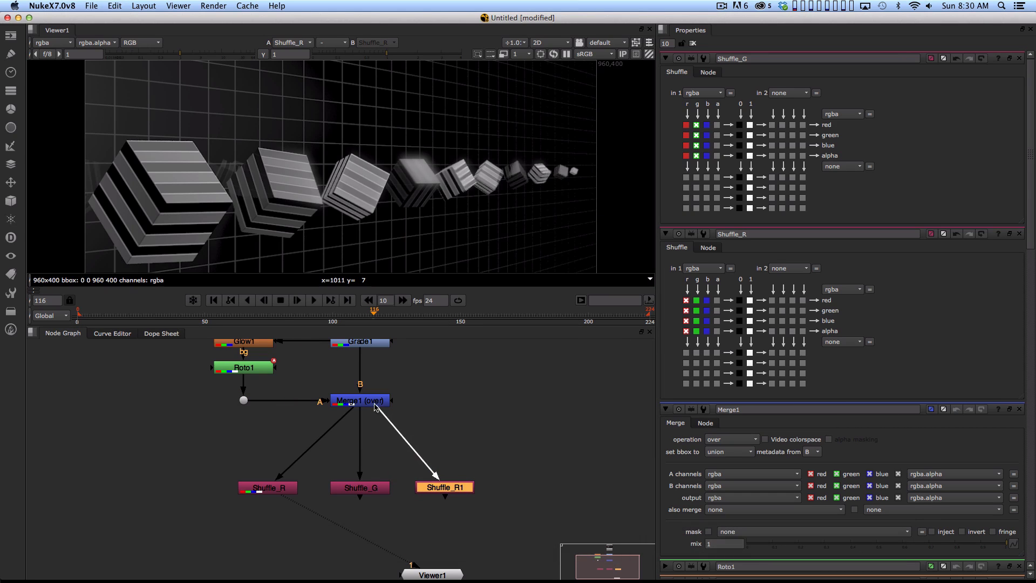
double_click(440, 490)
drag(741, 59, 751, 59)
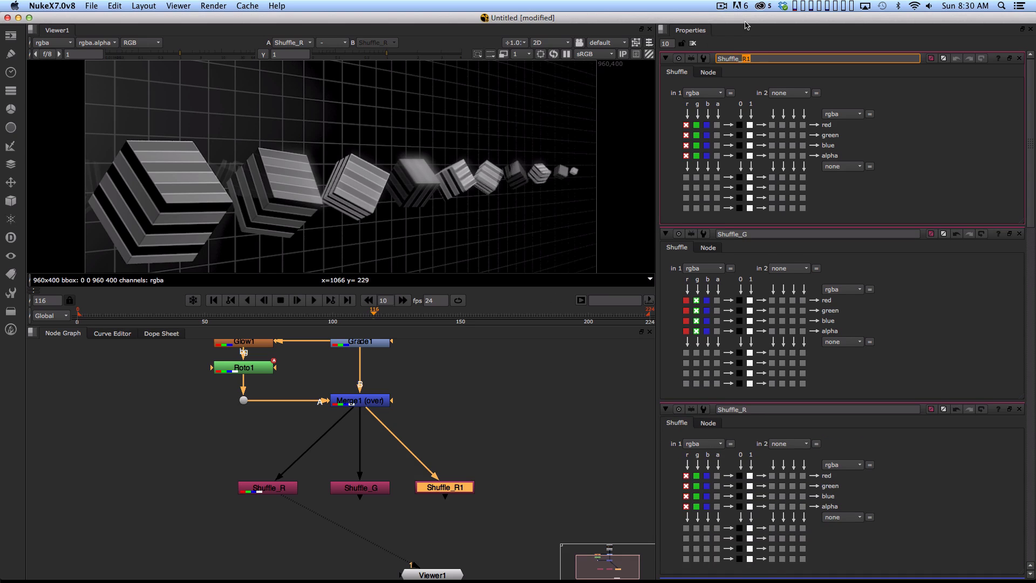
text(B)
key(Return)
- Route Shuffle_B's blue input to the red, green, blue and alpha outputs
click(707, 125)
click(707, 145)
click(707, 155)
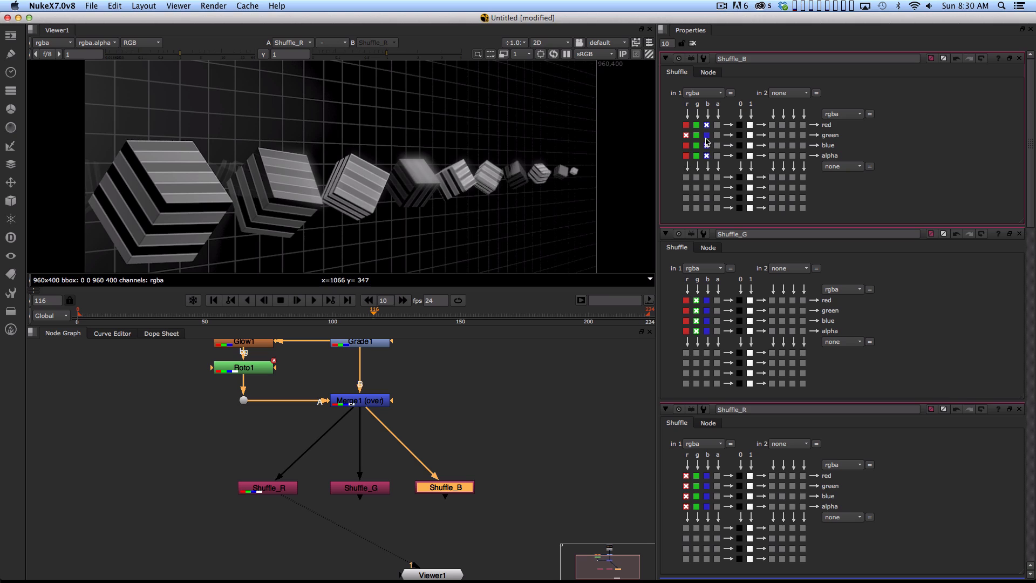
click(707, 134)
click(548, 453)
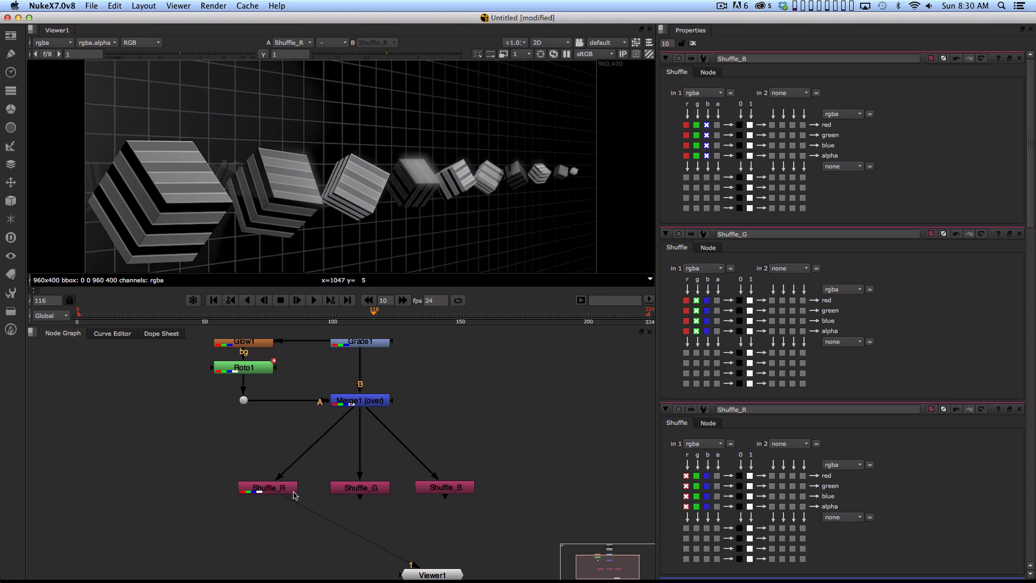
- View the outputs of Shuffle_R, Shuffle_G and Shuffle_B in turn to compare the separated channels
key(1)
key(1)
key(1)
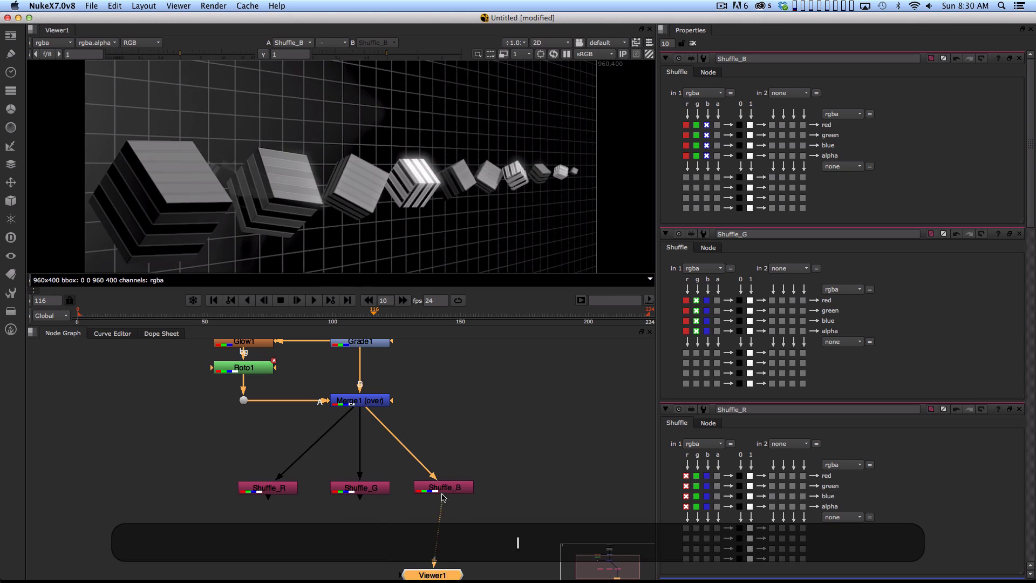
scroll(474, 481, down, 5)
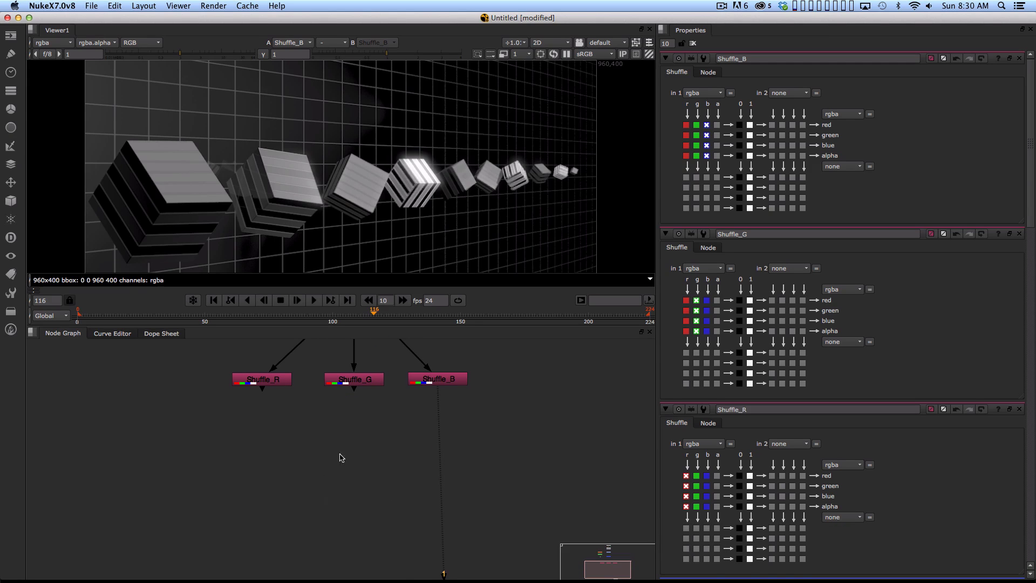
scroll(364, 472, down, 2)
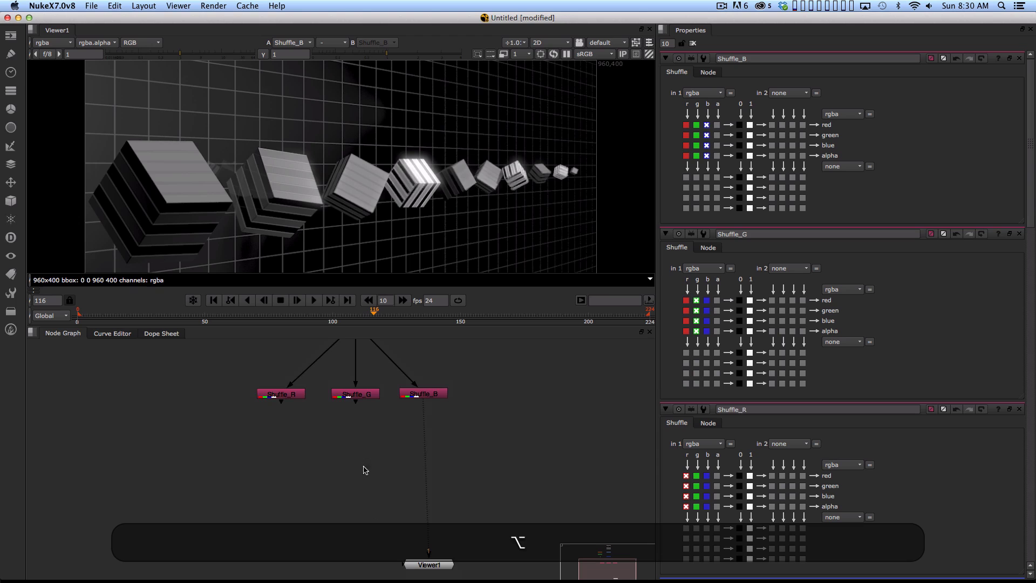
scroll(365, 469, up, 2)
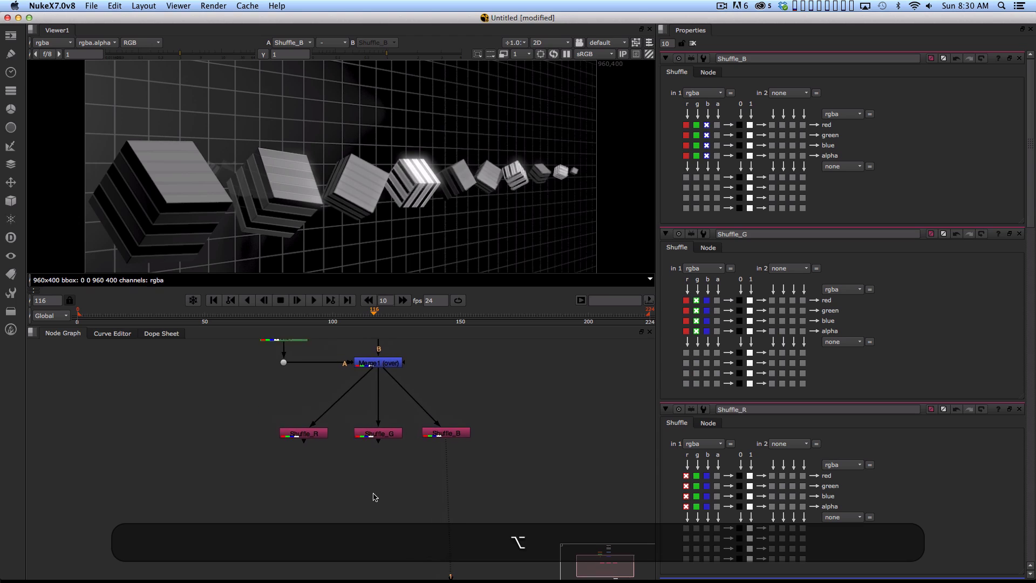
click(304, 431)
key(1)
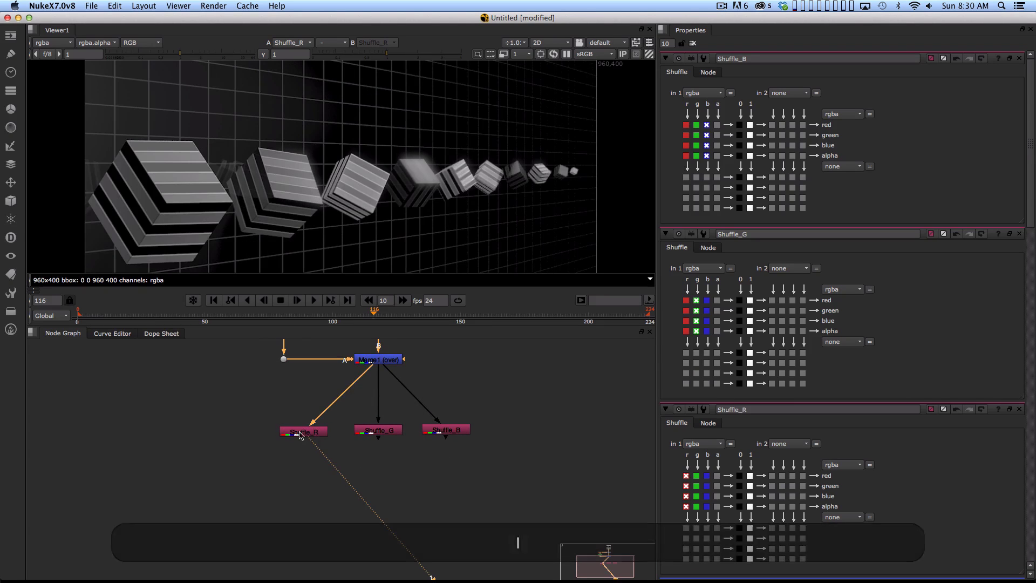
drag(294, 534, 279, 529)
click(364, 425)
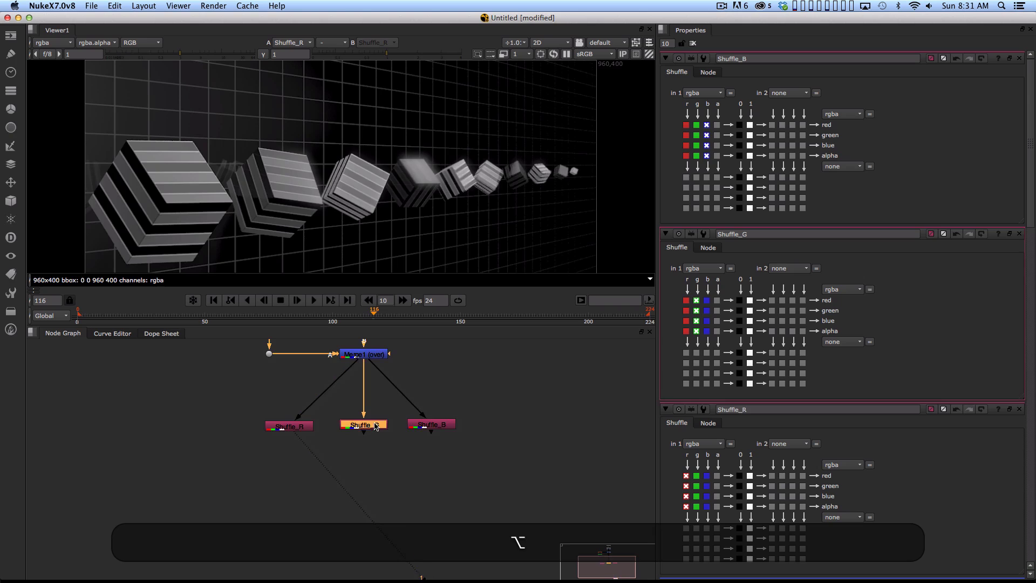
key(1)
click(420, 425)
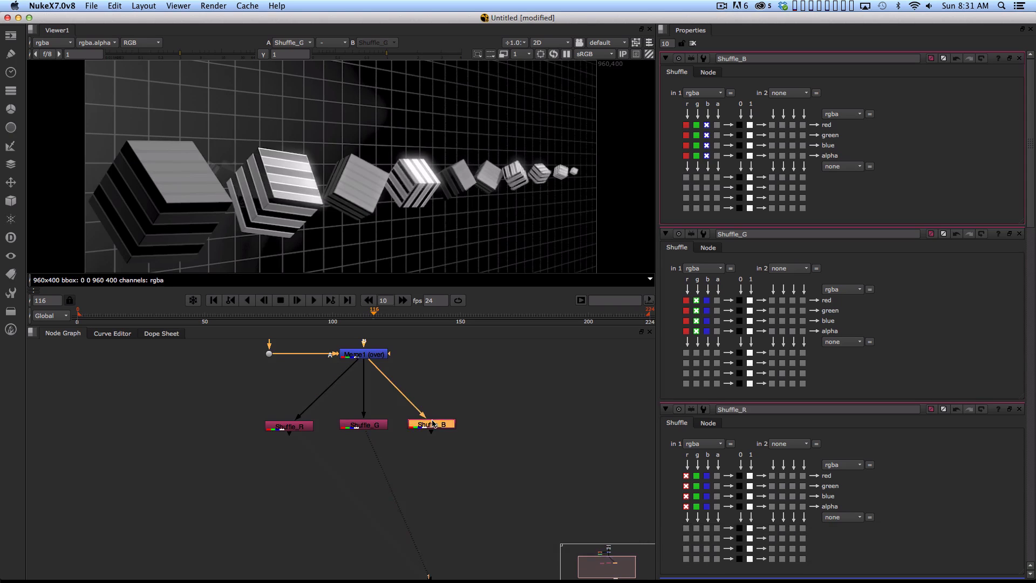
key(1)
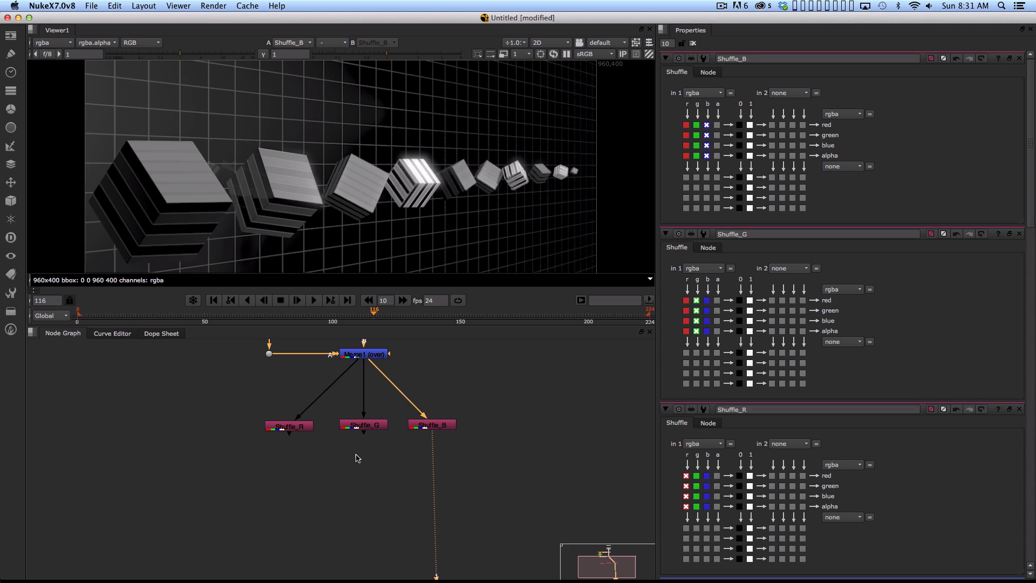
- Move Viewer1 aside and add a ShuffleCopy node below the three shuffle nodes
drag(347, 543, 361, 469)
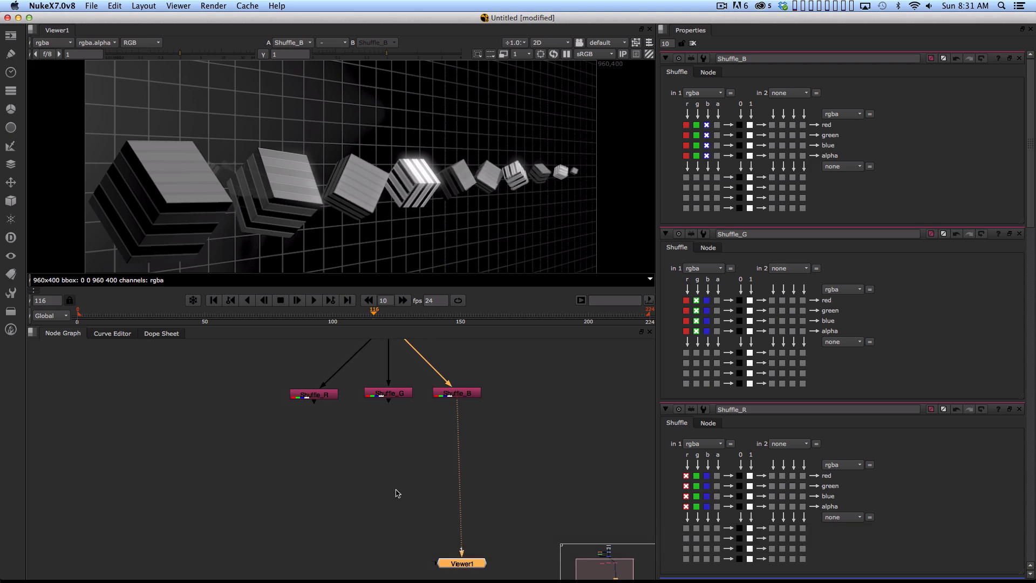
drag(470, 561, 583, 502)
drag(421, 458, 432, 512)
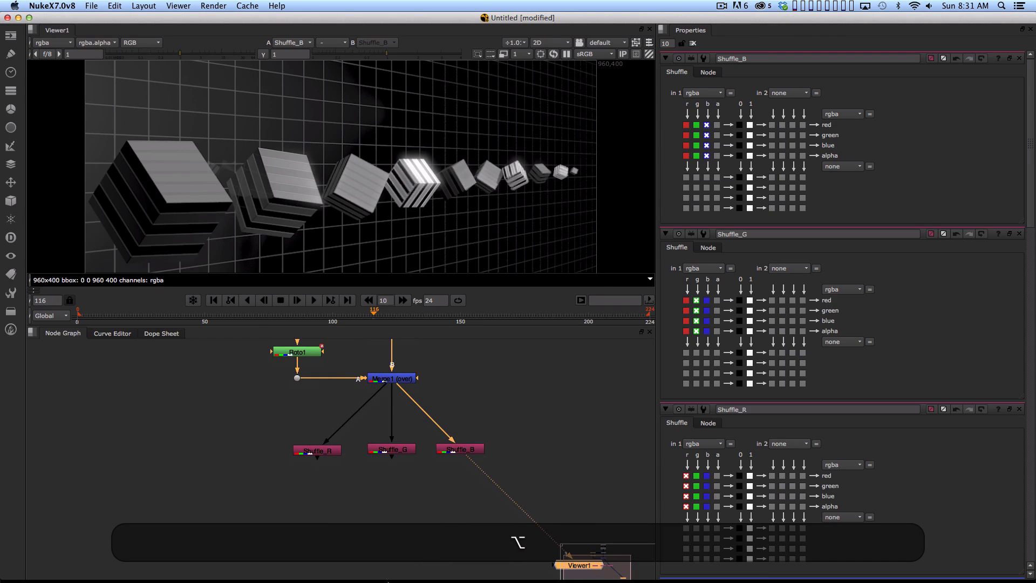
scroll(358, 514, down, 5)
key(Tab)
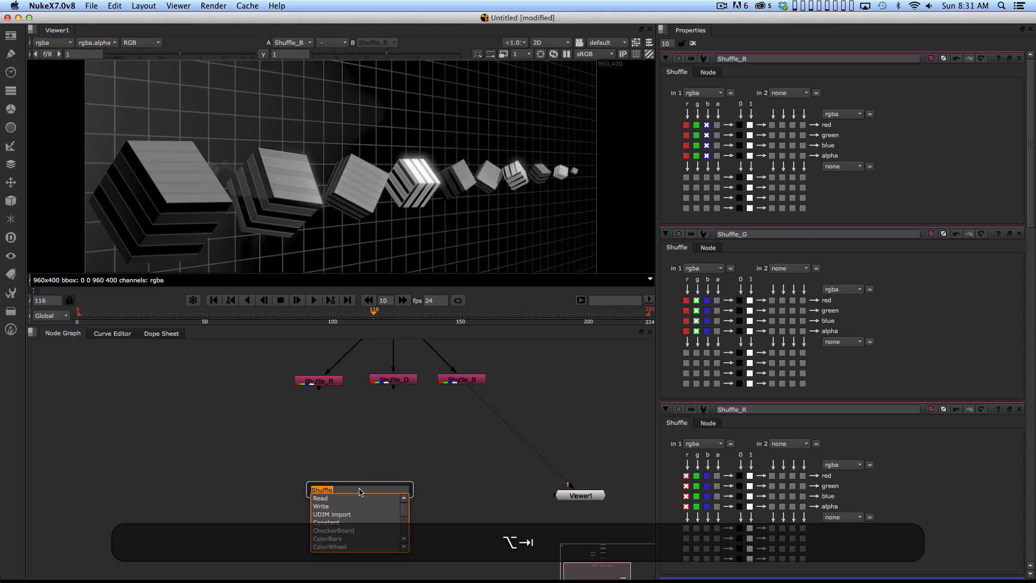
text(shufflecopy)
key(Return)
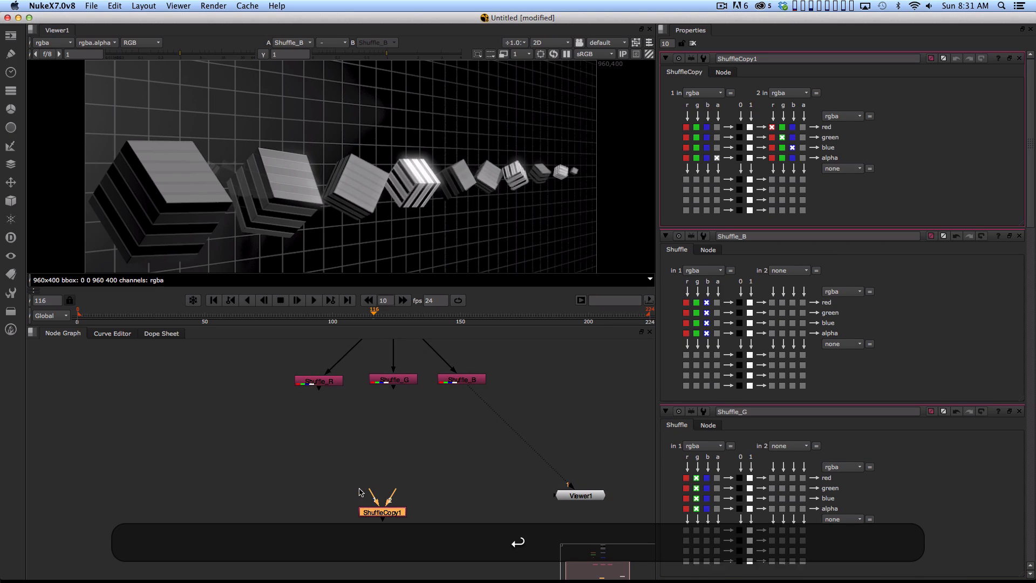
- Connect ShuffleCopy1's input 1 to Shuffle_R and its input 2 to Shuffle_G
drag(366, 508, 319, 381)
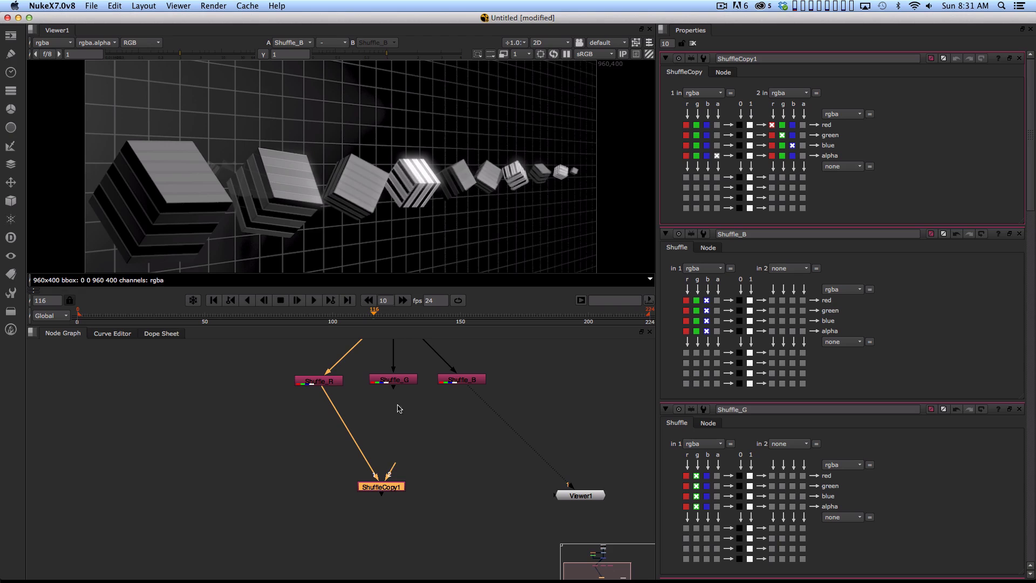
drag(389, 476, 387, 369)
drag(384, 488, 374, 496)
- Insert a dot in the connection between Shuffle_R and ShuffleCopy1 to route it at a right angle, and reposition ShuffleCopy1 beneath Shuffle_G
drag(446, 429, 478, 494)
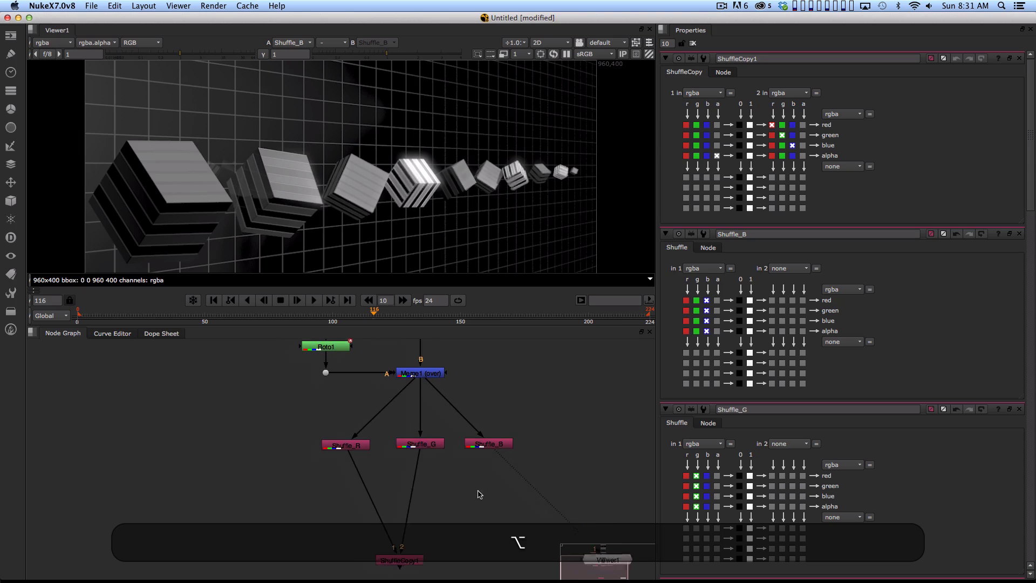
drag(408, 335, 459, 463)
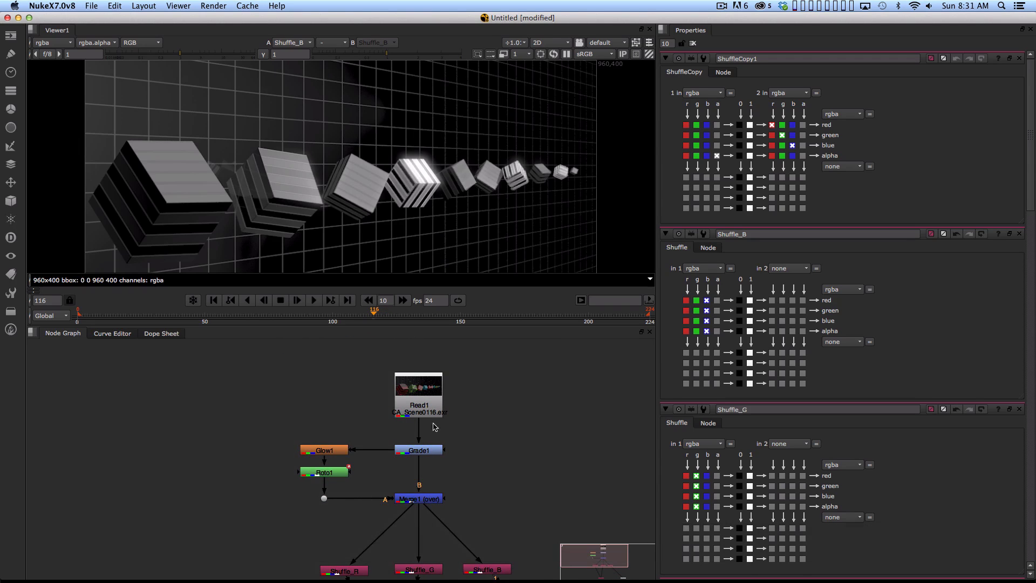
scroll(435, 427, down, 5)
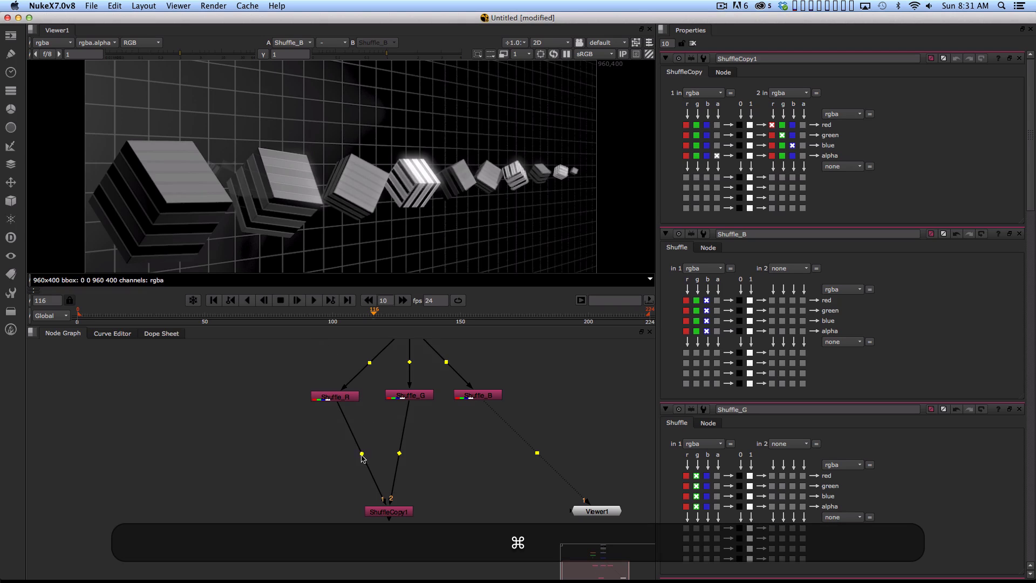
drag(364, 456, 335, 517)
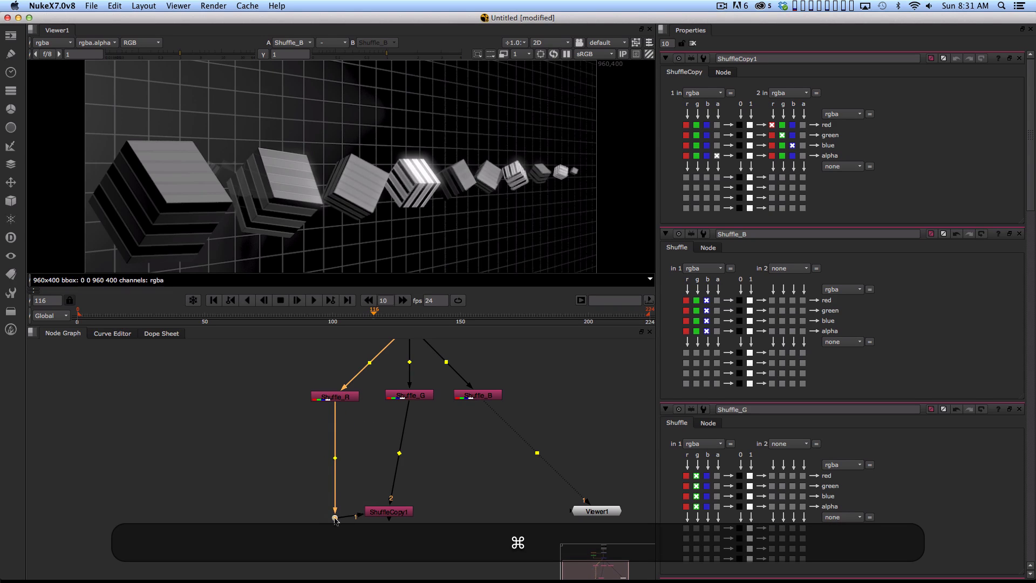
drag(397, 515, 413, 507)
click(435, 488)
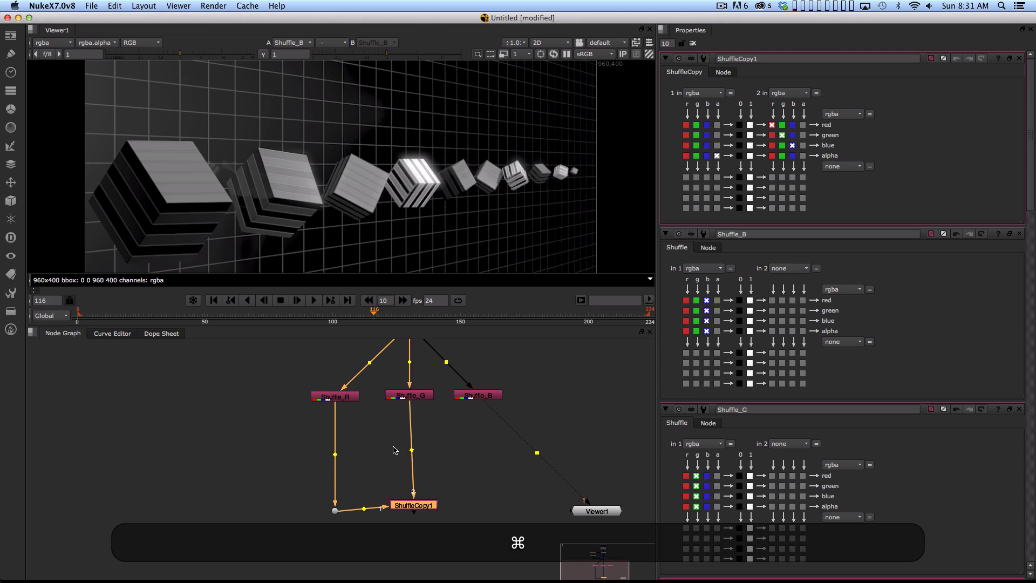
- Undo the extra dot on the Shuffle_R connection and align ShuffleCopy1 below Shuffle_G, level with the remaining dot
drag(336, 454, 372, 492)
key(super+z)
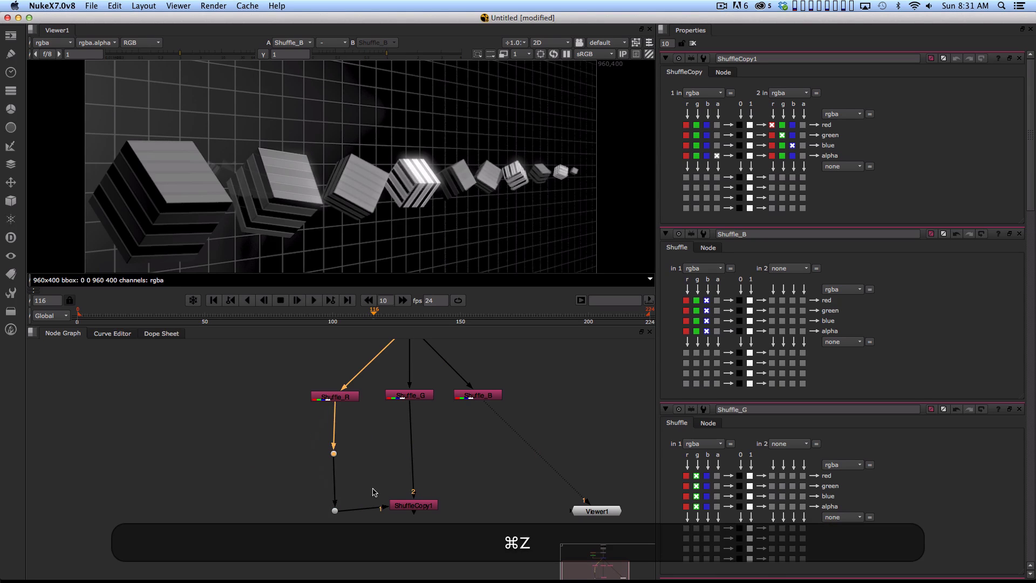
key(super+z)
key(super+z)
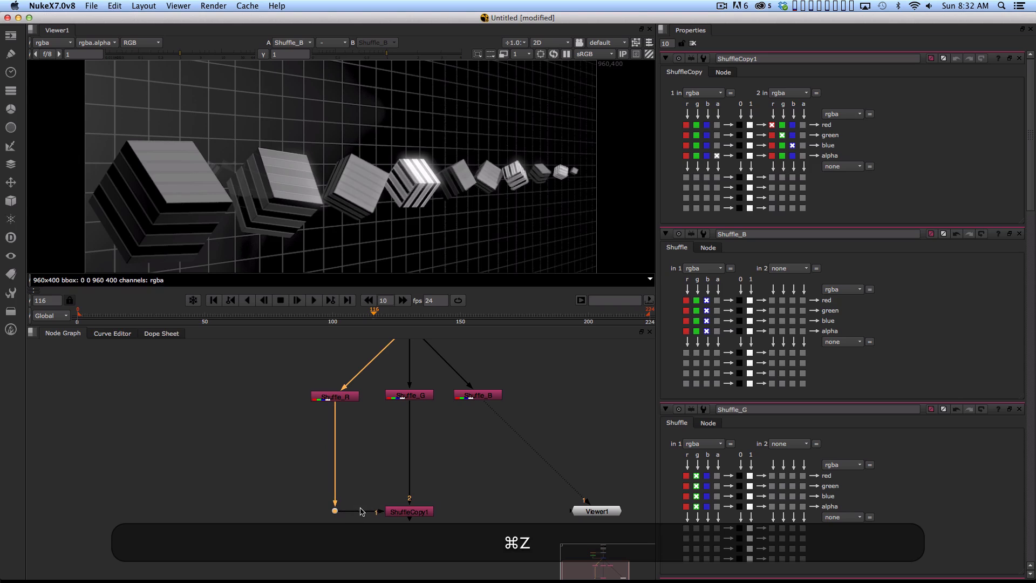
click(423, 512)
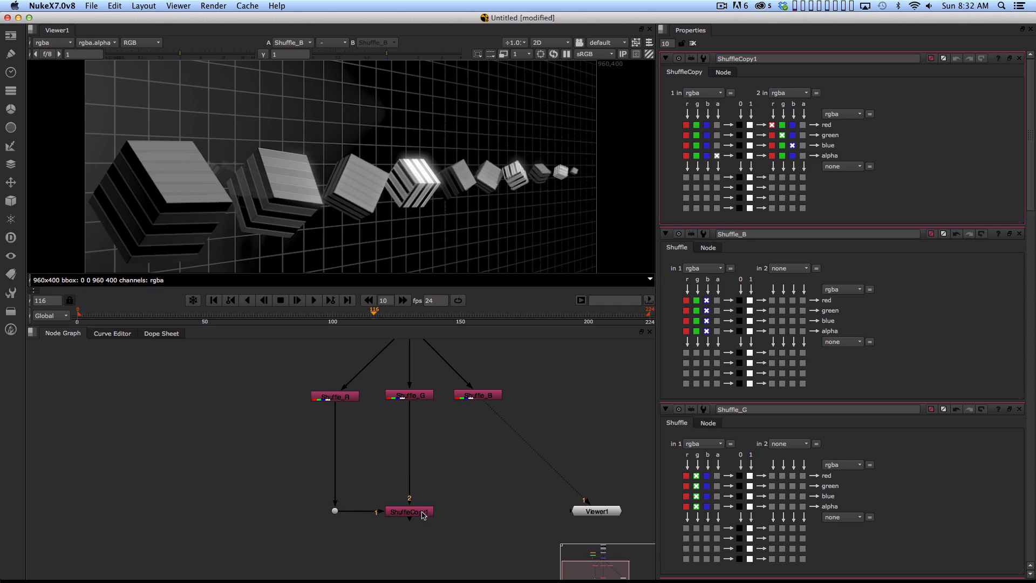
- Review the node graph from Read1 through the grade, glow and merge down to the shuffle nodes
drag(420, 372, 389, 440)
scroll(389, 440, down, 5)
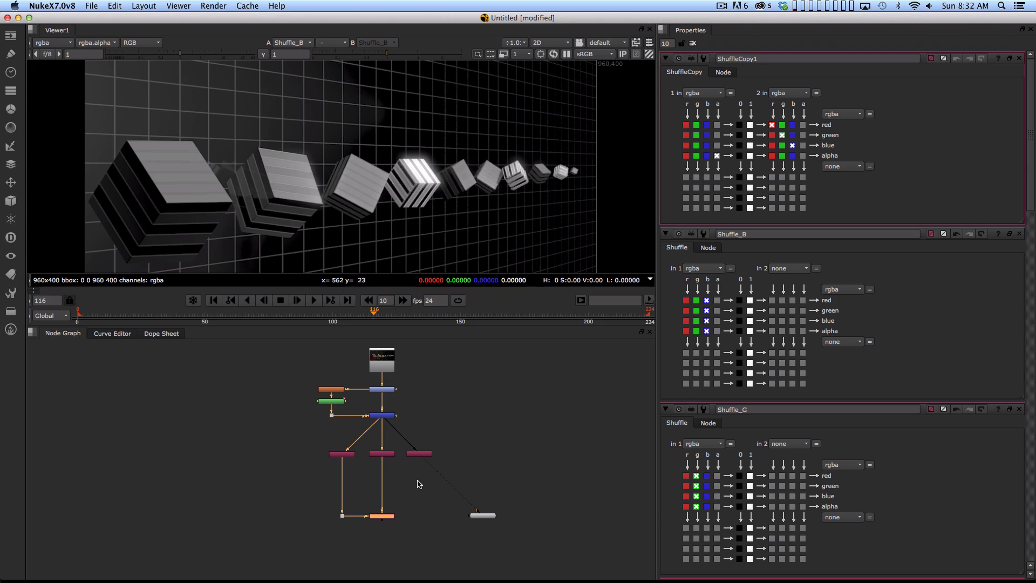
key(alt)
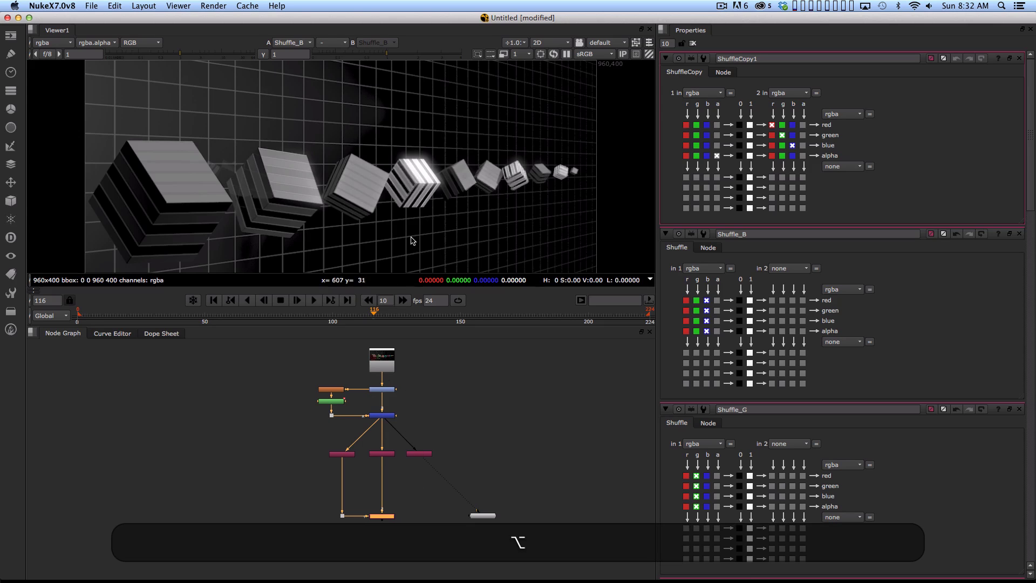
click(456, 392)
key(alt)
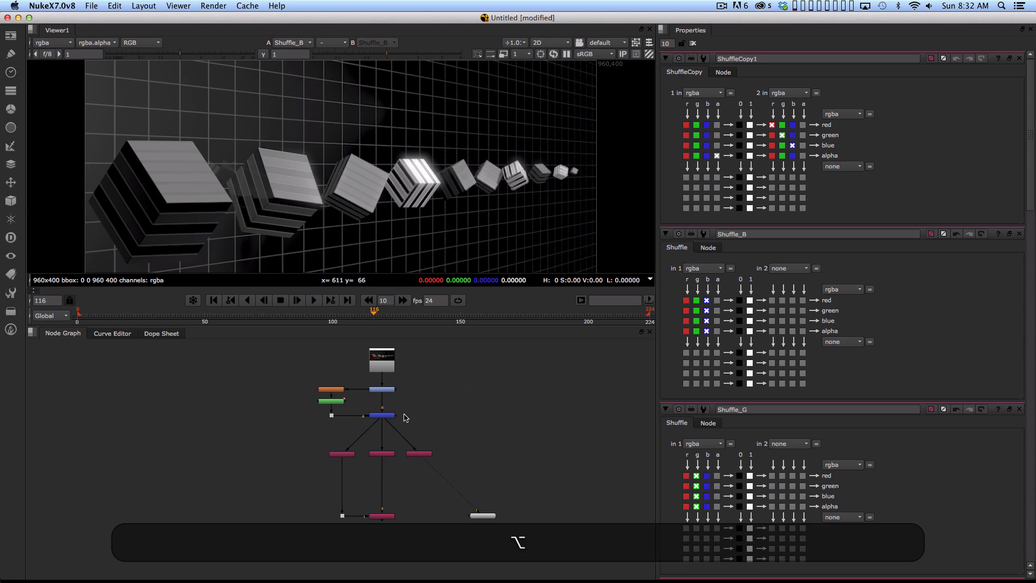
drag(436, 405, 437, 409)
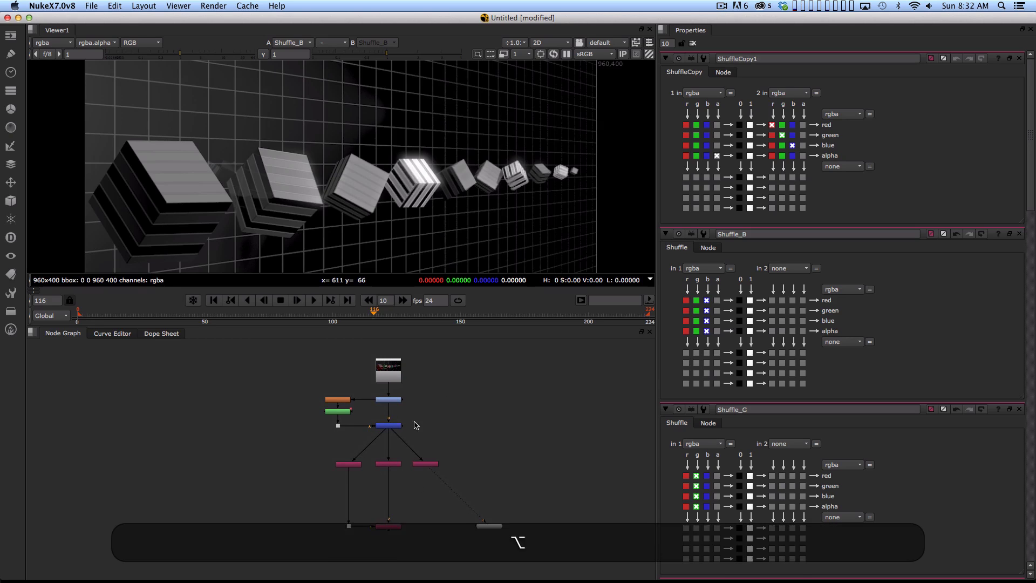
scroll(427, 424, up, 2)
drag(446, 399, 457, 405)
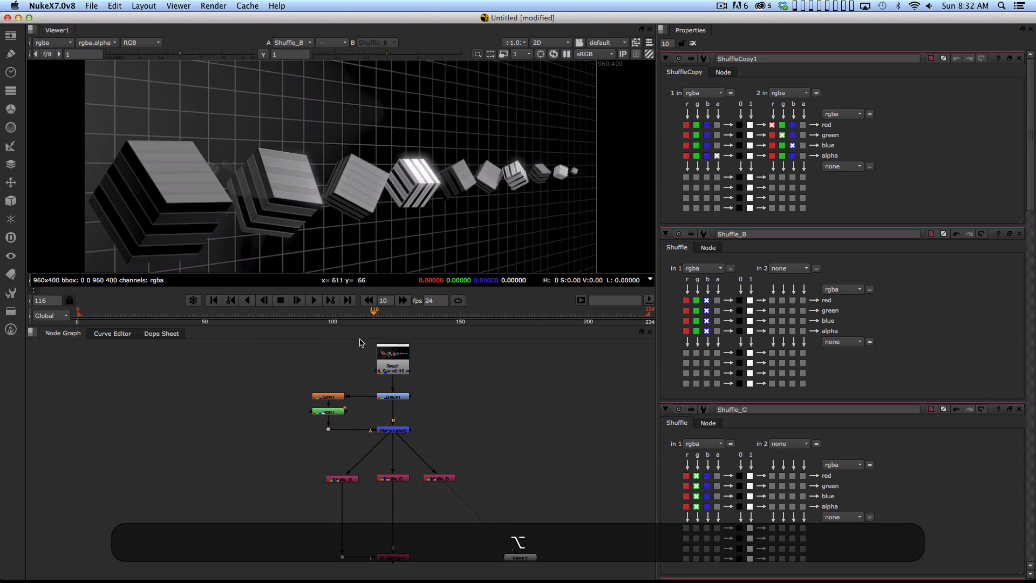
click(392, 356)
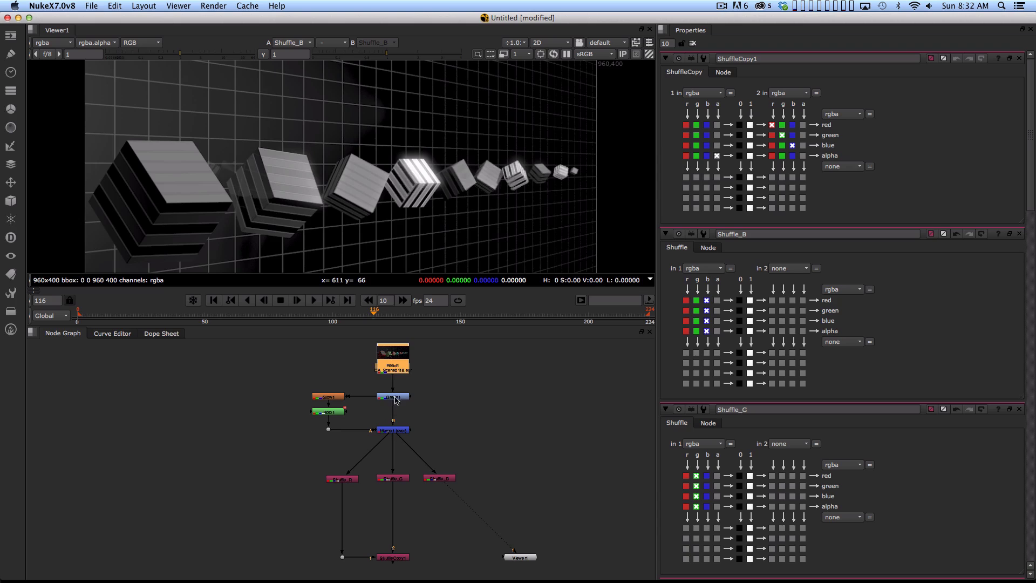
drag(393, 435, 395, 404)
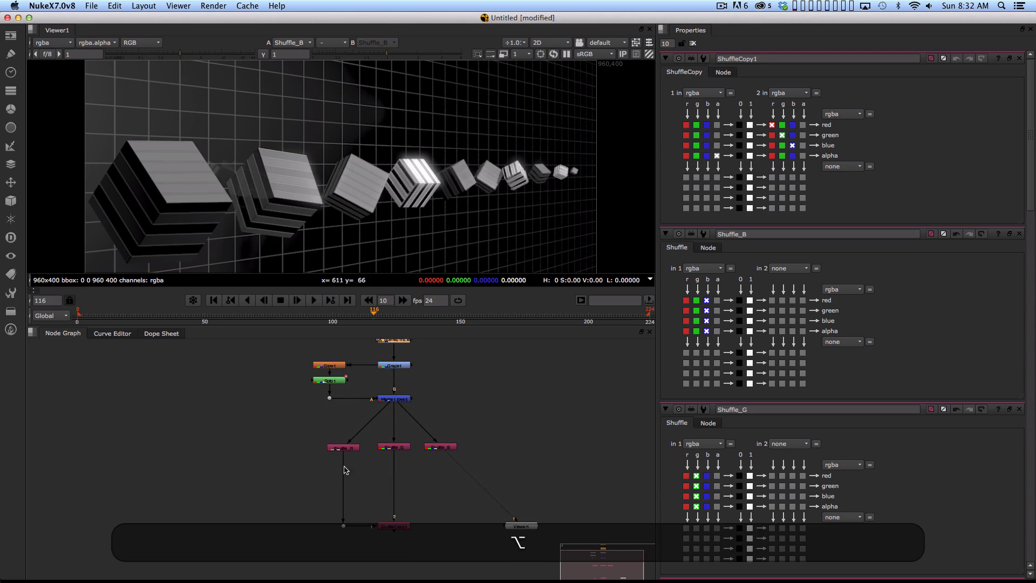
scroll(374, 469, up, 3)
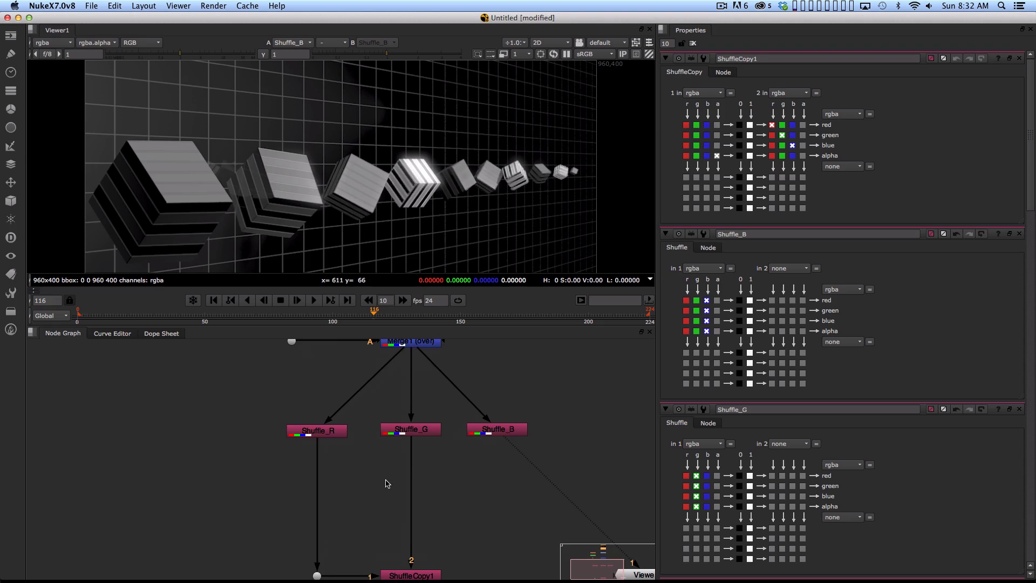
click(309, 432)
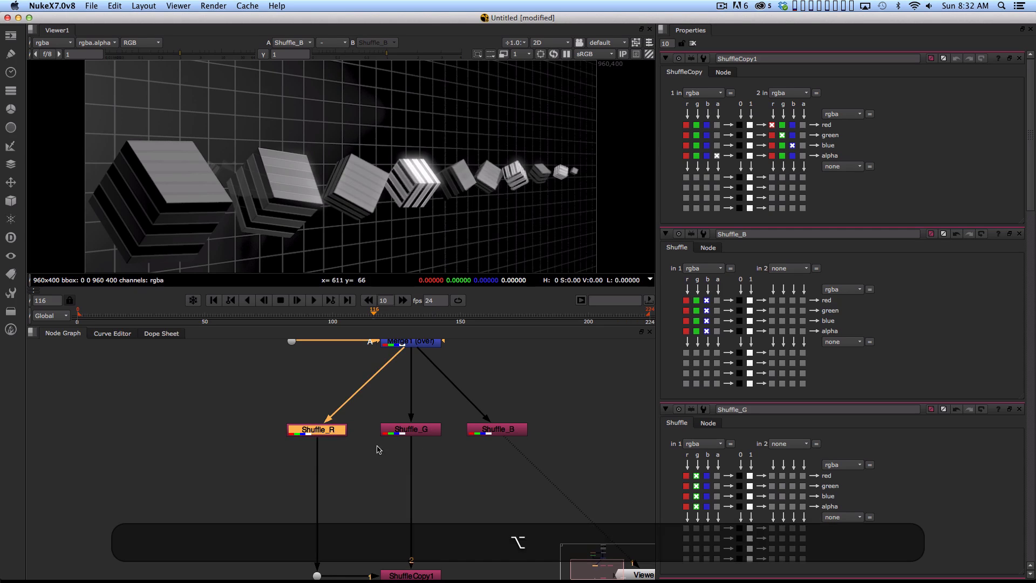
mouse_move(377, 451)
mouse_down()
mouse_move(377, 500)
mouse_move(371, 446)
mouse_move(382, 458)
mouse_up()
- View ShuffleCopy1, route input 1's red to the red output, and clear input 2's blue from the blue output
click(382, 484)
key(1)
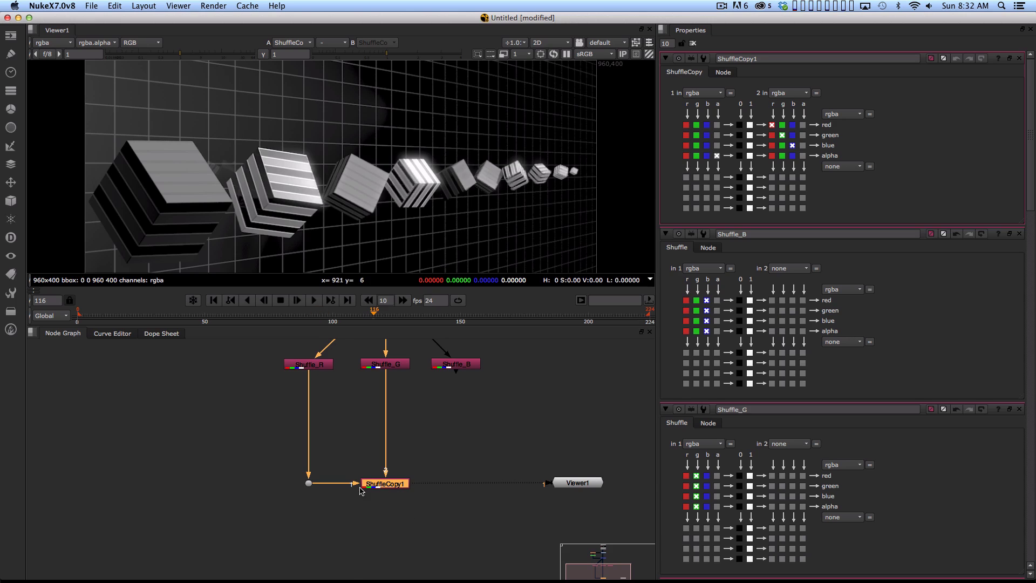
click(686, 124)
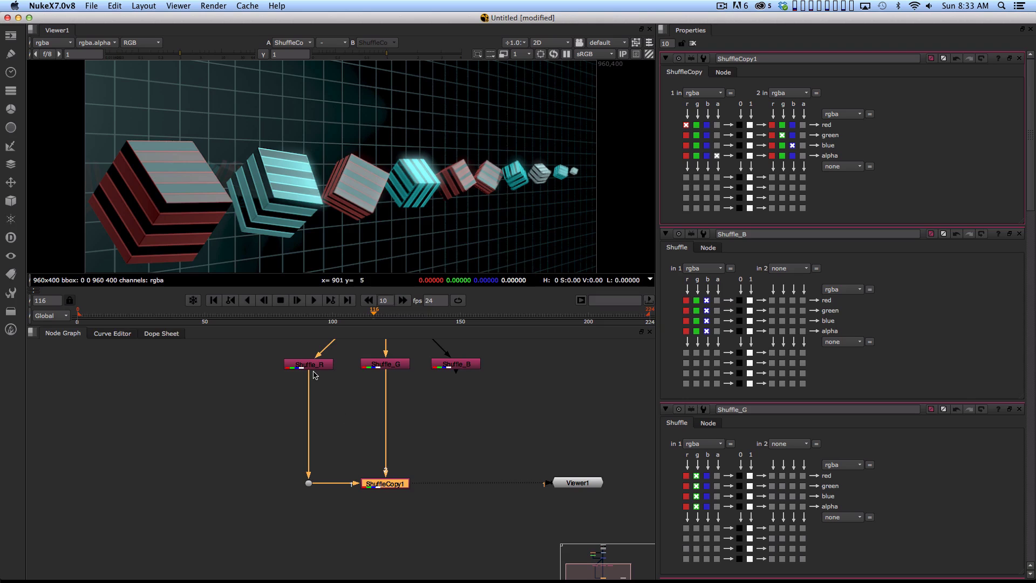
scroll(351, 493, up, 5)
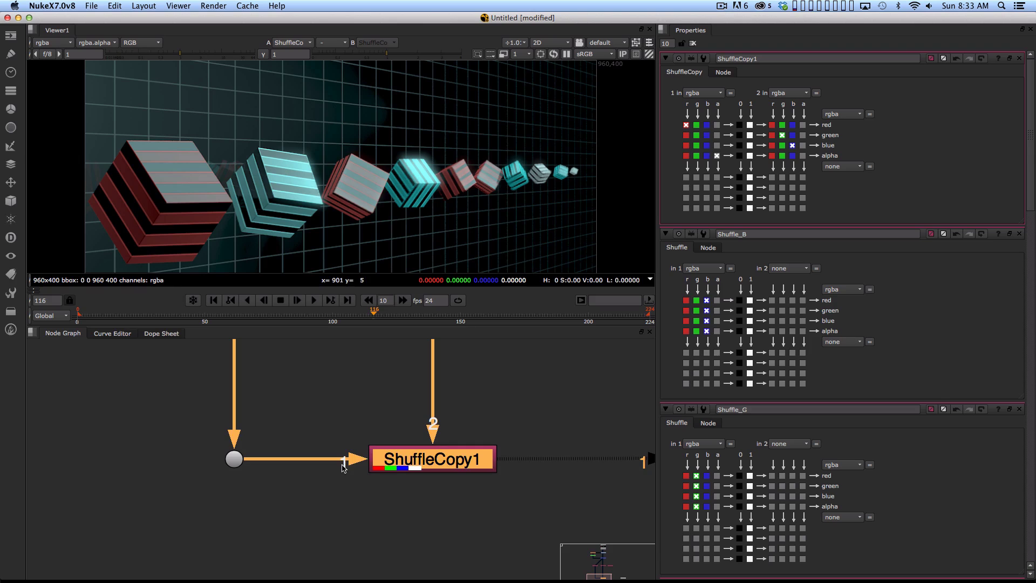
scroll(470, 391, down, 5)
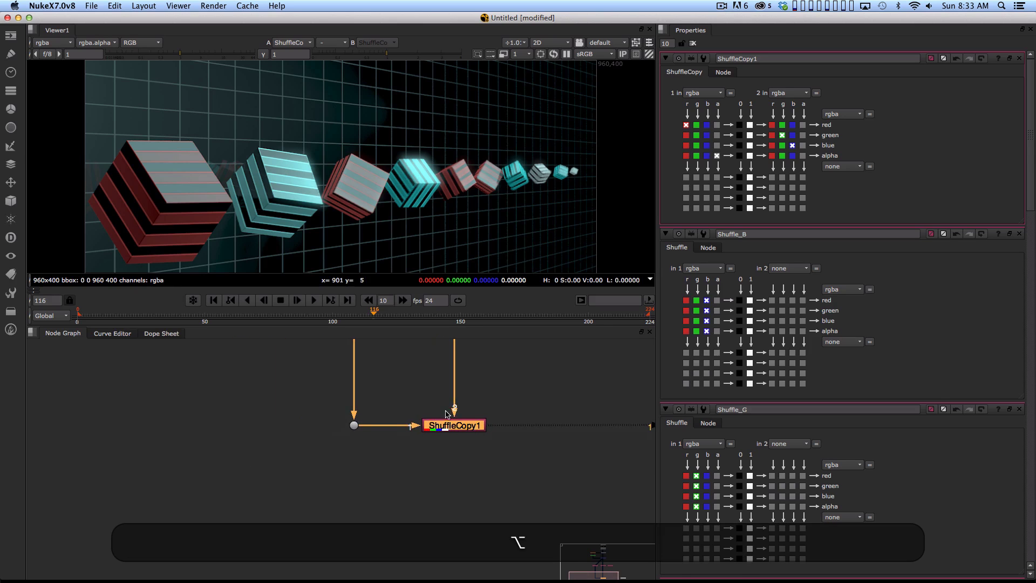
drag(432, 401, 365, 487)
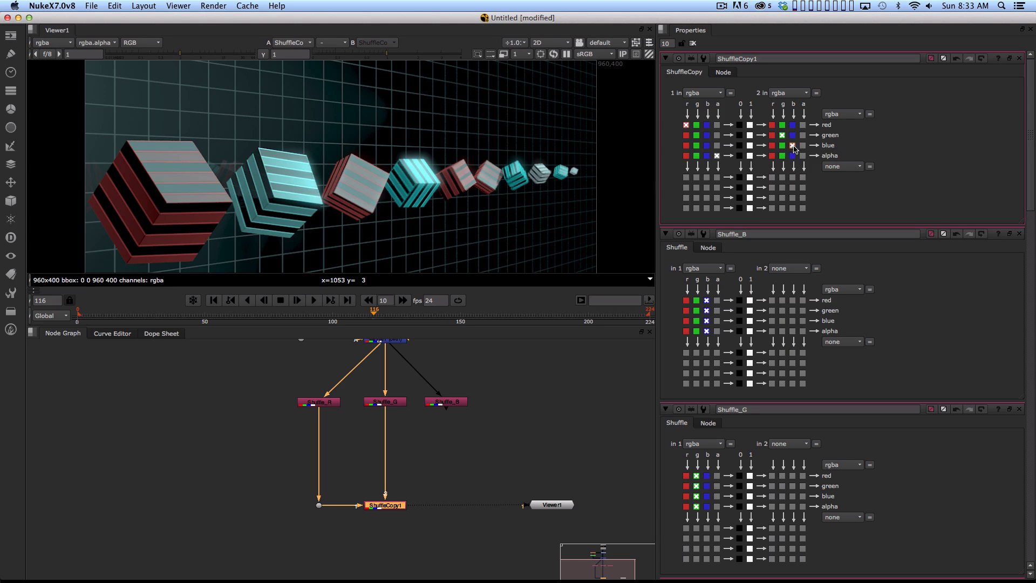
click(792, 146)
click(686, 125)
- Paste a copy of ShuffleCopy1 below the original
click(459, 497)
click(396, 507)
key(super)
key(super+c)
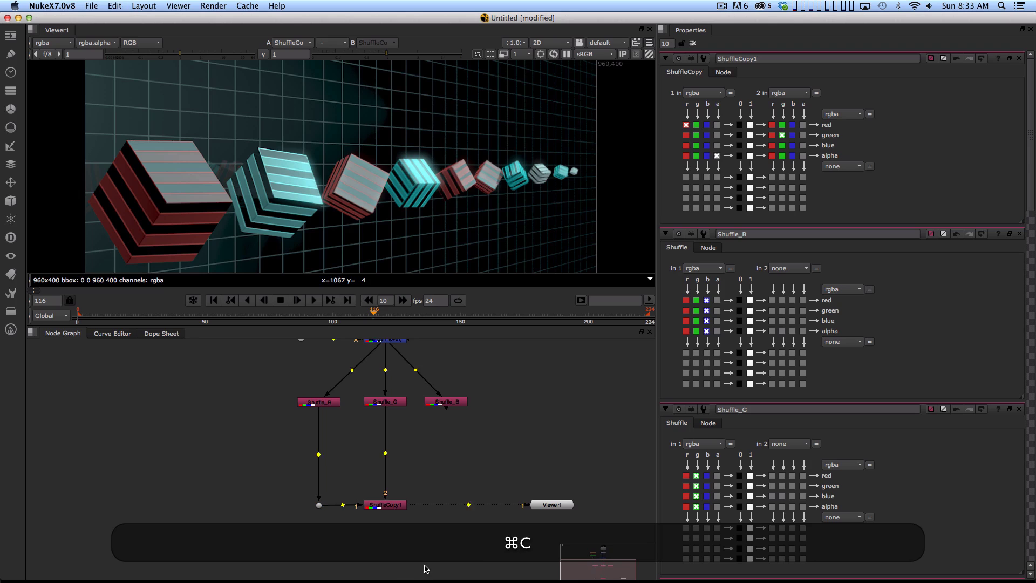
key(super+v)
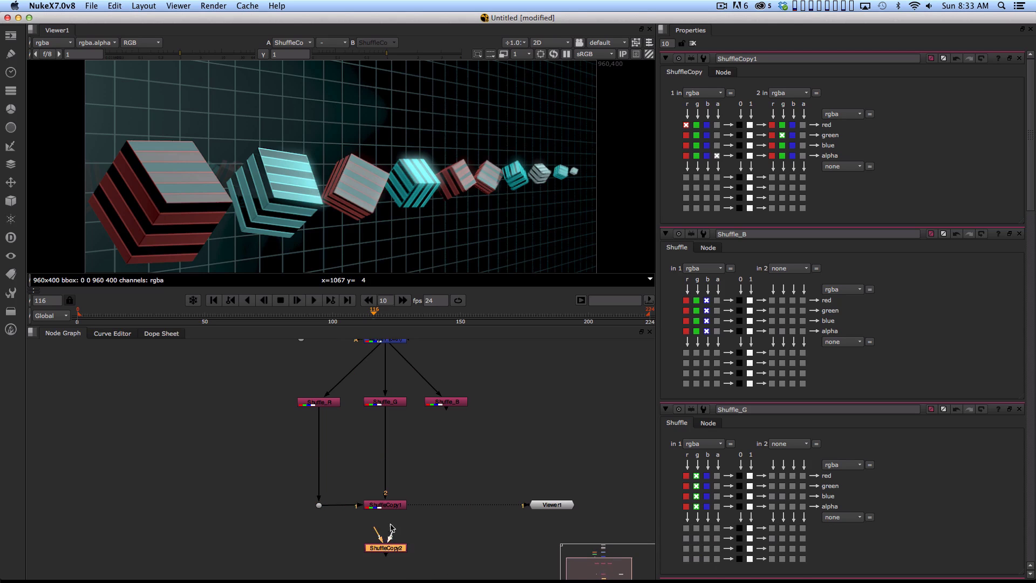
- Connect ShuffleCopy2's input 1 to Shuffle_B, routing the connection at a right angle through a dot
drag(382, 537, 445, 403)
super+click(418, 472)
drag(417, 471, 447, 544)
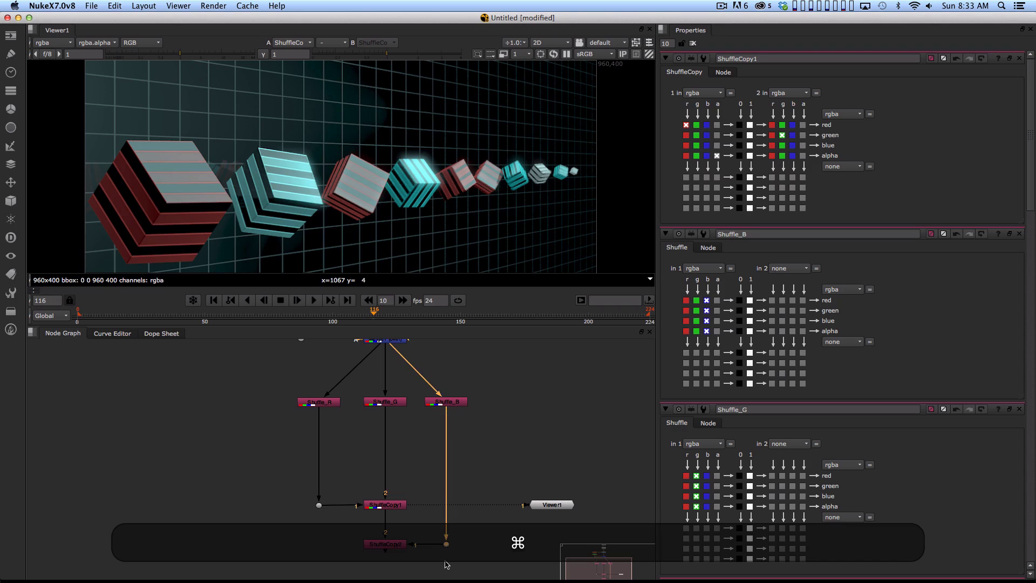
- In ShuffleCopy2, route input 2's red to red and input 1's blue to blue, and clear the alpha output's source
click(392, 545)
double_click(392, 546)
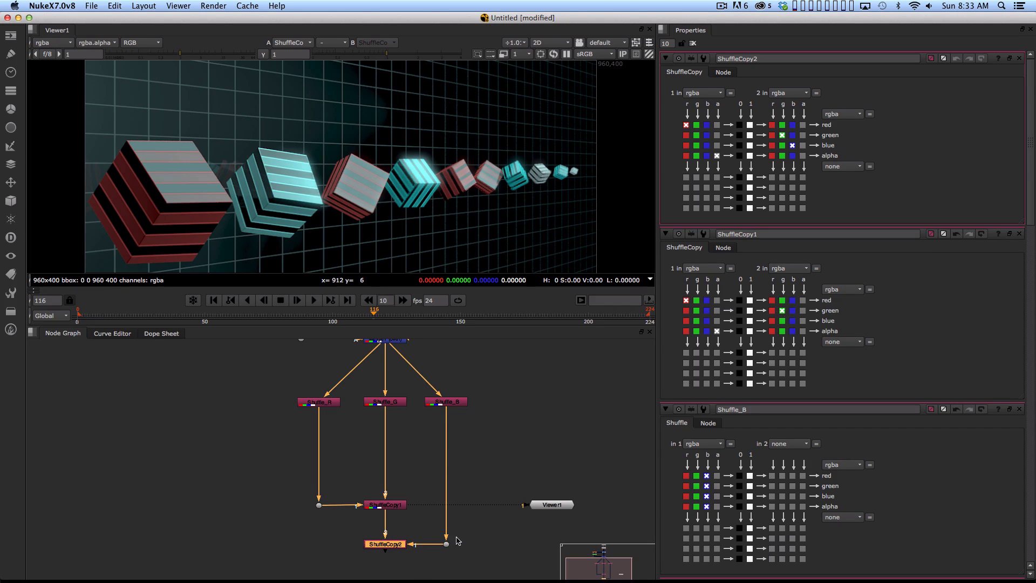
click(707, 125)
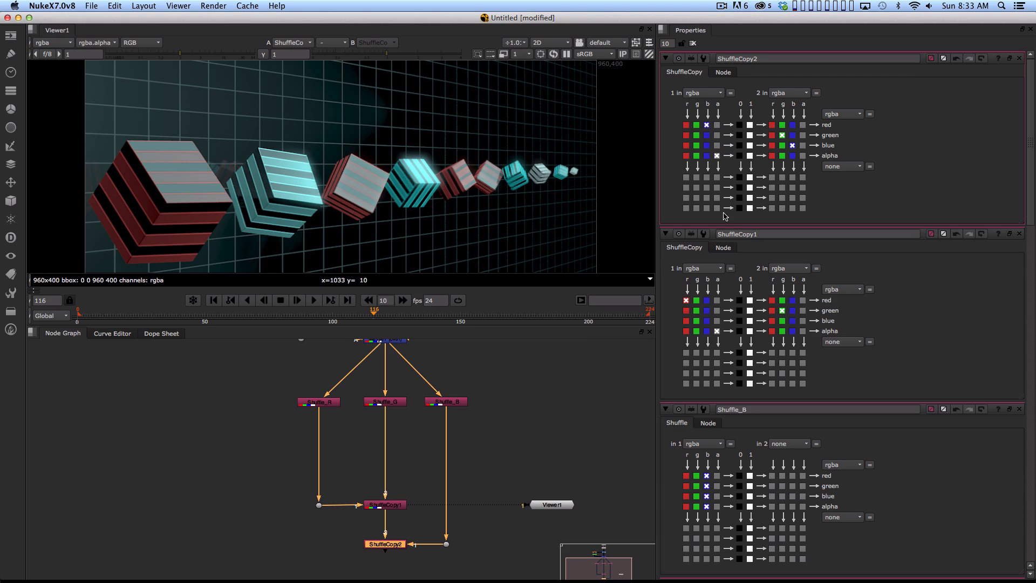
click(772, 124)
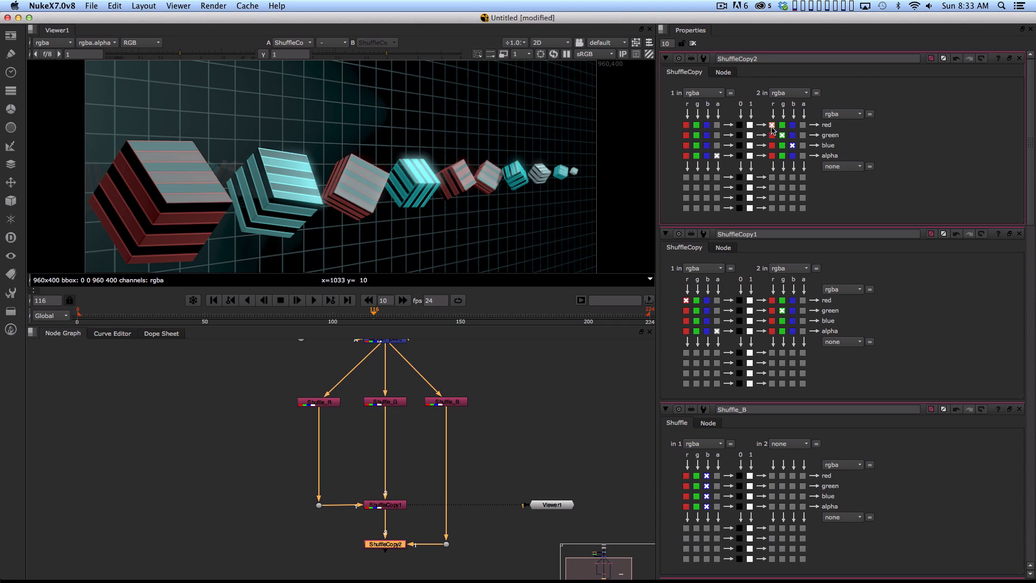
click(793, 146)
click(707, 145)
click(716, 155)
- View ShuffleCopy2's output and place Viewer1 directly beneath it
key(1)
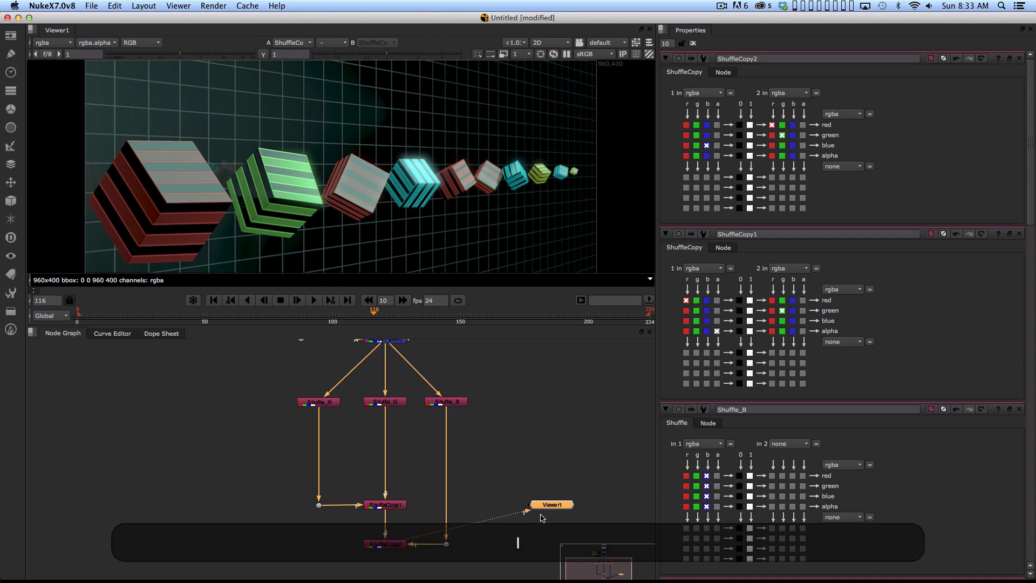
drag(542, 518, 377, 558)
drag(419, 499, 428, 527)
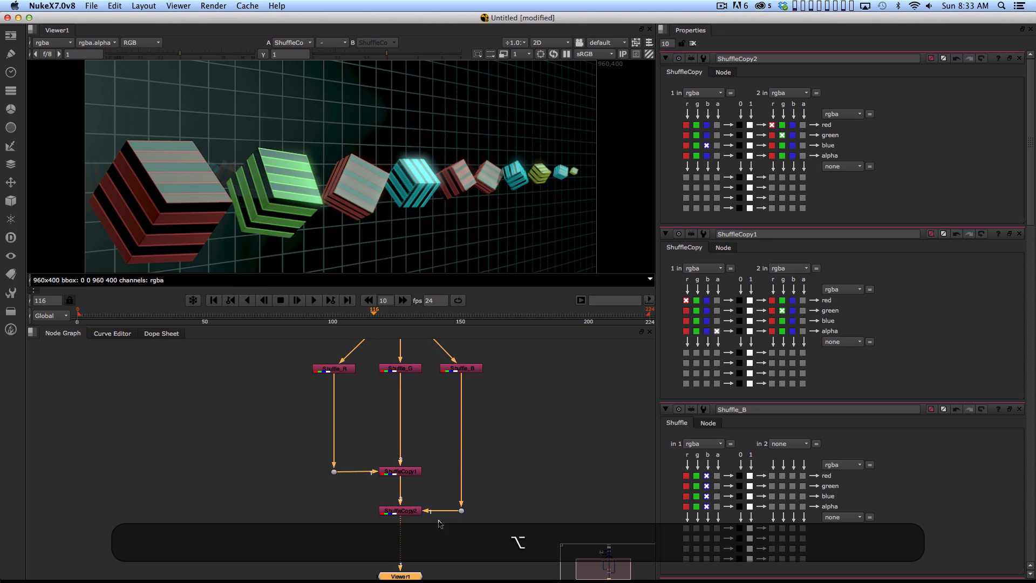
- Compare the outputs of Merge1 and ShuffleCopy2 in the viewer, finishing with Viewer1 beneath ShuffleCopy2
drag(469, 456, 456, 468)
scroll(453, 469, down, 3)
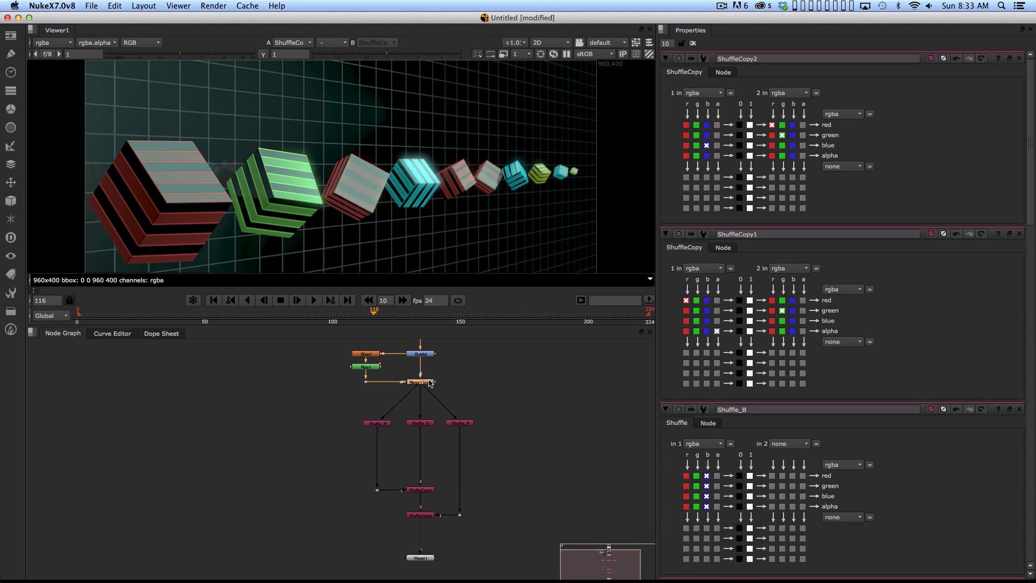
click(426, 383)
key(1)
drag(432, 567, 583, 401)
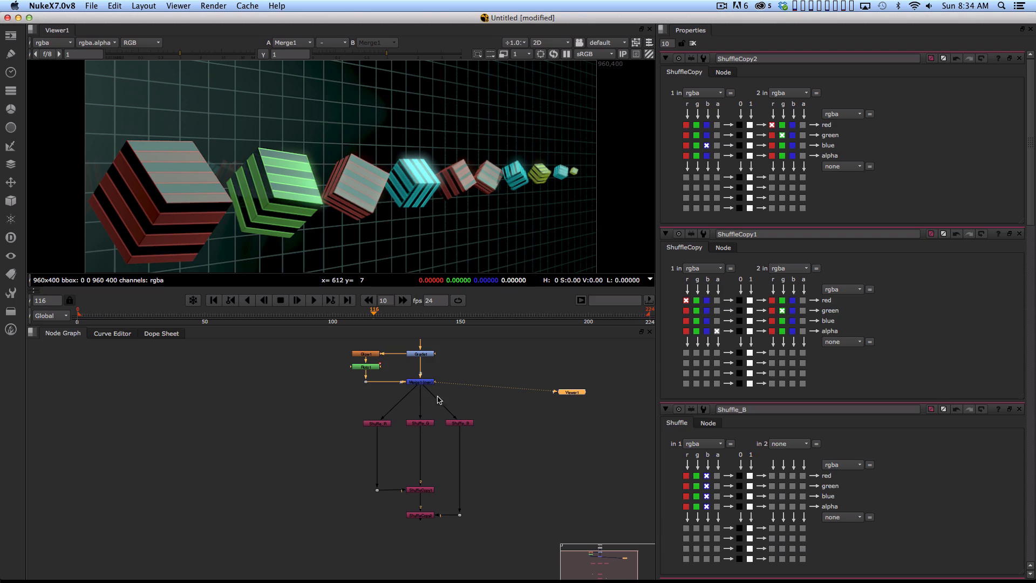
click(422, 516)
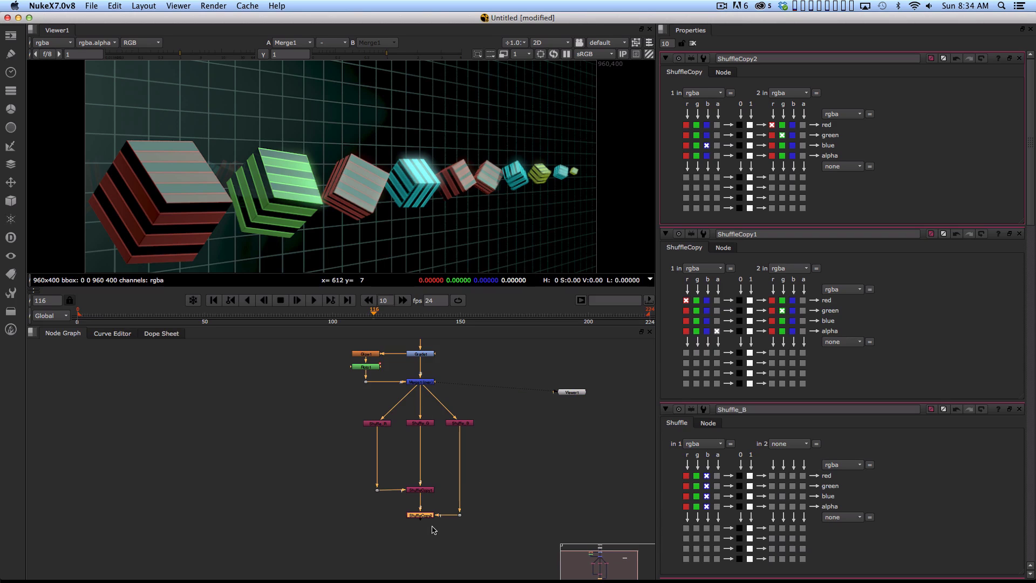
key(1)
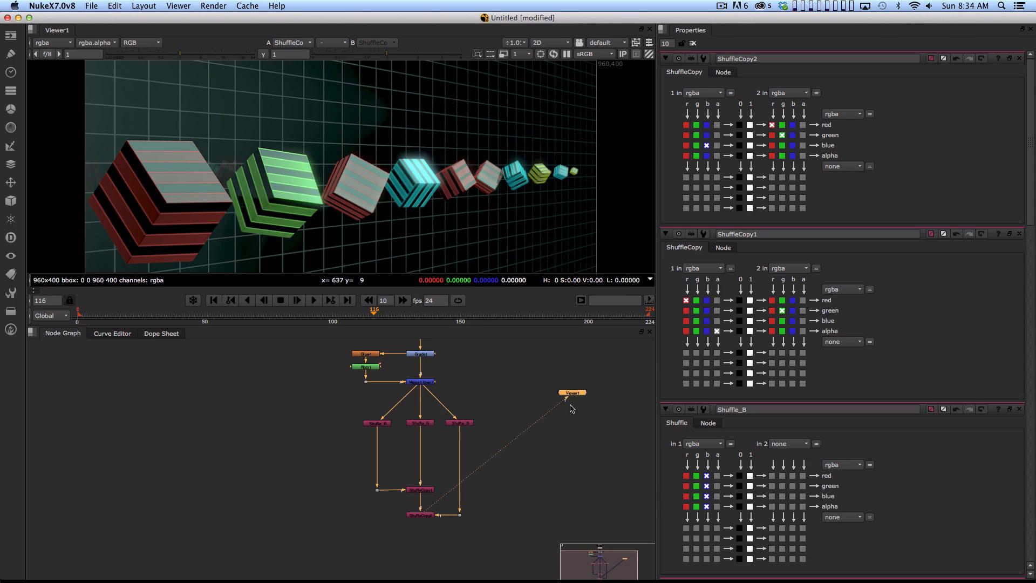
drag(573, 394, 421, 562)
click(444, 531)
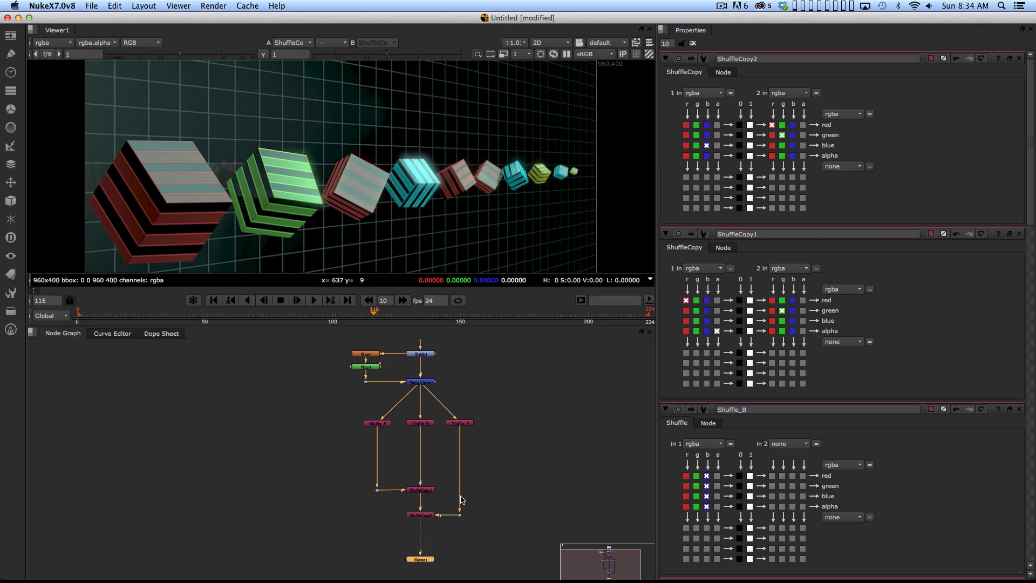
- Add a Transform node and insert it on the connection directly below Shuffle_R
scroll(461, 489, up, 3)
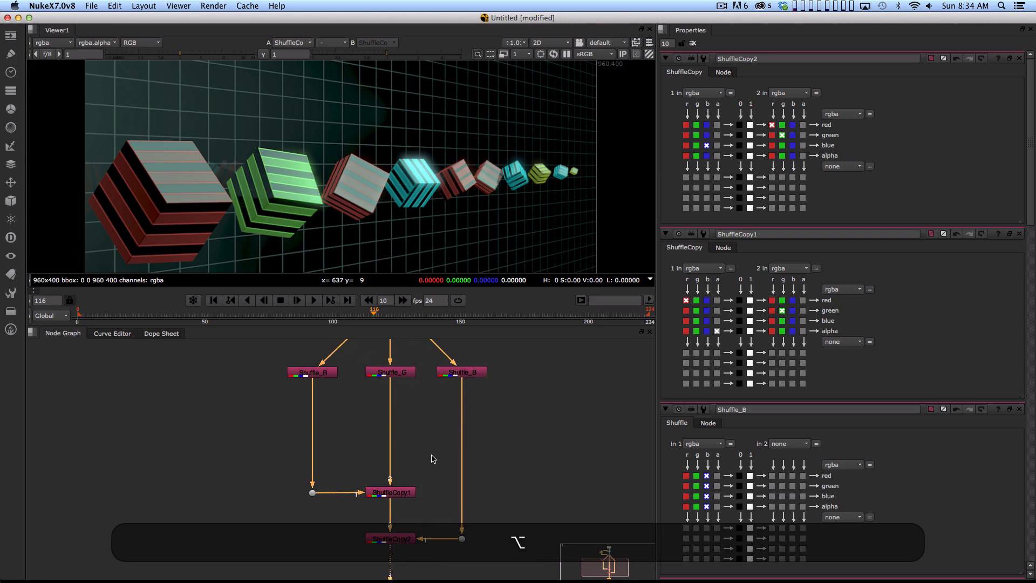
drag(432, 458, 463, 455)
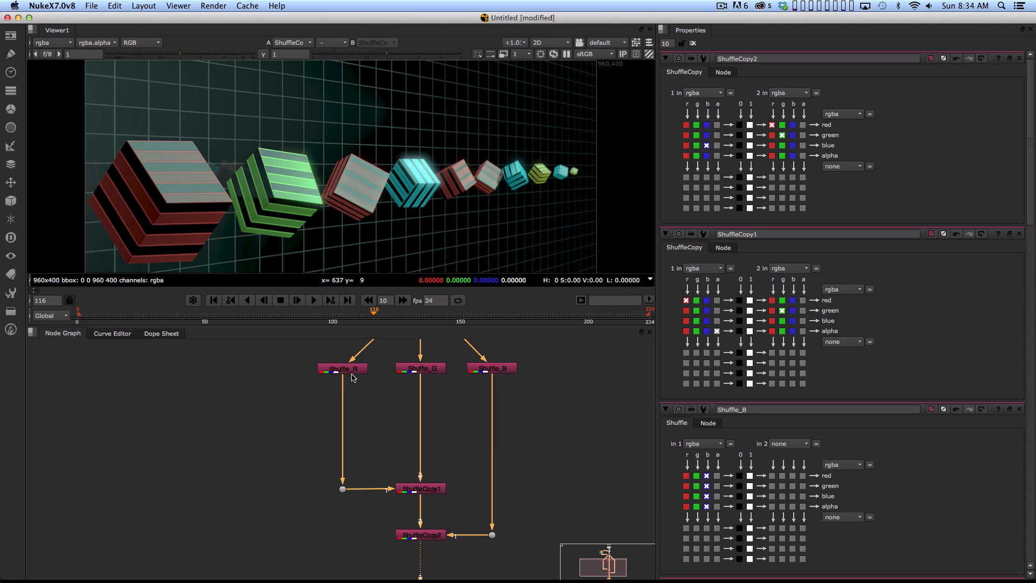
click(554, 421)
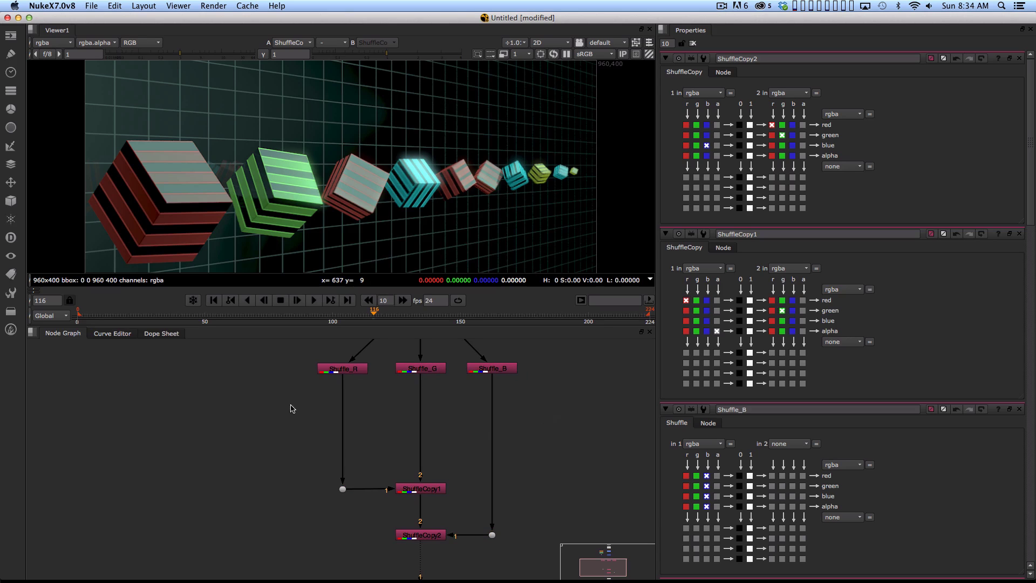
key(Tab)
text(shuffle)
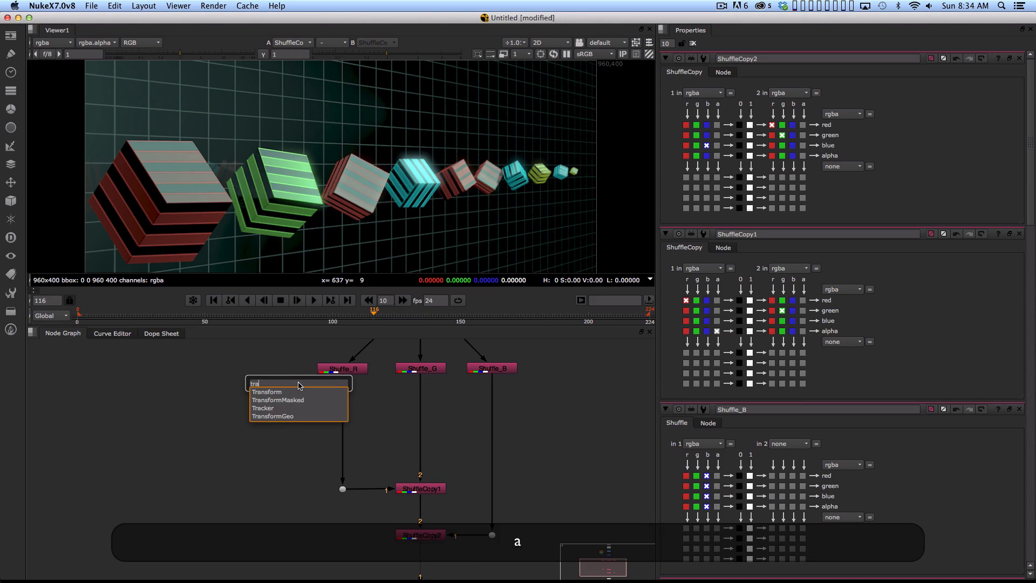
key(Return)
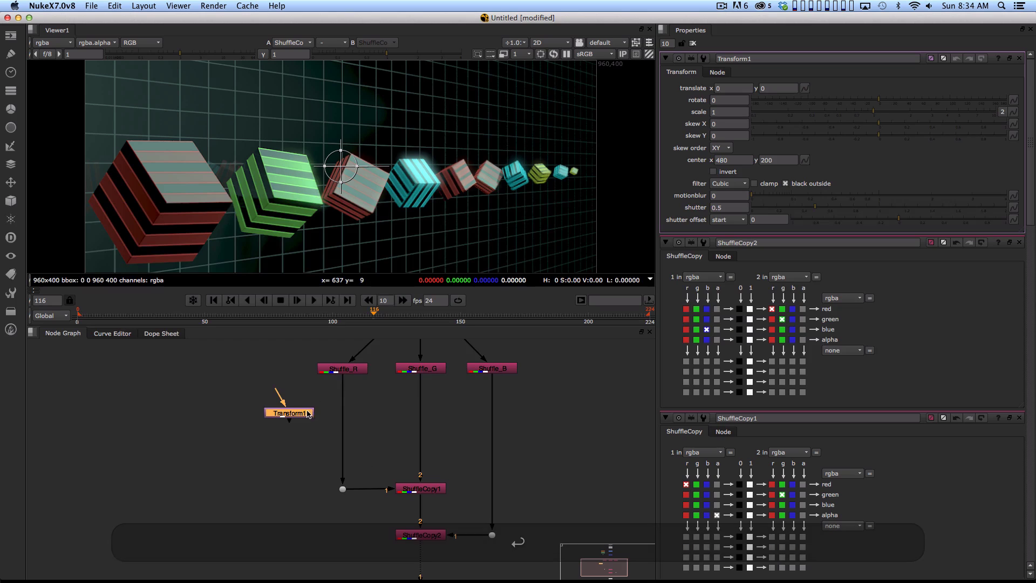
drag(308, 416, 360, 412)
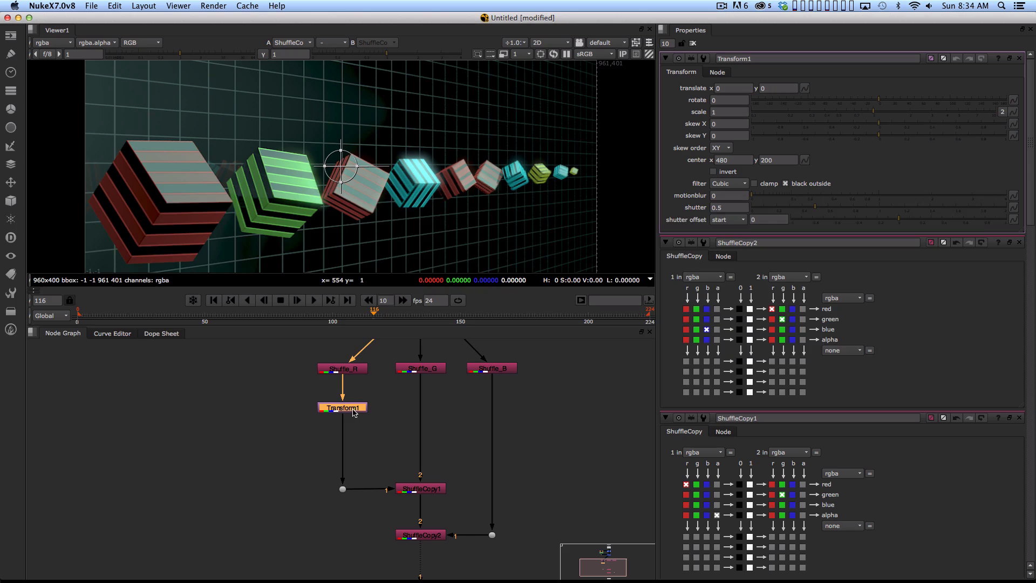
mouse_move(357, 415)
mouse_down()
mouse_move(356, 424)
mouse_move(351, 397)
mouse_up()
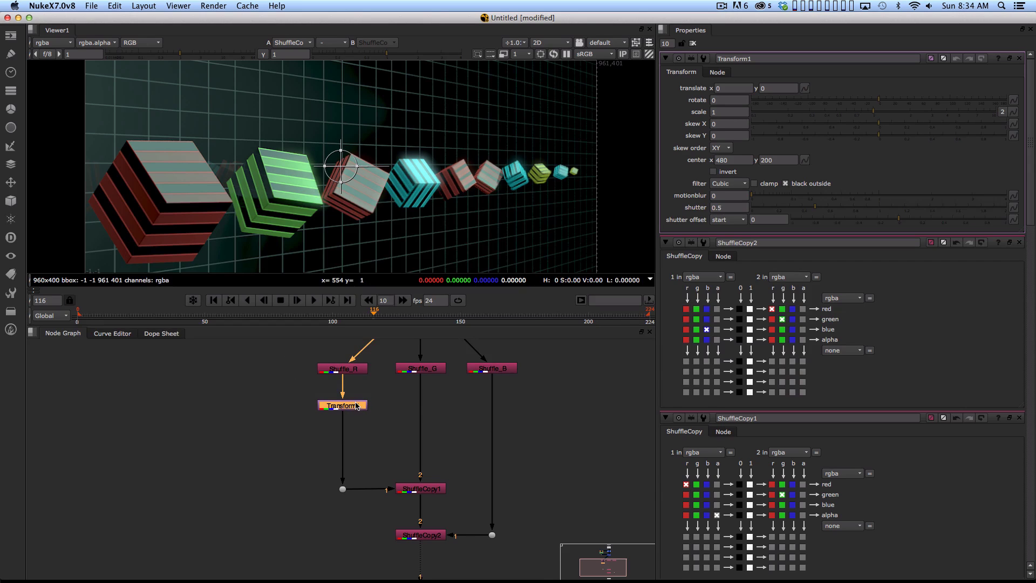
drag(455, 433, 459, 479)
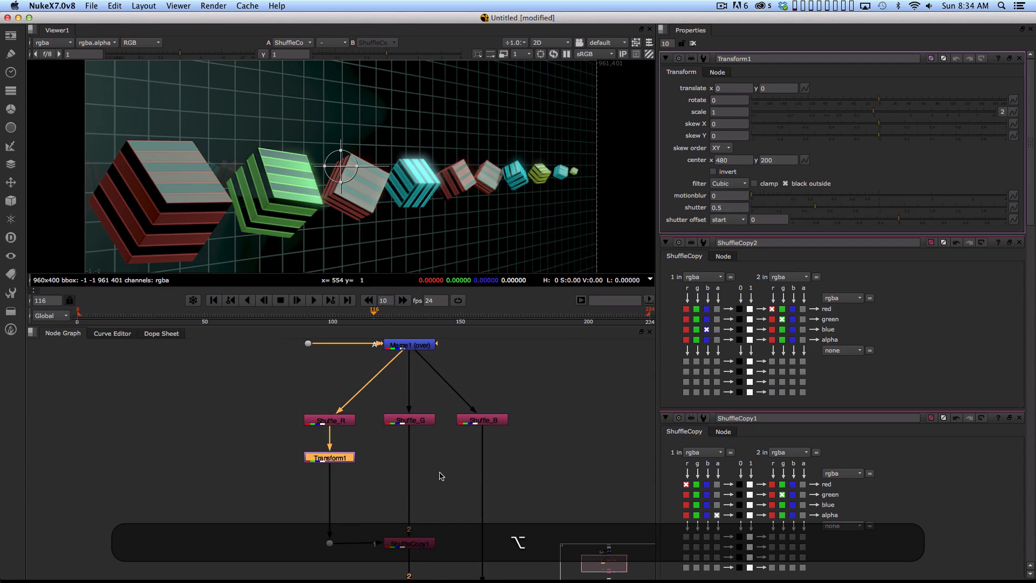
click(553, 459)
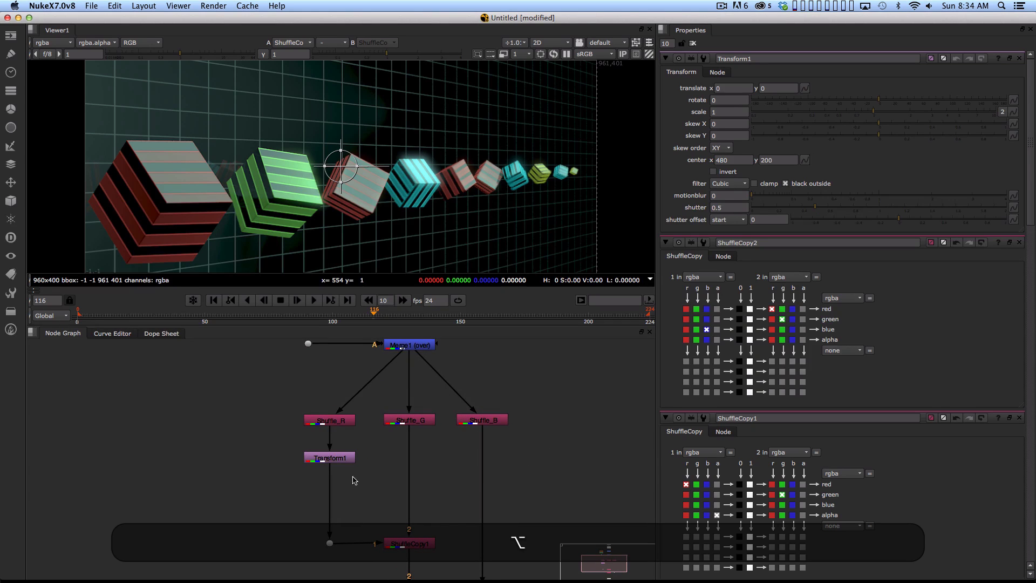
drag(335, 457, 335, 459)
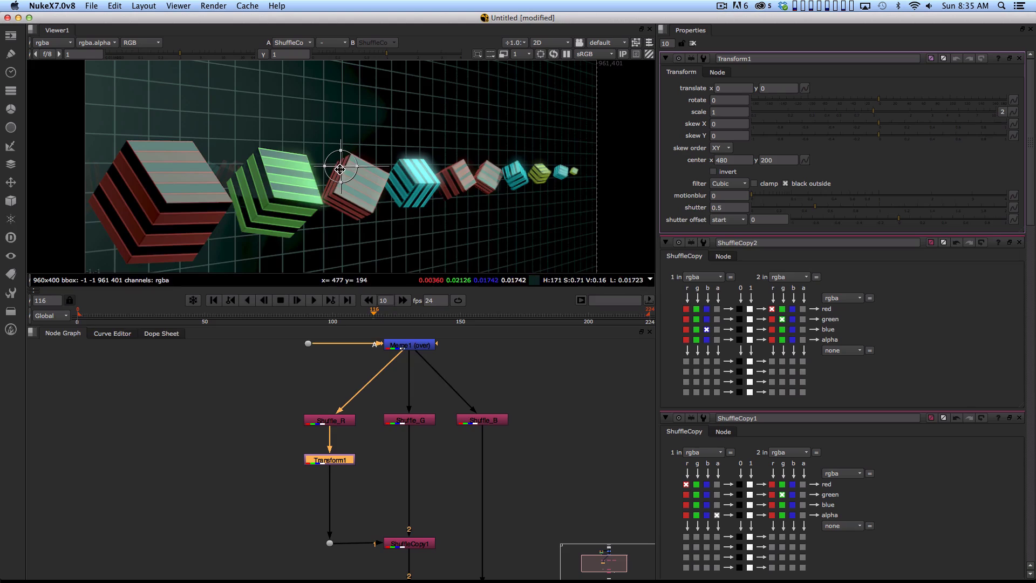
- Try to offset the red channel with Transform1's on-image handle, and undo the move
mouse_move(342, 165)
mouse_down()
mouse_move(370, 139)
mouse_move(308, 157)
mouse_move(330, 158)
mouse_up()
key(super+z)
key(super+z)
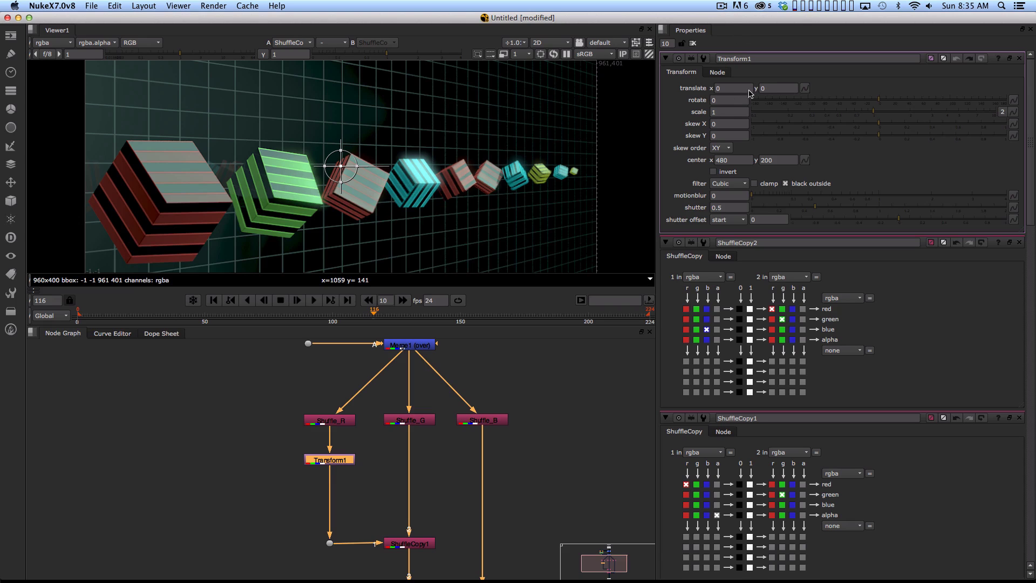
- Set Transform1's translate to x 2 and y 2
click(718, 87)
key(Up)
key(Up)
click(763, 88)
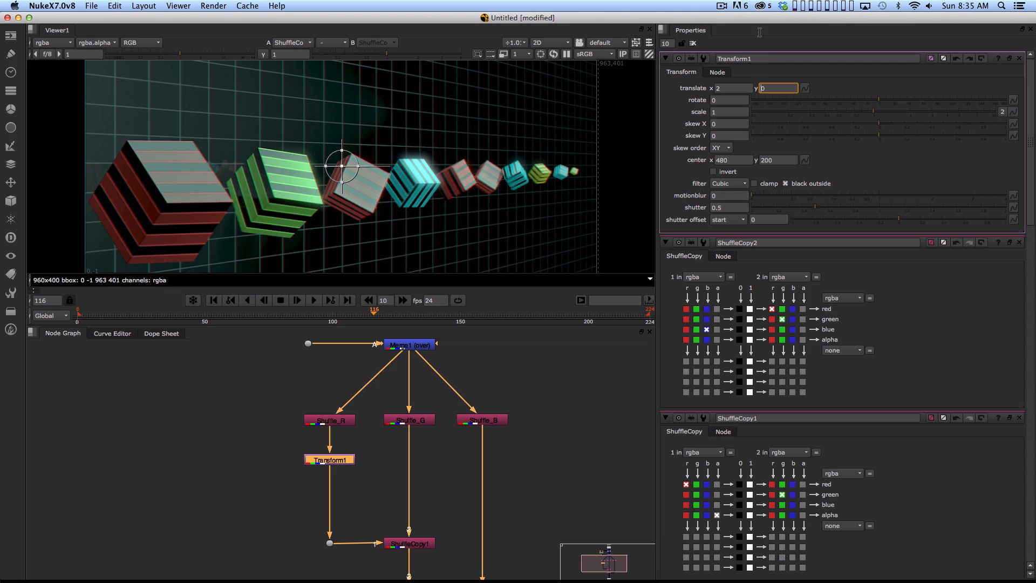
key(Up)
key(Up)
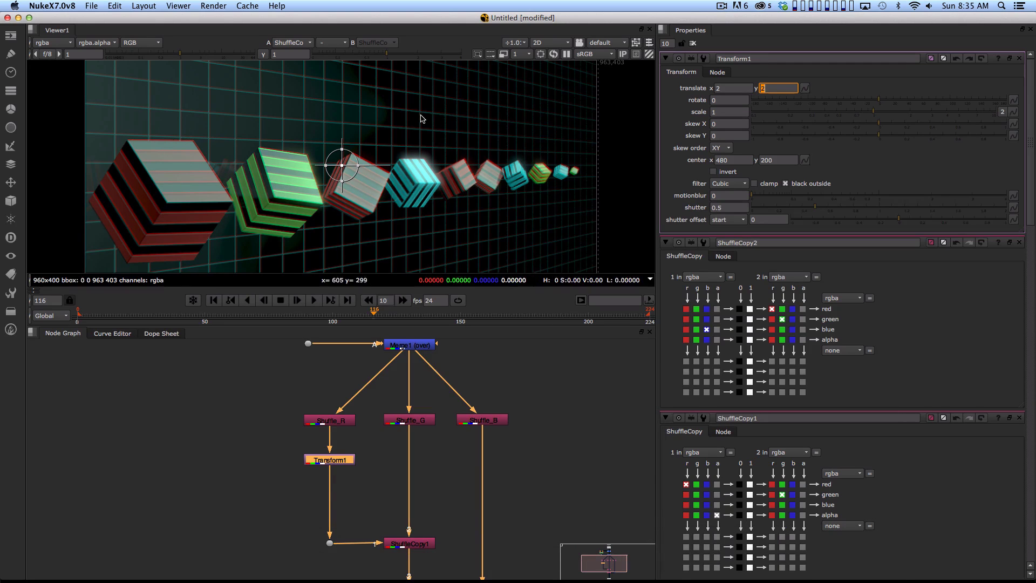
- Copy Transform1 and paste the copy directly below Shuffle_G
click(510, 486)
click(332, 463)
key(super+c)
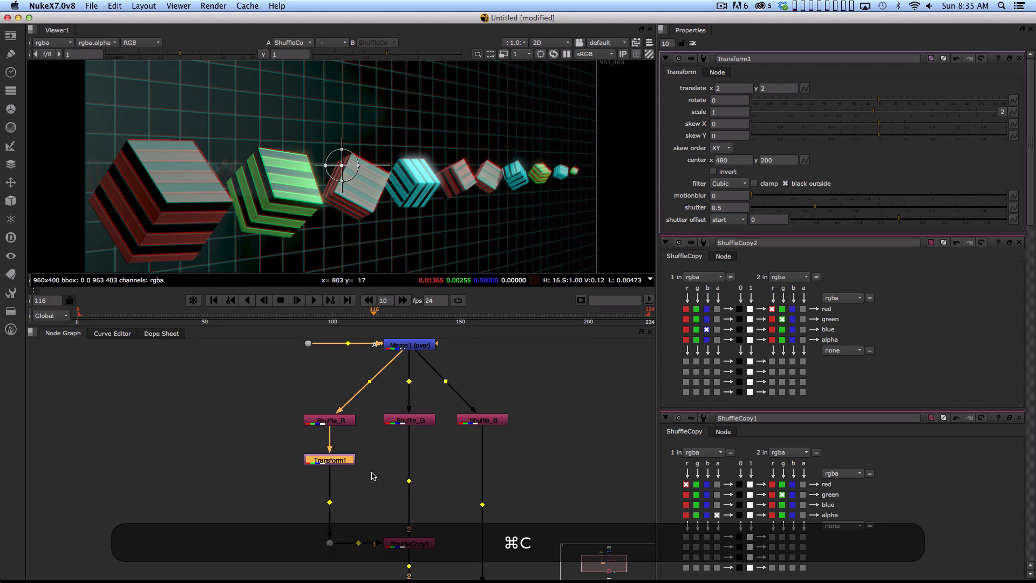
click(406, 422)
key(super+v)
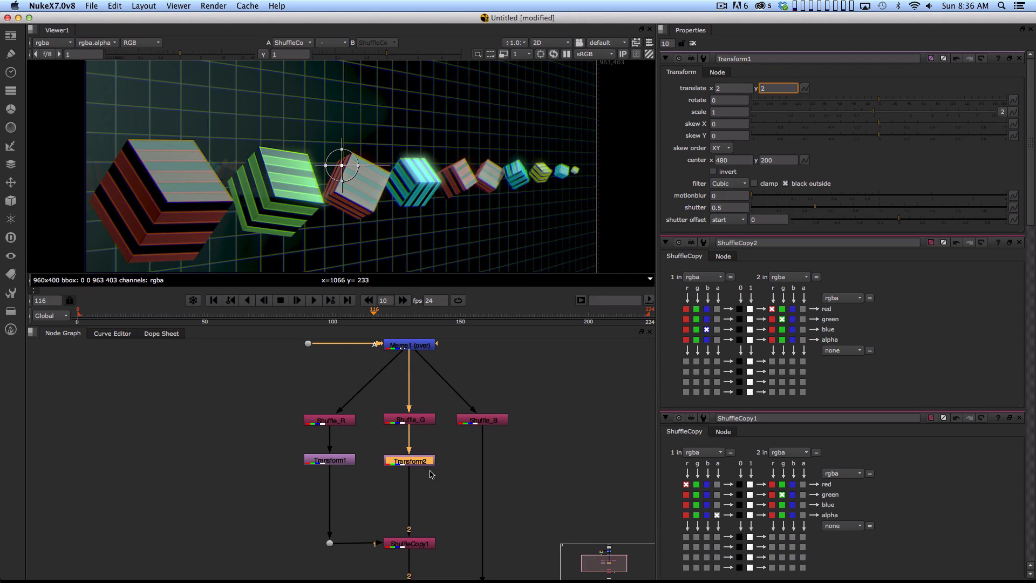
- Set Transform2's translate to x -1 and y 2
double_click(408, 461)
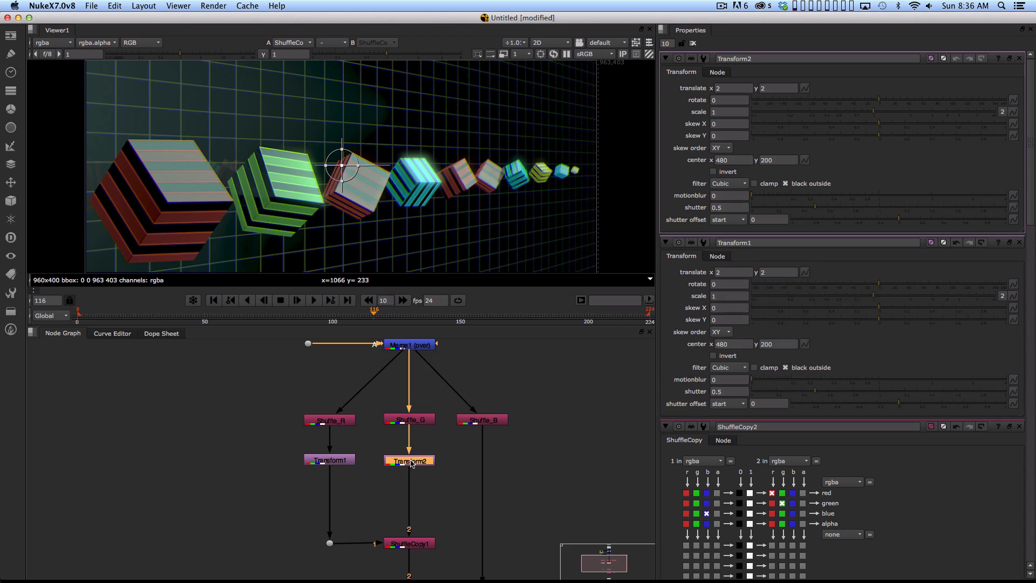
click(719, 89)
key(Down)
key(Down)
key(Down)
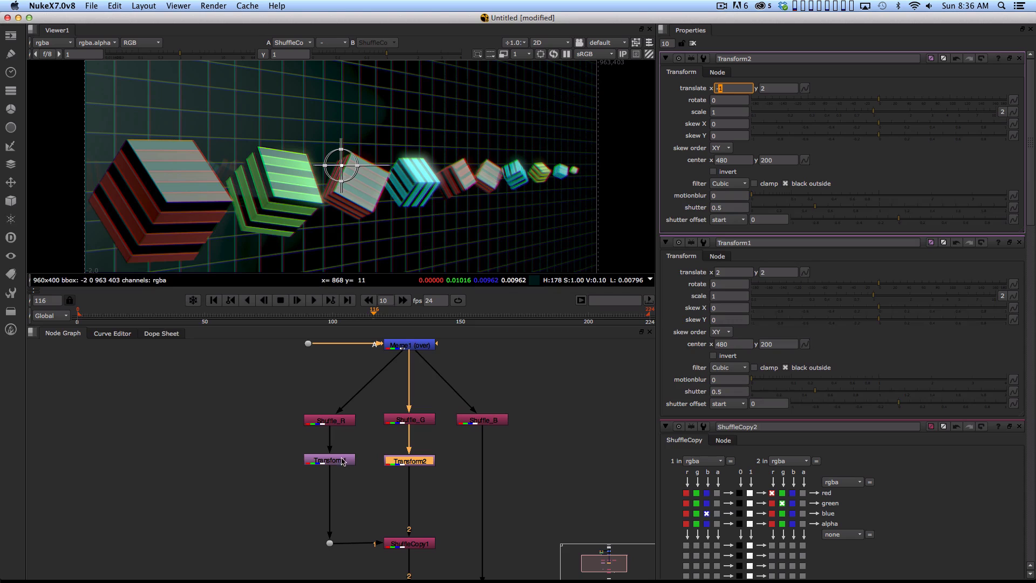
click(760, 89)
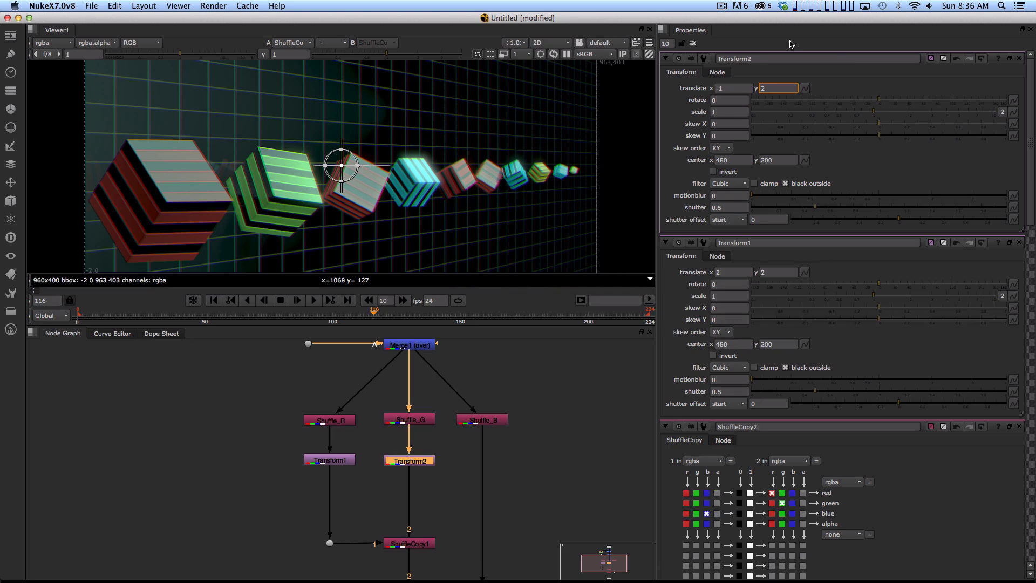
key(Up)
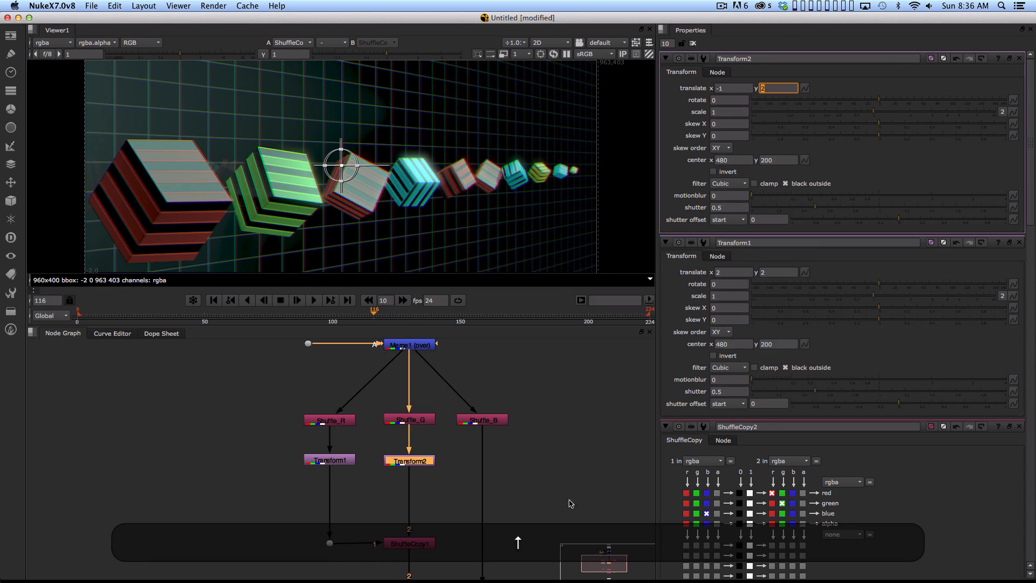
- Add a new Transform node and insert it on the connection directly below Shuffle_B
double_click(476, 420)
click(447, 471)
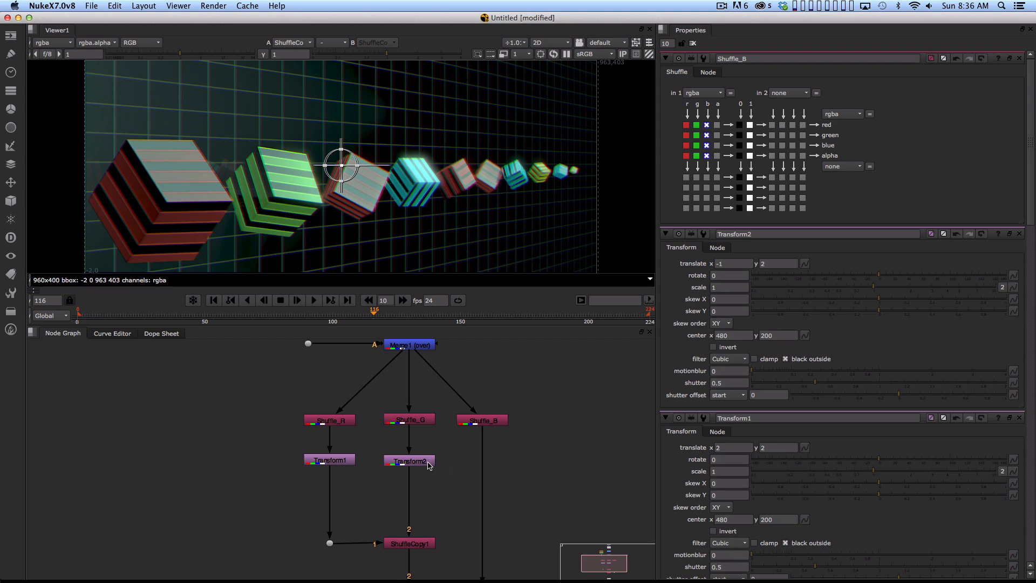
key(Tab)
key(Return)
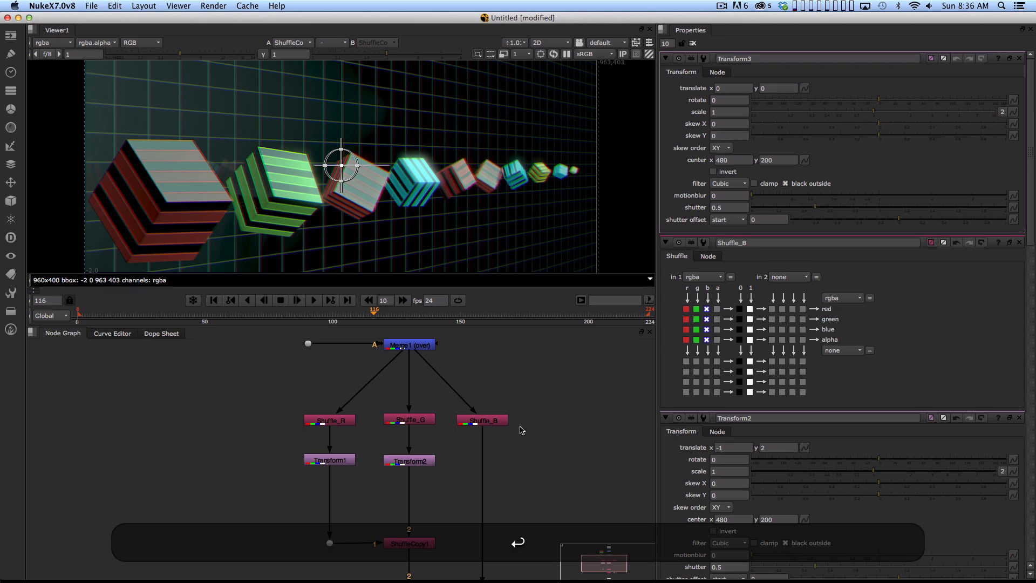
drag(529, 459, 492, 460)
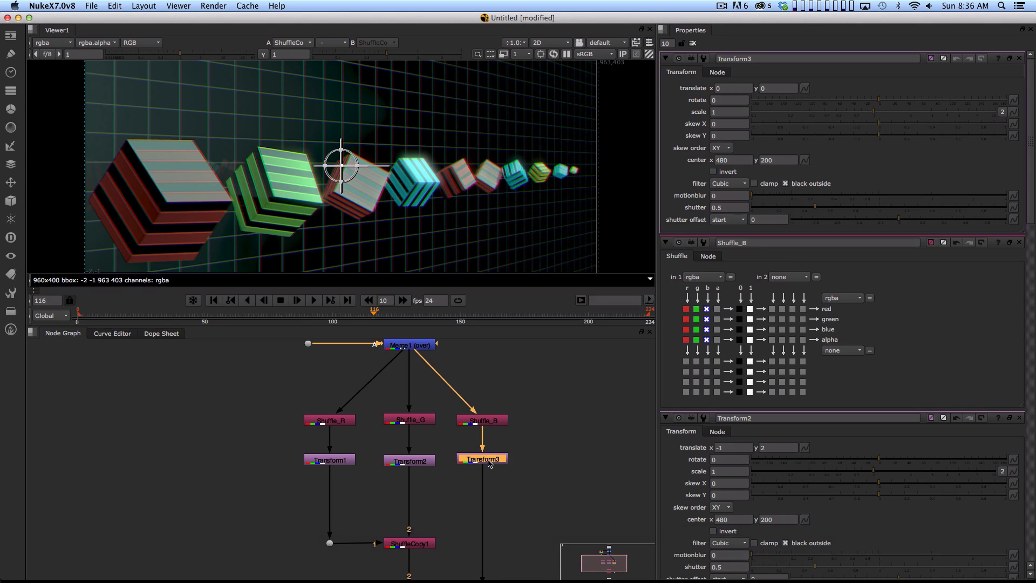
- Set Transform3's scale to 1.01
click(719, 111)
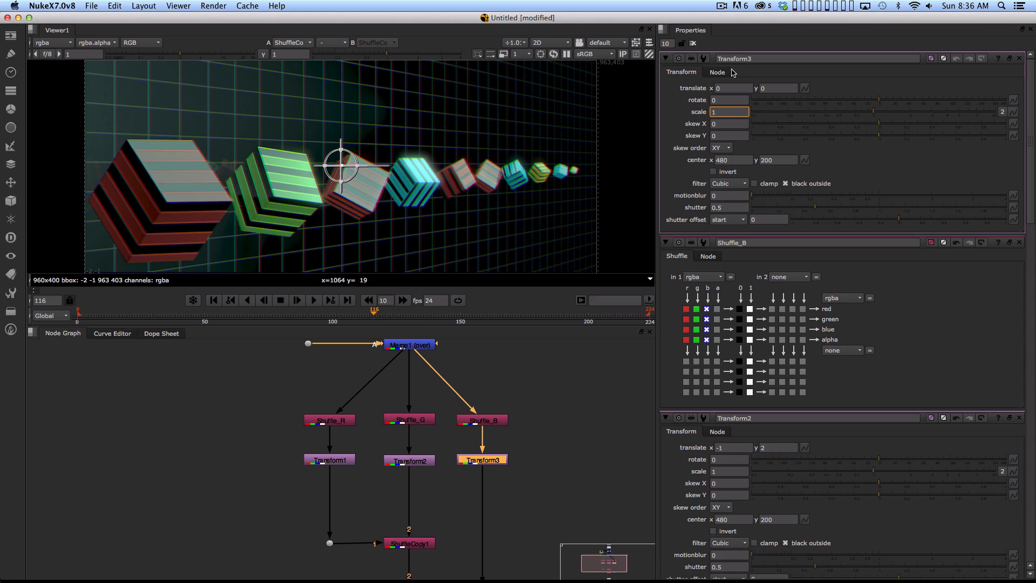
text(.01)
key(Right)
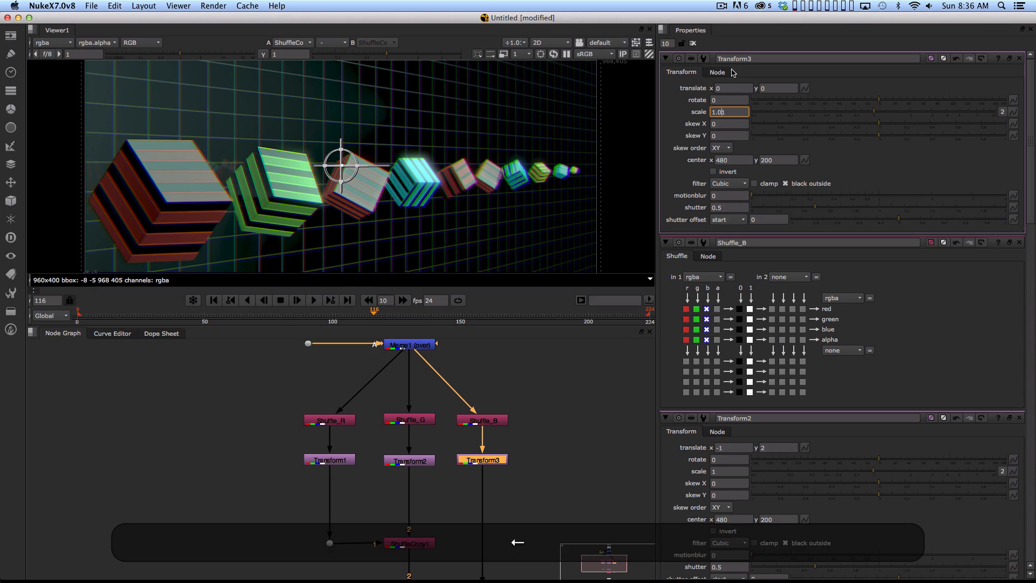
- Try other Transform3 scale values, such as 1.21, by stepping the tenths and hundredths digits, and return to 1.01
key(Up)
key(Up)
key(Down)
key(Left)
key(Down)
key(Up)
key(Left)
key(Down)
key(Down)
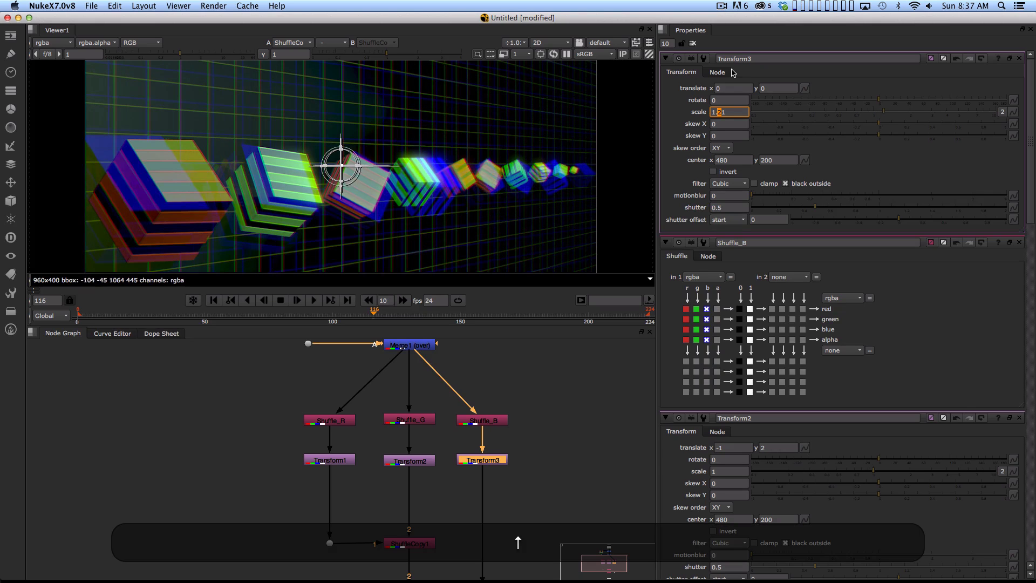
key(Down)
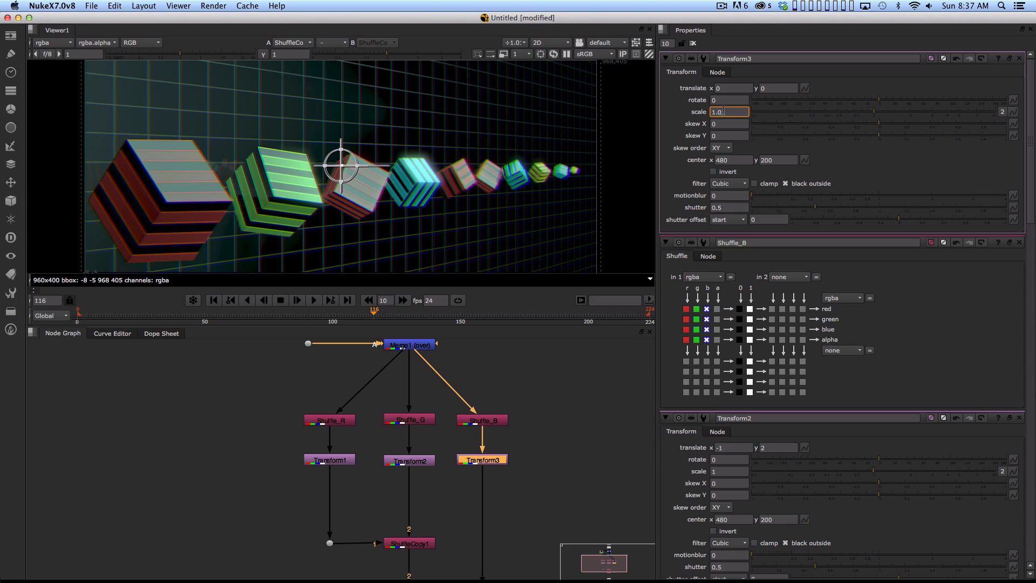
key(Right)
key(Up)
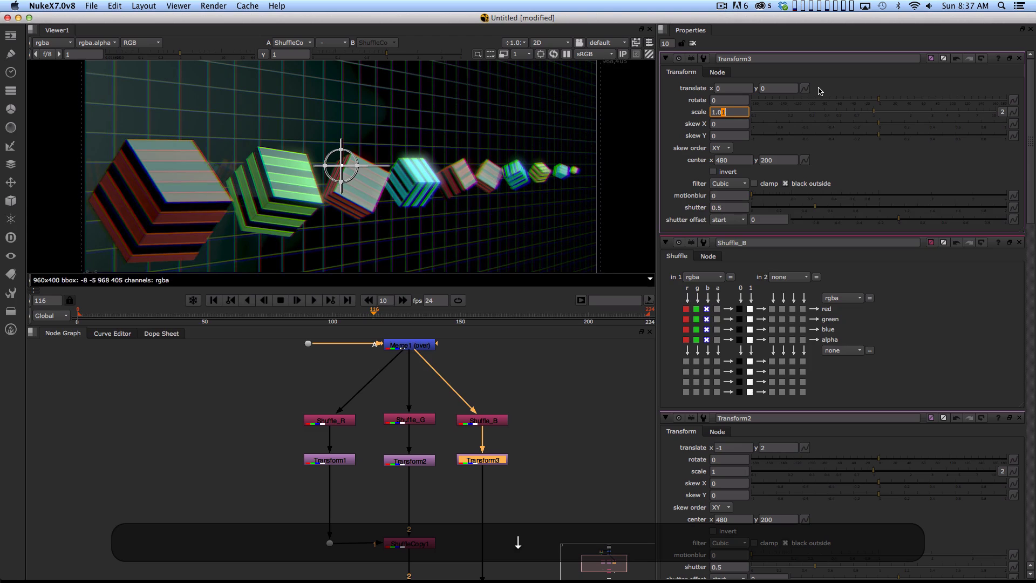
key(Down)
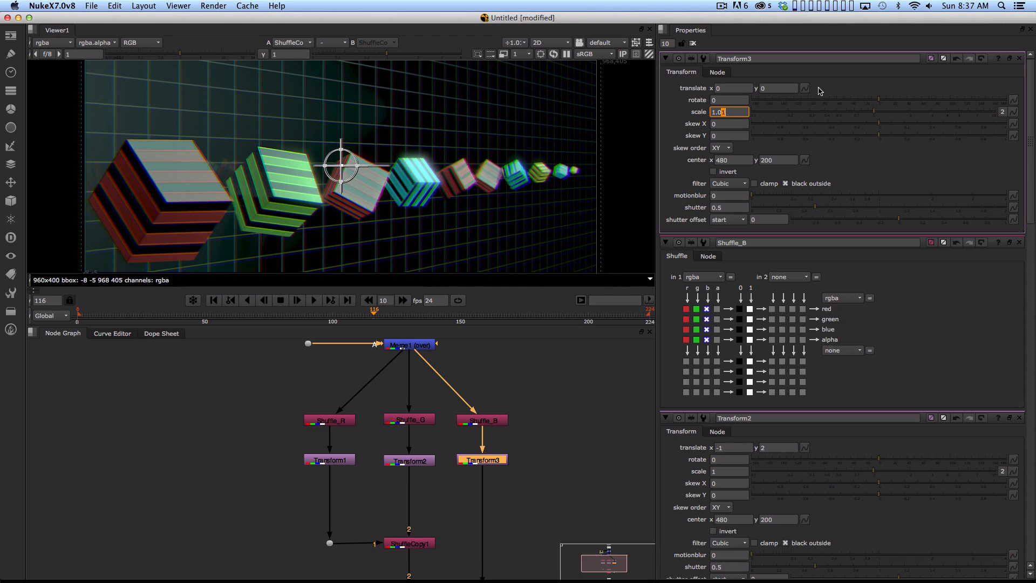
- Fine-tune Transform3's scale in thousandths to 1.009
key(Right)
key(Up)
key(Up)
key(Up)
key(Up)
key(Down)
key(Down)
key(Down)
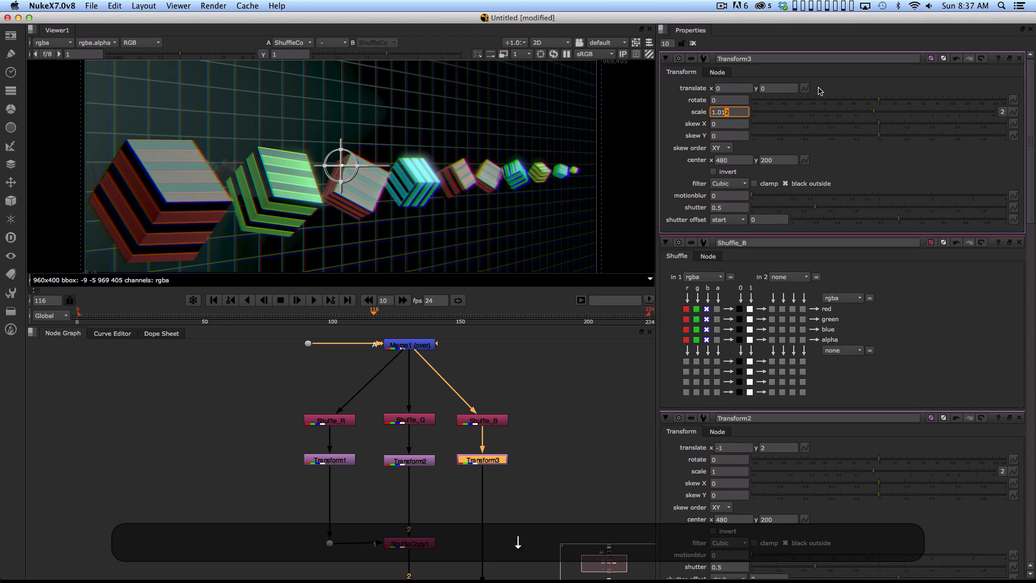
key(Down)
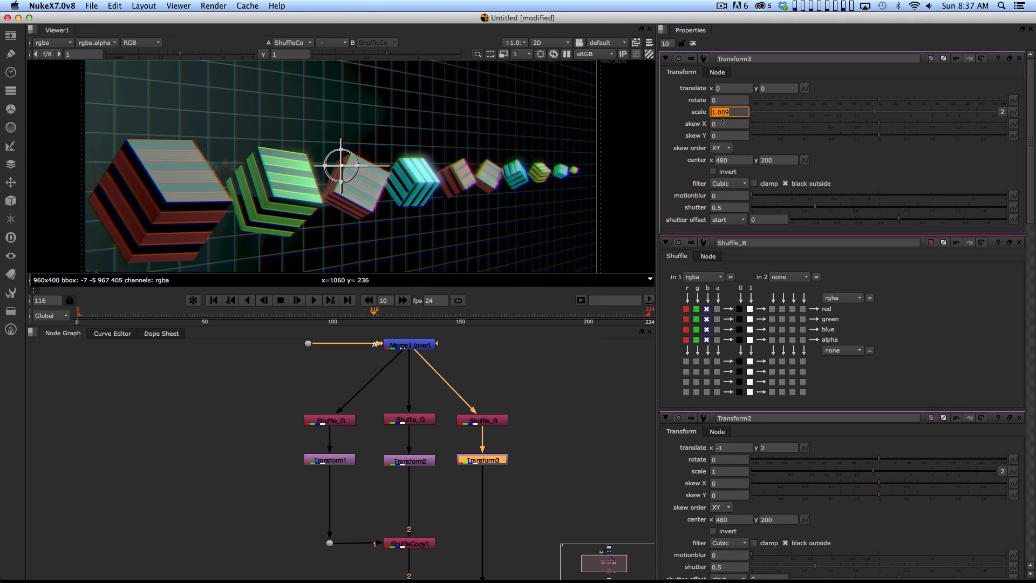
- Examine the node tree from the Merge through the channel Shuffles and Transforms down to the ShuffleCopy nodes and Viewer
click(564, 483)
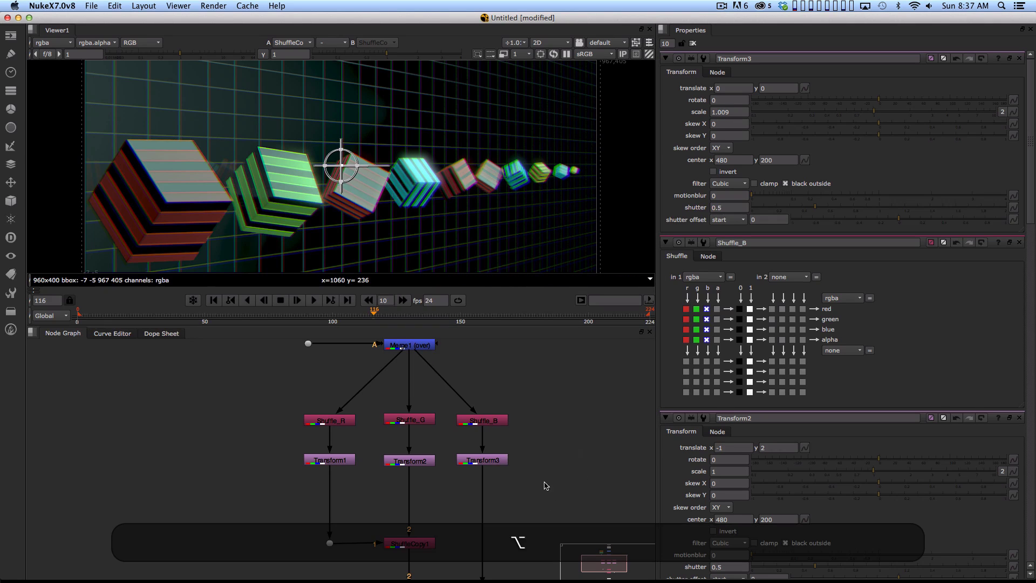
drag(555, 572, 529, 451)
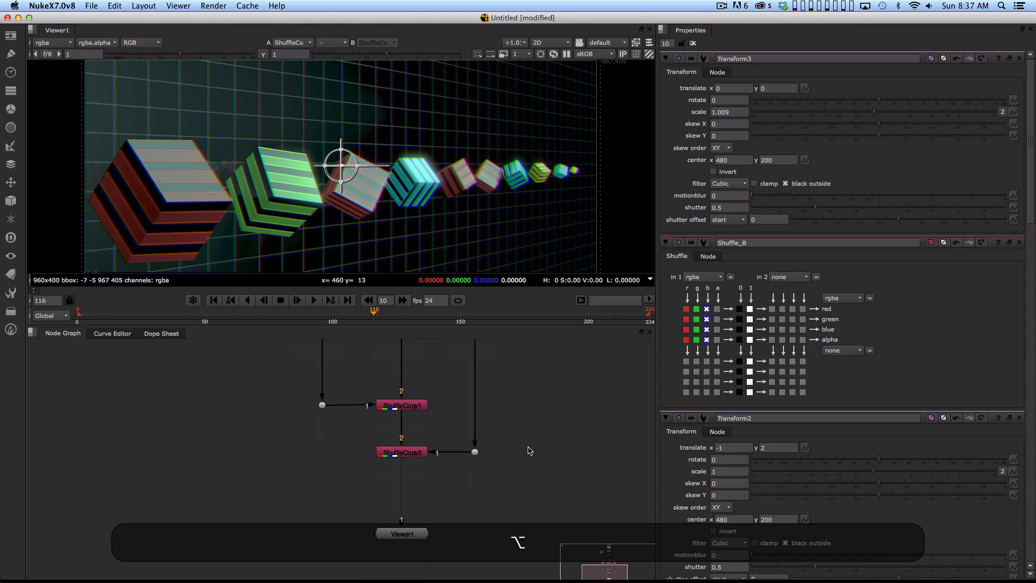
key(f)
drag(452, 486, 521, 468)
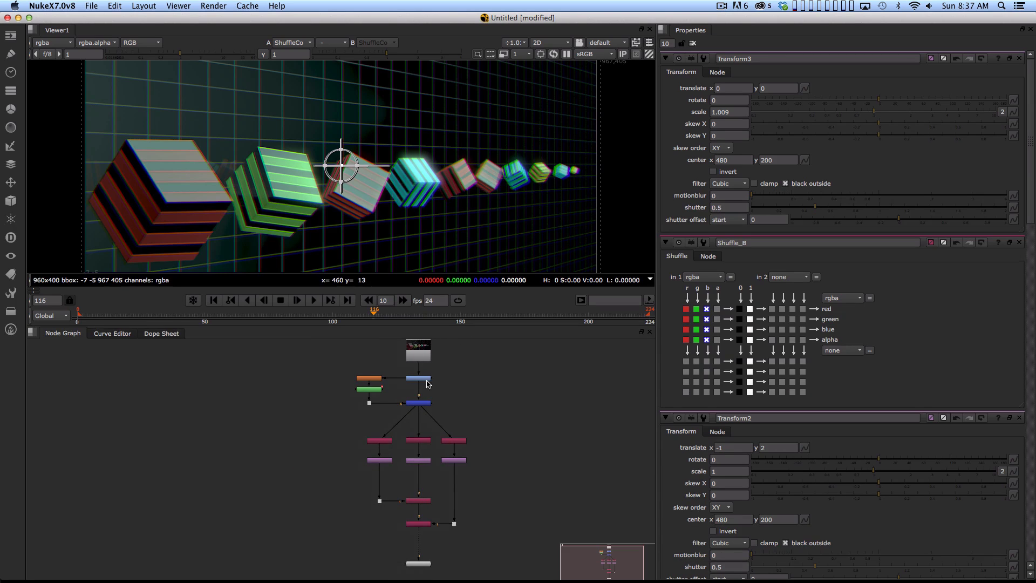
key(alt)
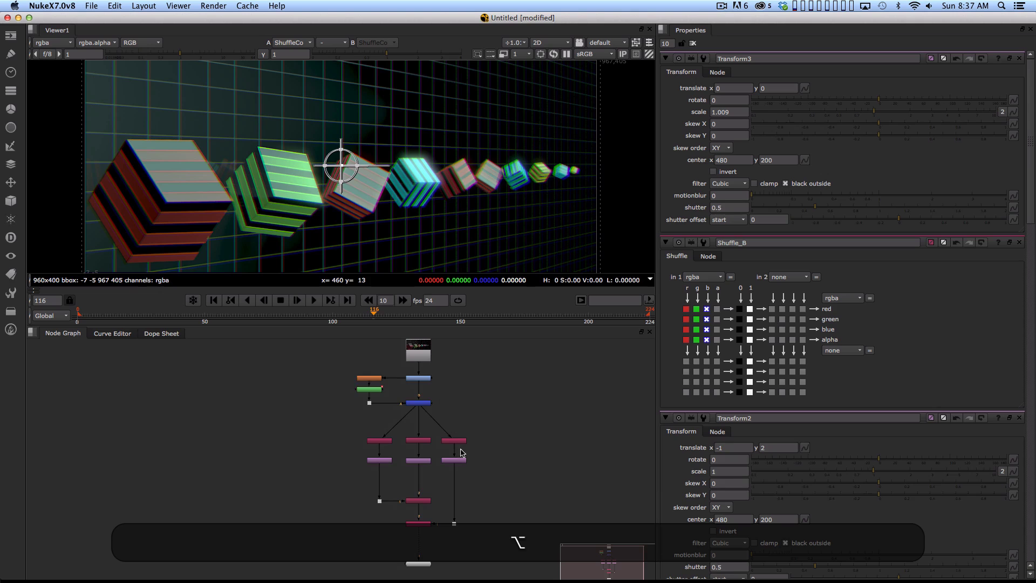
scroll(461, 454, up, 5)
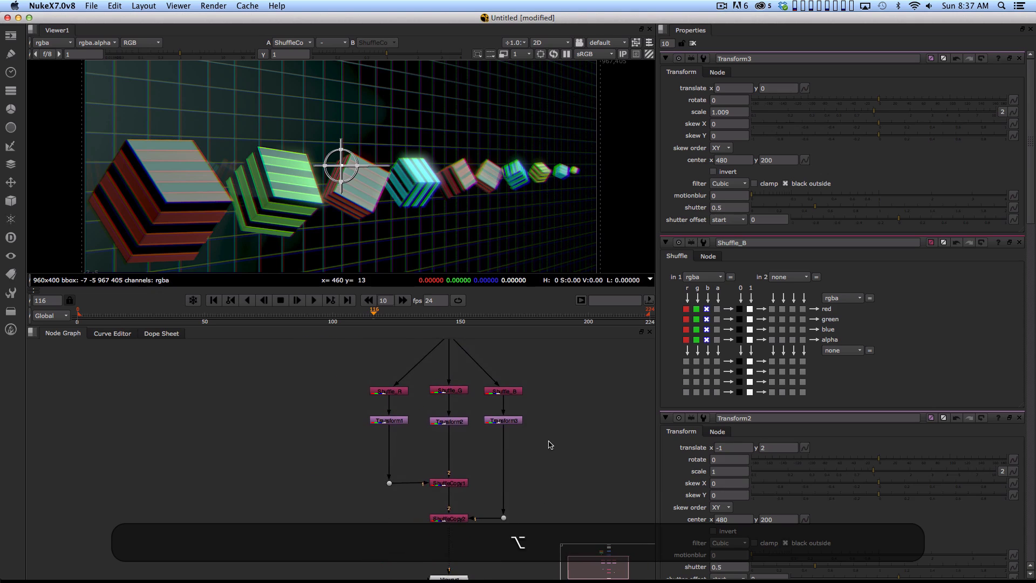
drag(549, 445, 527, 439)
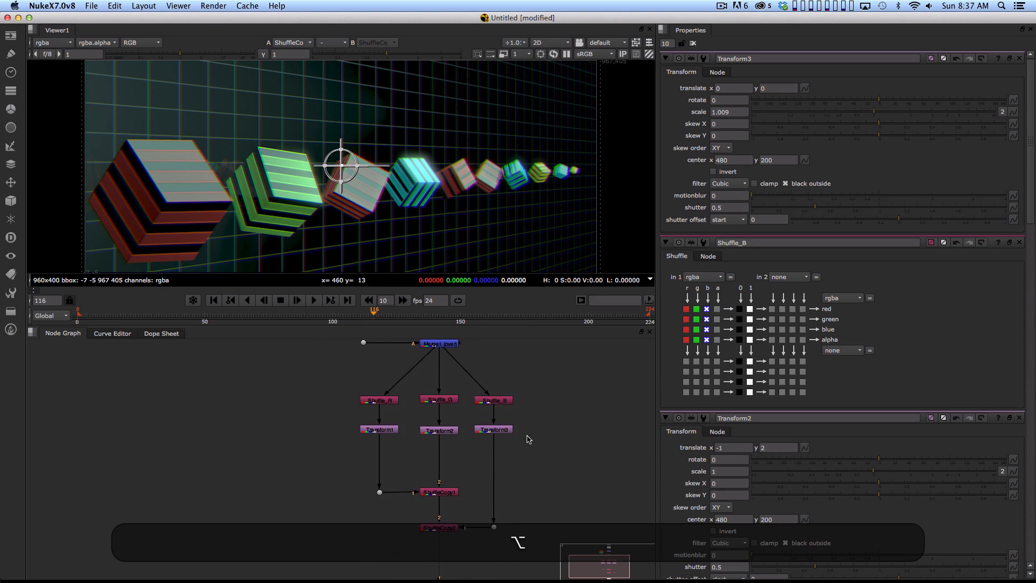
drag(489, 380, 481, 426)
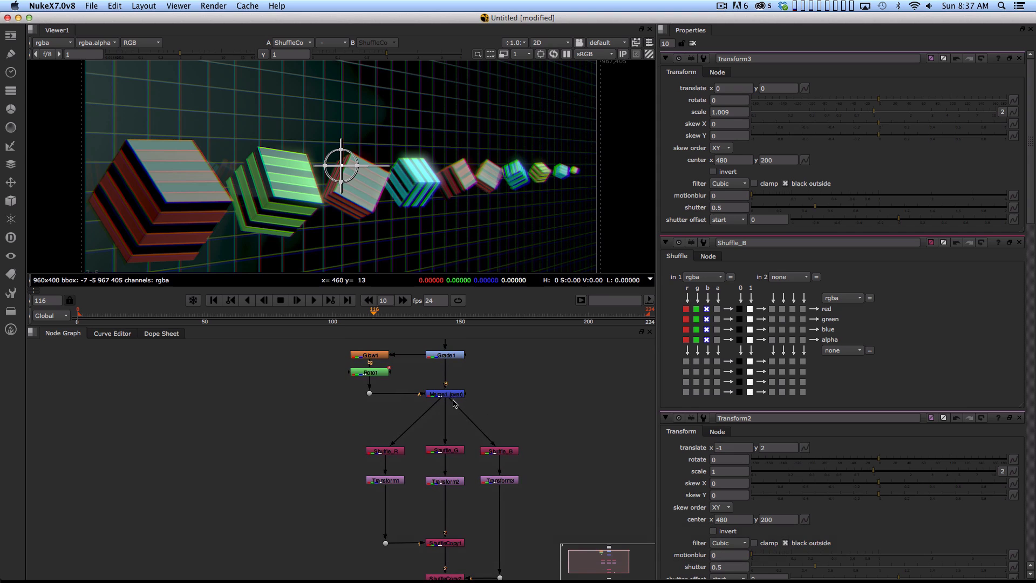
drag(455, 408, 386, 420)
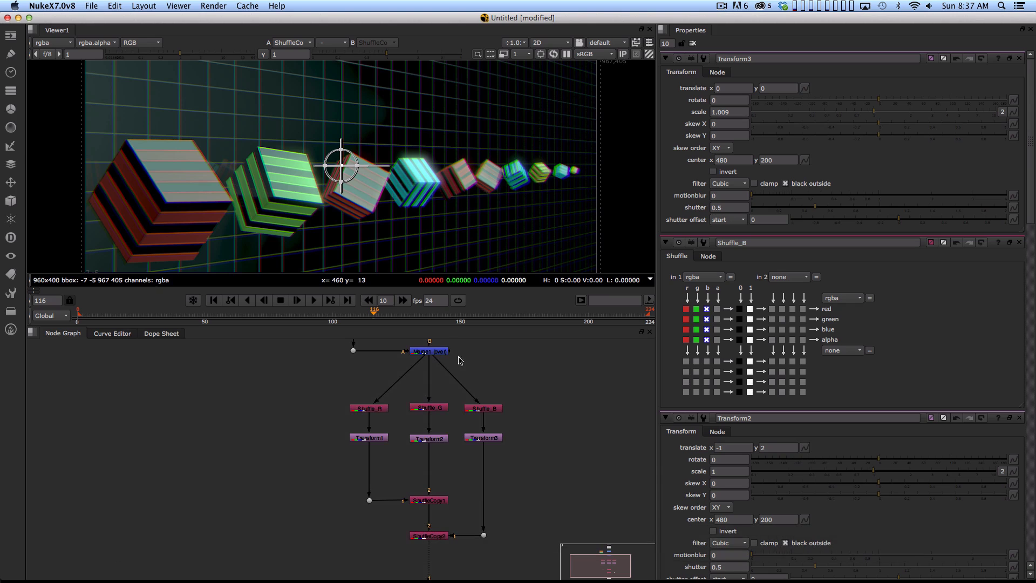
drag(510, 520, 516, 481)
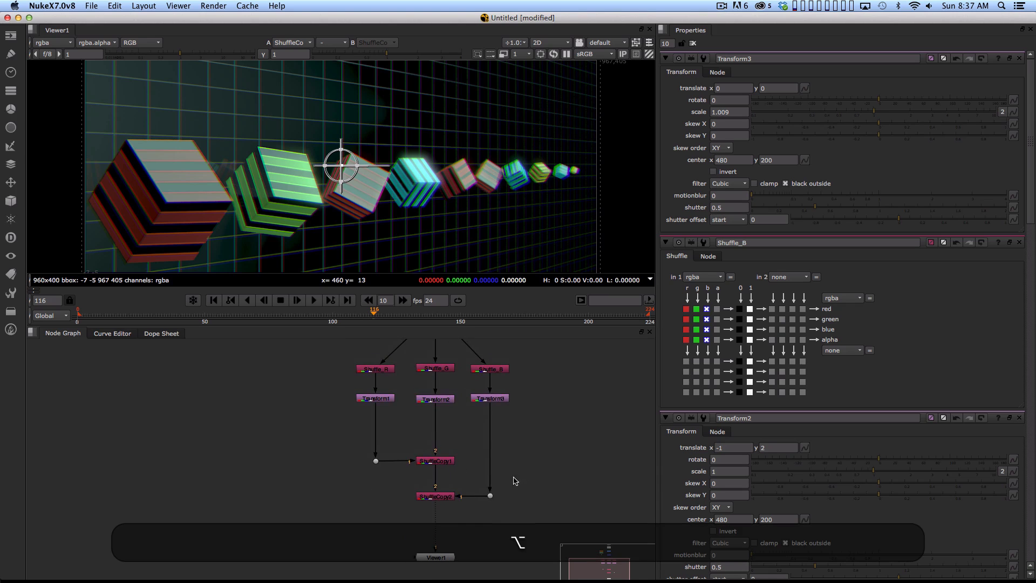
click(446, 498)
click(482, 561)
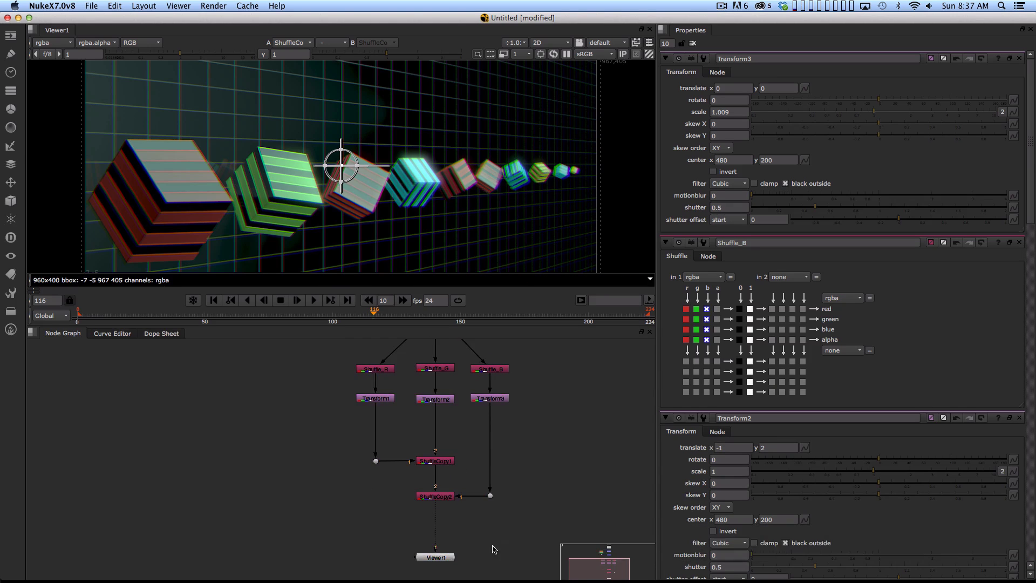
- Insert a LensDistortion node between ShuffleCopy2 and the Viewer, view it, and set its Radial Distortion 1 to 0.05
drag(510, 539, 516, 506)
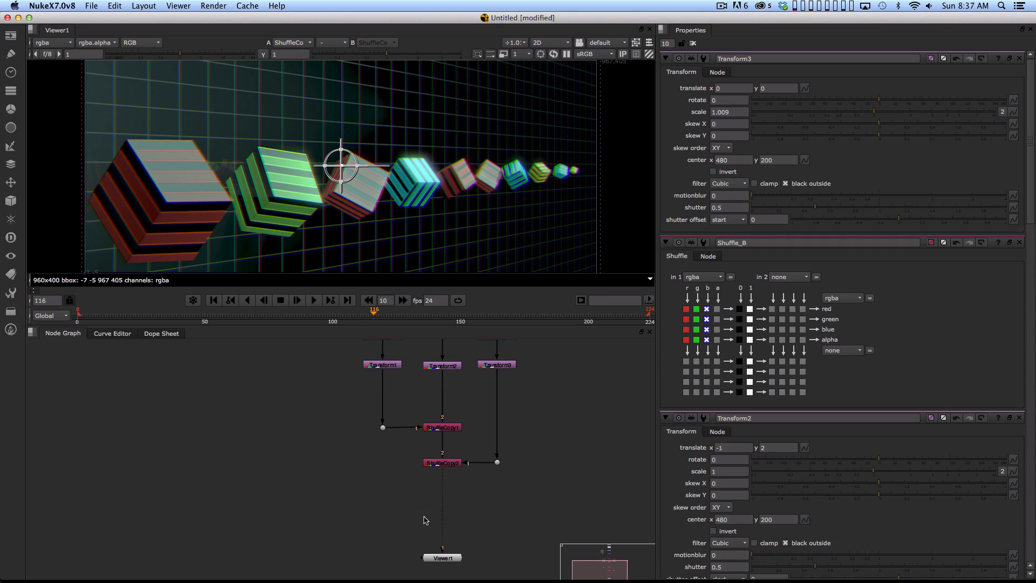
key(Tab)
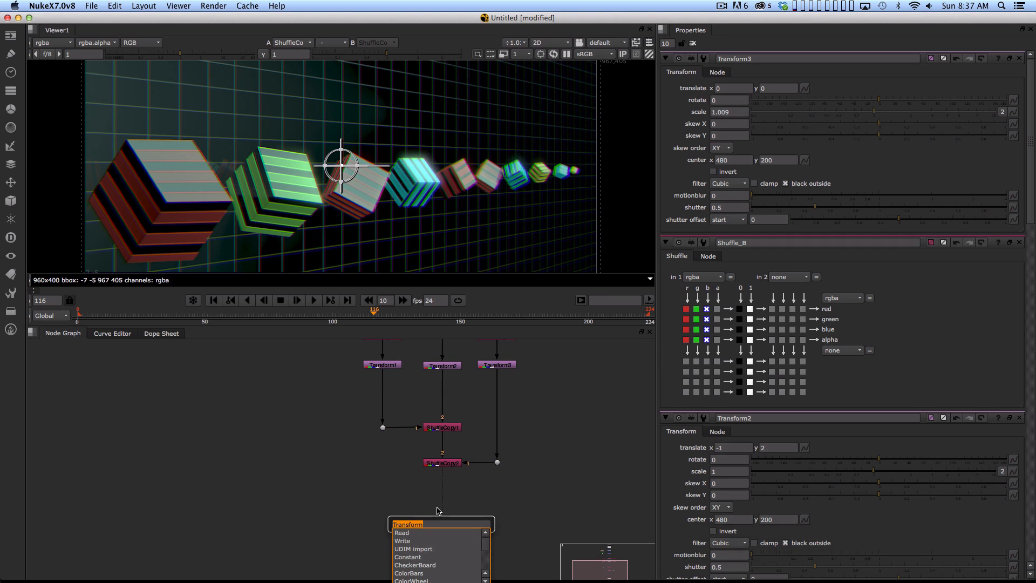
text(lens)
key(Return)
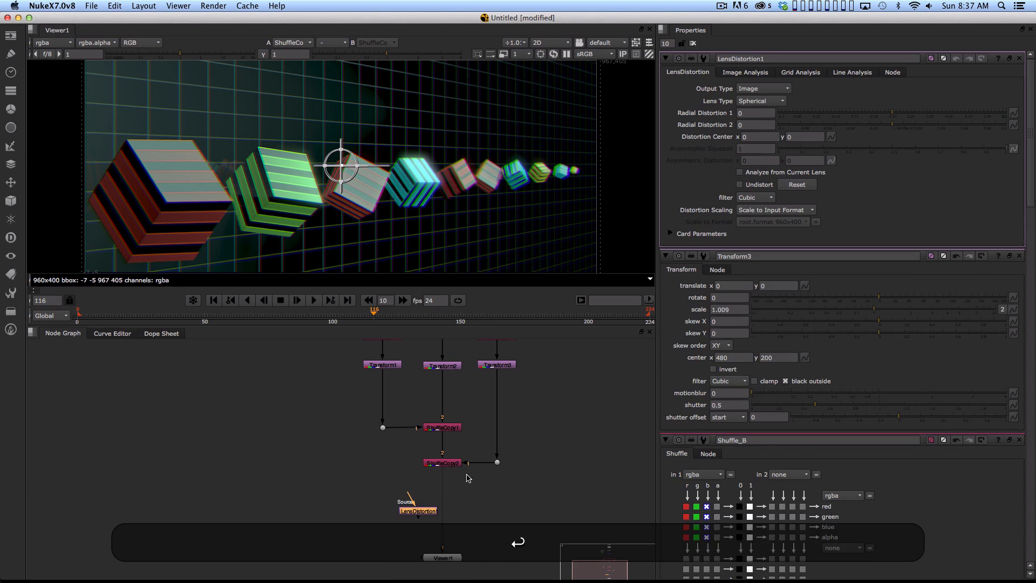
drag(416, 511, 449, 496)
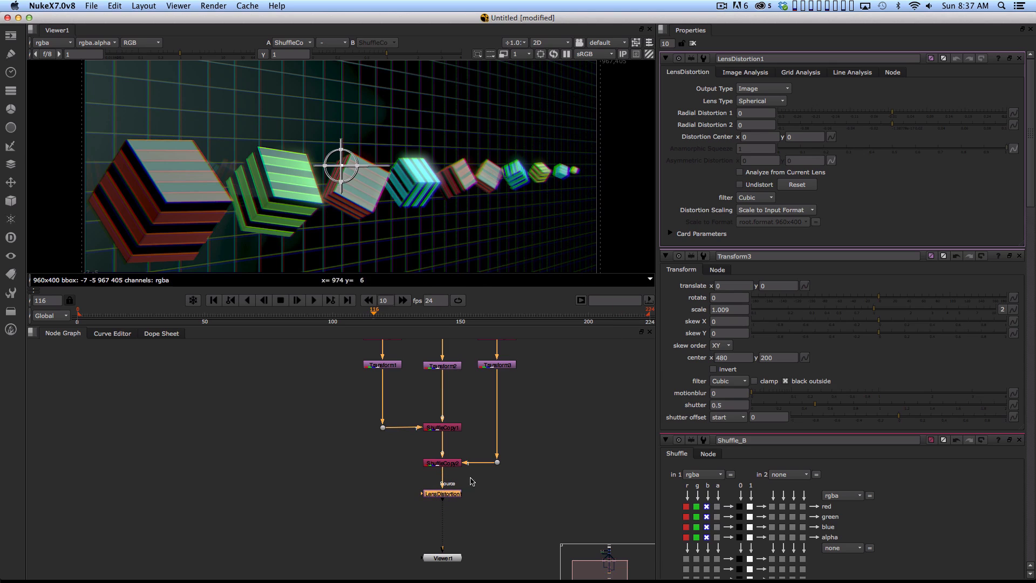
key(1)
drag(893, 113, 912, 113)
- Add a Grain node directly after the LensDistortion node, ahead of the Viewer
key(Tab)
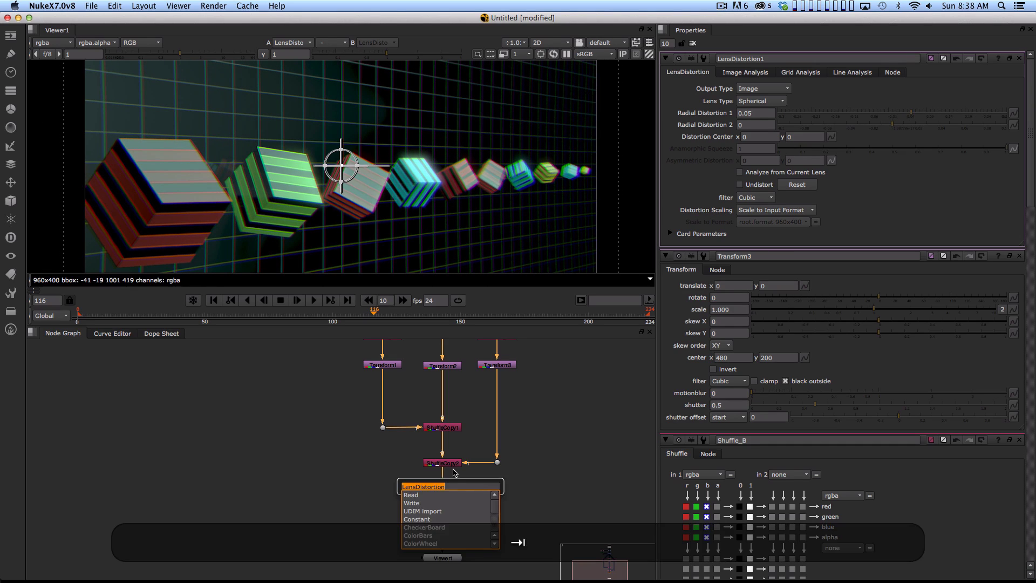
text(gra)
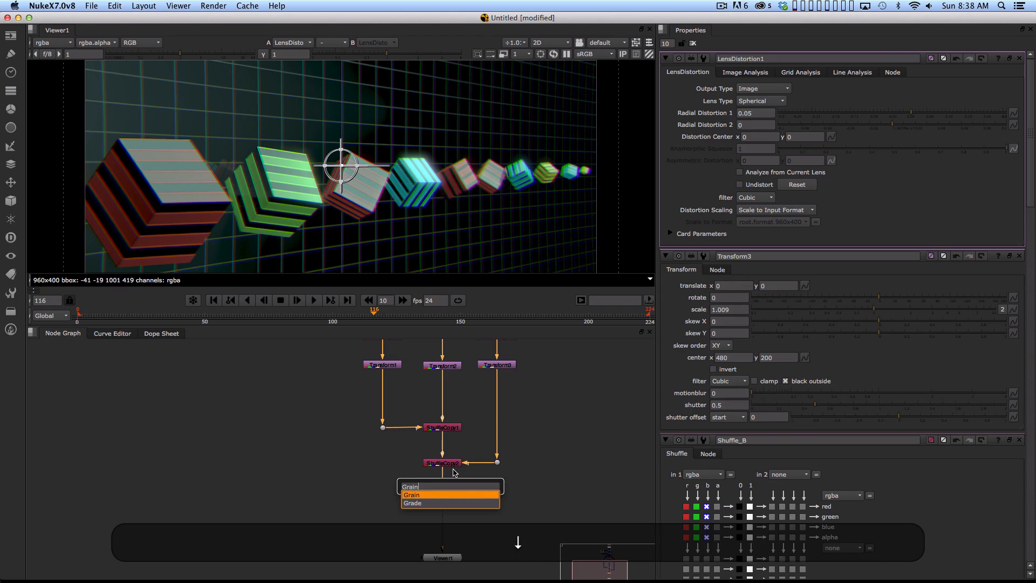
key(Return)
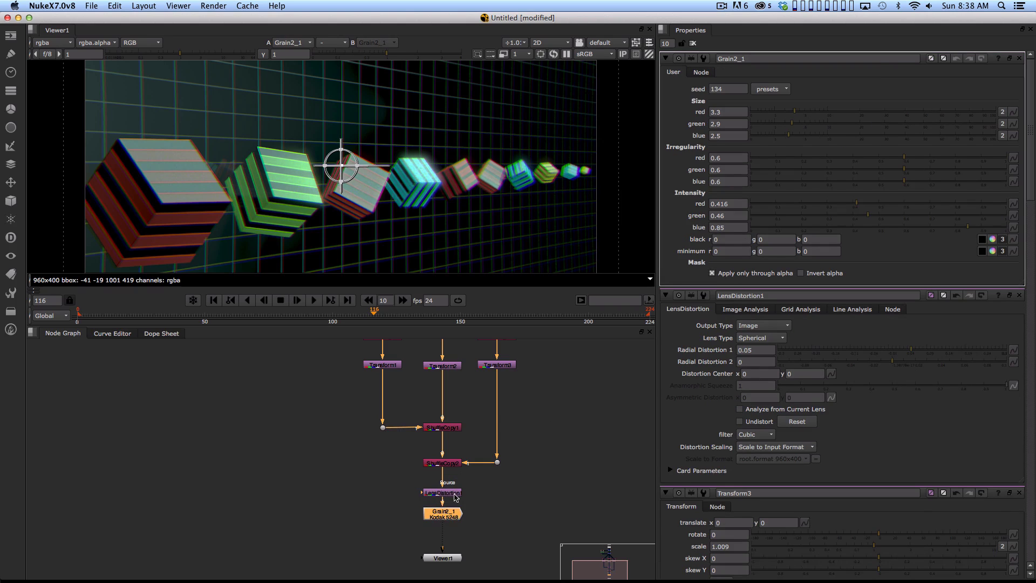
- Turn off applying the grain only through alpha and choose the Kodak 5217 preset, with Intensity red at 0.48
click(747, 274)
click(780, 89)
click(786, 124)
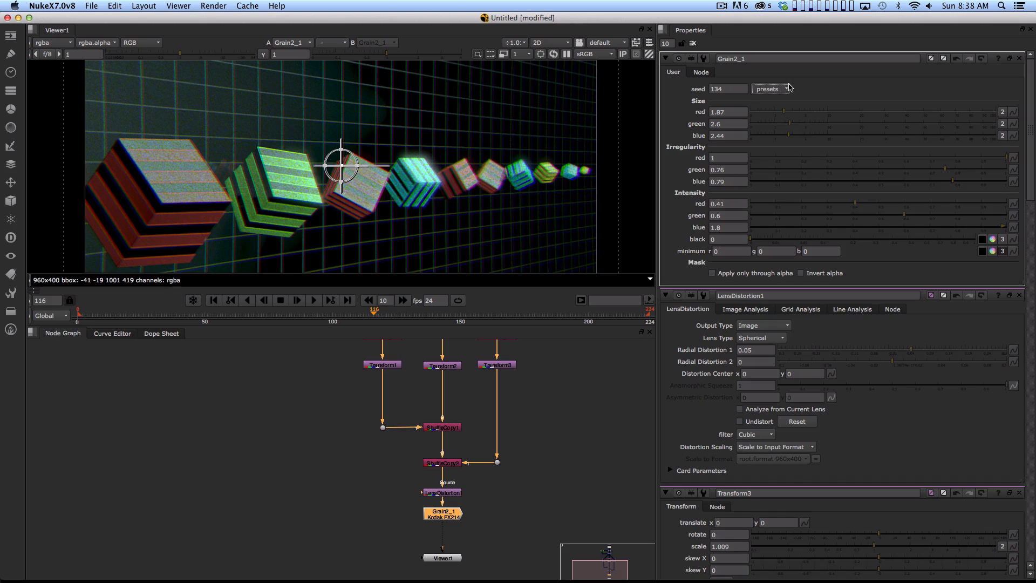
click(788, 88)
click(786, 148)
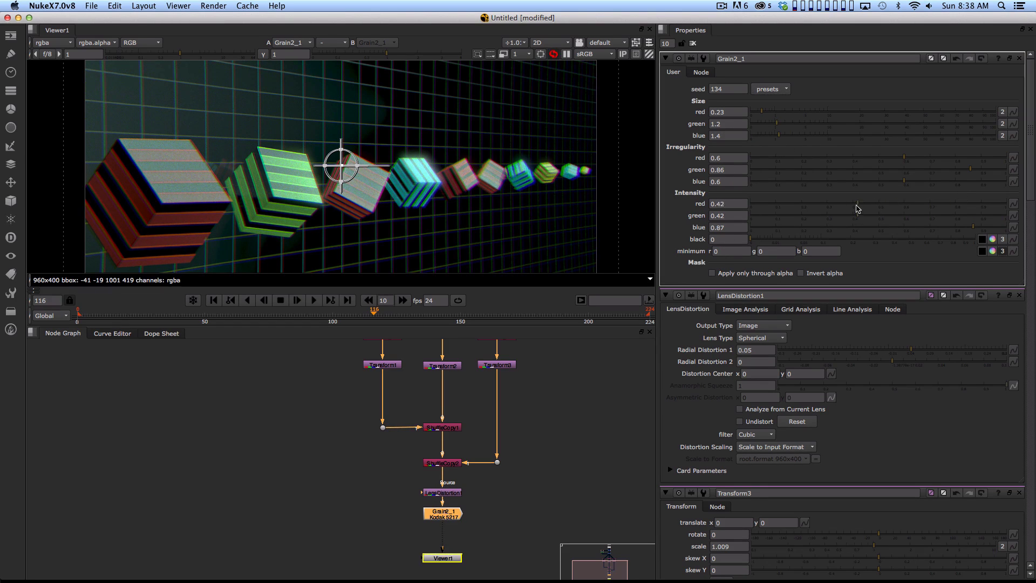
key(super+z)
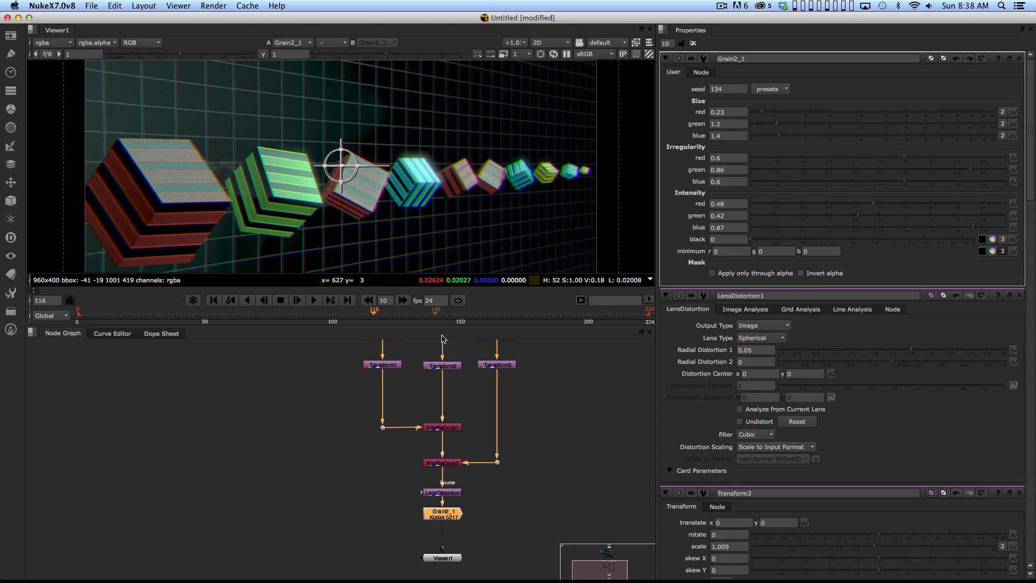
- Move the LensDistortion and Grain nodes slightly further down below ShuffleCopy2
click(397, 550)
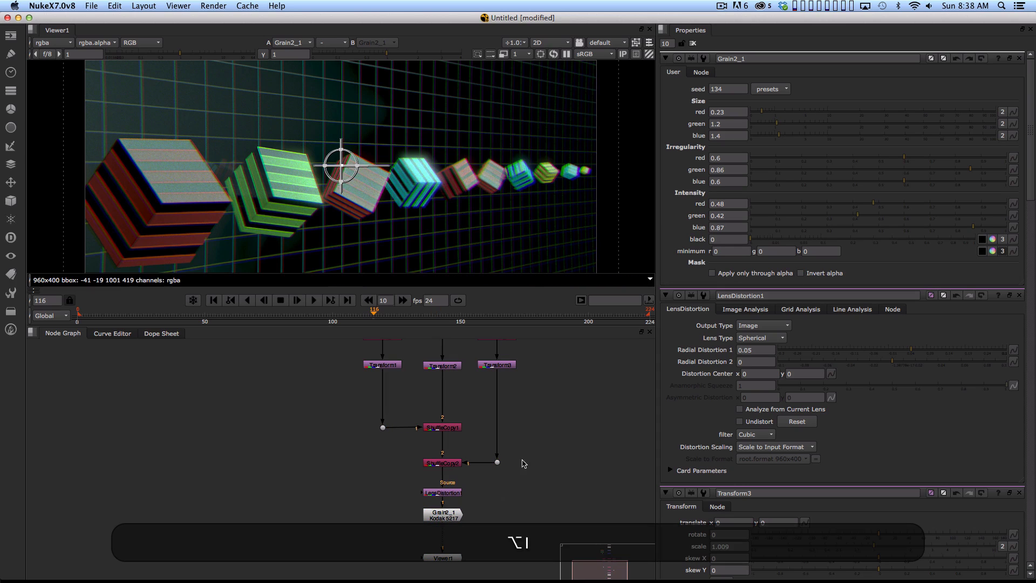
drag(446, 507, 447, 517)
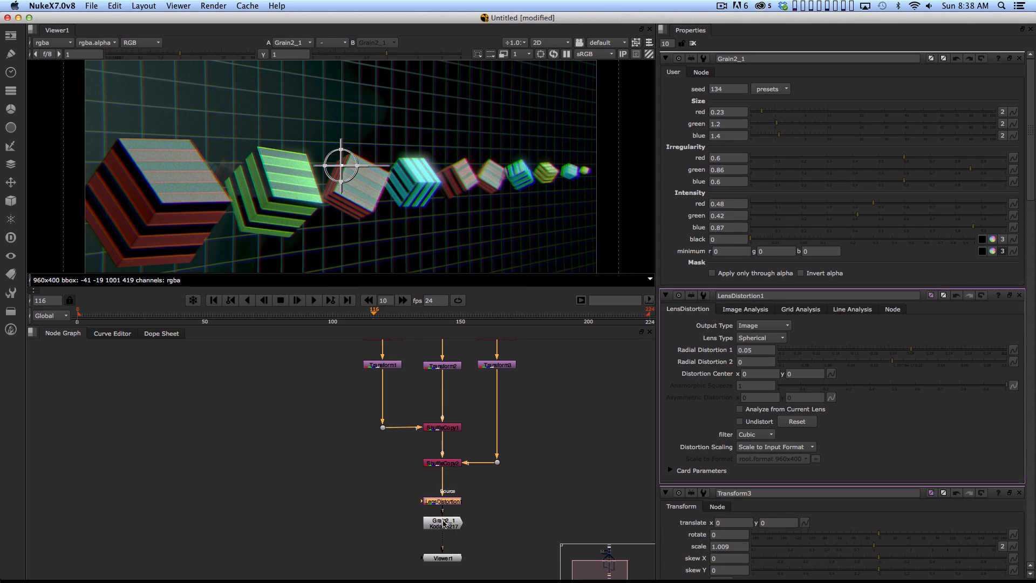
drag(531, 427, 514, 440)
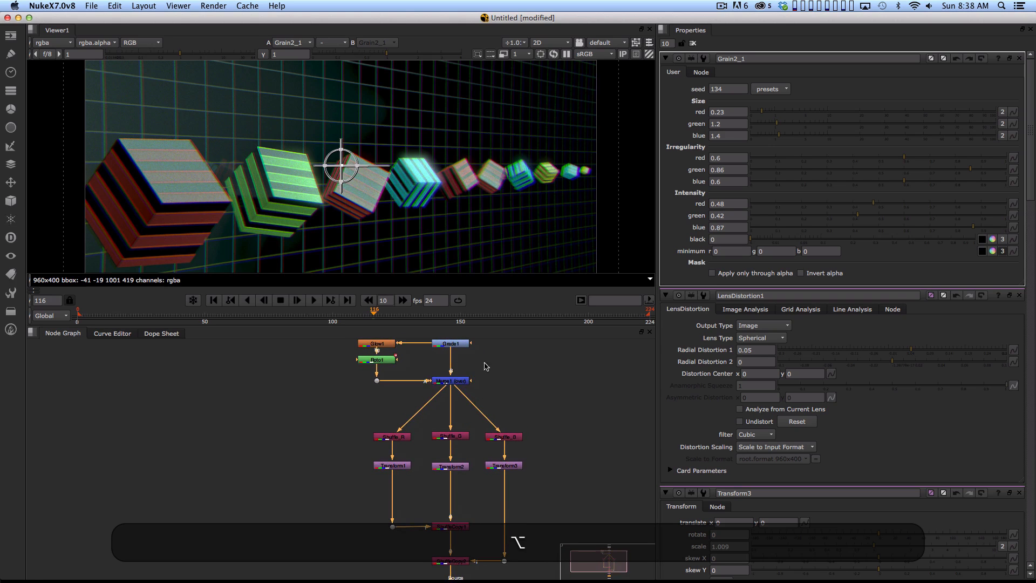
- Maximize the node graph, move the Viewer node further down, and align Transform2 with Transform1 and Transform3
key(space)
drag(499, 413, 639, 278)
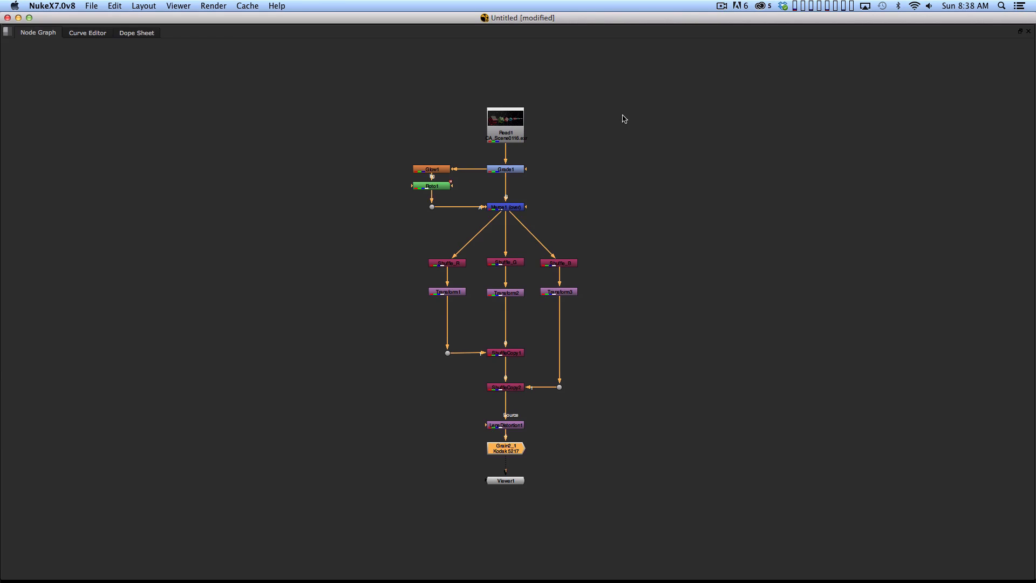
drag(514, 484, 514, 519)
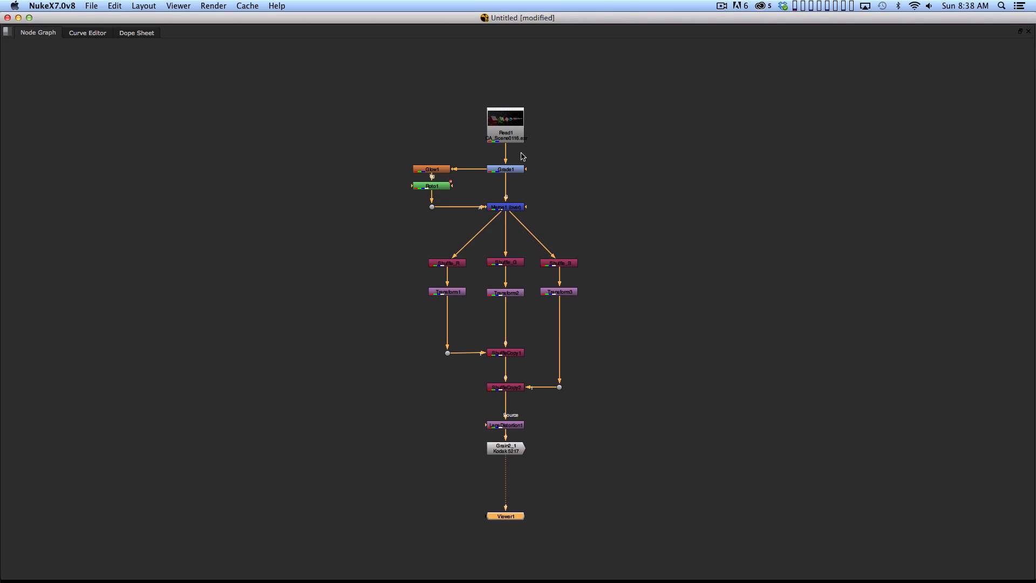
drag(392, 249, 461, 271)
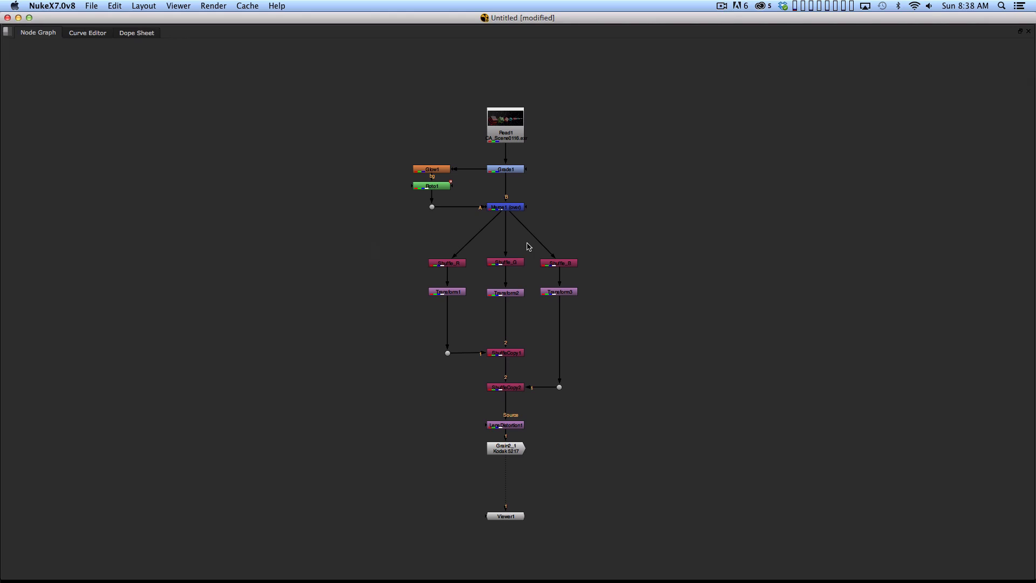
drag(508, 297, 504, 294)
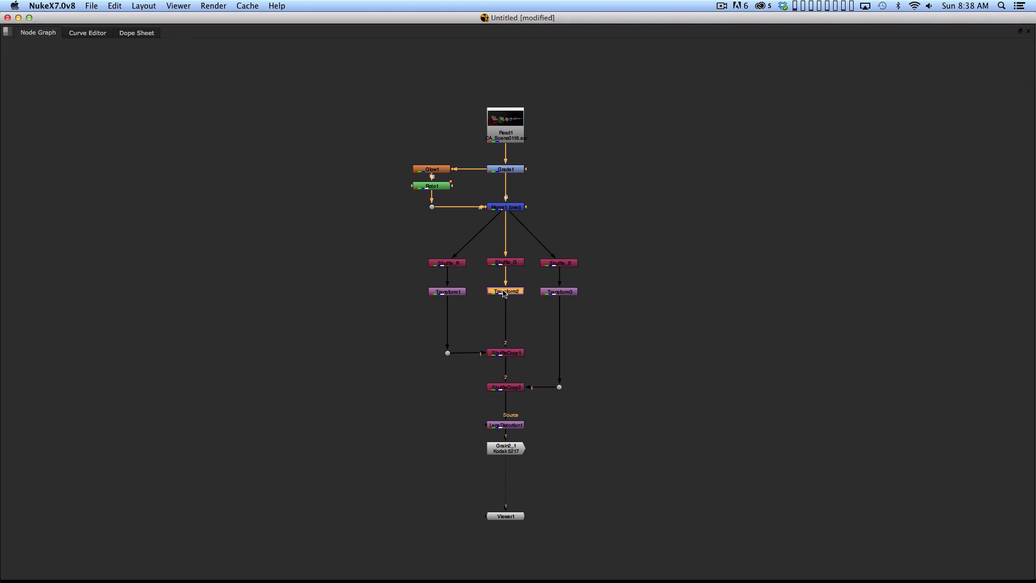
click(619, 233)
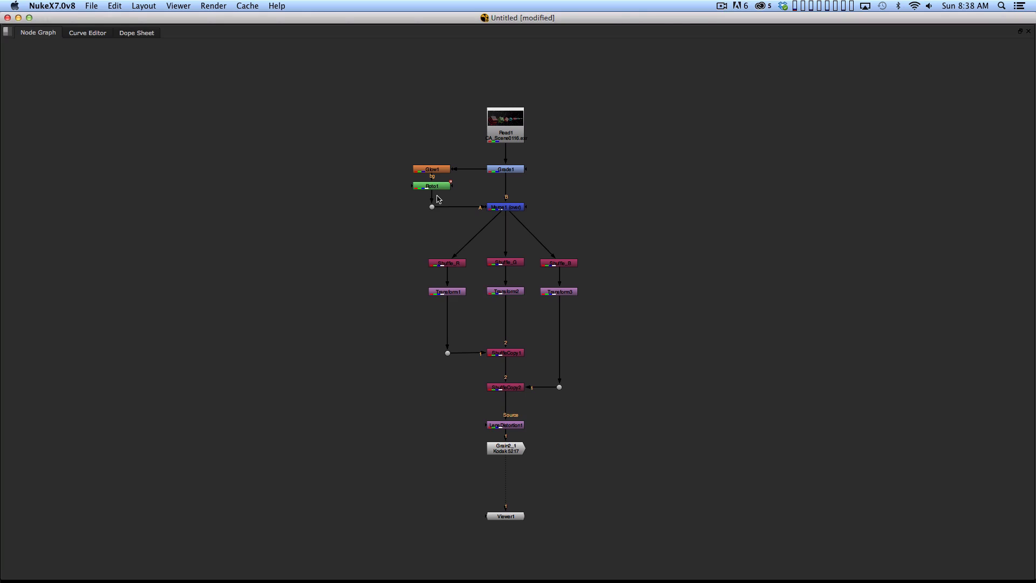
- Review the finished tree by highlighting the row of Shuffle nodes, the row of Transforms, and everything upstream of LensDistortion
drag(410, 247, 614, 280)
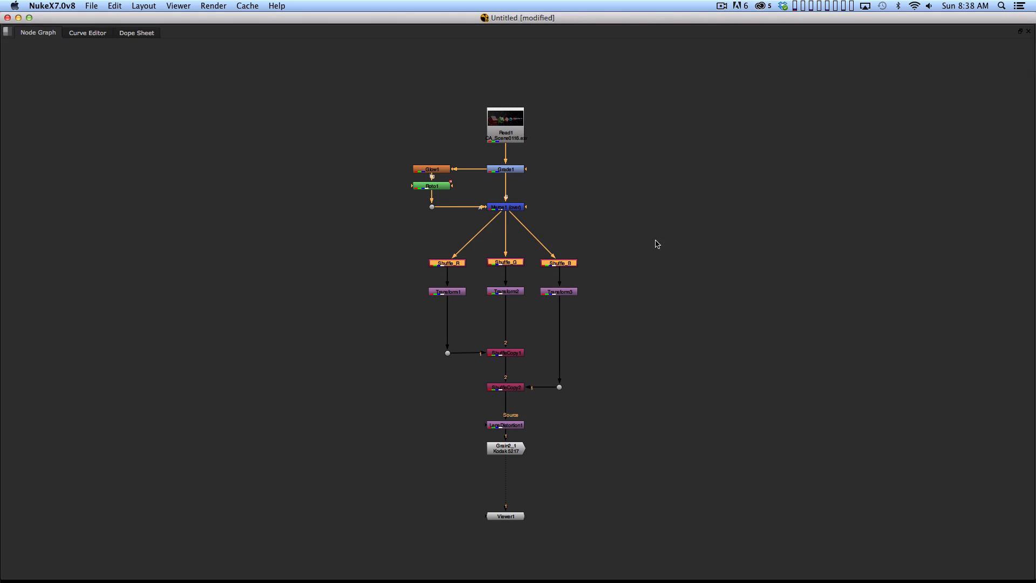
click(663, 266)
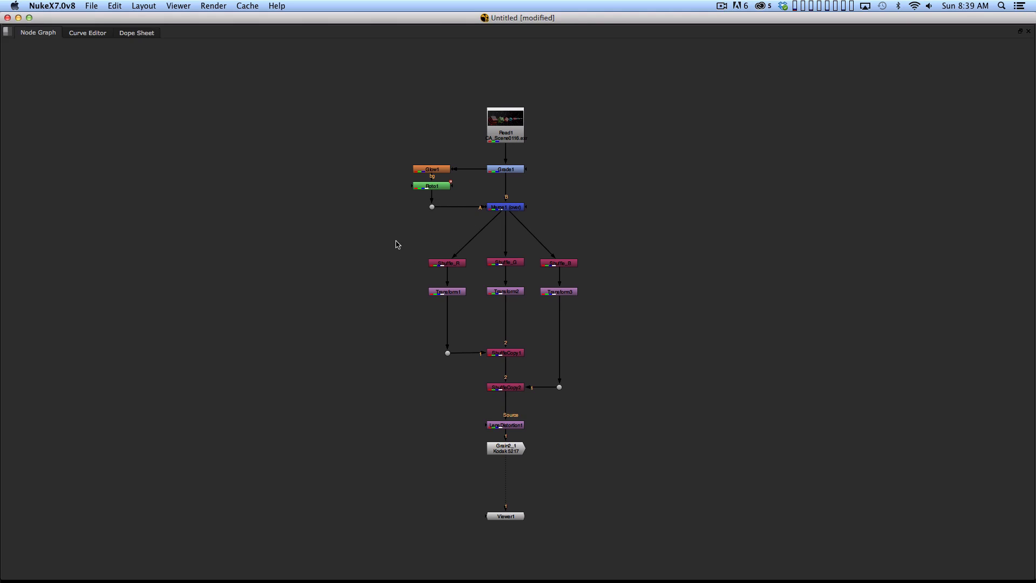
drag(396, 244, 606, 279)
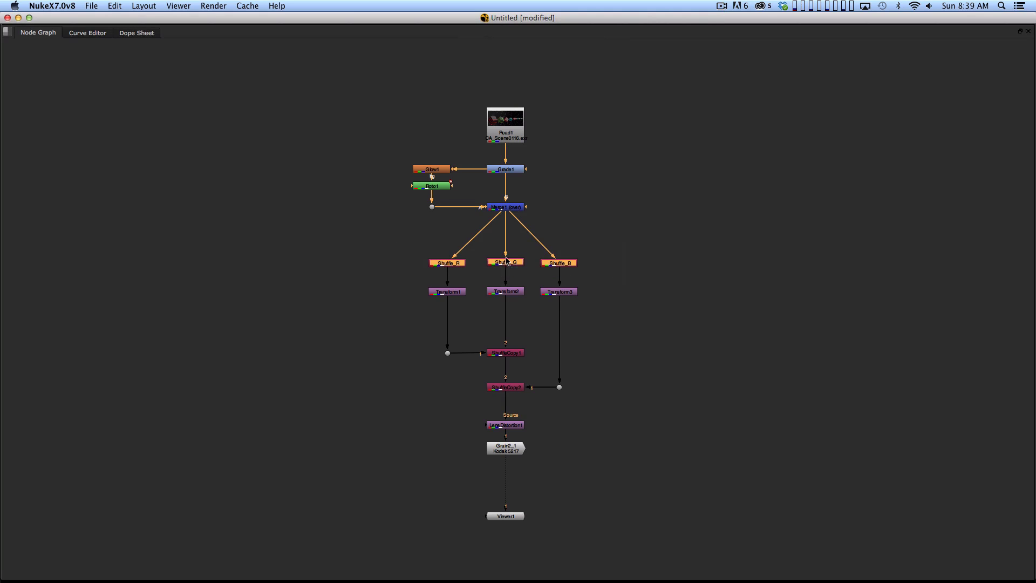
click(621, 271)
drag(413, 280, 621, 316)
click(627, 327)
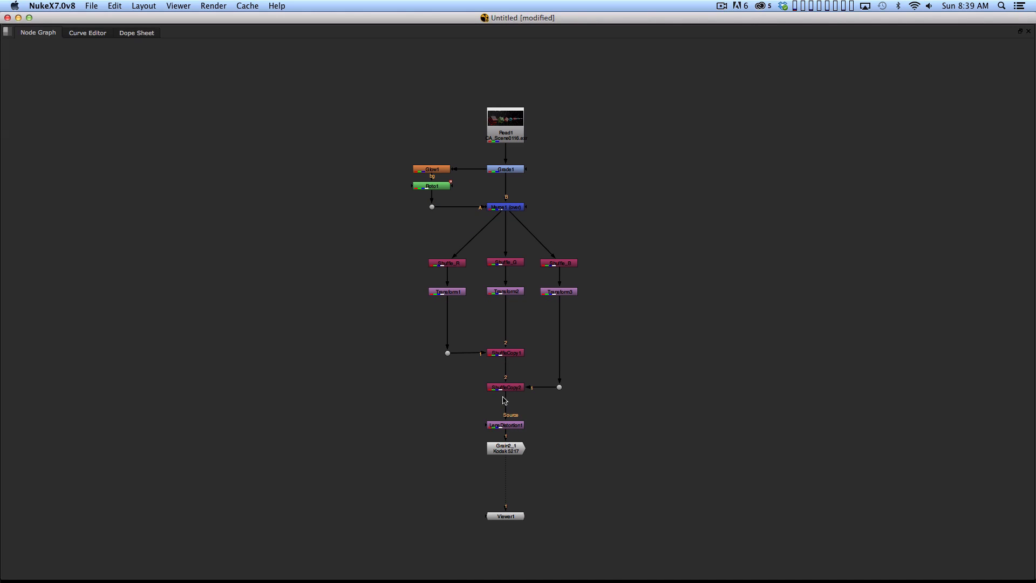
ctrl+click(505, 428)
click(452, 441)
- Restore the full workspace layout and look over the lower part of the node tree beside the final image
key(space)
drag(532, 454, 440, 505)
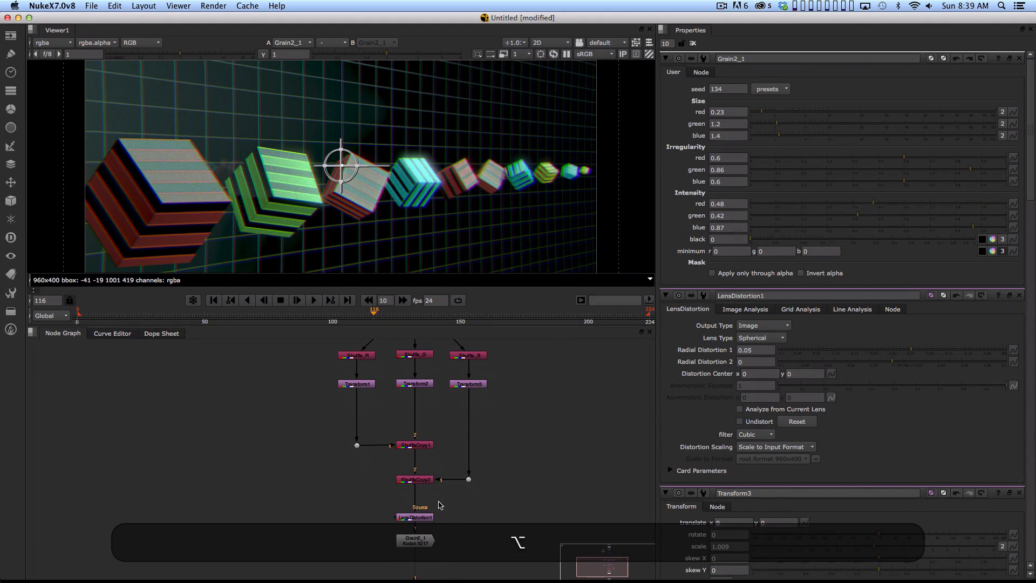
scroll(479, 427, down, 3)
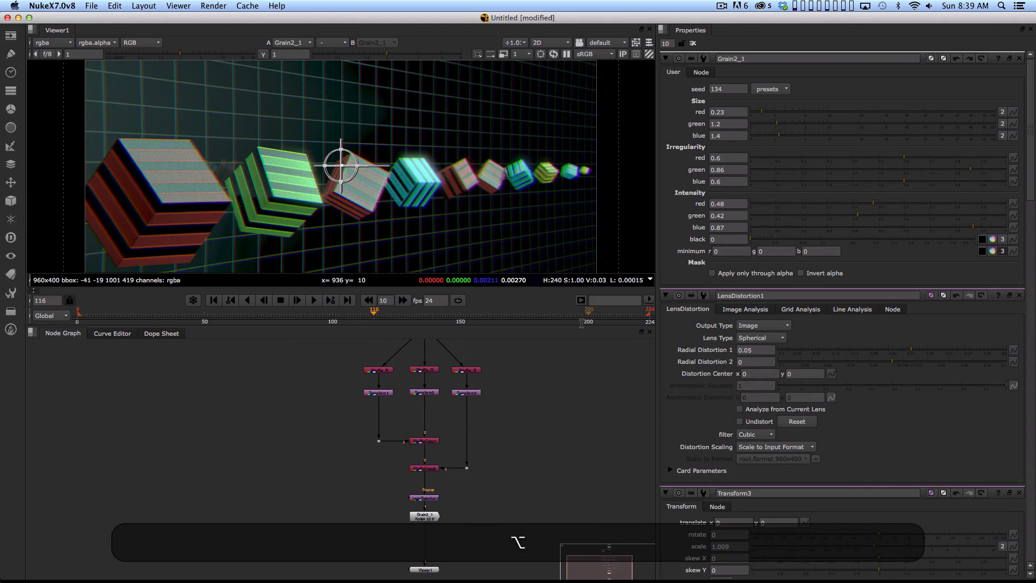
scroll(513, 493, down, 2)
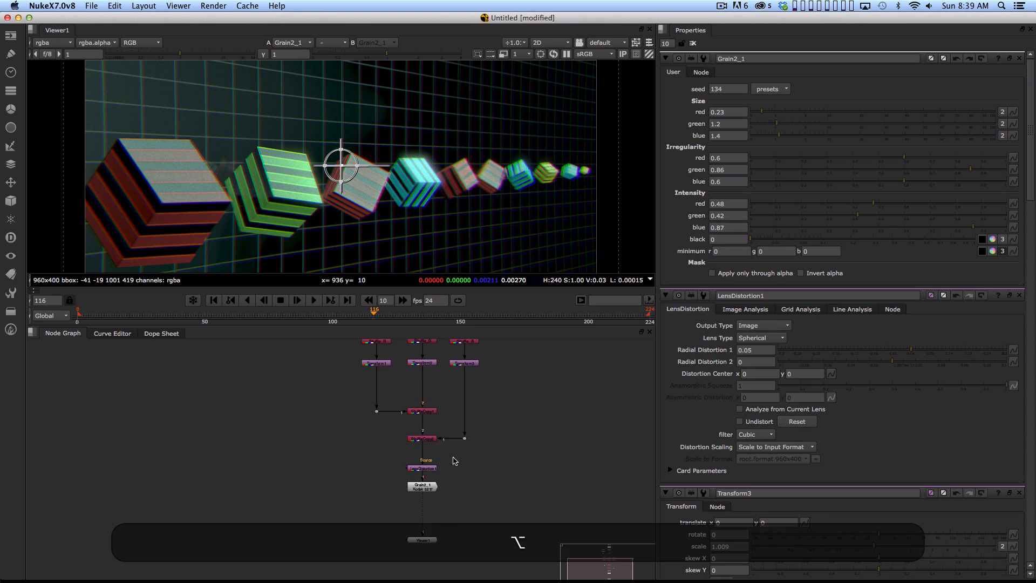
- View the original Read1 image, followed by the Grade1 result, in the viewer
drag(454, 461, 468, 541)
scroll(512, 415, up, 2)
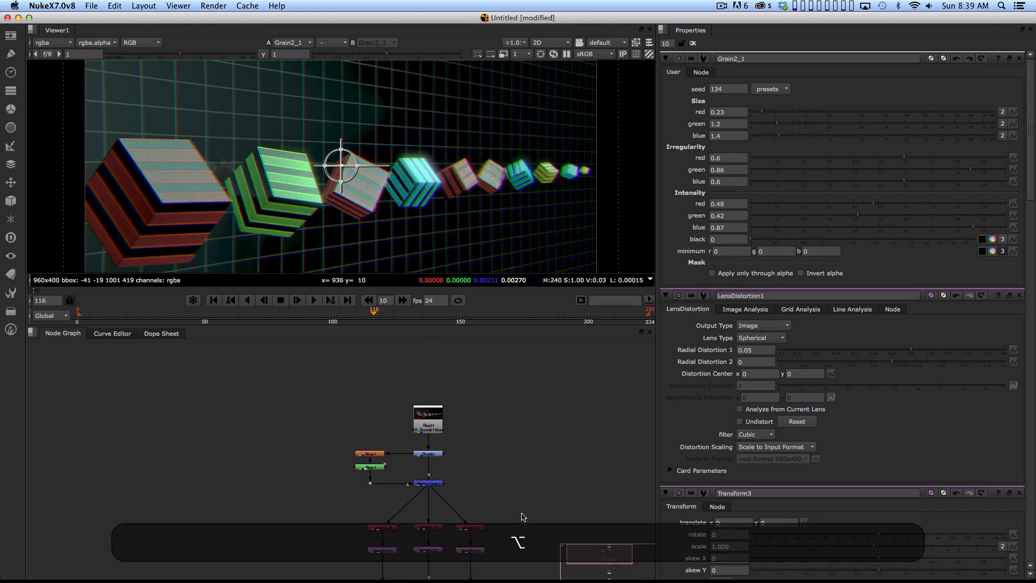
key(alt+1)
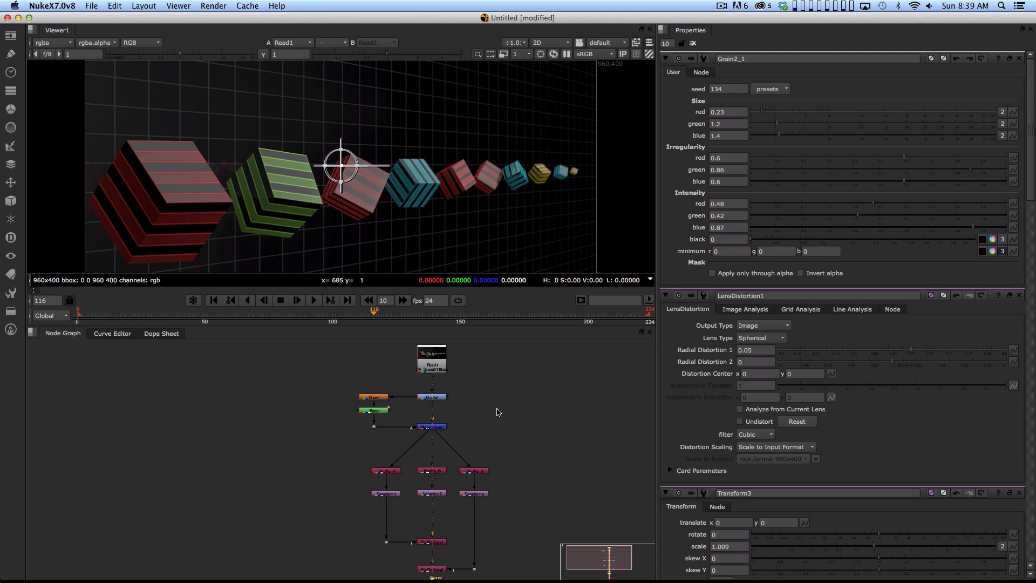
key(i)
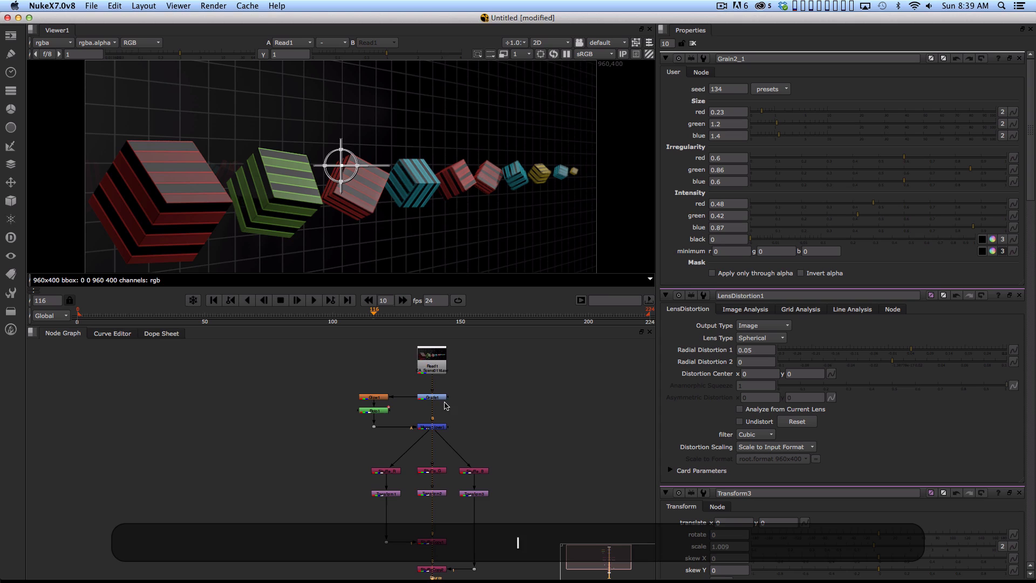
click(440, 399)
key(1)
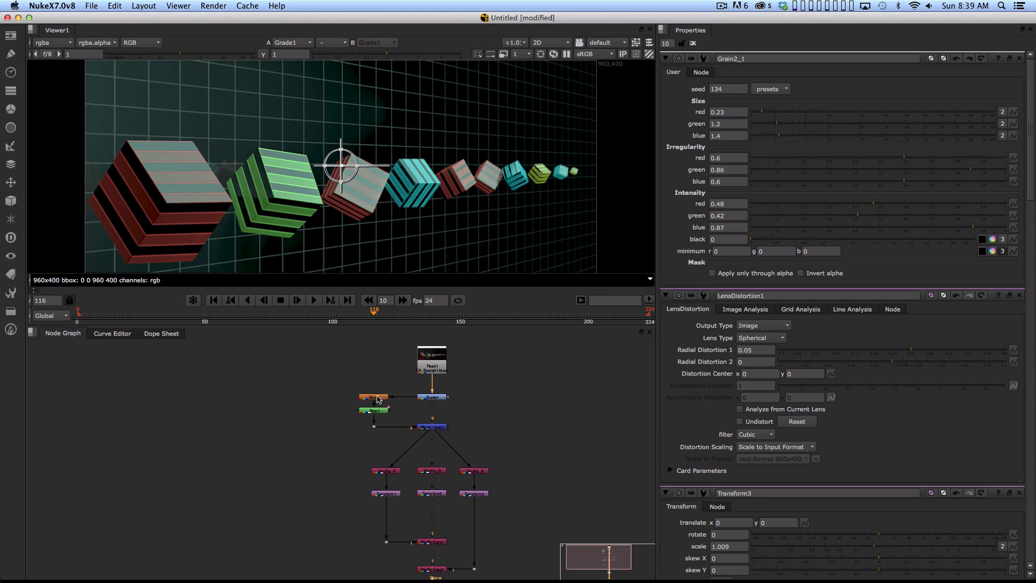
- View the outputs of Glow1, Roto1 and Merge1 one after another
click(379, 398)
key(1)
click(376, 411)
key(1)
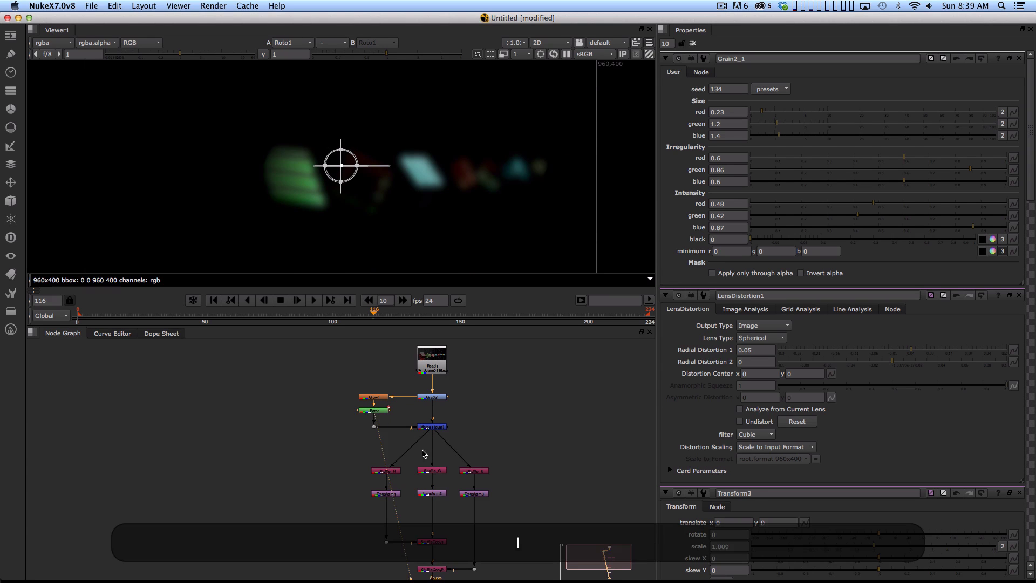
click(437, 428)
key(1)
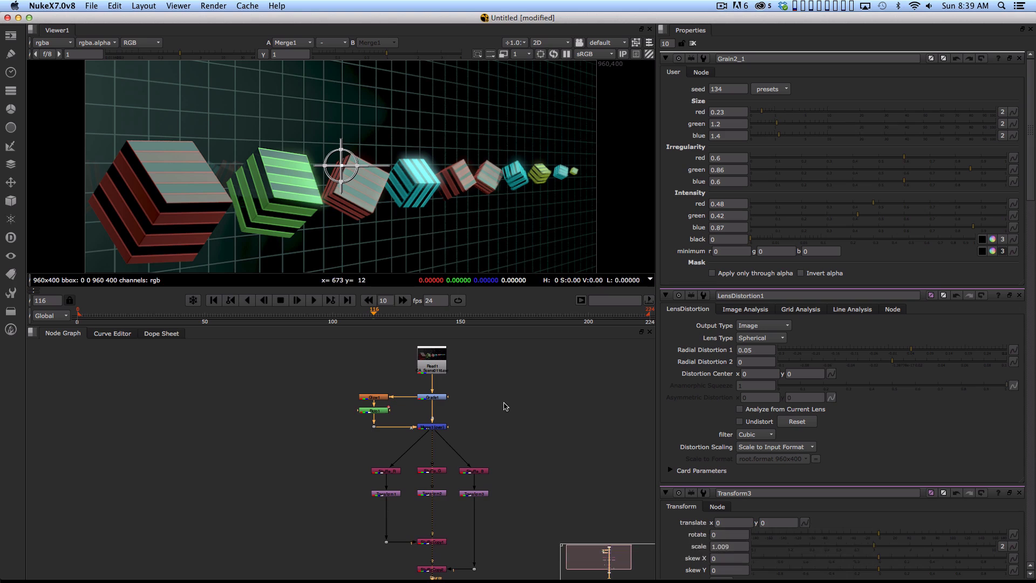
- View the separated channels from Shuffle_R, Shuffle_G and Shuffle_B one after another
drag(391, 476, 384, 405)
click(384, 401)
key(1)
click(425, 400)
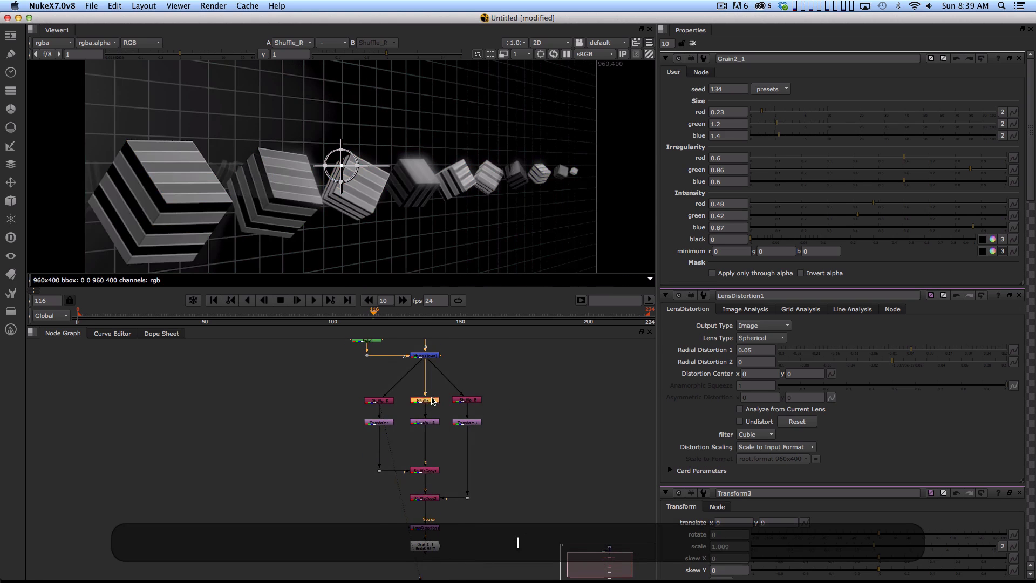
key(1)
click(468, 400)
key(1)
- View each channel's transformed output from Transform1, Transform2 and Transform3
click(378, 422)
key(1)
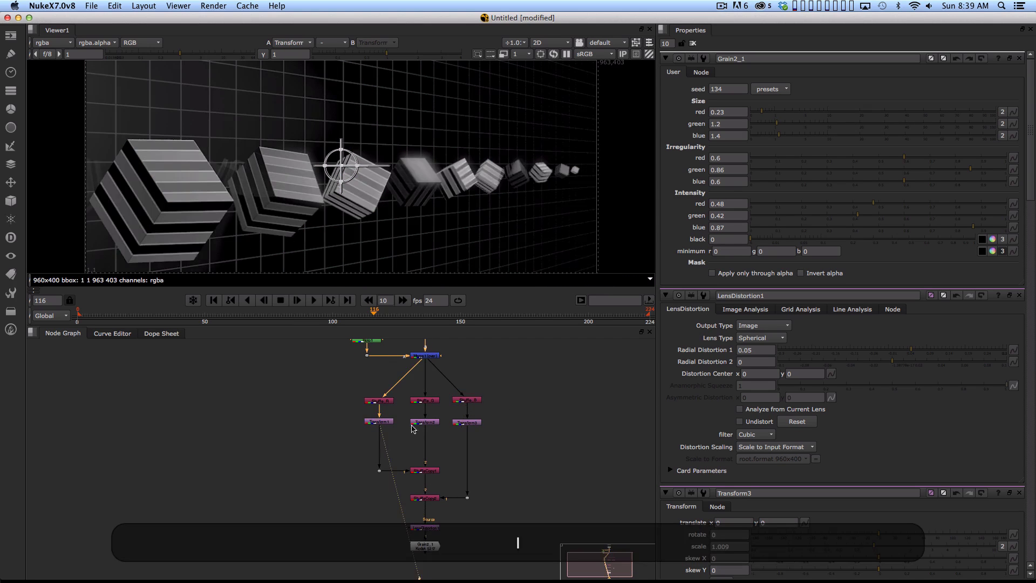
click(425, 422)
key(1)
click(467, 422)
key(1)
- View the recombined image at ShuffleCopy2, followed by the final Grain2_1 output
drag(476, 495, 476, 429)
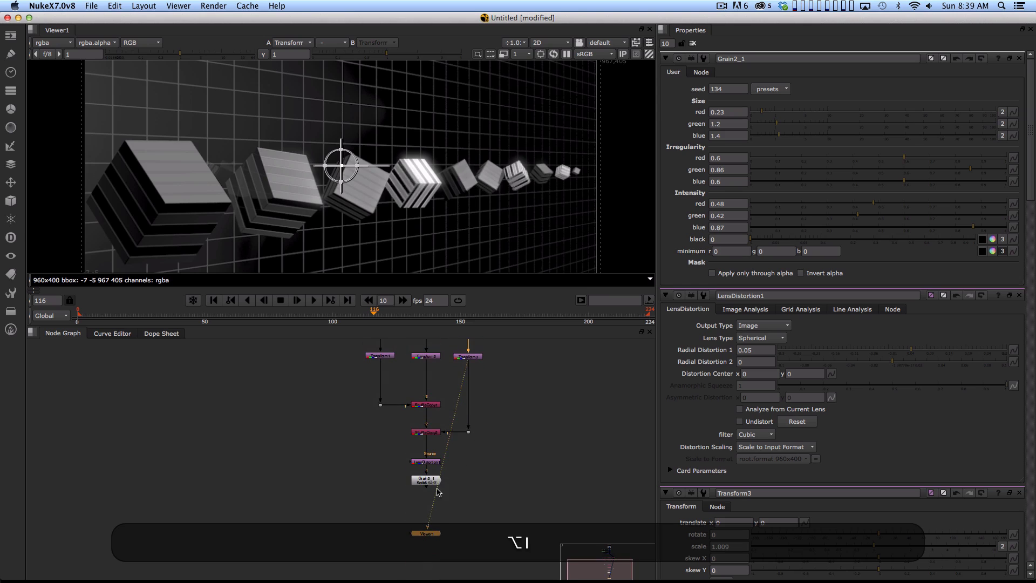
click(429, 434)
key(1)
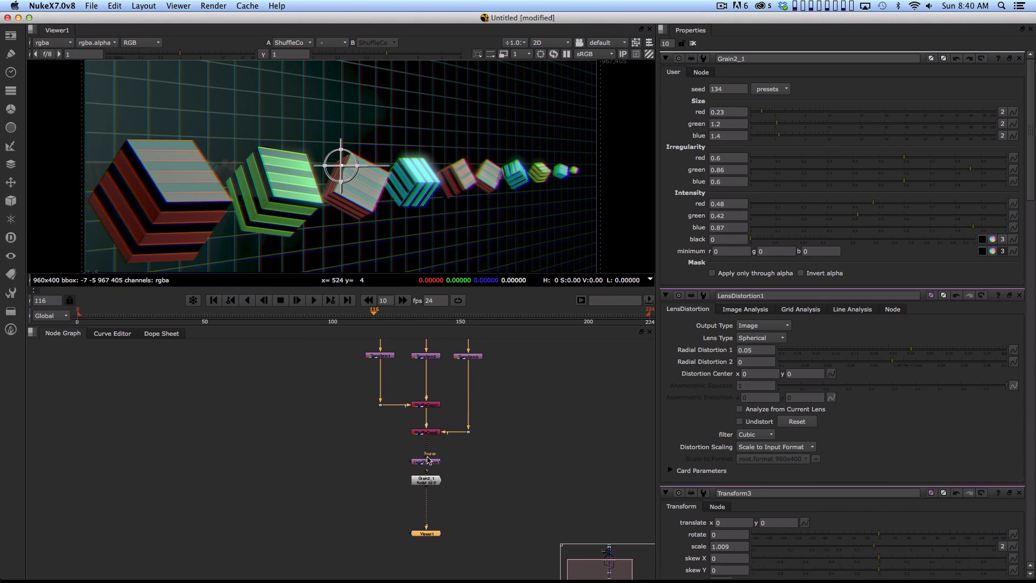
key(1)
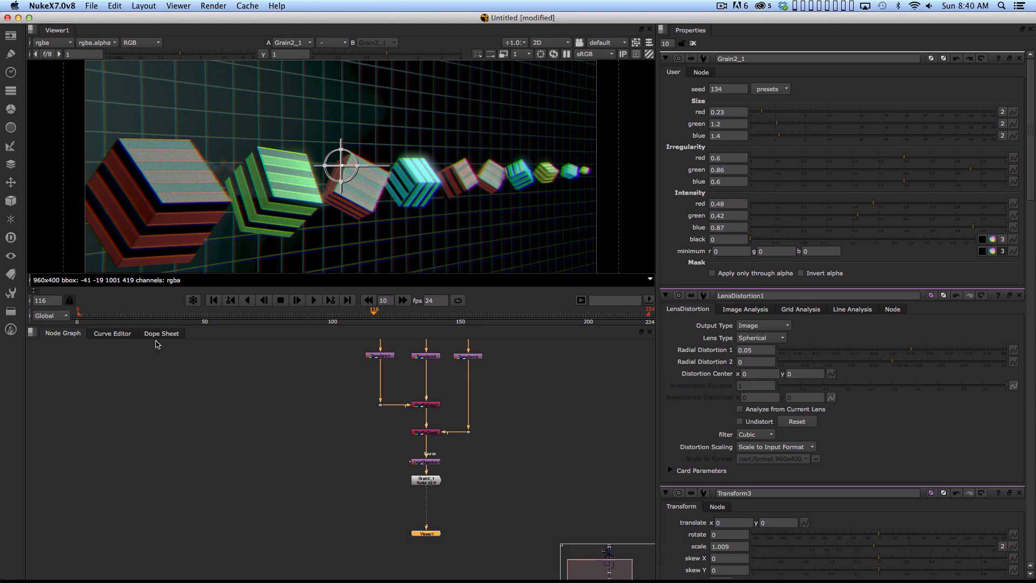
- Check the finished composite at several frames along the timeline, ending at frame 41
drag(135, 312, 300, 302)
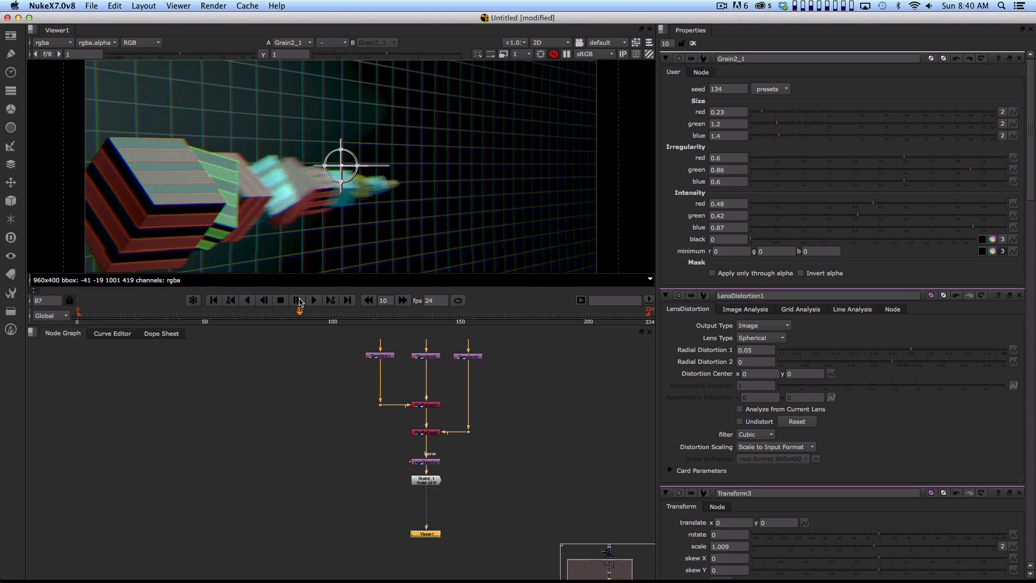
click(300, 302)
click(237, 301)
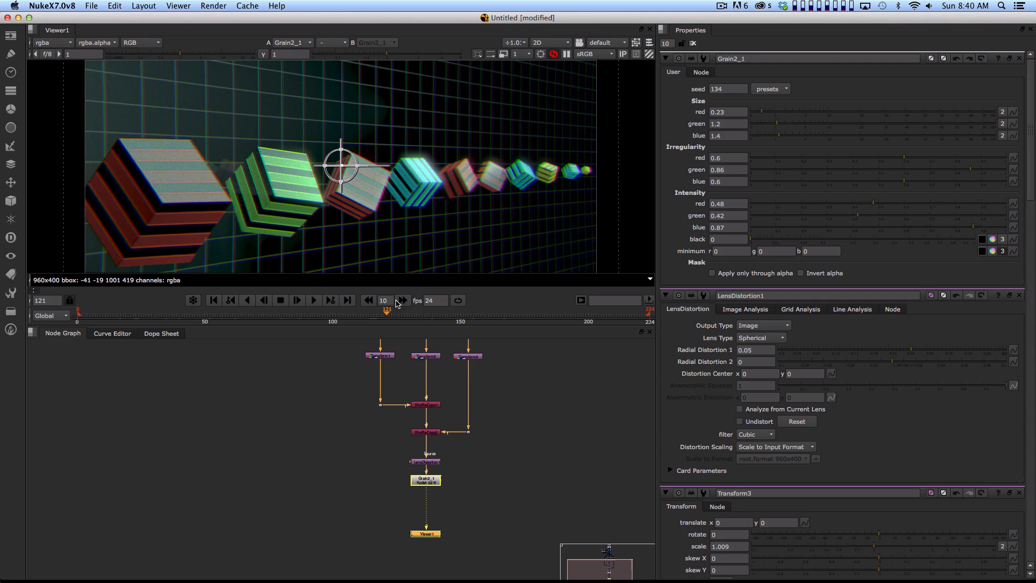
click(239, 301)
click(559, 555)
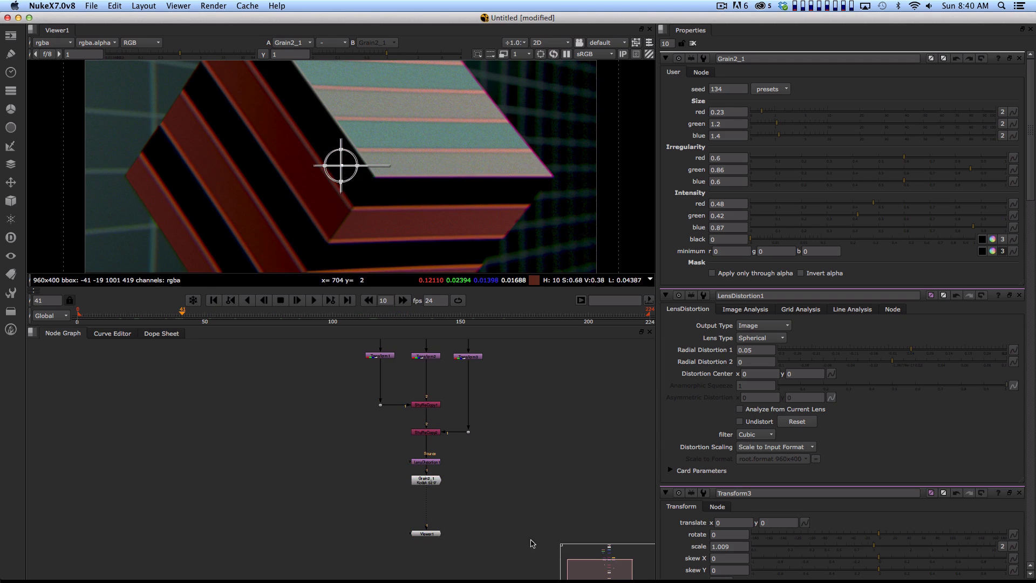
- Switch to After Effects and deselect the GREEN layer in CA_Scene to compare its channel setup with the node tree
drag(502, 467, 544, 517)
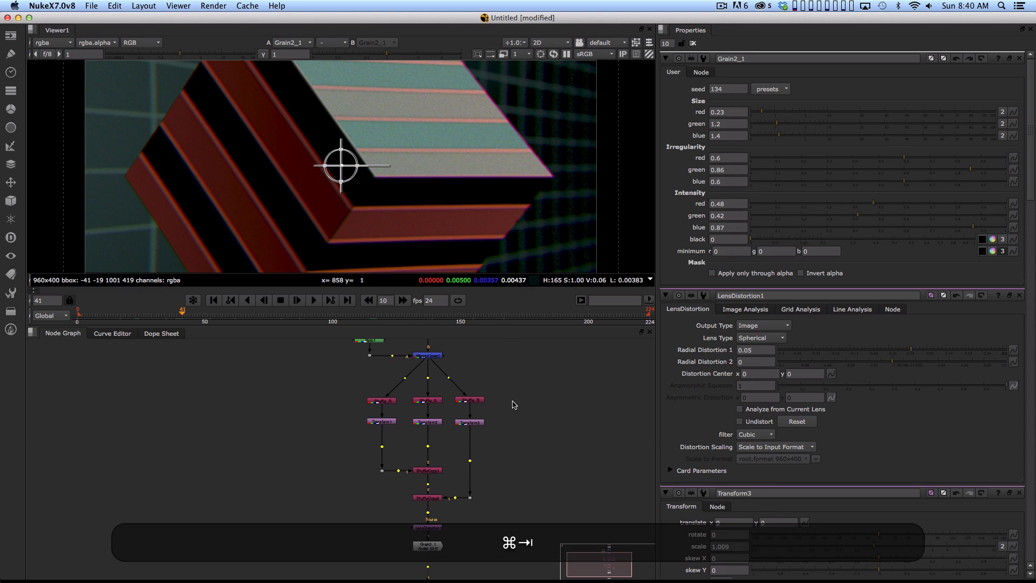
key(super+Tab)
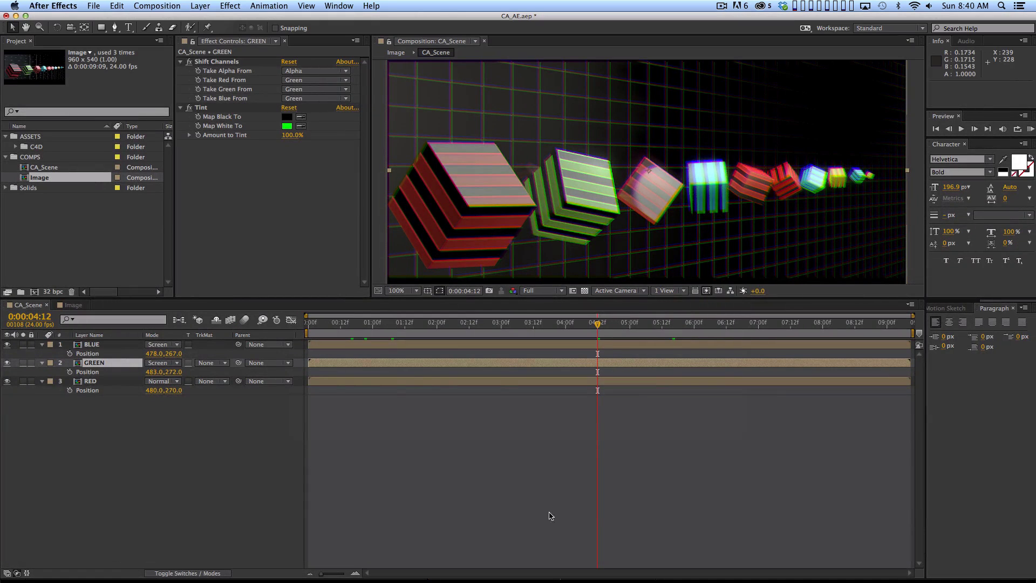
click(541, 555)
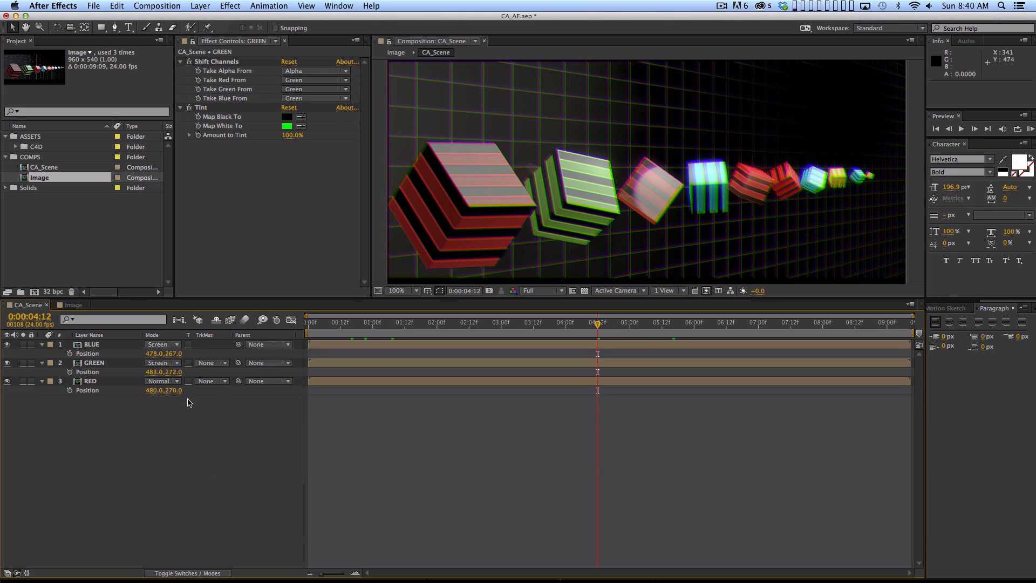
- Review the Levels and Fast Blur effects on the Image composition's second layer, and return to CA_Scene with nothing selected
click(73, 305)
click(103, 353)
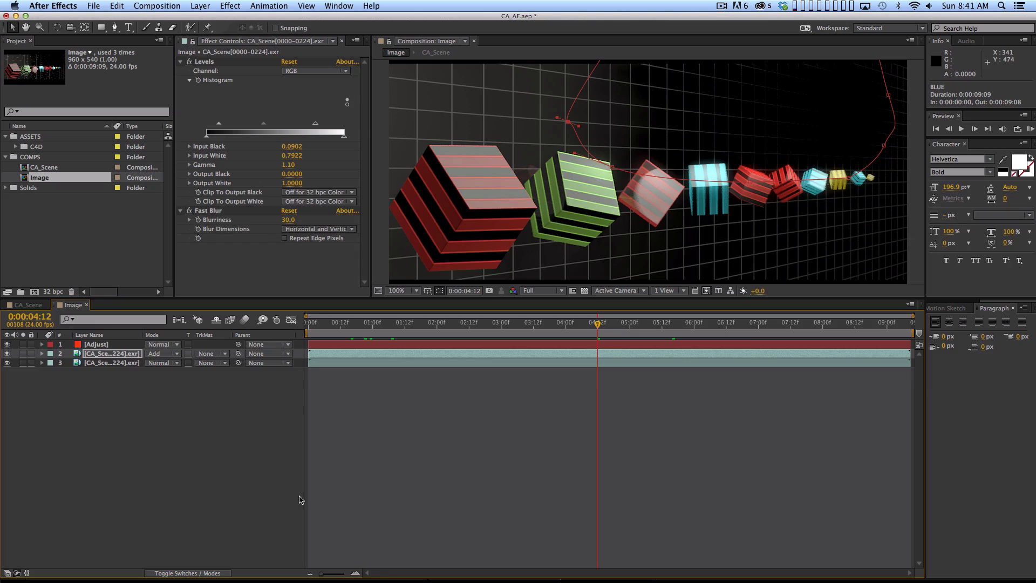
click(37, 306)
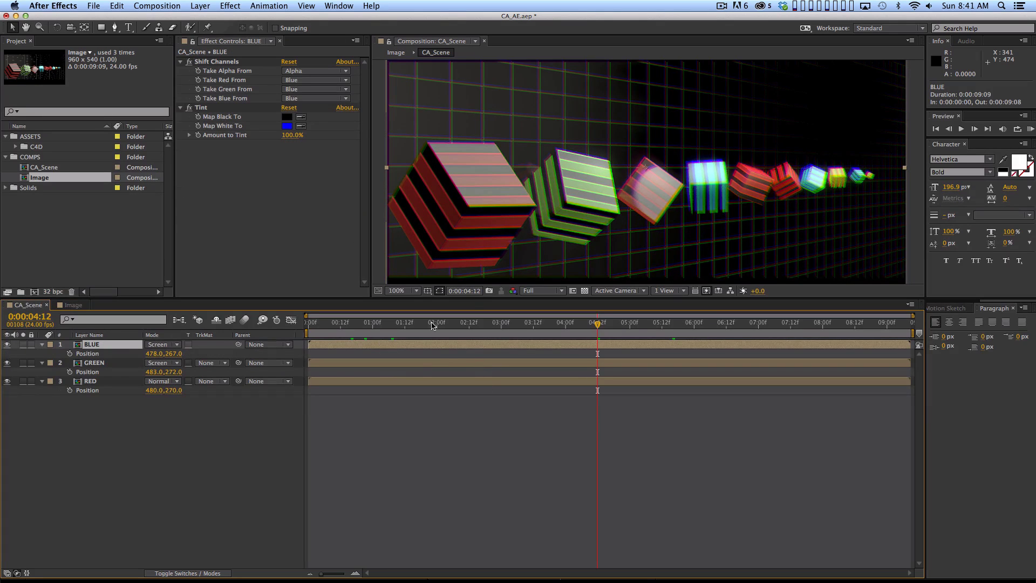
click(448, 463)
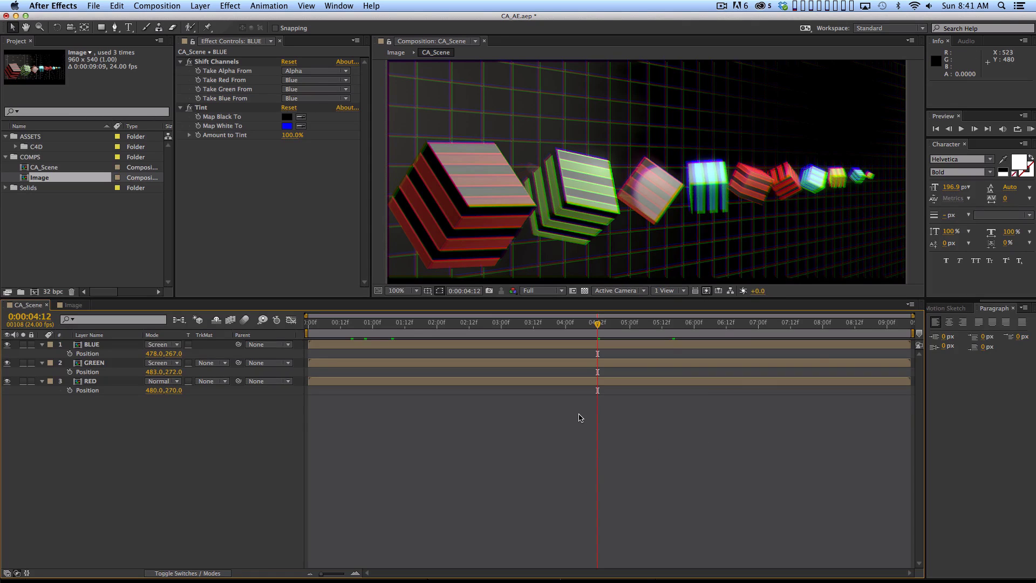
- Switch back to Nuke and route Merge1 through a single Dot that feeds Shuffle_R, Shuffle_G and Shuffle_B
key(super+Tab)
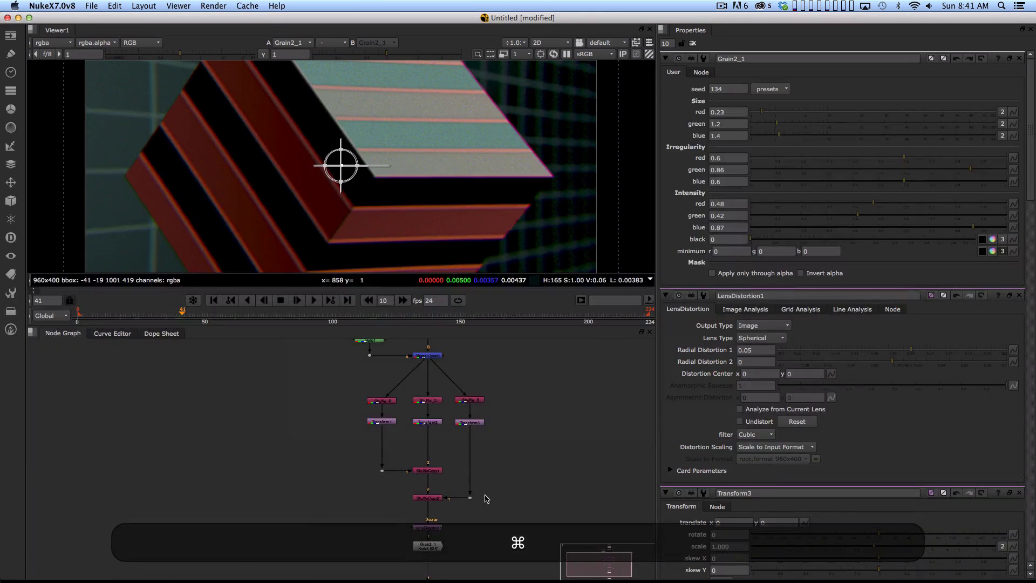
drag(424, 369, 438, 413)
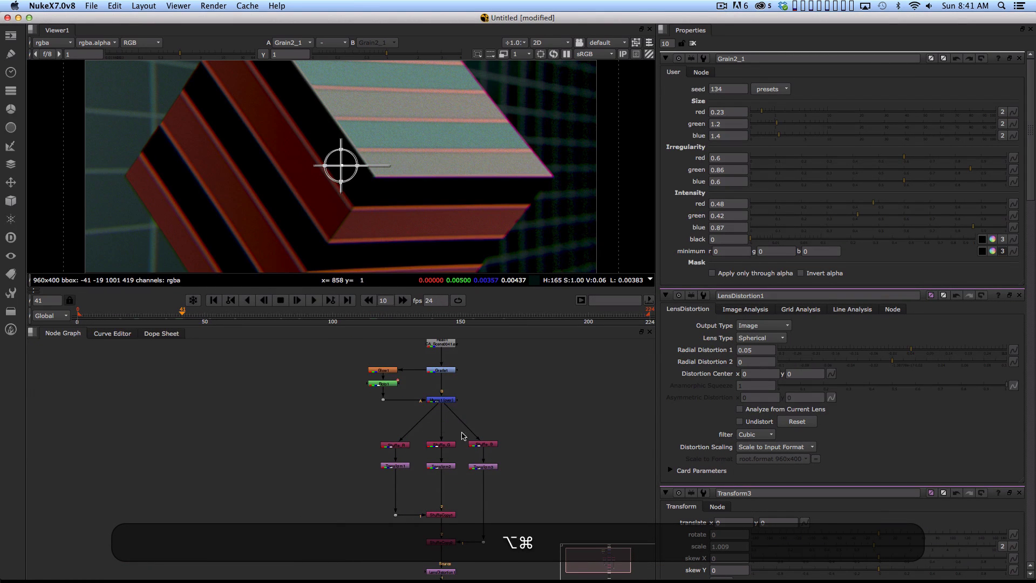
scroll(462, 432, up, 3)
scroll(491, 424, up, 1)
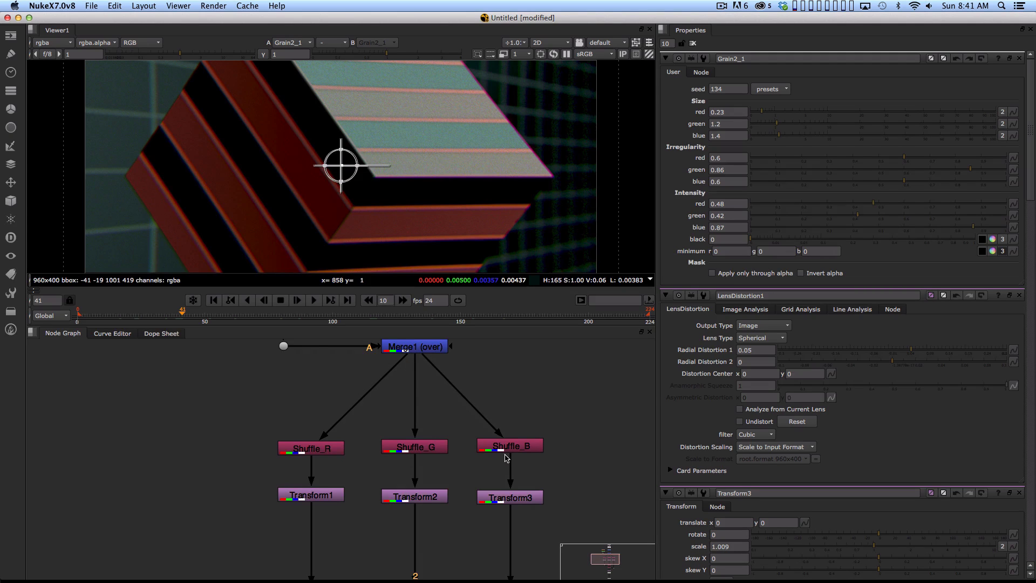
key(super)
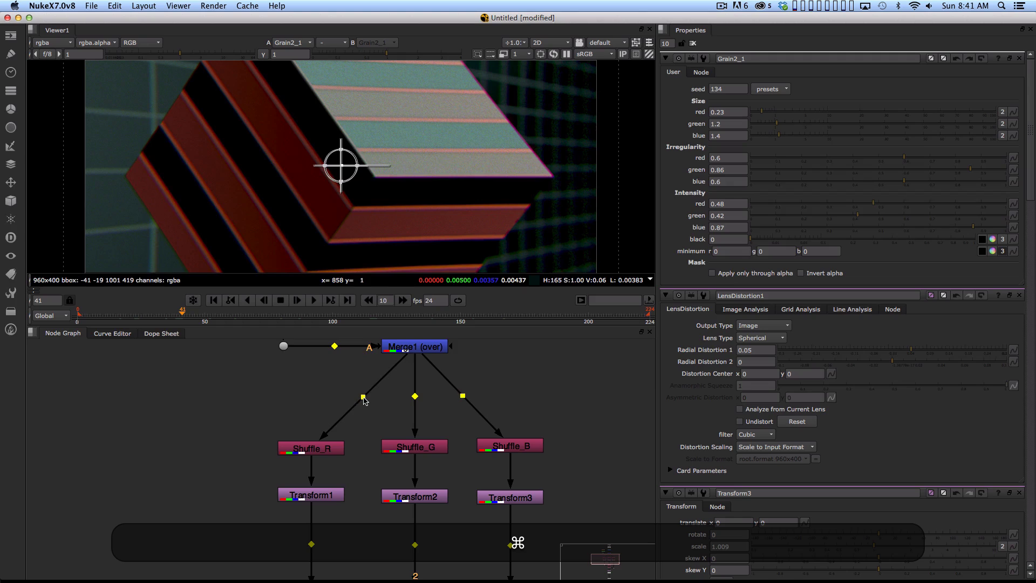
super+click(363, 398)
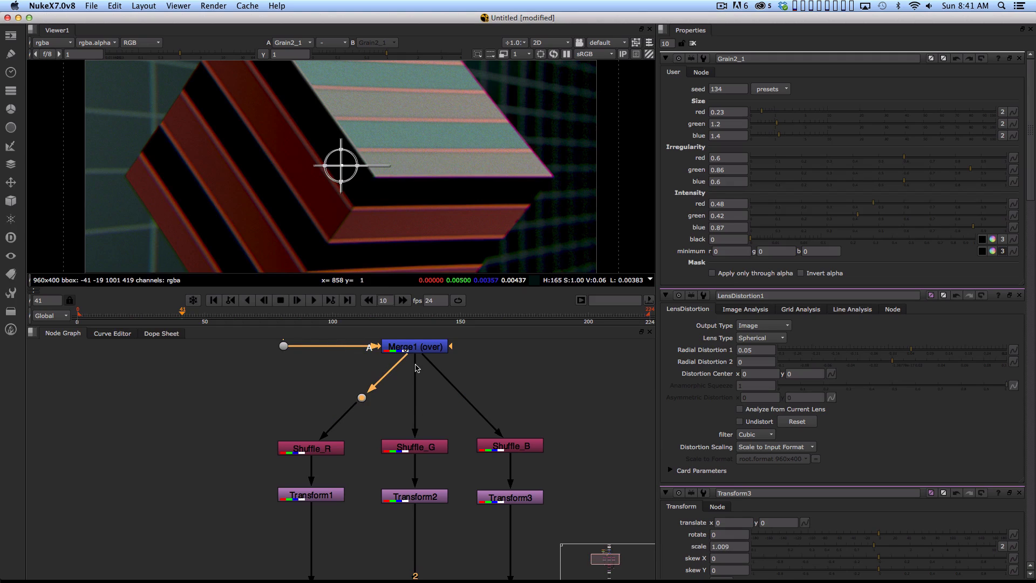
drag(415, 368, 363, 399)
drag(424, 362, 421, 408)
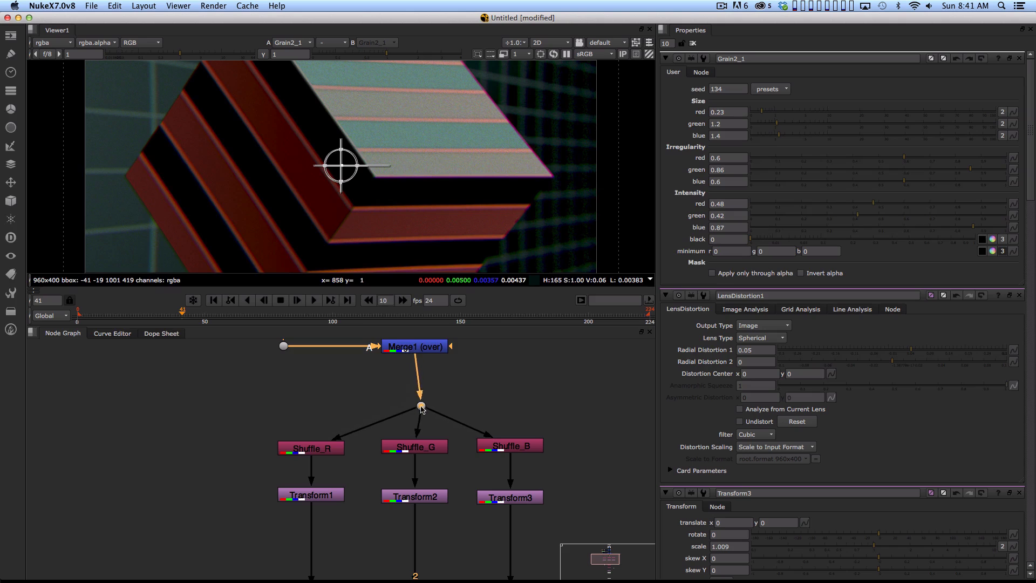
- Insert a Dot on the connection between ShuffleCopy2 and LensDistortion1
scroll(448, 405, down, 10)
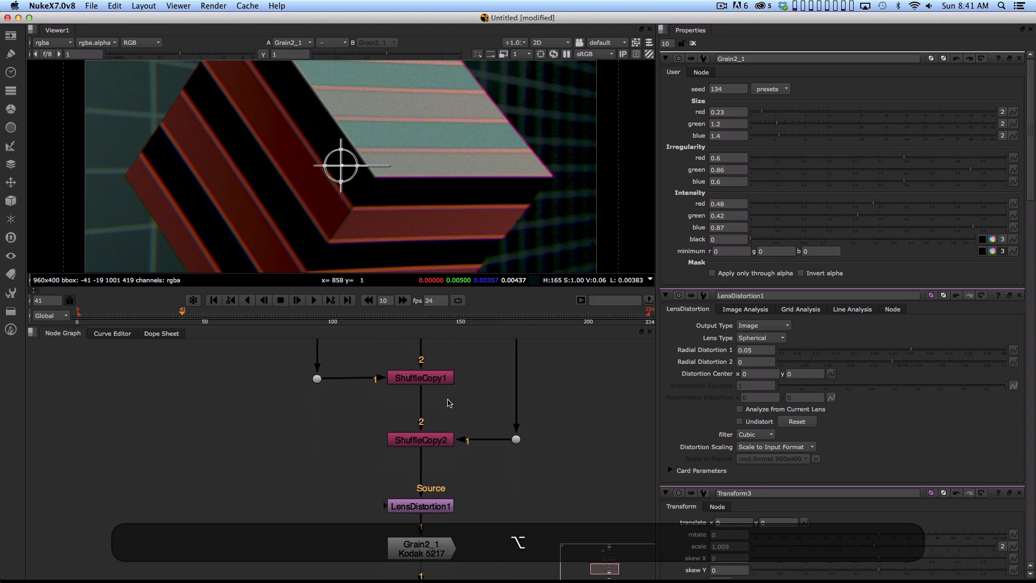
scroll(448, 402, down, 2)
super+click(420, 445)
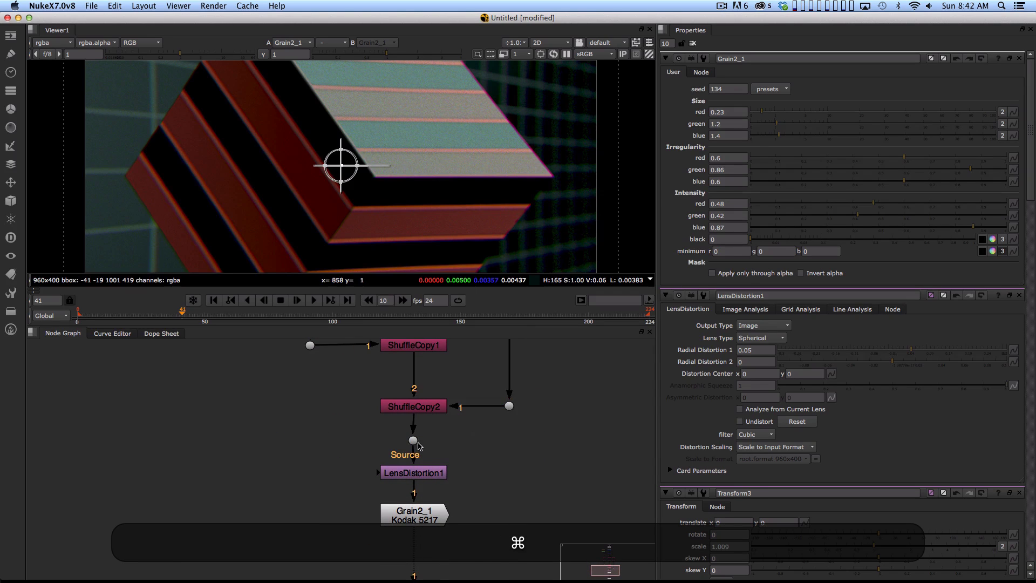
drag(420, 446, 421, 442)
scroll(424, 431, down, 5)
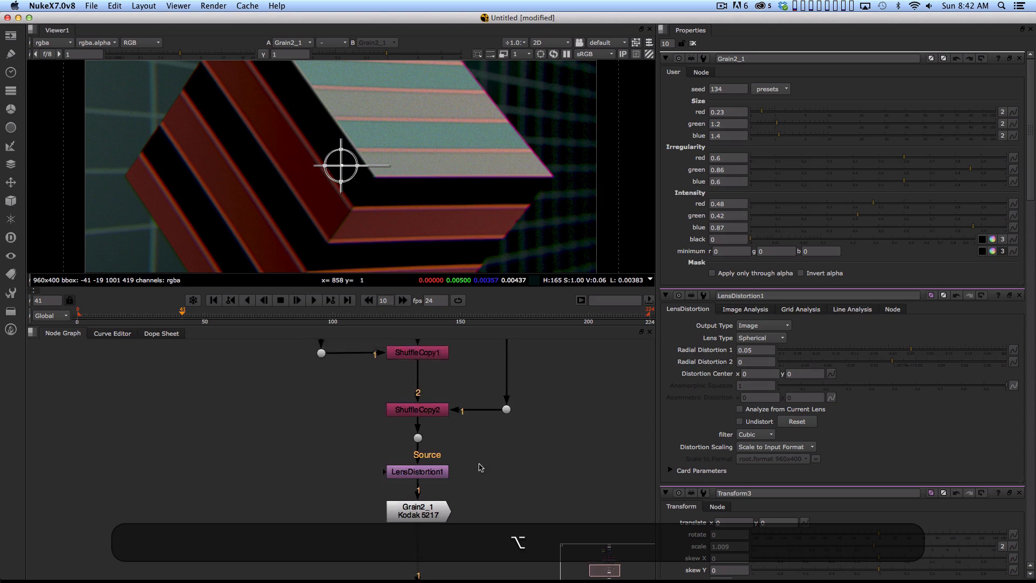
- Review the organized tree by highlighting the Shuffle-to-ShuffleCopy section, the source nodes above it, and the LensDistortion and Grain nodes below
drag(376, 363, 554, 517)
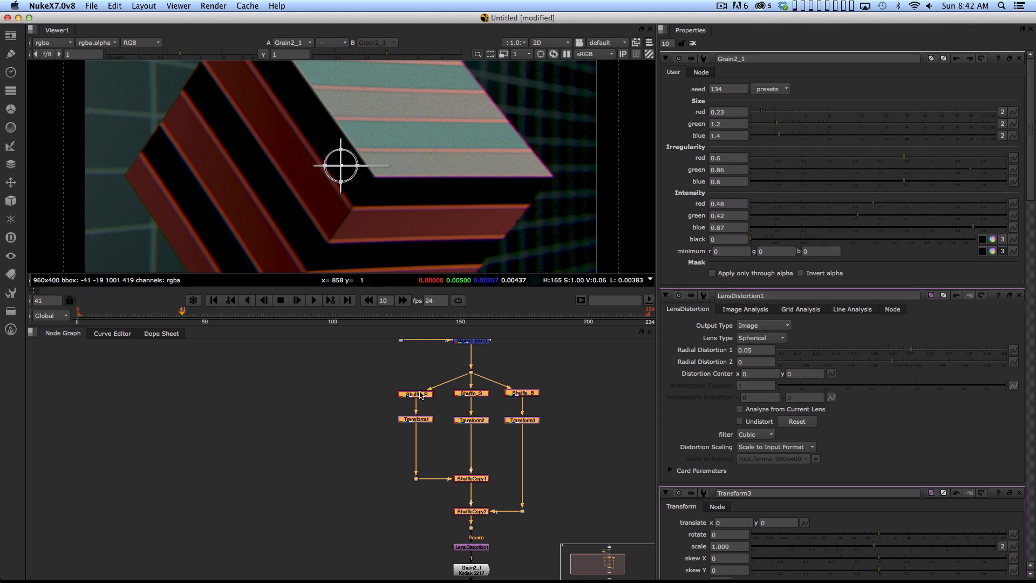
drag(546, 405, 551, 510)
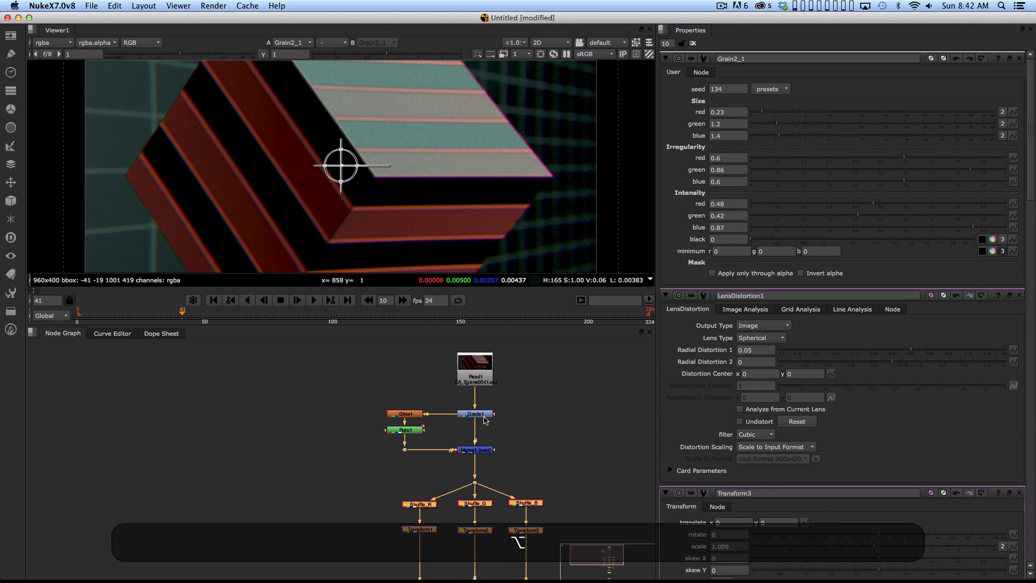
click(490, 426)
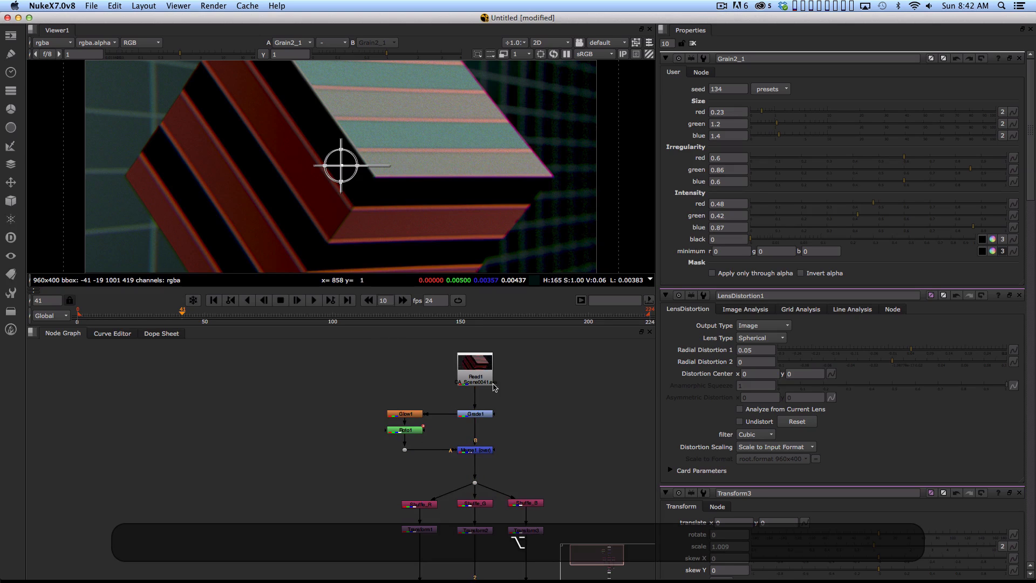
drag(525, 454, 454, 320)
drag(422, 511, 418, 482)
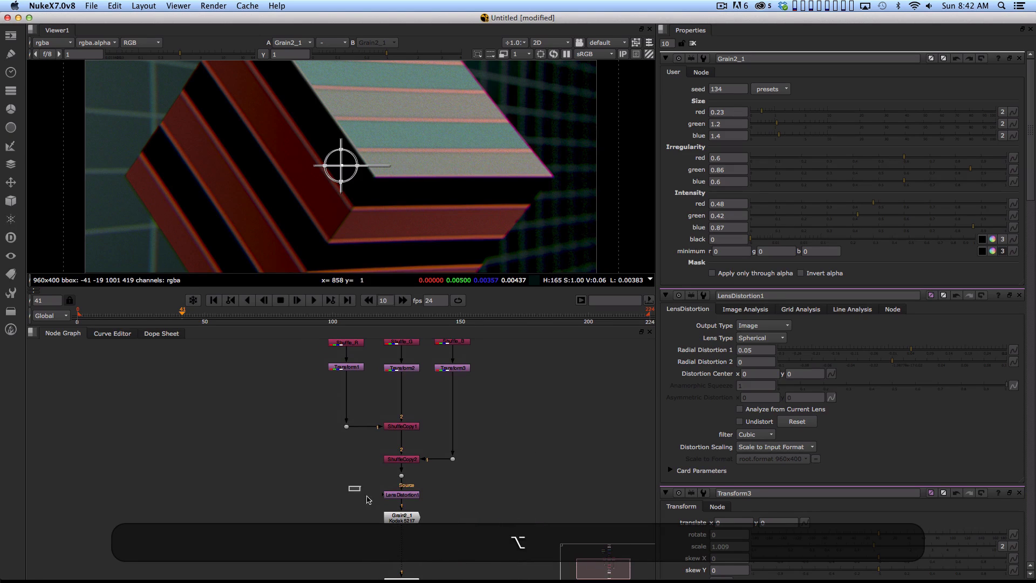
drag(350, 487, 467, 576)
click(453, 531)
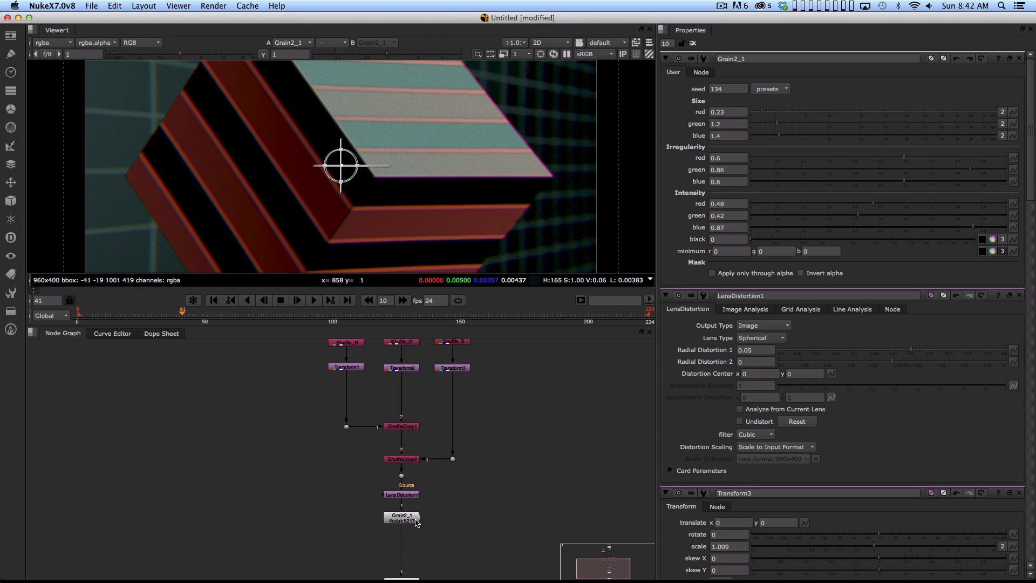
drag(407, 517, 444, 578)
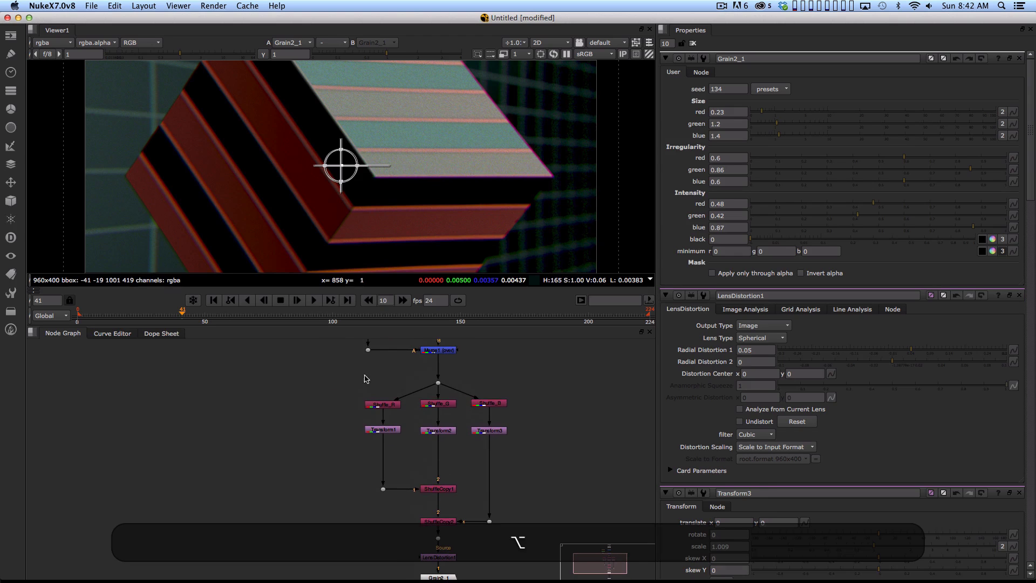
drag(346, 376, 533, 551)
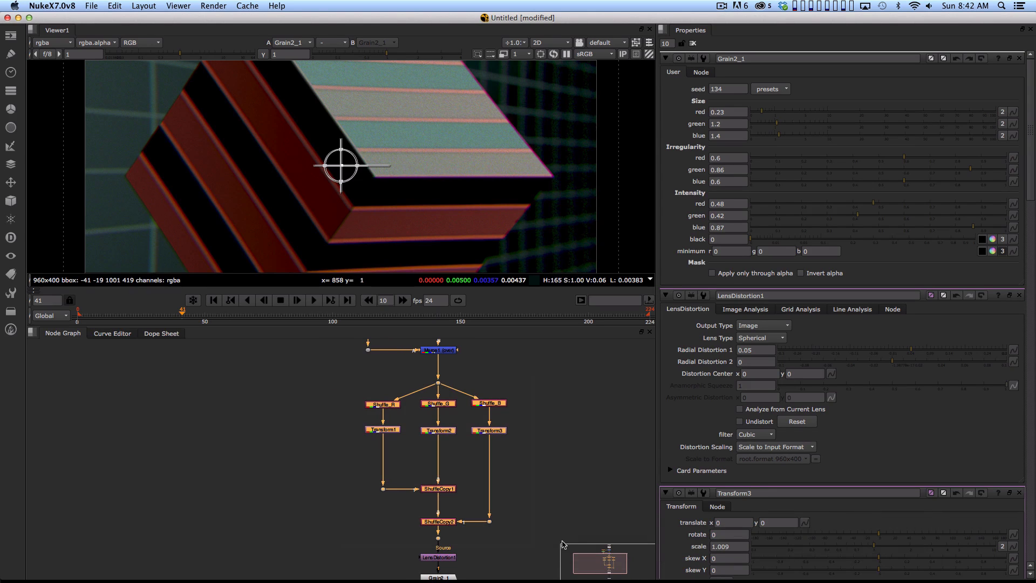
right_click(445, 408)
click(543, 543)
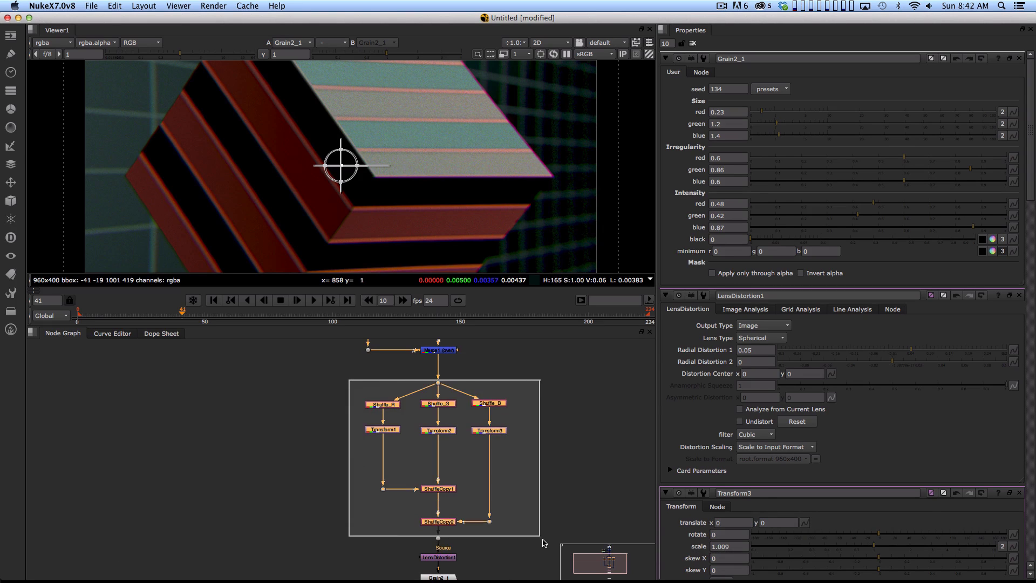
key(Delete)
right_click(444, 524)
mouse_move(459, 532)
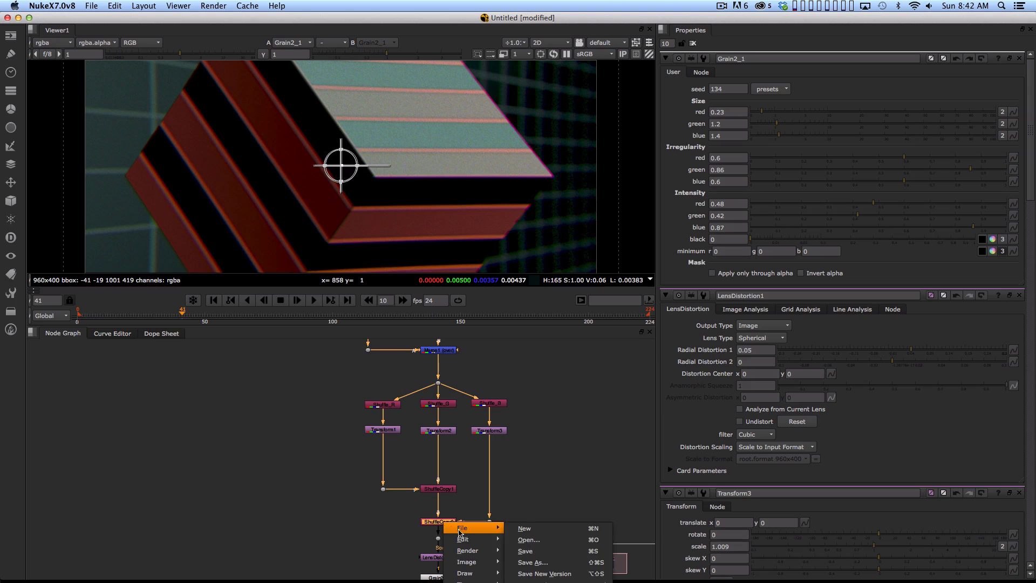
mouse_move(470, 551)
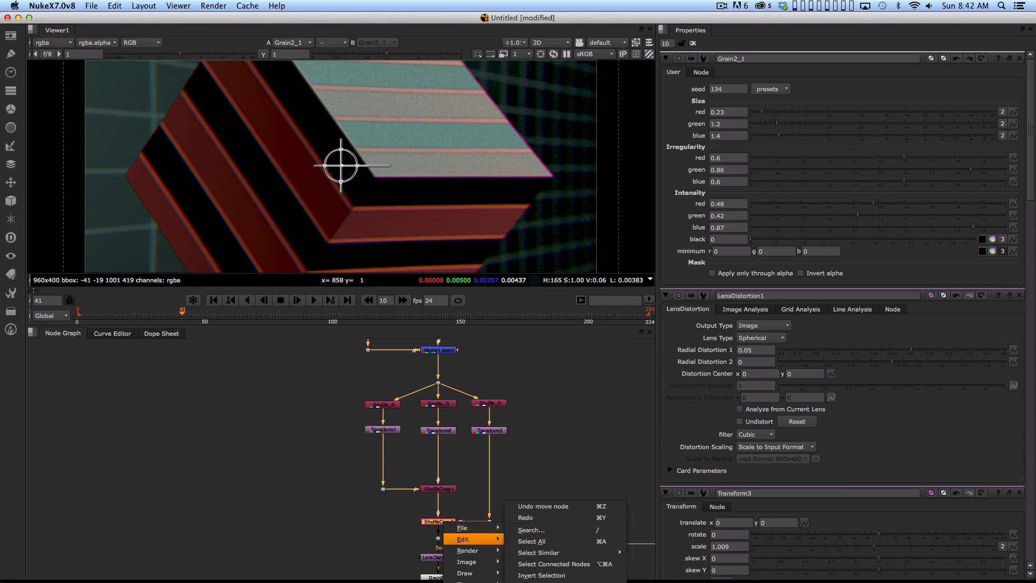
mouse_move(546, 580)
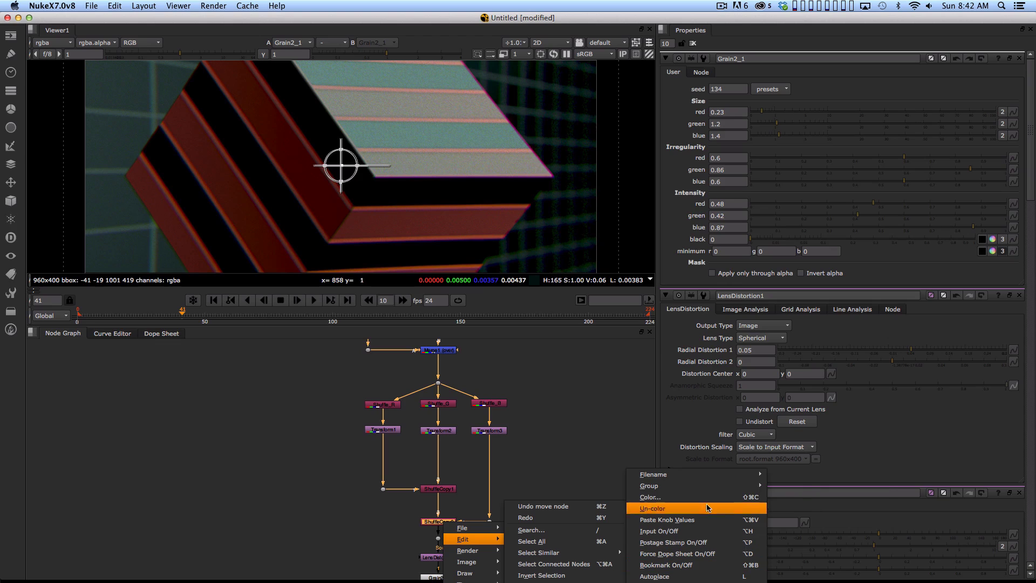
mouse_move(751, 485)
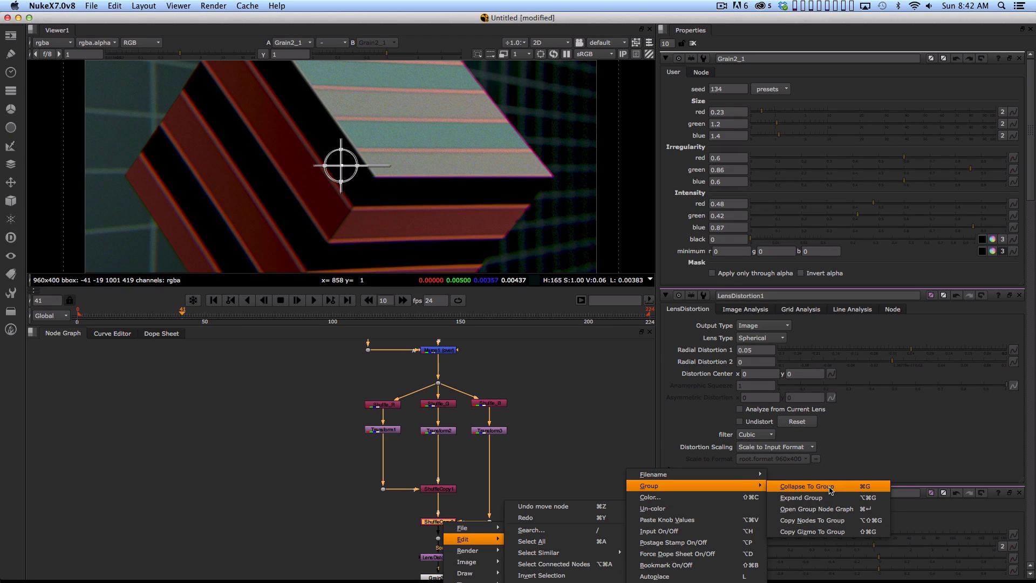
click(831, 489)
key(super+z)
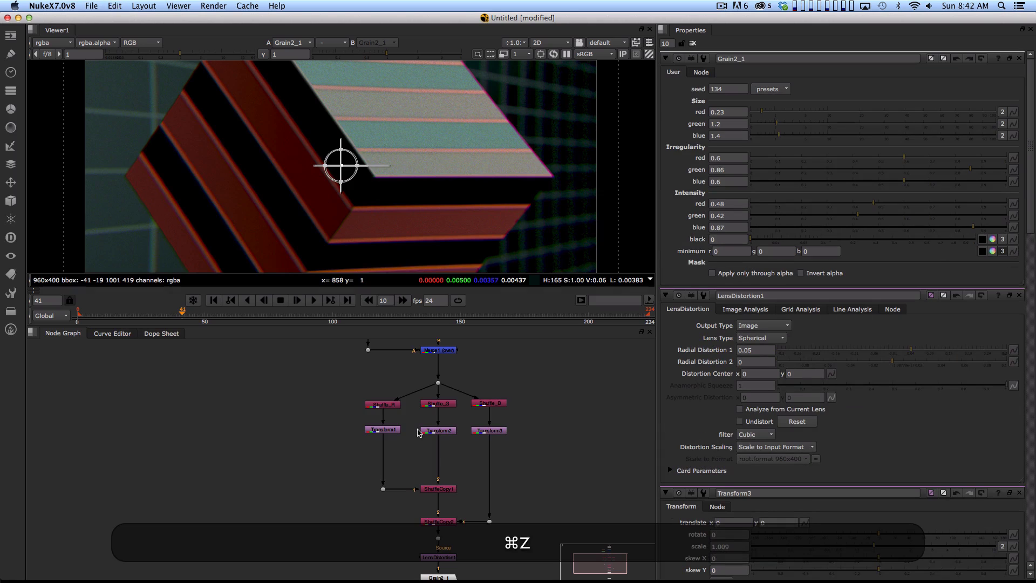
- Collapse the section from the Dot below Merge1 through ShuffleCopy2 into a group and align the group node above LensDistortion1
drag(341, 376, 571, 543)
key(shift)
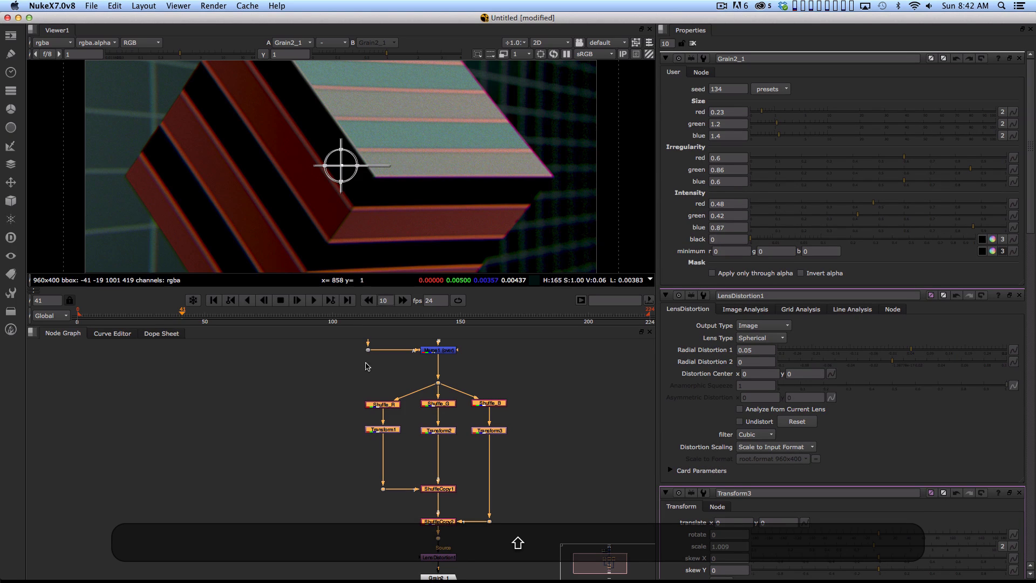
click(114, 6)
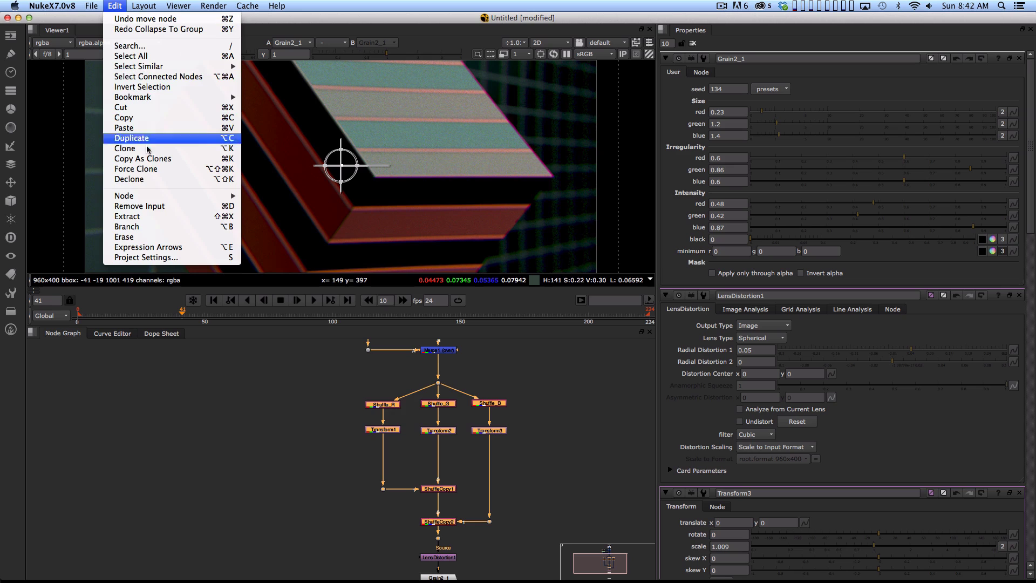
mouse_move(156, 197)
mouse_move(292, 207)
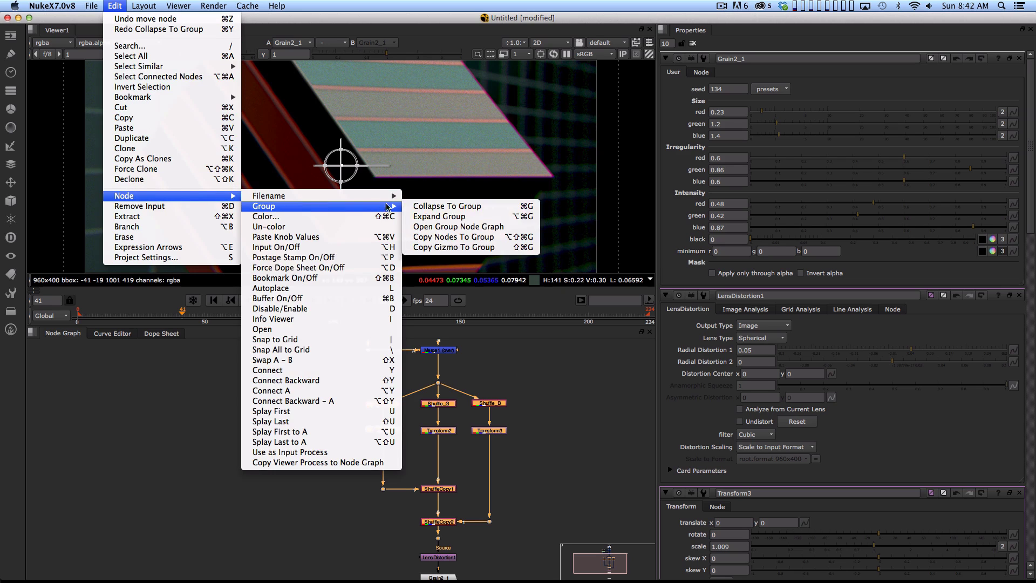
click(430, 207)
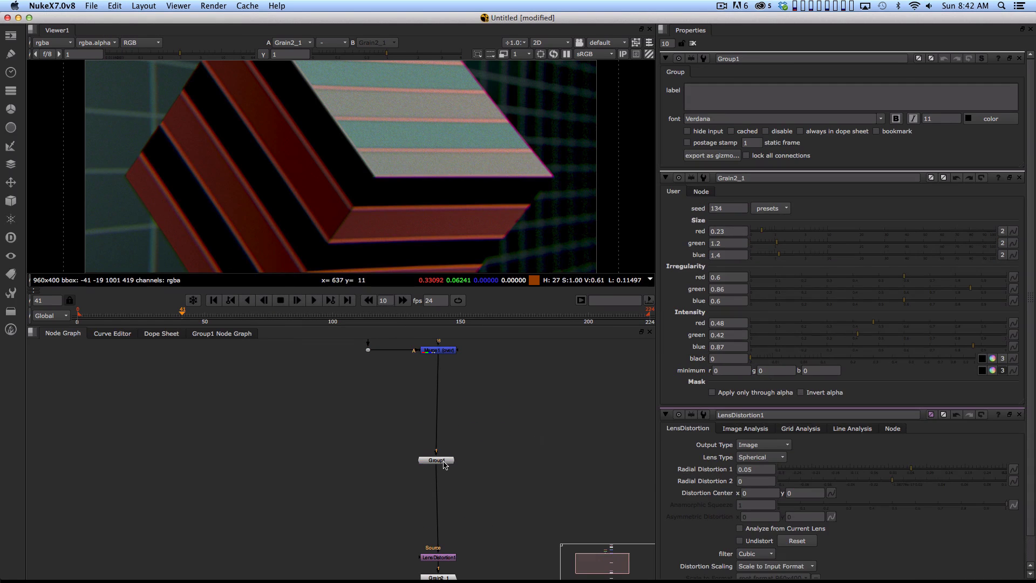
drag(444, 464, 451, 449)
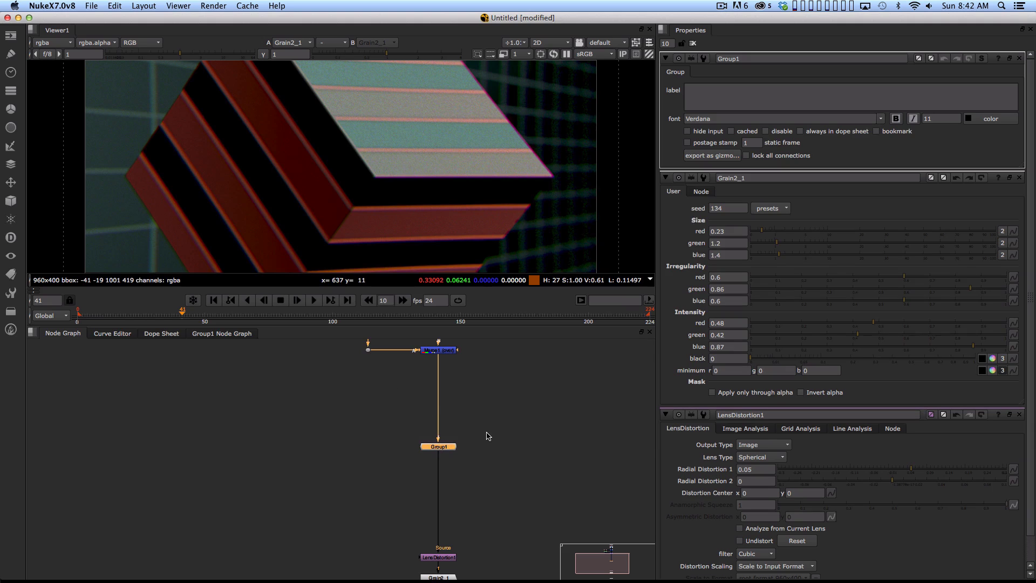
mouse_move(444, 453)
mouse_down()
mouse_move(442, 442)
mouse_move(429, 444)
mouse_move(442, 443)
mouse_up()
click(458, 455)
click(444, 447)
- Rename the new group Chromatic_Abberation and clear the node selection
double_click(748, 57)
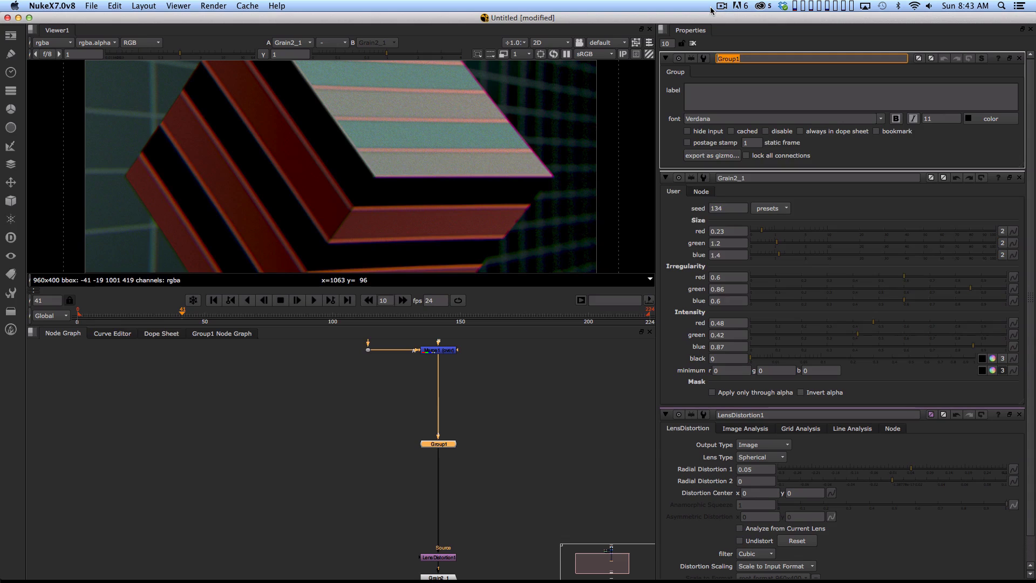
text(Chr)
text(omast)
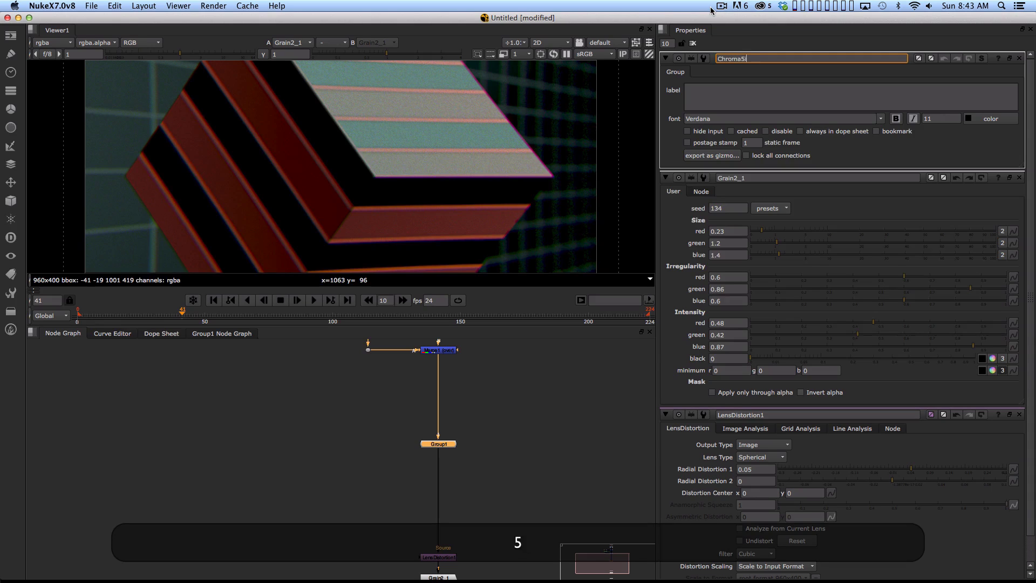
key(BackSpace)
key(BackSpace)
text(tic)
text(_)
text(Abberator)
key(BackSpace)
text(ion)
key(Return)
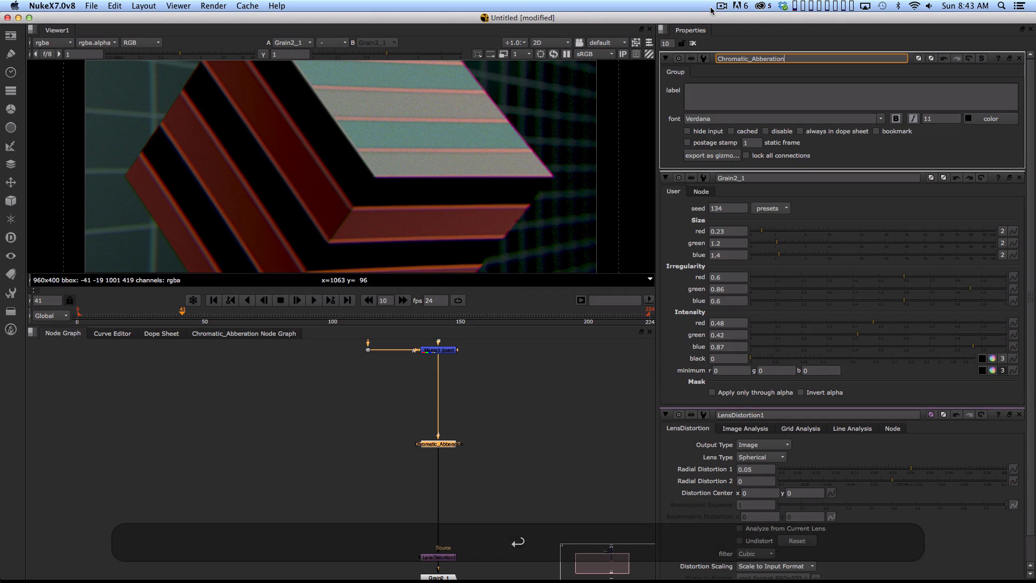
click(533, 422)
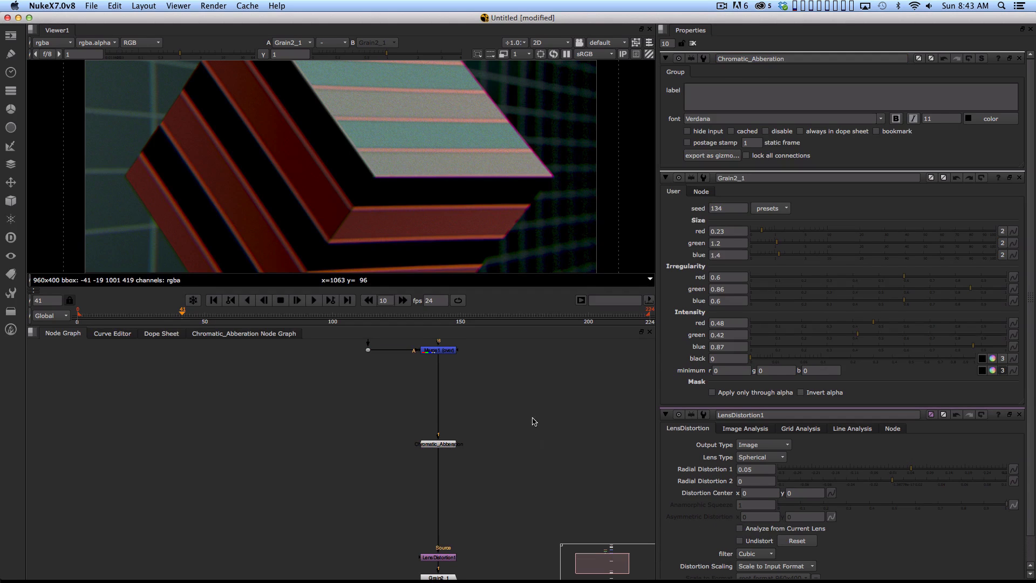
- Open the group's internal node graph enlarged, adjust the spacing of Input1 and Output1, and return to the main node graph
click(982, 59)
drag(437, 396, 461, 413)
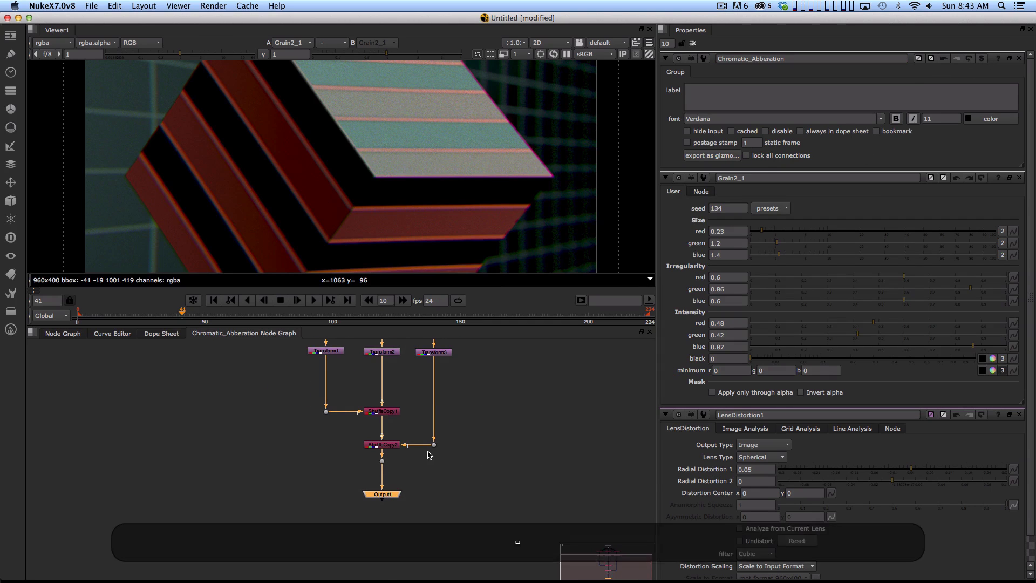
key(alt+space)
drag(467, 375, 702, 295)
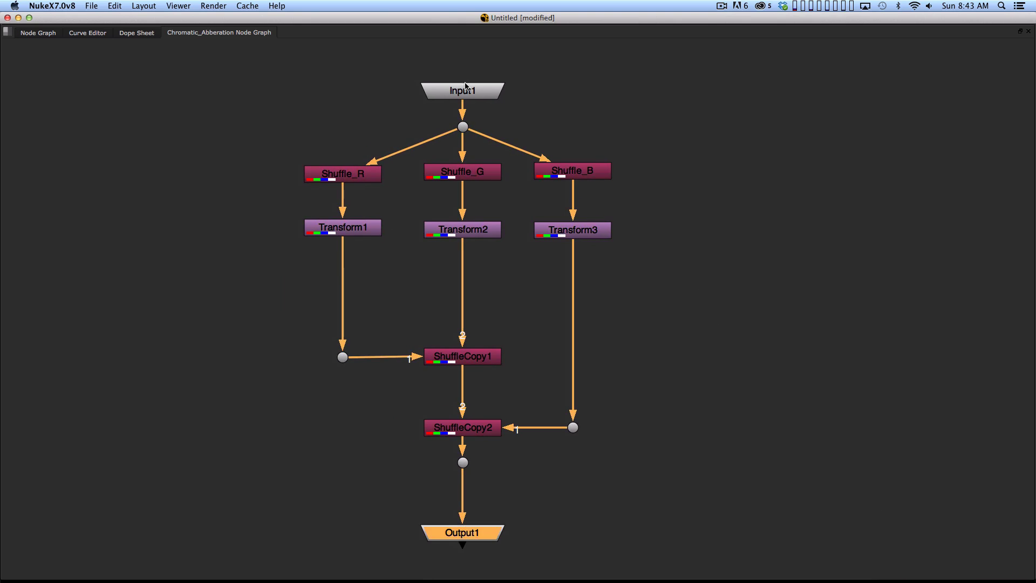
mouse_move(466, 84)
mouse_down()
mouse_move(468, 46)
mouse_move(467, 75)
mouse_up()
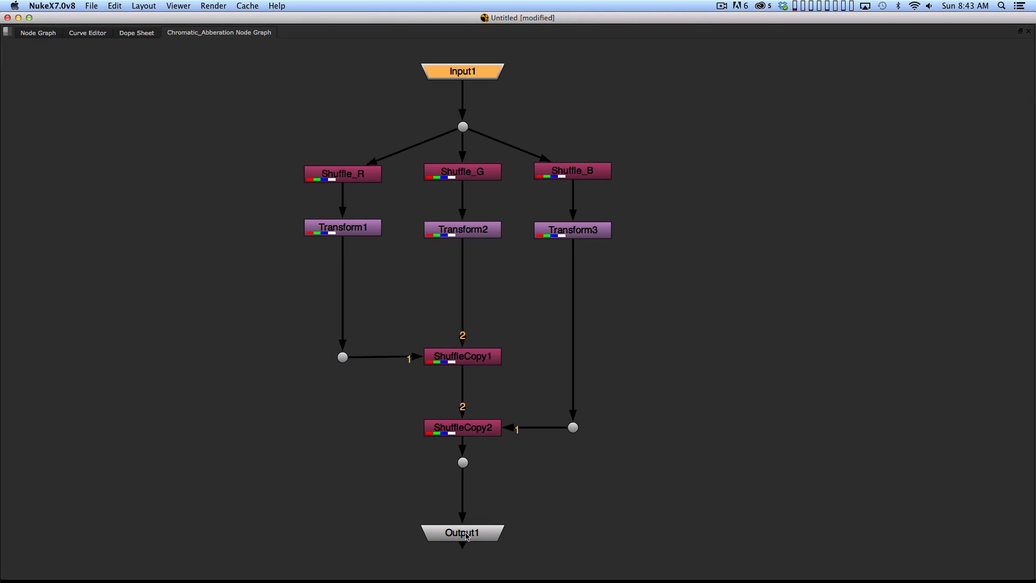
drag(468, 536, 467, 531)
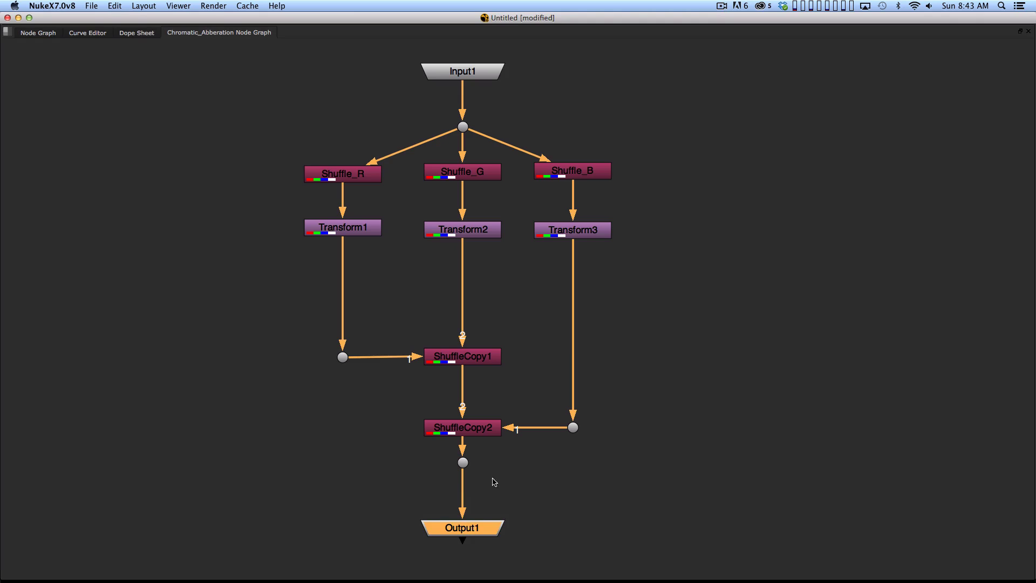
key(space)
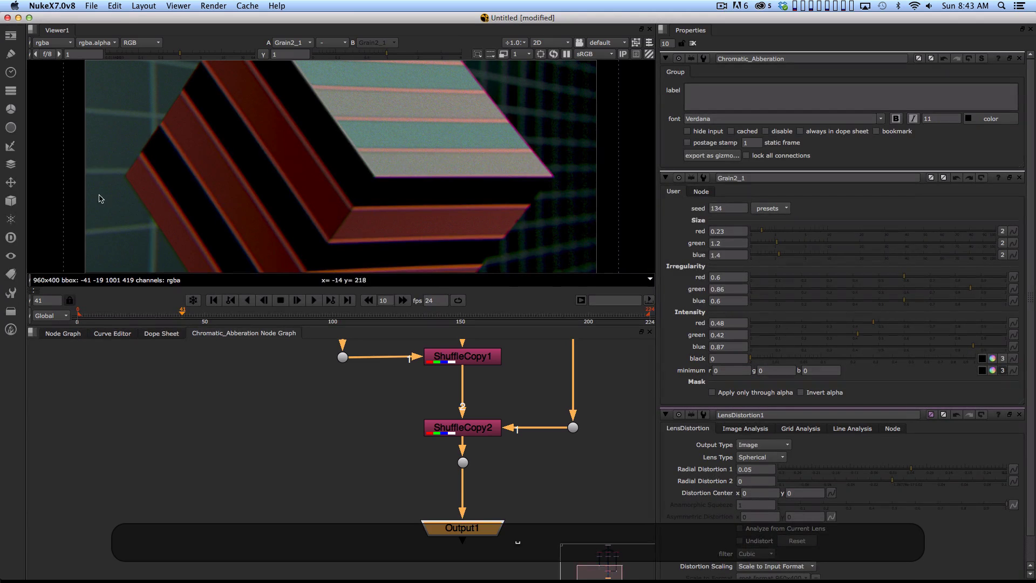
click(71, 334)
- Copy the Chromatic_Abberation group and paste an unconnected duplicate beside the main tree
drag(425, 329, 497, 465)
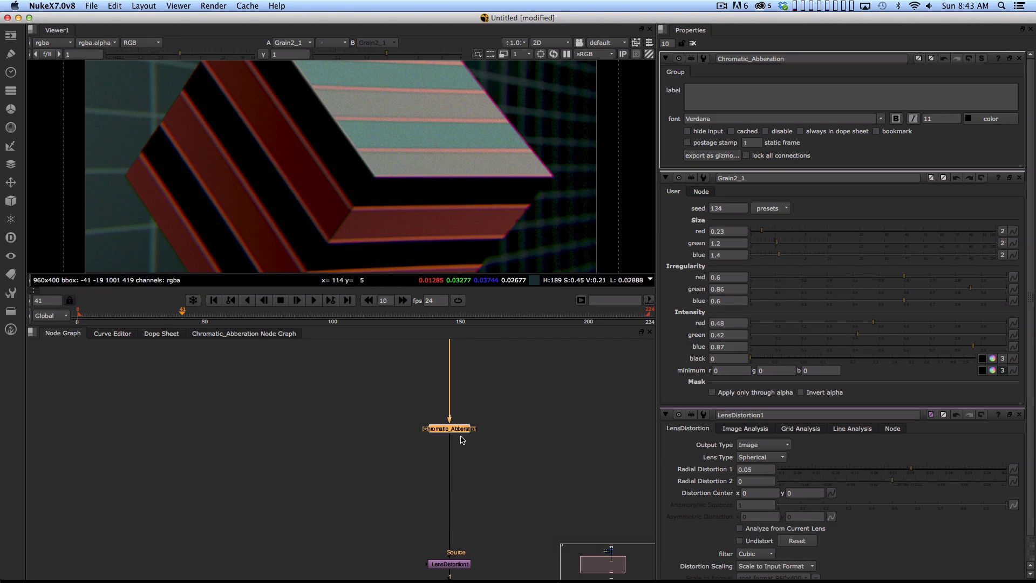
key(super+c)
key(super+v)
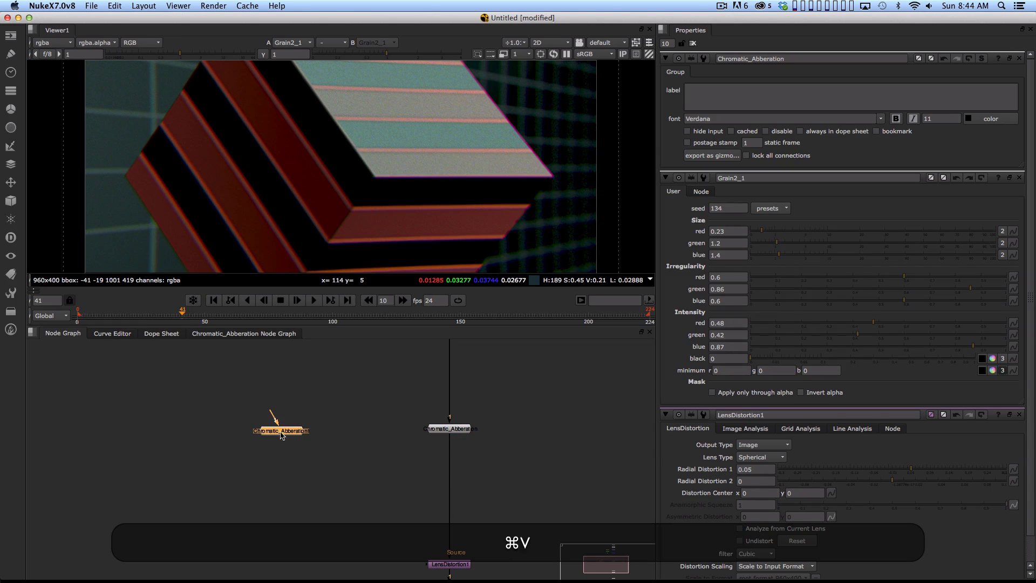
click(259, 408)
- Add a CheckerBoard node, connect the duplicated Chromatic_Abberation group beneath it, and view the group's output
key(Tab)
text(che)
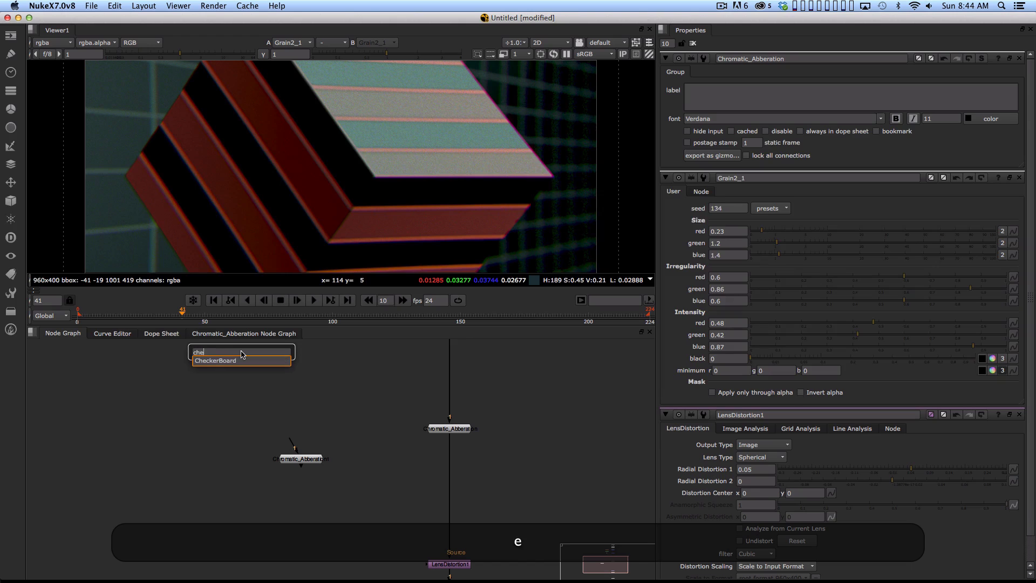
key(Return)
key(1)
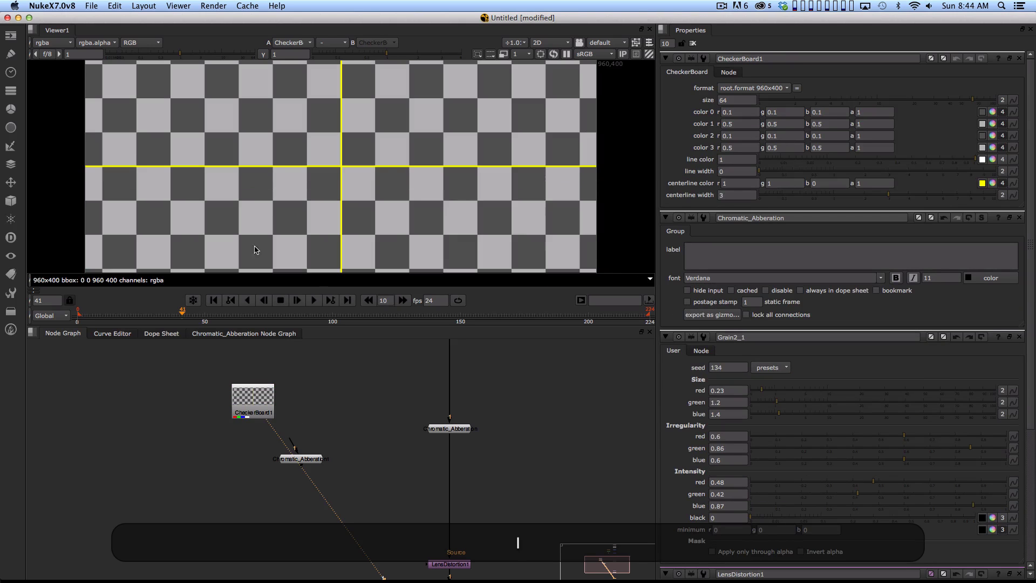
drag(294, 442, 252, 406)
drag(292, 462, 244, 444)
key(1)
click(291, 427)
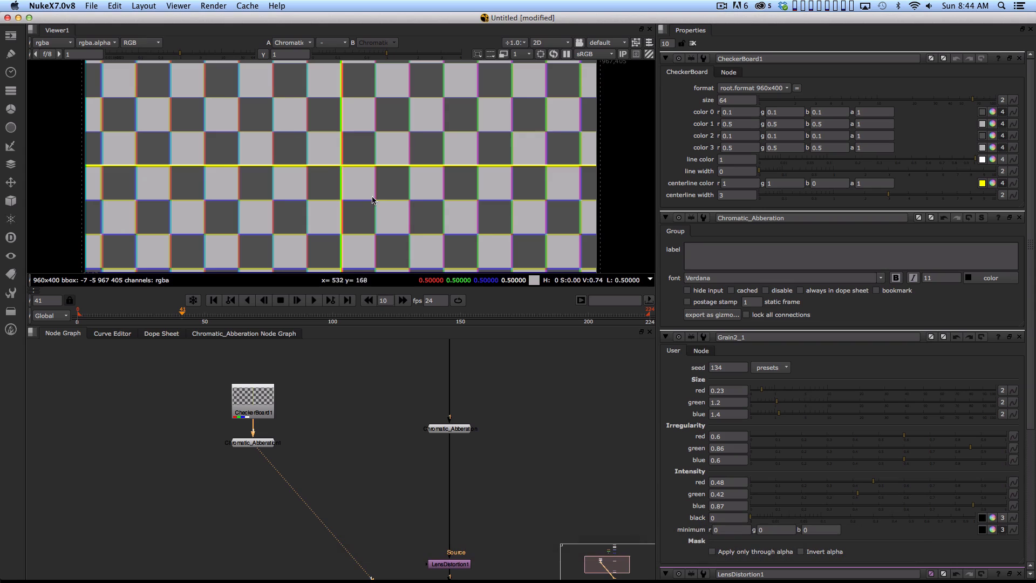
- Review the group commands available for the duplicated Chromatic_Abberation node and realign it beneath CheckerBoard1
click(253, 443)
drag(253, 445, 298, 478)
click(330, 381)
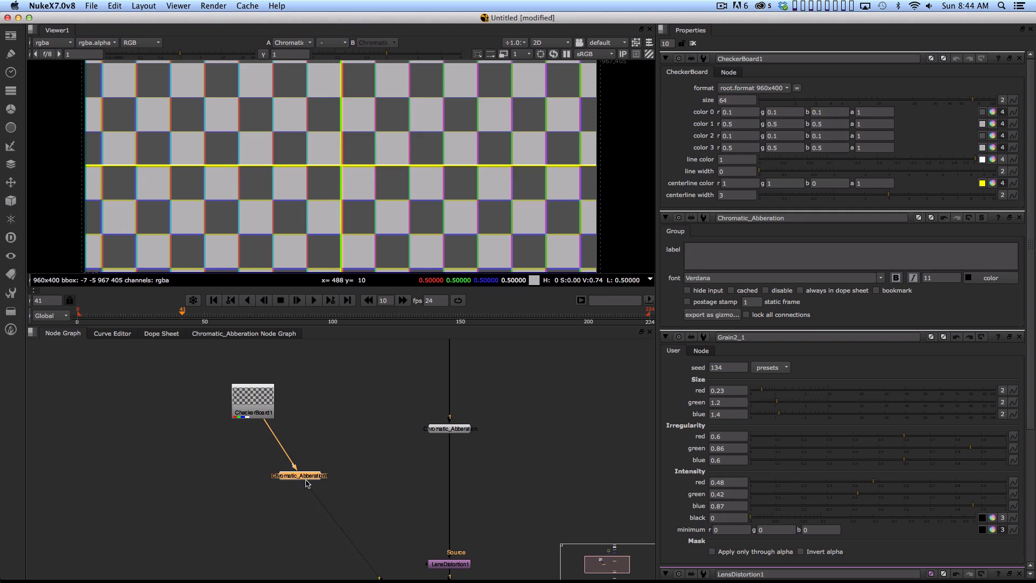
drag(306, 478, 302, 479)
click(114, 5)
mouse_move(178, 197)
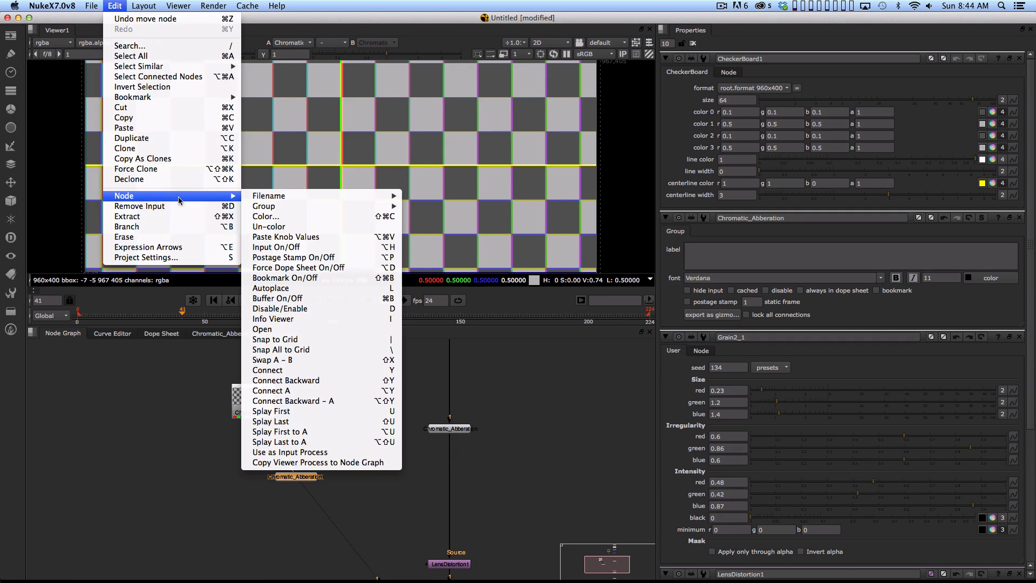
mouse_move(320, 208)
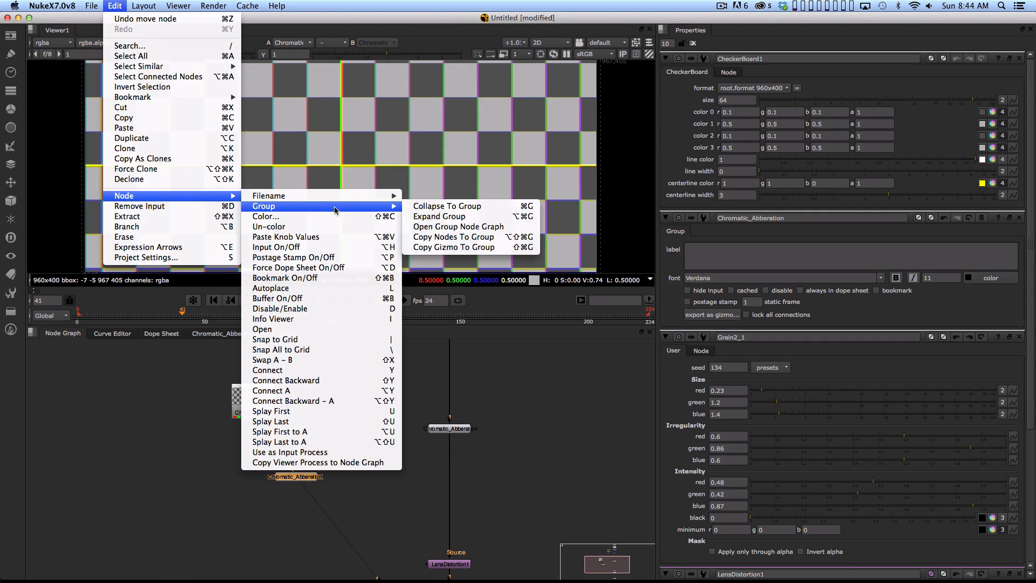
click(472, 228)
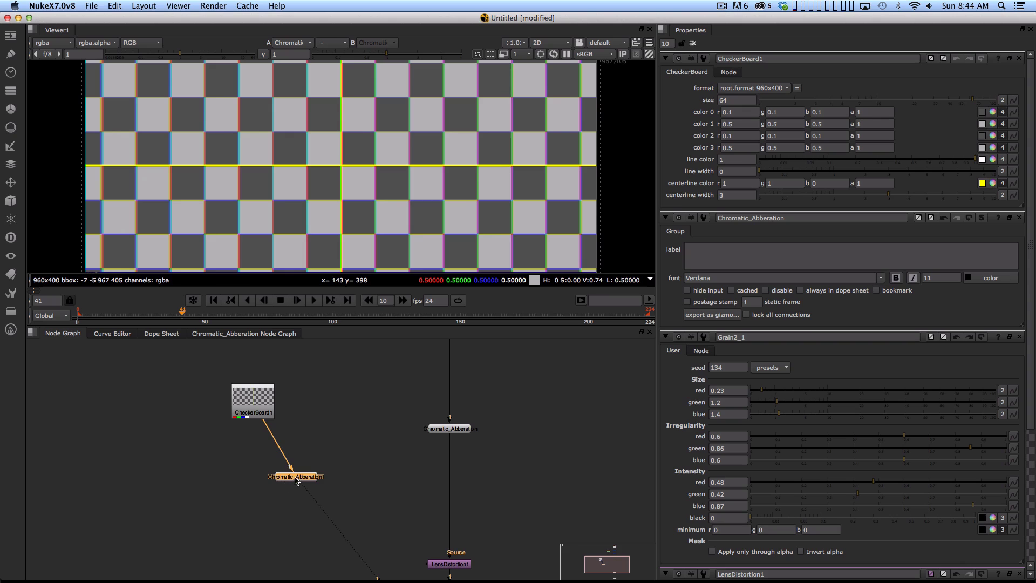
drag(294, 477, 264, 474)
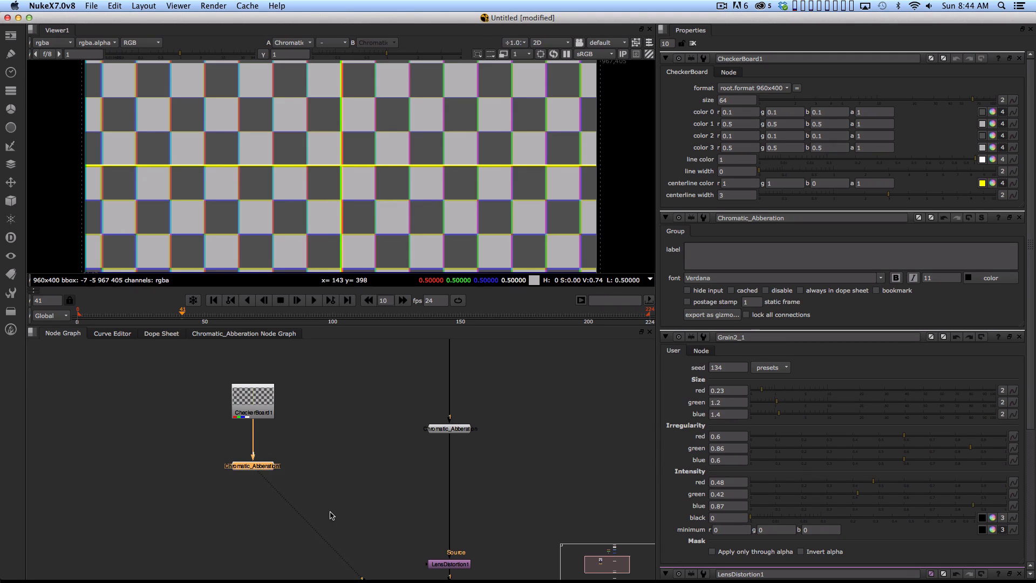
key(ctrl+a)
key(Delete)
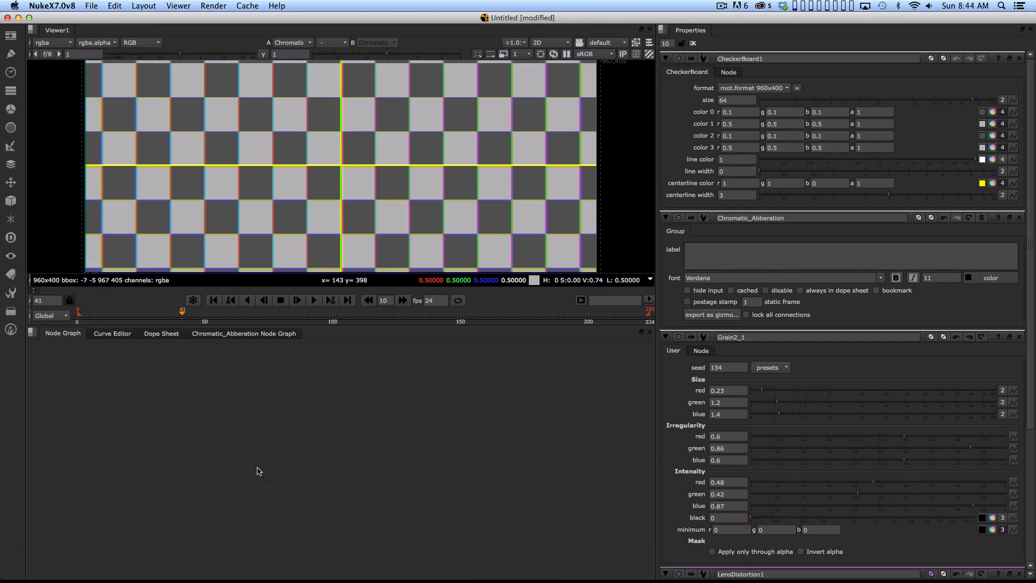
key(ctrl+g)
key(super+z)
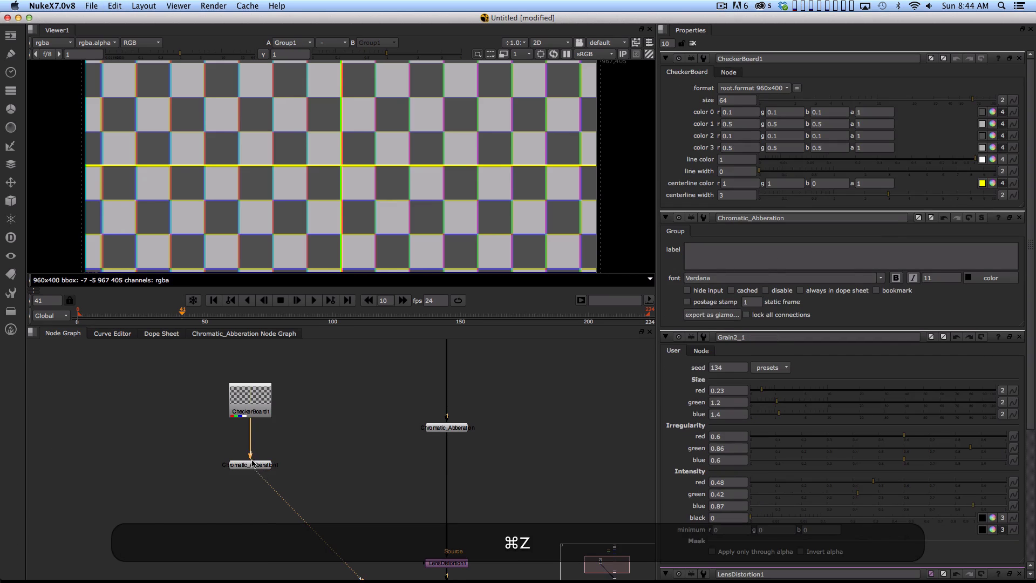
- Check the duplicate's grouping commands once more and move the node closer to CheckerBoard1
right_click(256, 469)
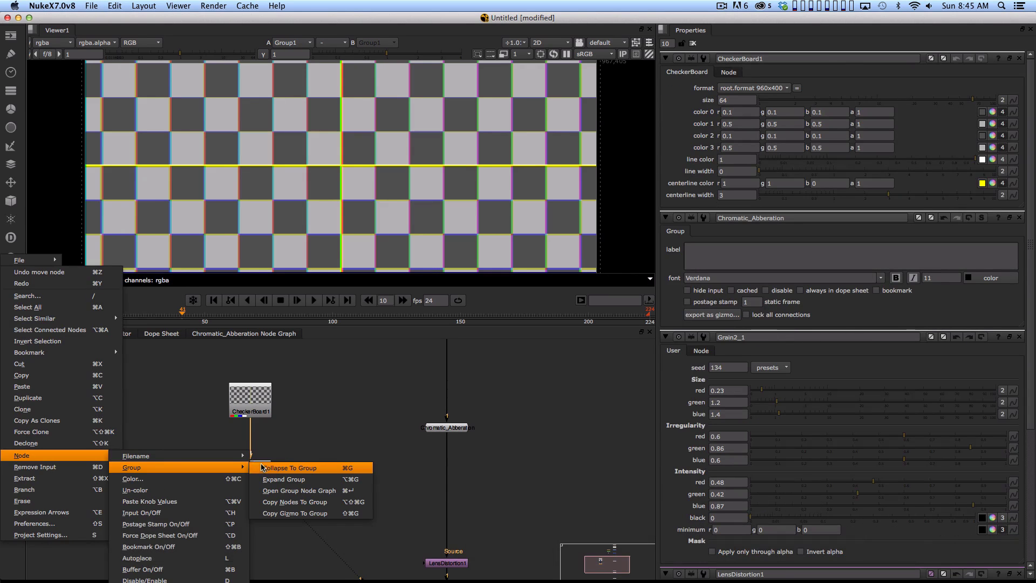
click(325, 430)
click(259, 456)
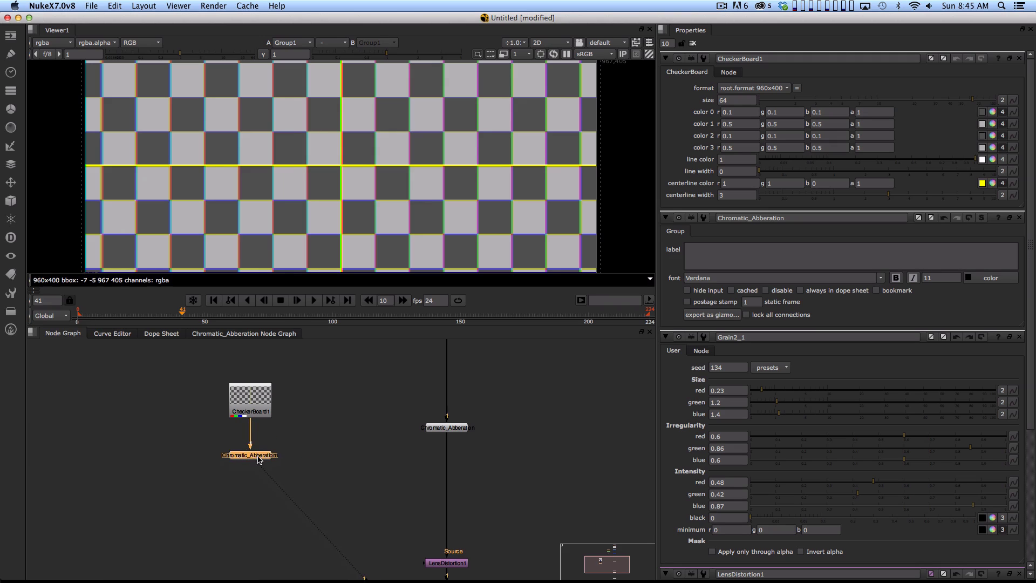
- Delete the CheckerBoard1 test node together with the duplicated Chromatic_Abberation group connected beneath it
drag(259, 460, 259, 469)
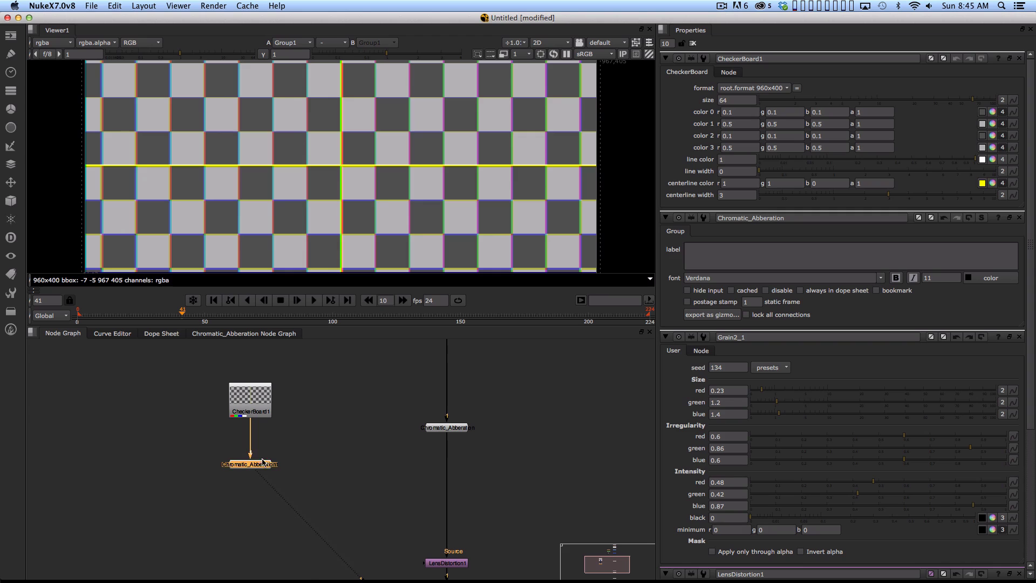
mouse_move(255, 467)
mouse_down()
mouse_move(341, 449)
mouse_move(255, 464)
mouse_move(281, 456)
mouse_move(258, 454)
mouse_up()
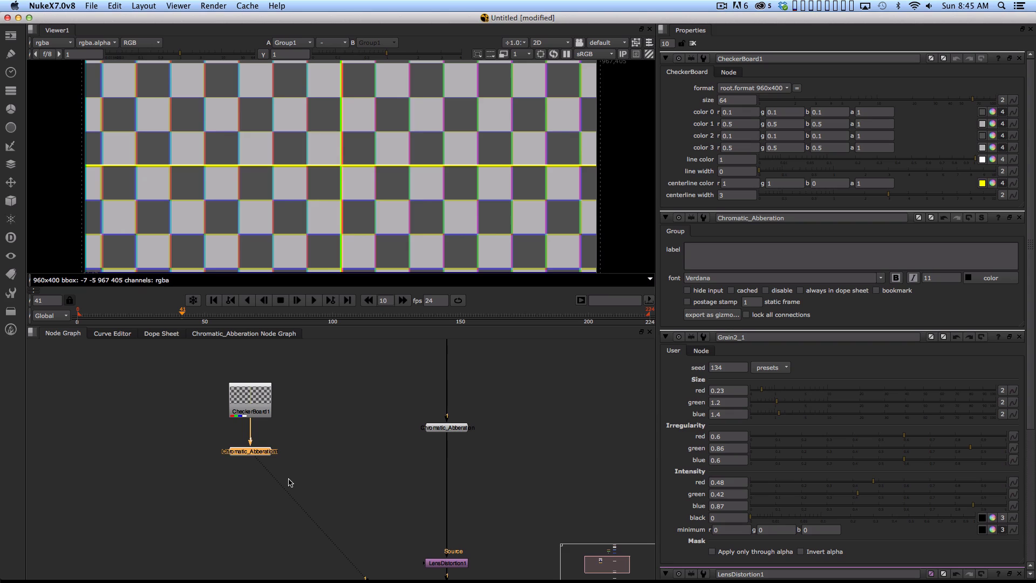
drag(313, 357, 226, 513)
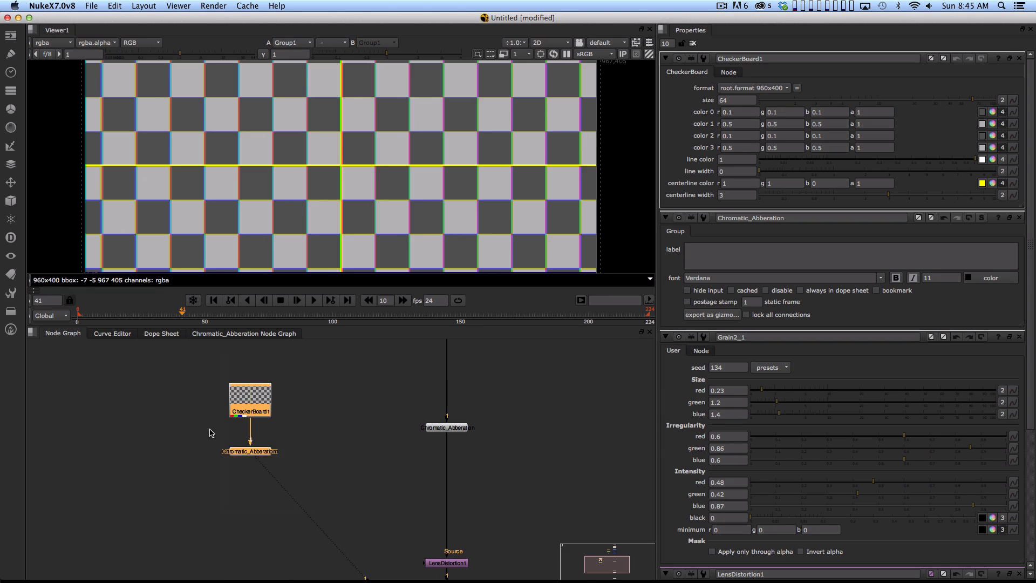
key(backslash)
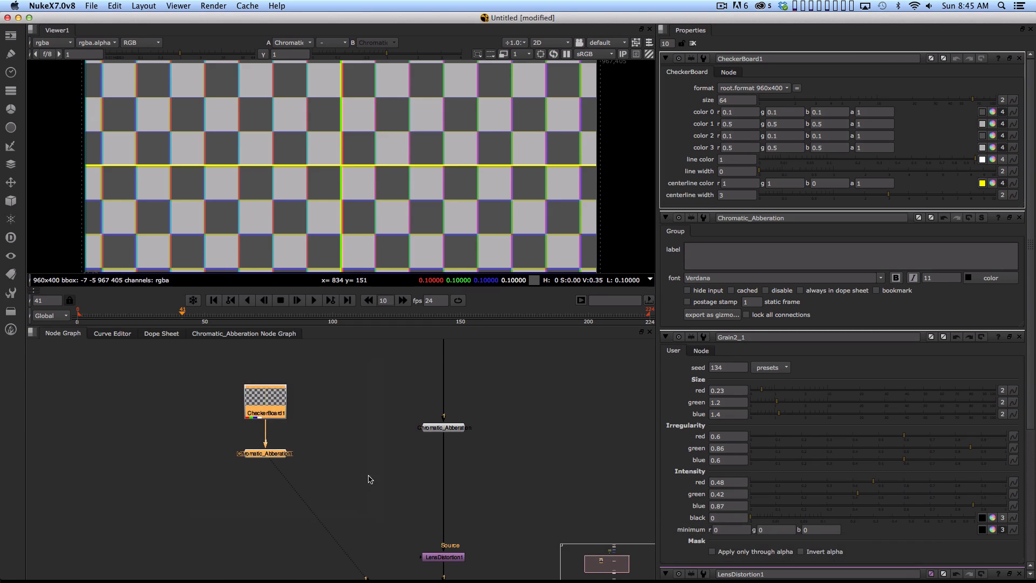
key(BackSpace)
key(alt+BackSpace)
- Compare the outputs of Merge1, Chromatic_Abberation and LensDistortion1 in turn in the viewer
drag(485, 436, 469, 472)
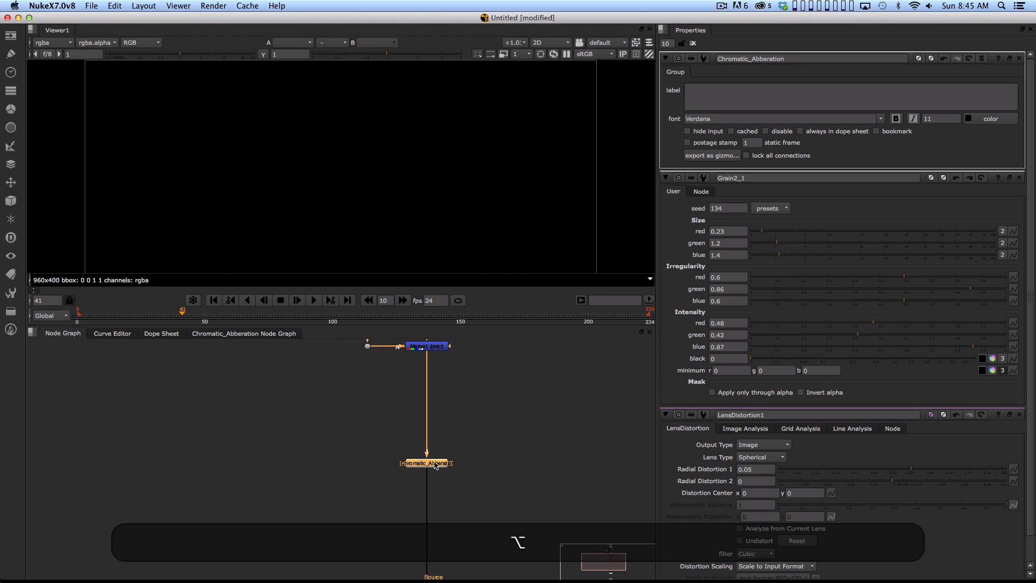
key(1)
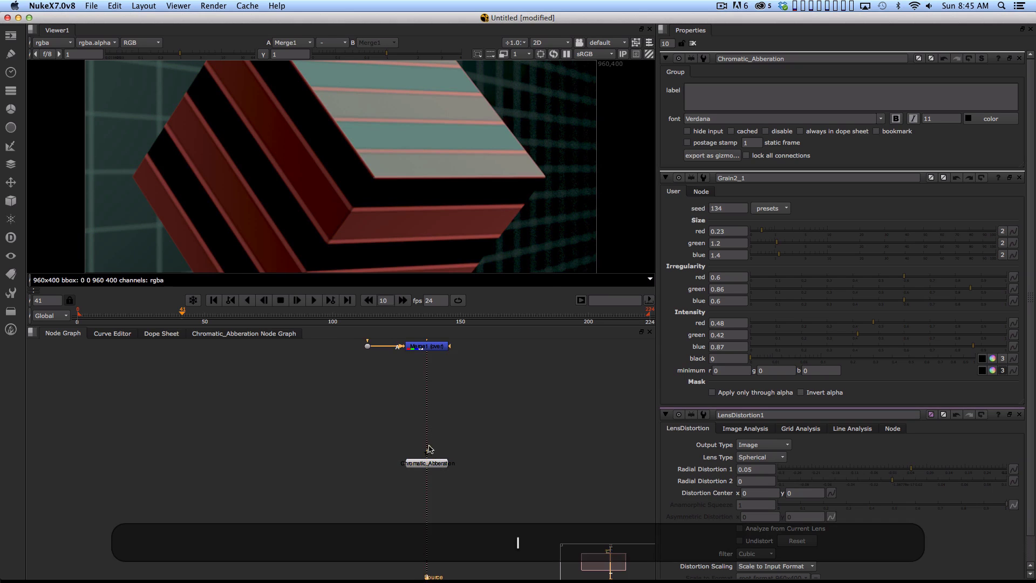
key(alt+1)
drag(464, 513, 479, 437)
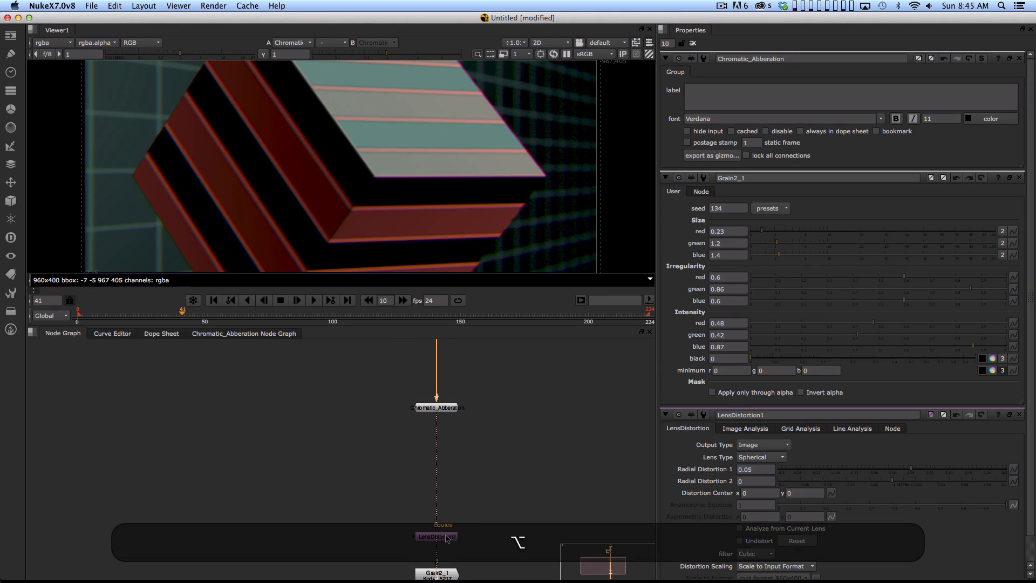
key(alt+1)
scroll(478, 479, down, 3)
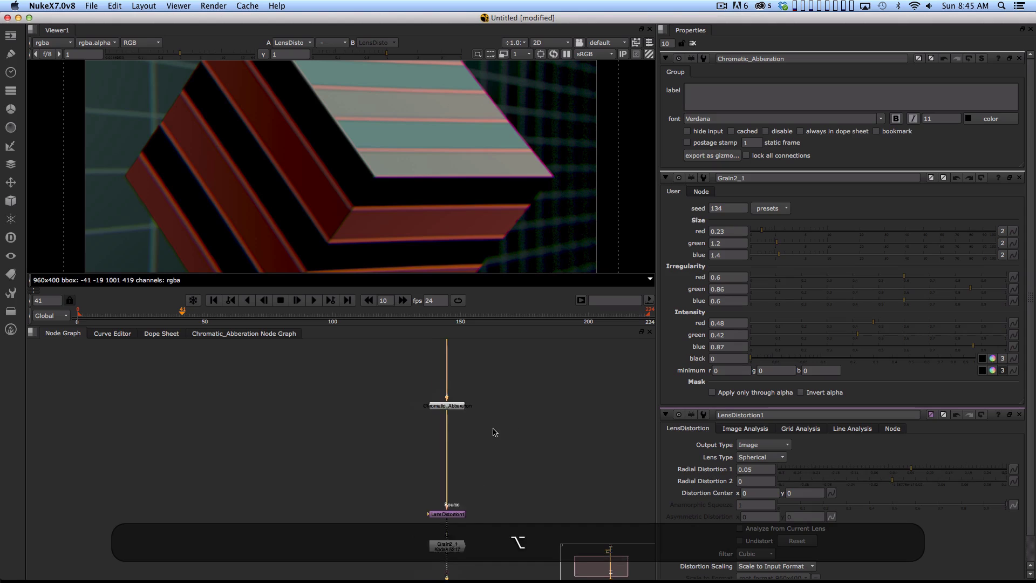
- Tidy the main tree in an enlarged node graph, moving Chromatic_Abberation, LensDistortion1 and Grain2_1 up closer beneath Merge1
scroll(526, 456, down, 2)
key(space)
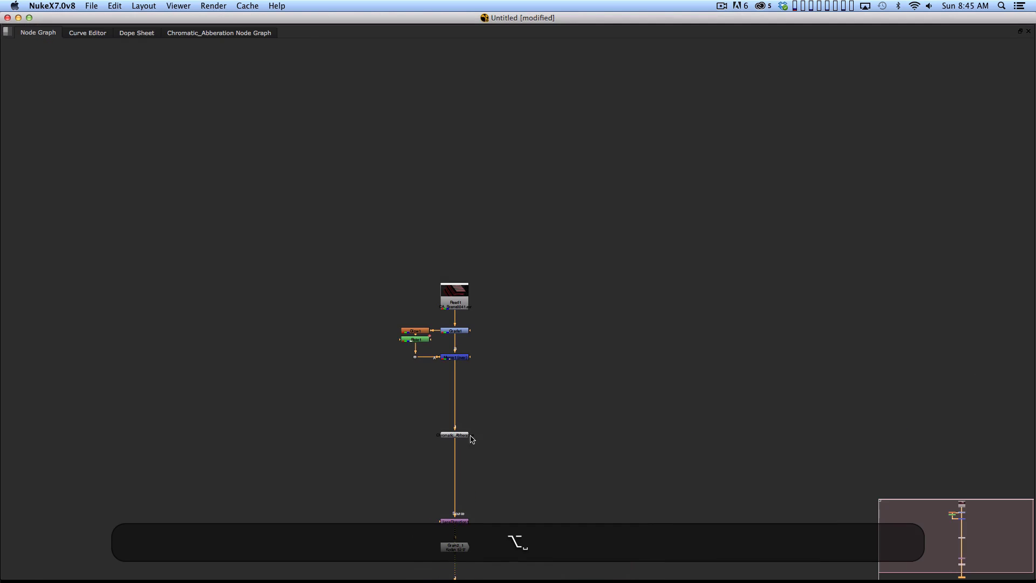
drag(469, 434, 461, 389)
click(467, 556)
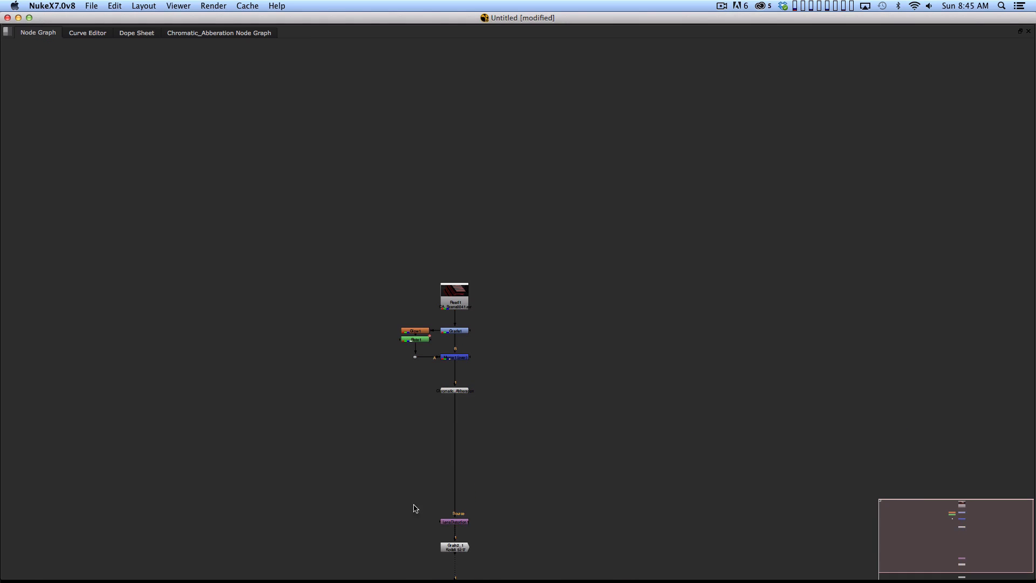
drag(415, 509, 464, 444)
click(486, 397)
key(alt)
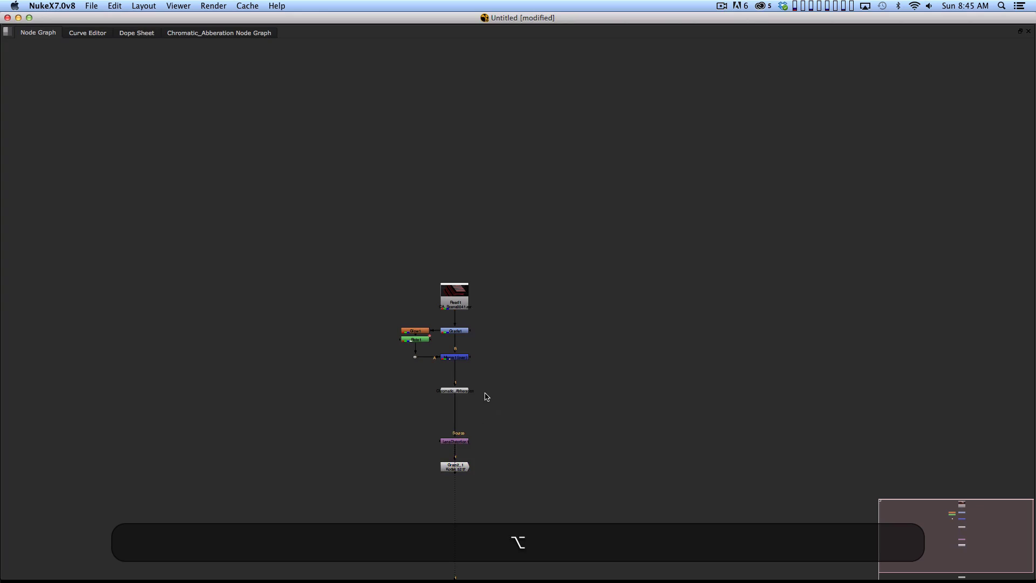
scroll(485, 397, up, 5)
drag(514, 394, 615, 324)
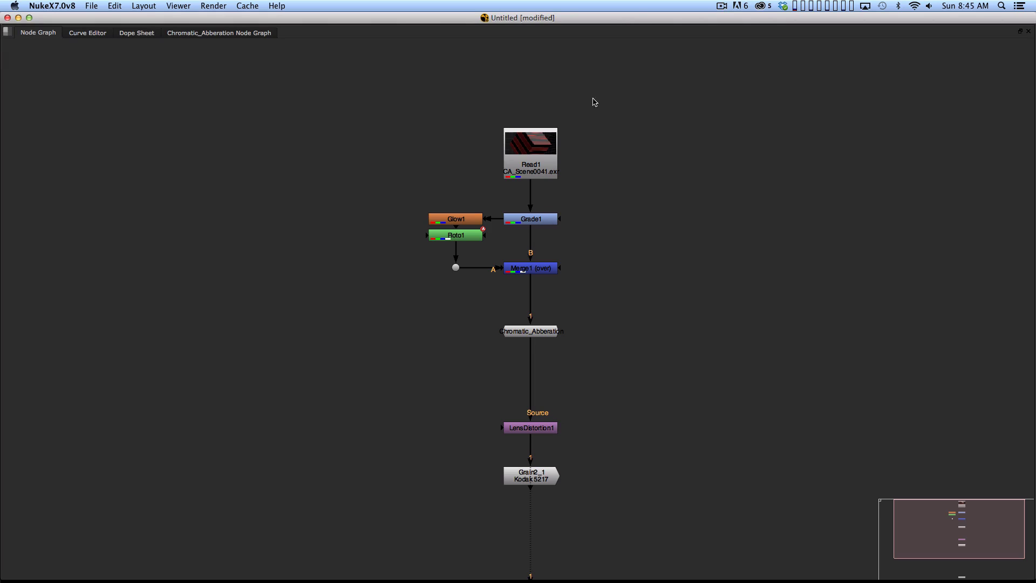
drag(534, 333, 534, 344)
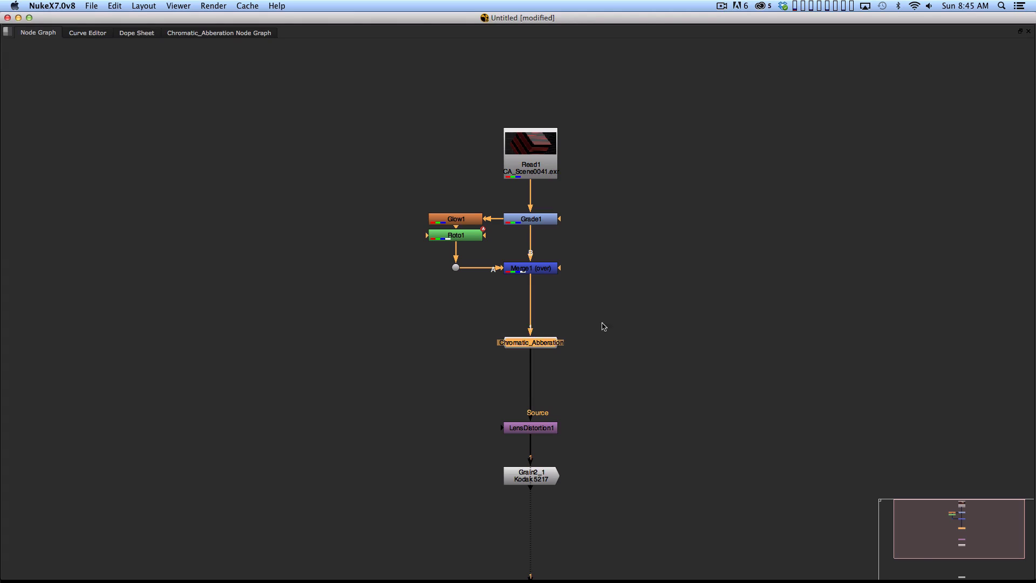
- Restore the full workspace layout and scrub the LensDistortion1 output to frame 195, then to frame 168
key(super+space)
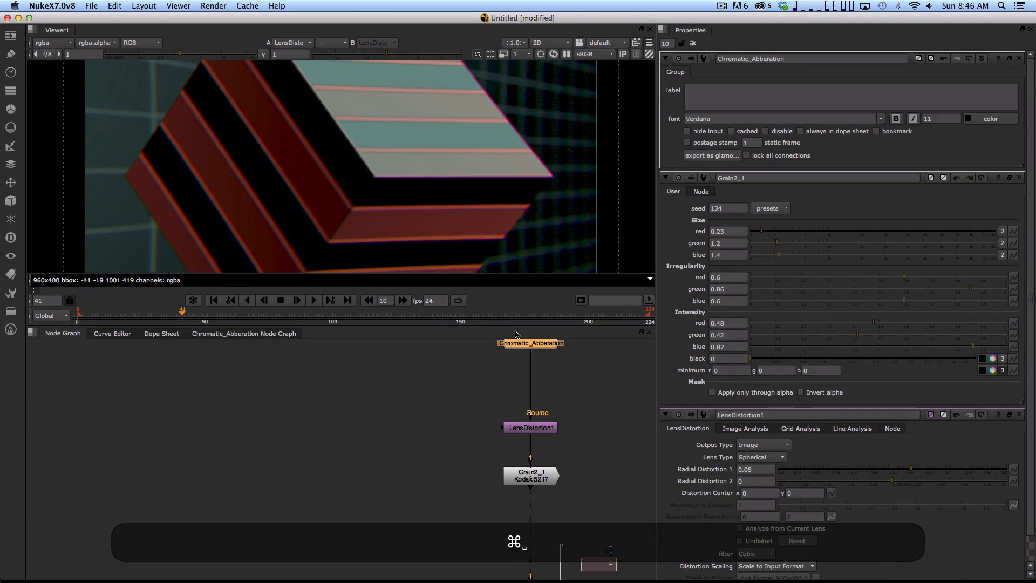
drag(406, 315, 573, 310)
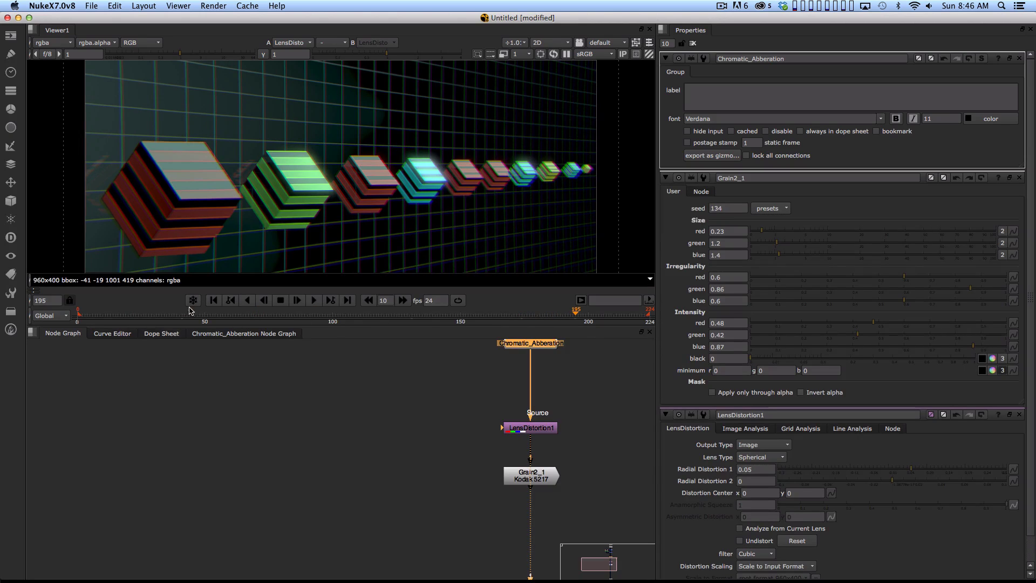
drag(191, 311, 506, 312)
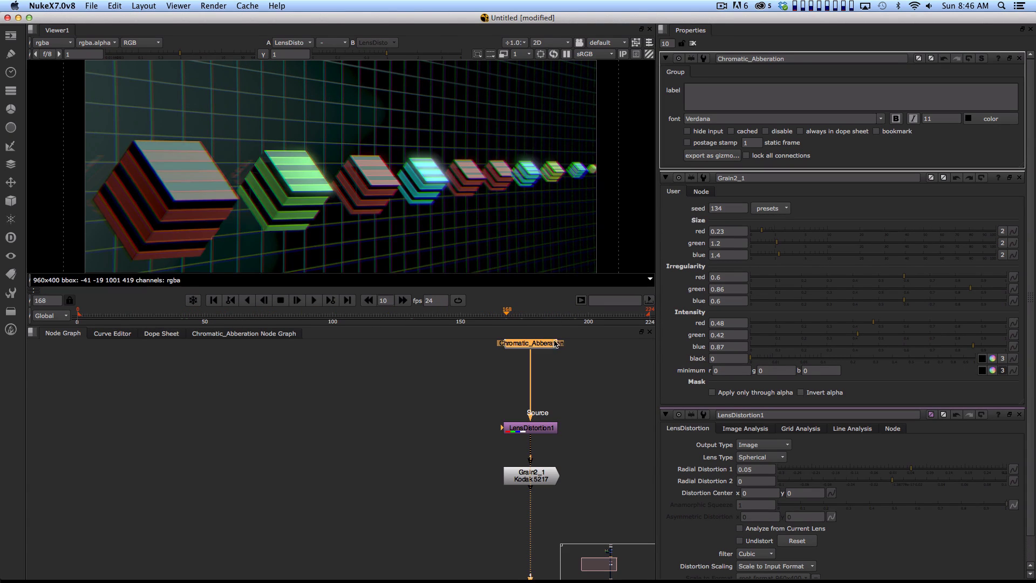
- View the final Grain2_1 output of the cube composite at frame 168
drag(559, 409, 444, 479)
scroll(494, 448, down, 5)
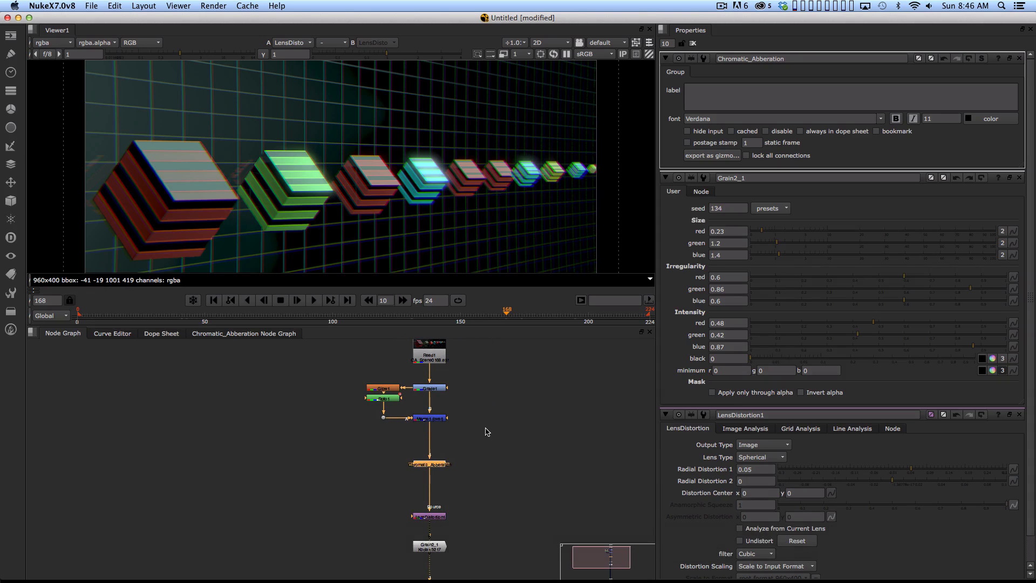
drag(491, 419, 455, 401)
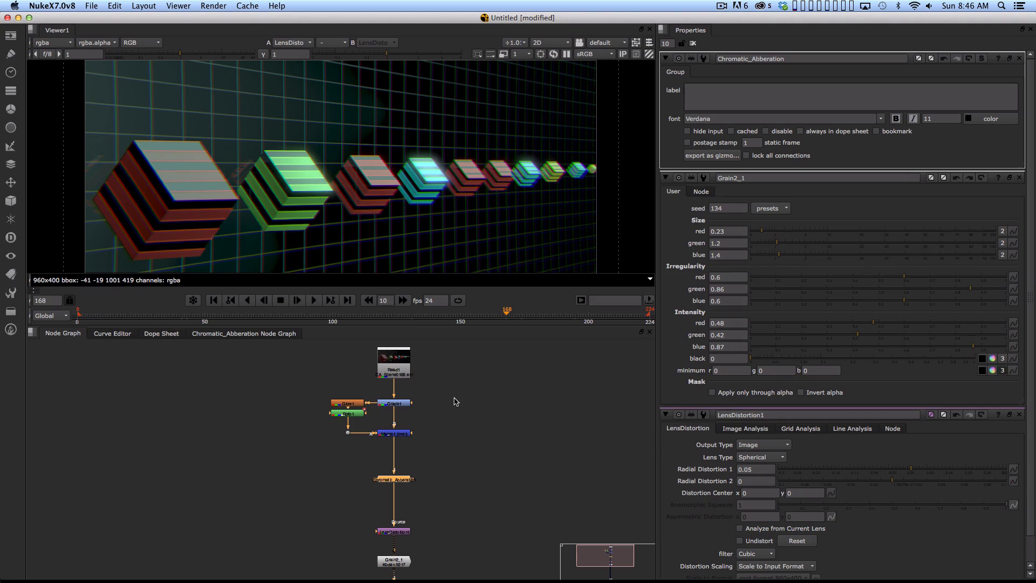
drag(434, 529, 426, 510)
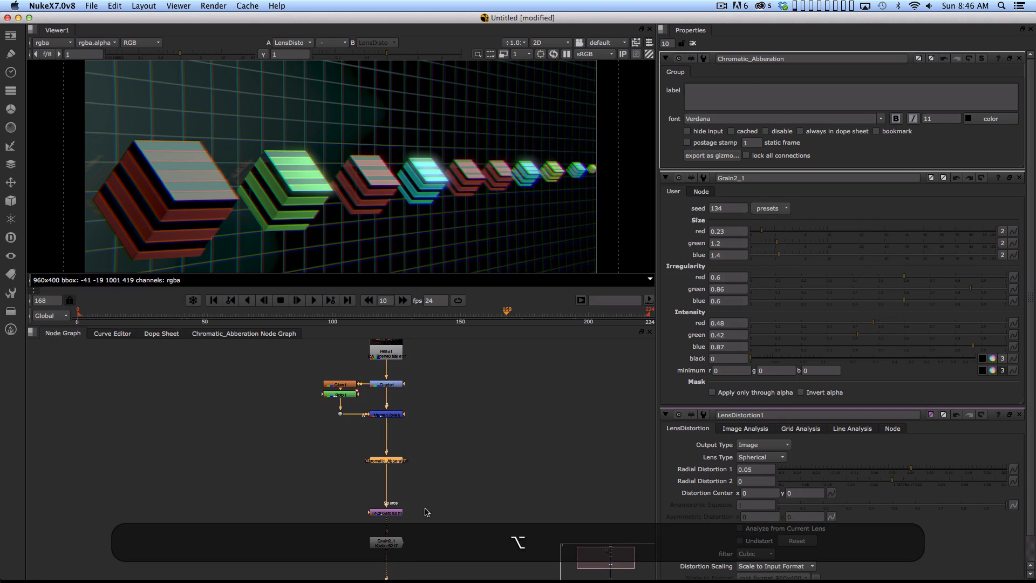
key(alt+1)
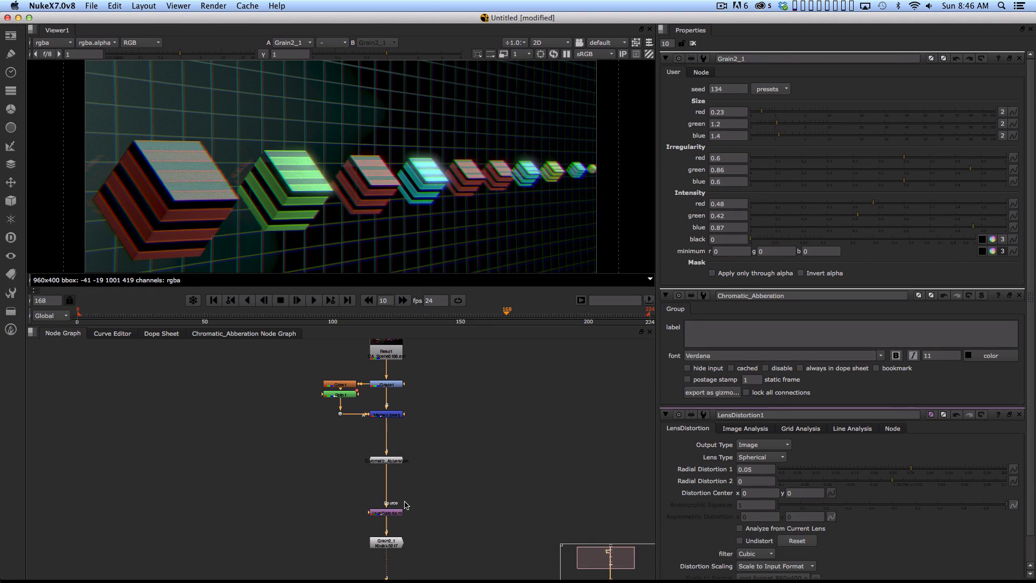